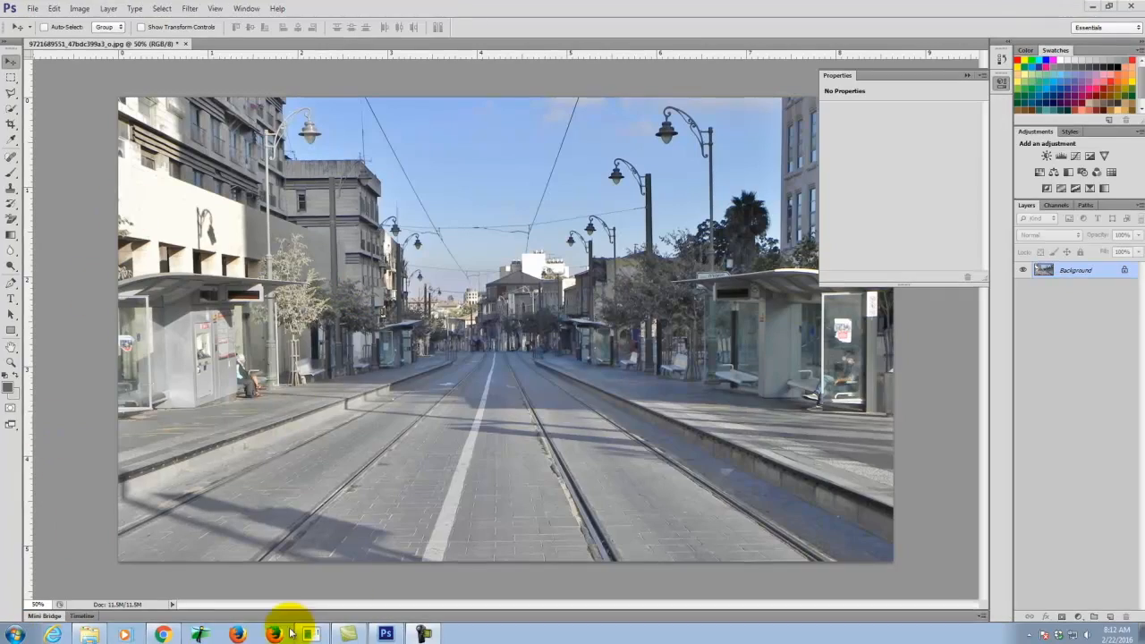
Switch to the Flickr results for "empty street" in the browser, examine the candidate background photos, and return to Photoshop
{"action": "left_click", "coordinate": [162, 633]}
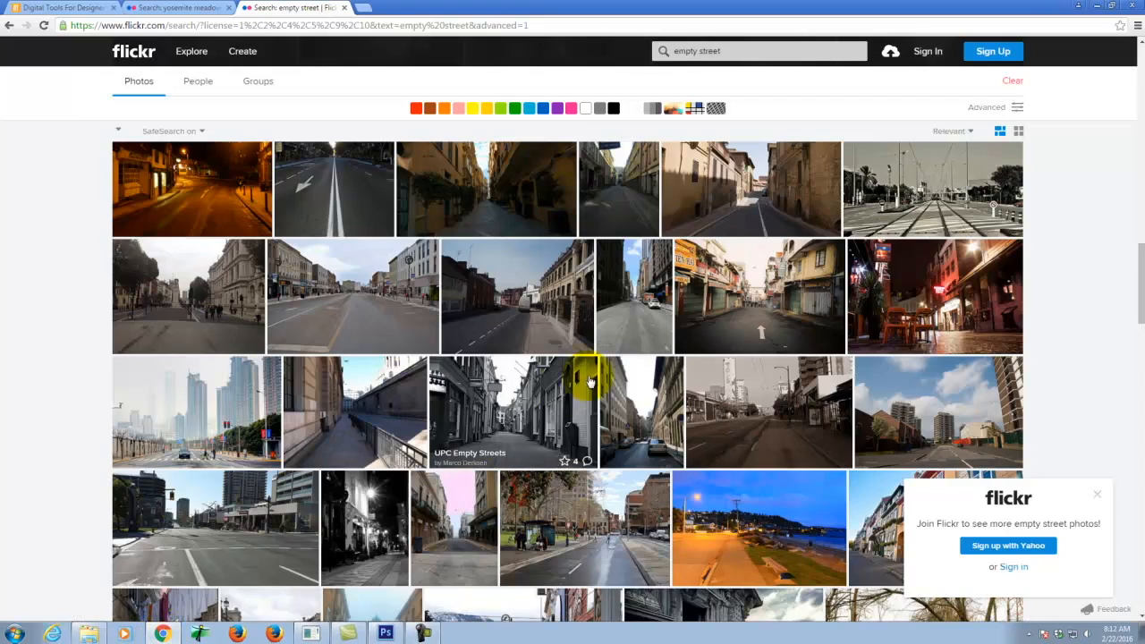
{"action": "scroll", "coordinate": [590, 382], "scroll_direction": "up", "scroll_amount": 10}
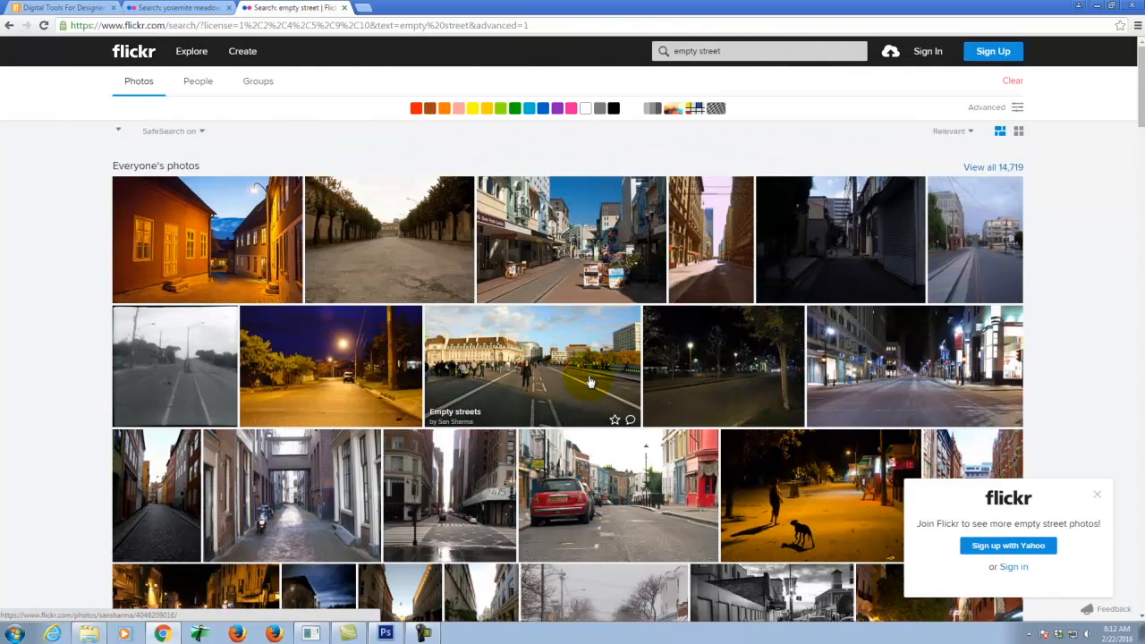
{"action": "left_click", "coordinate": [726, 50]}
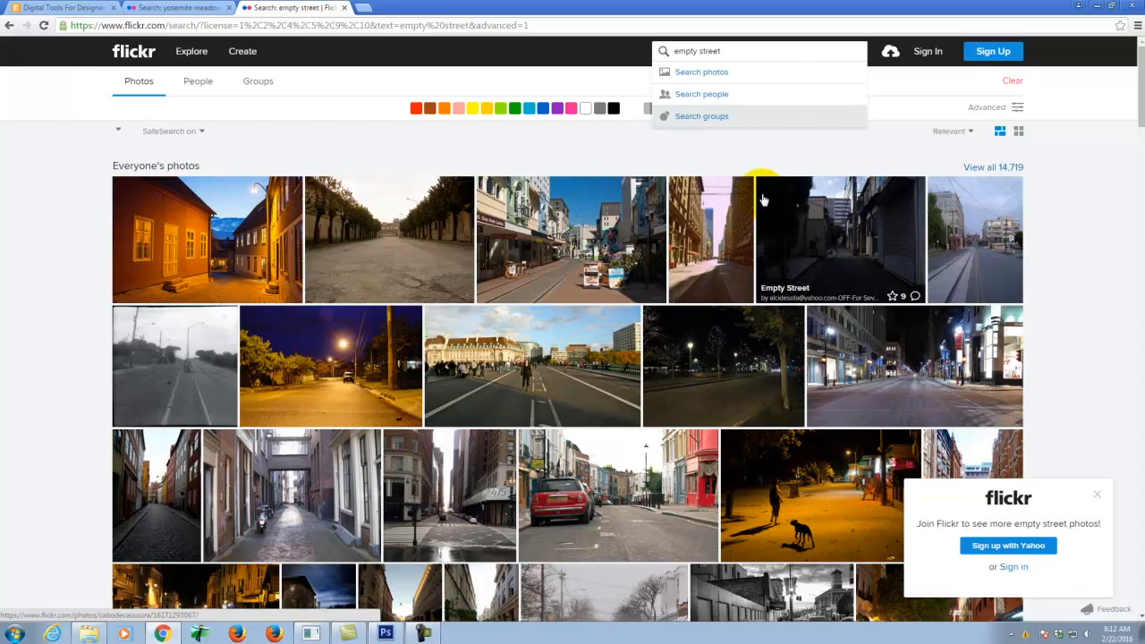
{"action": "scroll", "coordinate": [711, 290], "scroll_direction": "down", "scroll_amount": 2}
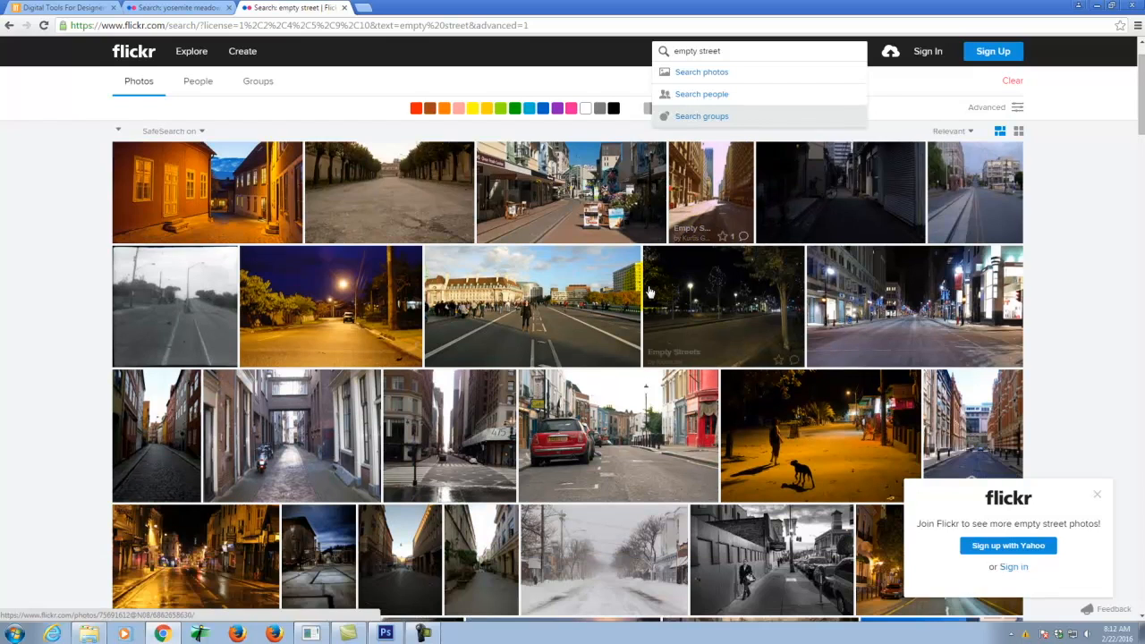
{"action": "scroll", "coordinate": [657, 279], "scroll_direction": "down", "scroll_amount": 1}
{"action": "scroll", "coordinate": [657, 279], "scroll_direction": "down", "scroll_amount": 1}
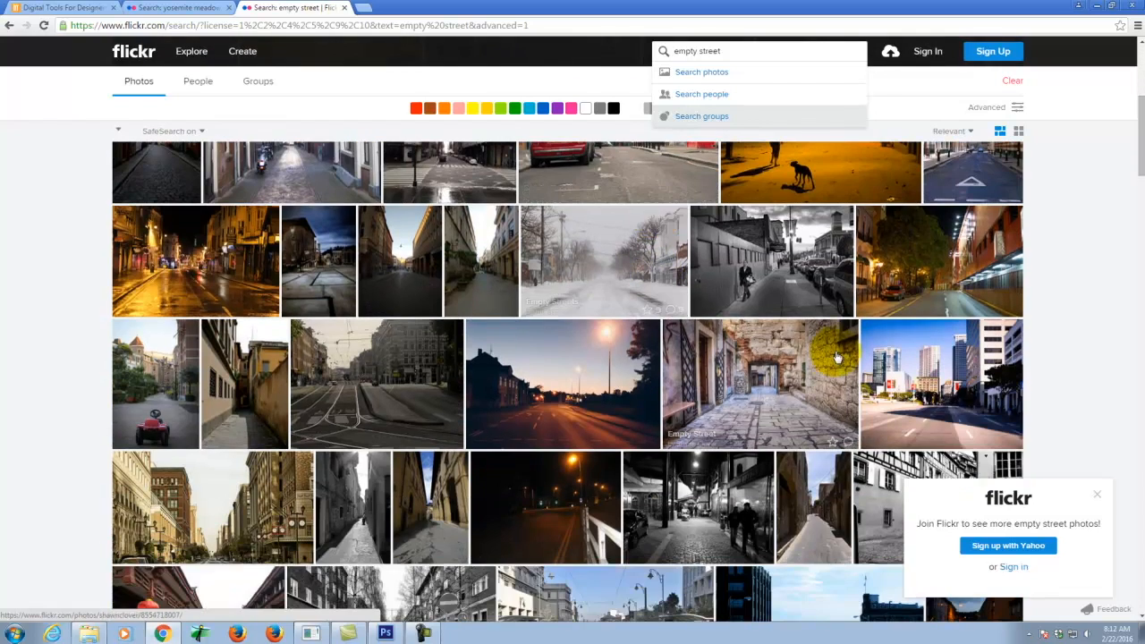
{"action": "scroll", "coordinate": [812, 295], "scroll_direction": "down", "scroll_amount": 1}
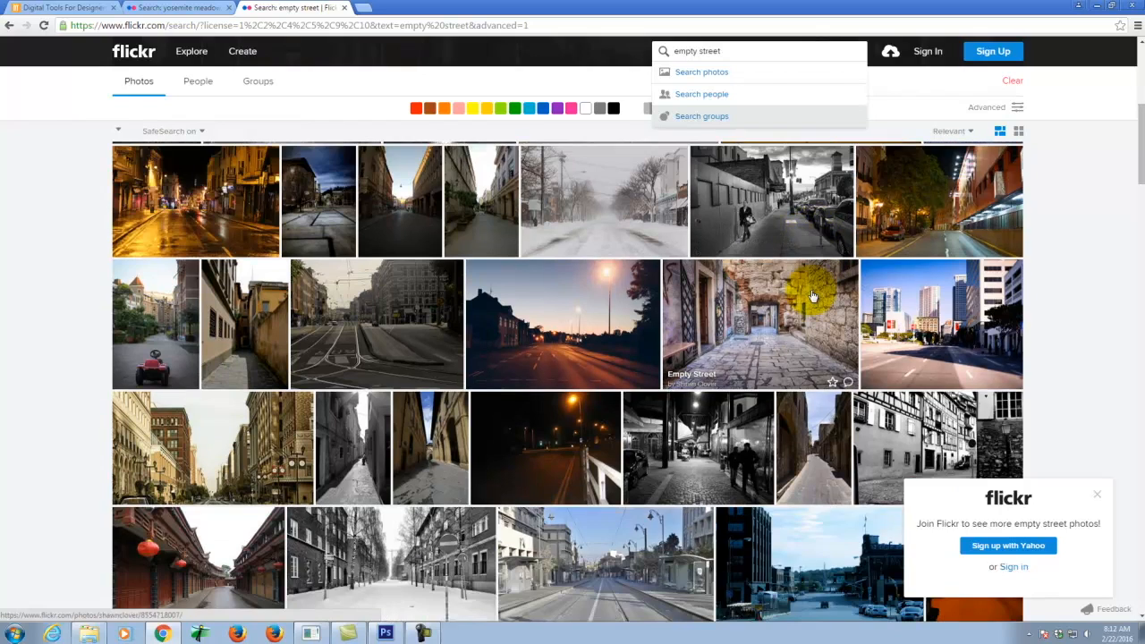
{"action": "scroll", "coordinate": [812, 295], "scroll_direction": "down", "scroll_amount": 1}
{"action": "scroll", "coordinate": [812, 295], "scroll_direction": "down", "scroll_amount": 1}
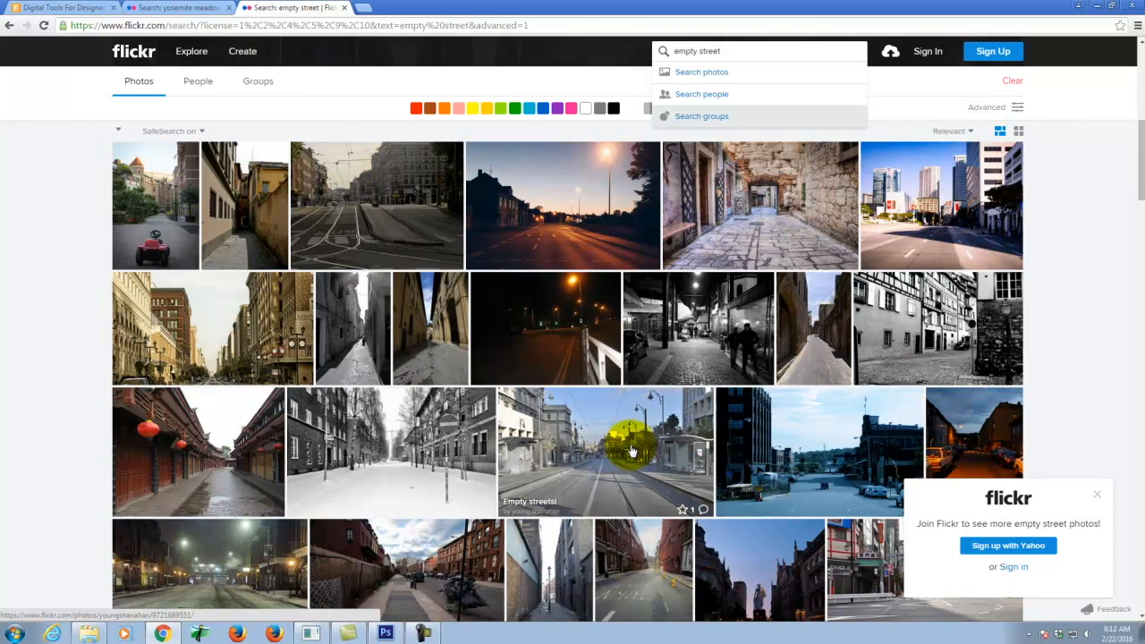
{"action": "scroll", "coordinate": [631, 454], "scroll_direction": "down", "scroll_amount": 5}
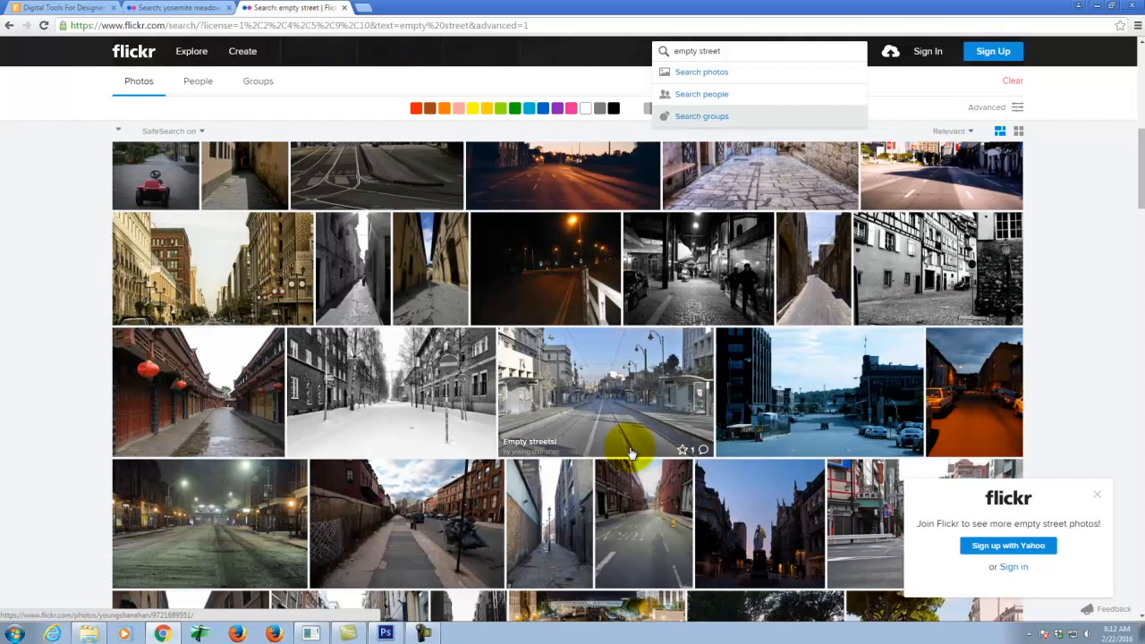
{"action": "scroll", "coordinate": [631, 454], "scroll_direction": "down", "scroll_amount": 4}
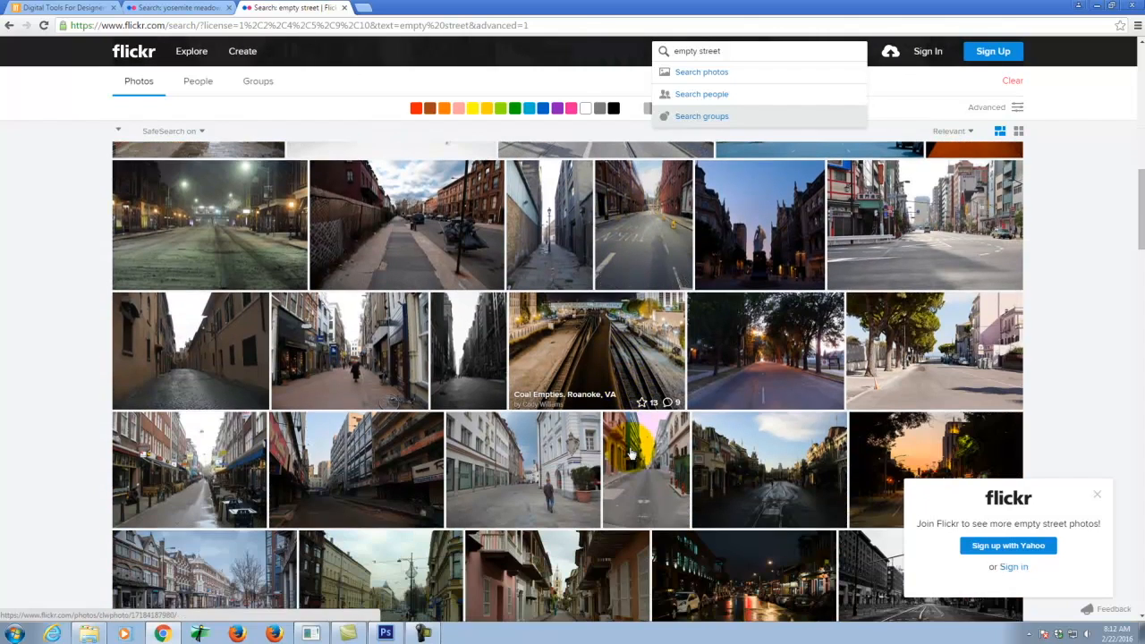
{"action": "scroll", "coordinate": [664, 454], "scroll_direction": "down", "scroll_amount": 3}
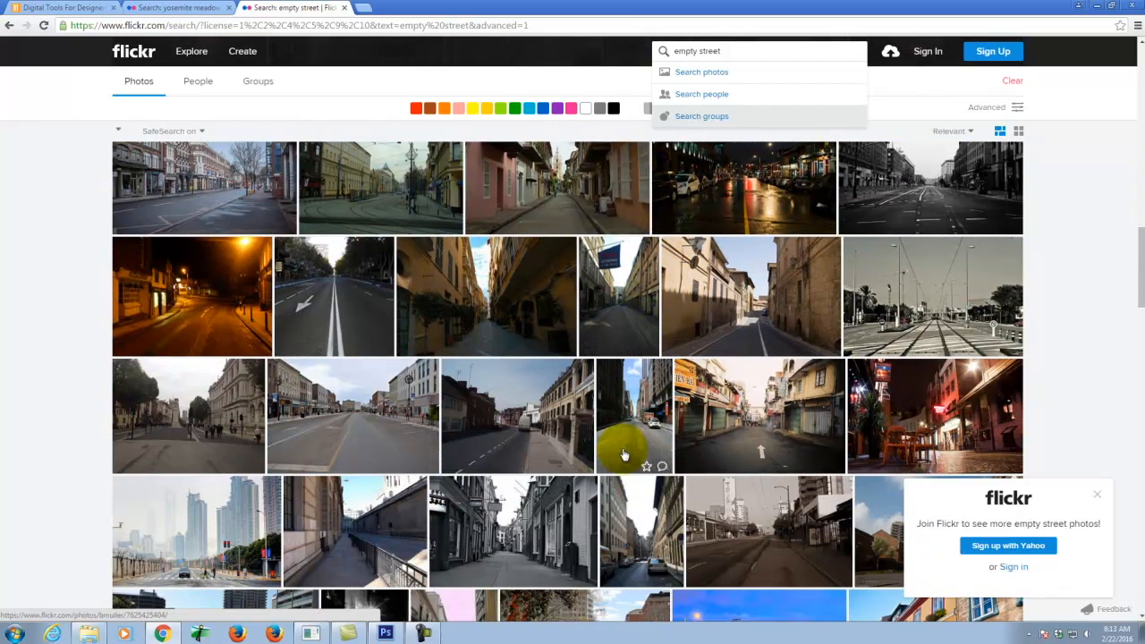
{"action": "scroll", "coordinate": [644, 447], "scroll_direction": "down", "scroll_amount": 2}
{"action": "scroll", "coordinate": [647, 438], "scroll_direction": "down", "scroll_amount": 2}
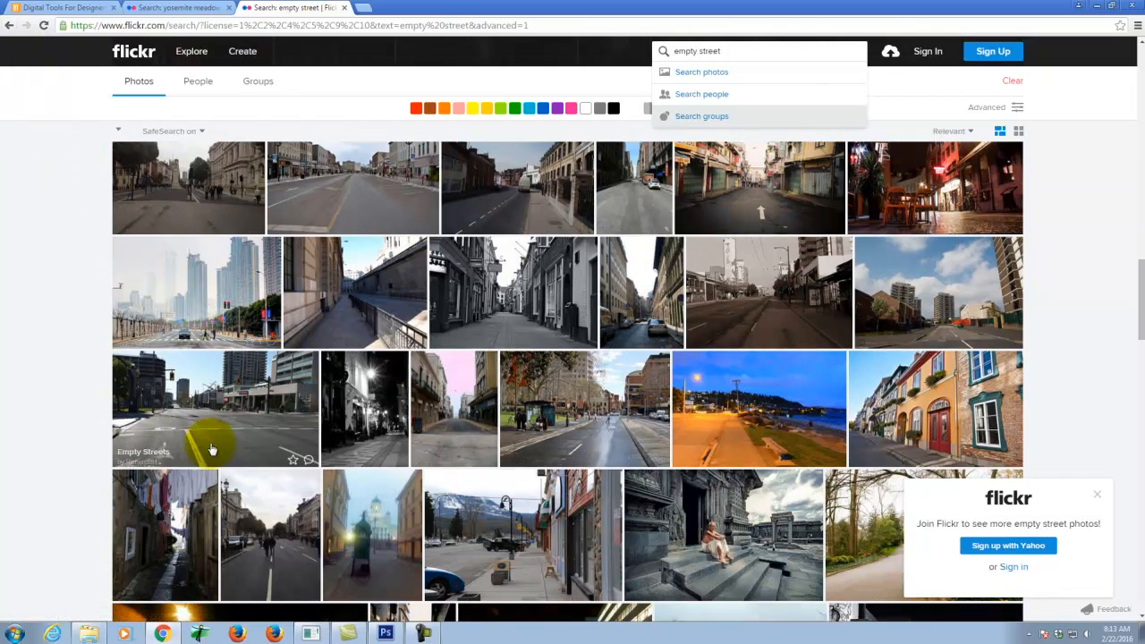
{"action": "left_click", "coordinate": [1096, 5]}
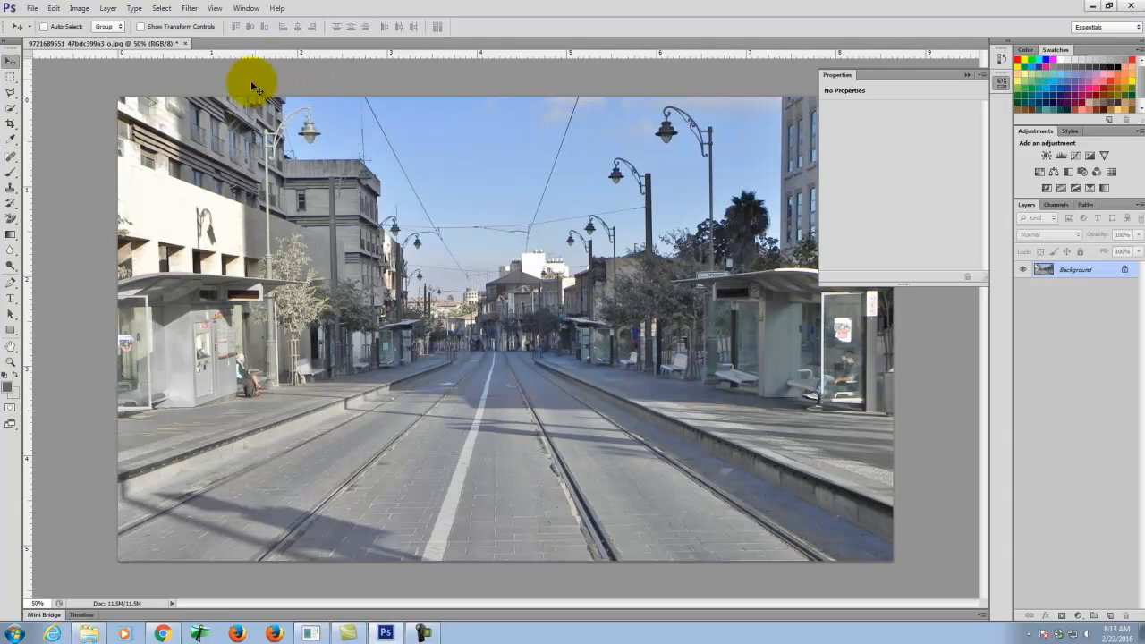
Add a new layer above the street photo and set up the Brush tool with a pink-red foreground colour
{"action": "left_click", "coordinate": [1111, 617]}
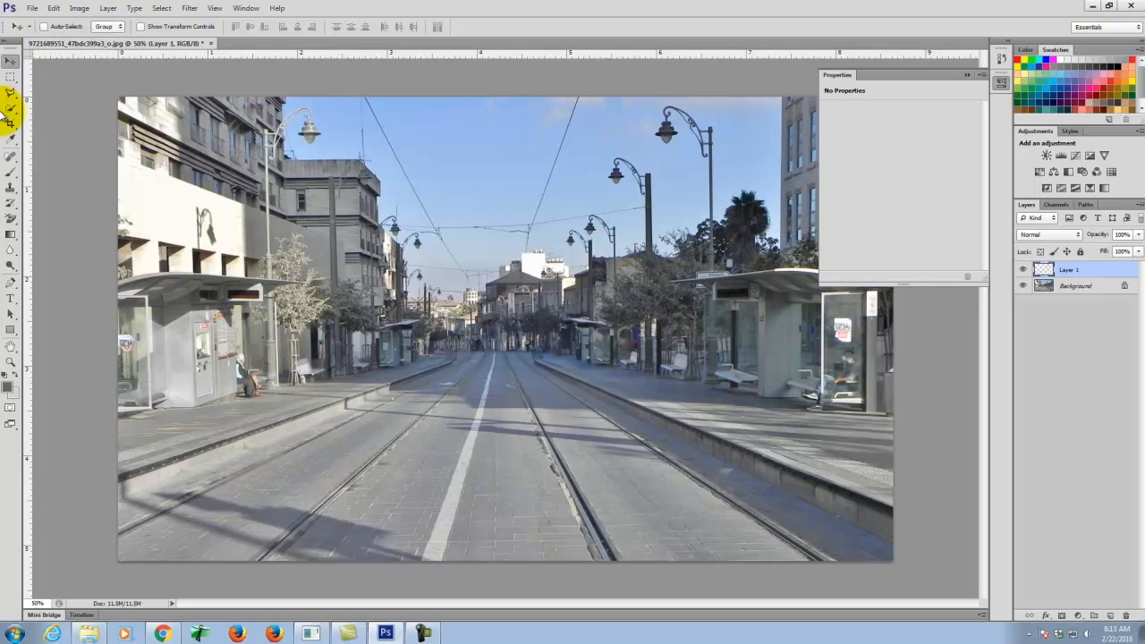
{"action": "left_click", "coordinate": [11, 171]}
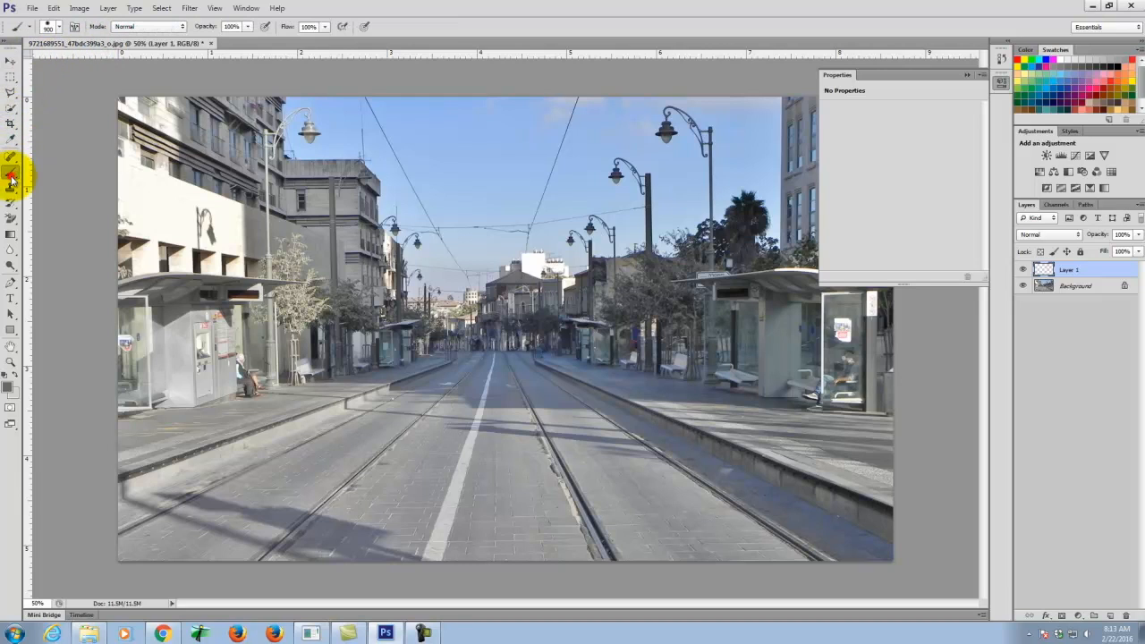
{"action": "left_click", "coordinate": [9, 387]}
{"action": "left_click", "coordinate": [577, 180]}
{"action": "left_click", "coordinate": [552, 185]}
{"action": "left_click", "coordinate": [696, 161]}
Reduce the brush size to 35 px
{"action": "key", "text": "bracketleft"}
{"action": "key", "text": "bracketleft"}
{"action": "key", "text": "bracketleft"}
{"action": "key", "text": "bracketleft"}
{"action": "key", "text": "bracketleft"}
{"action": "key", "text": "bracketleft"}
{"action": "key", "text": "bracketleft"}
{"action": "key", "text": "bracketleft"}
{"action": "key", "text": "bracketleft"}
{"action": "key", "text": "bracketleft"}
{"action": "key", "text": "bracketleft"}
{"action": "key", "text": "bracketleft"}
{"action": "key", "text": "bracketleft"}
{"action": "key", "text": "bracketleft"}
{"action": "key", "text": "bracketleft"}
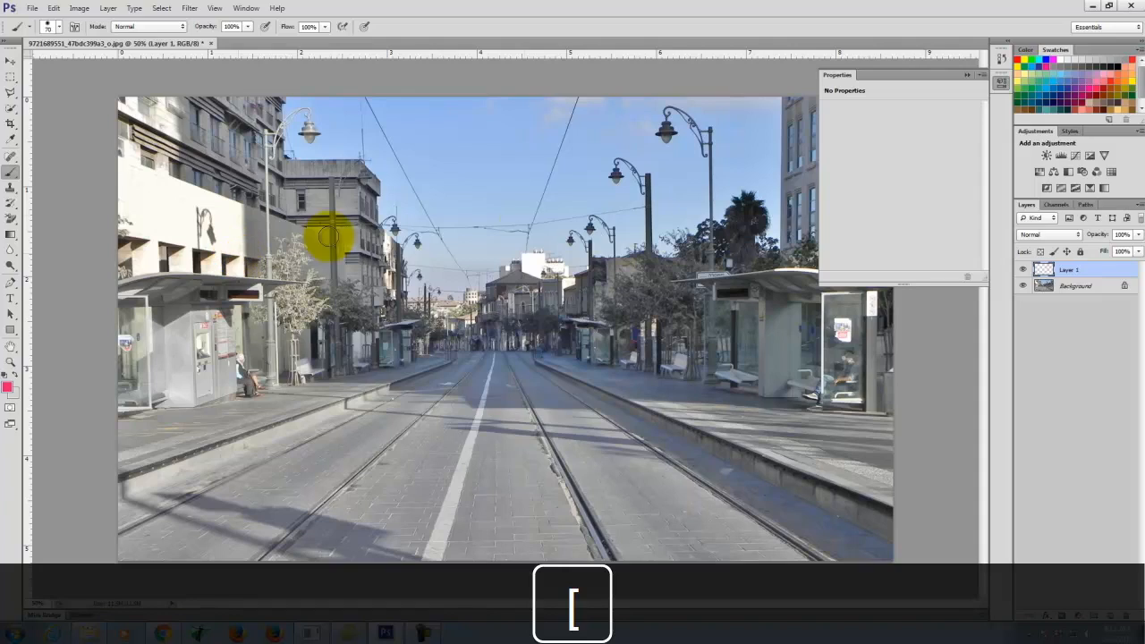
{"action": "key", "text": "bracketleft"}
{"action": "key", "text": "bracketleft"}
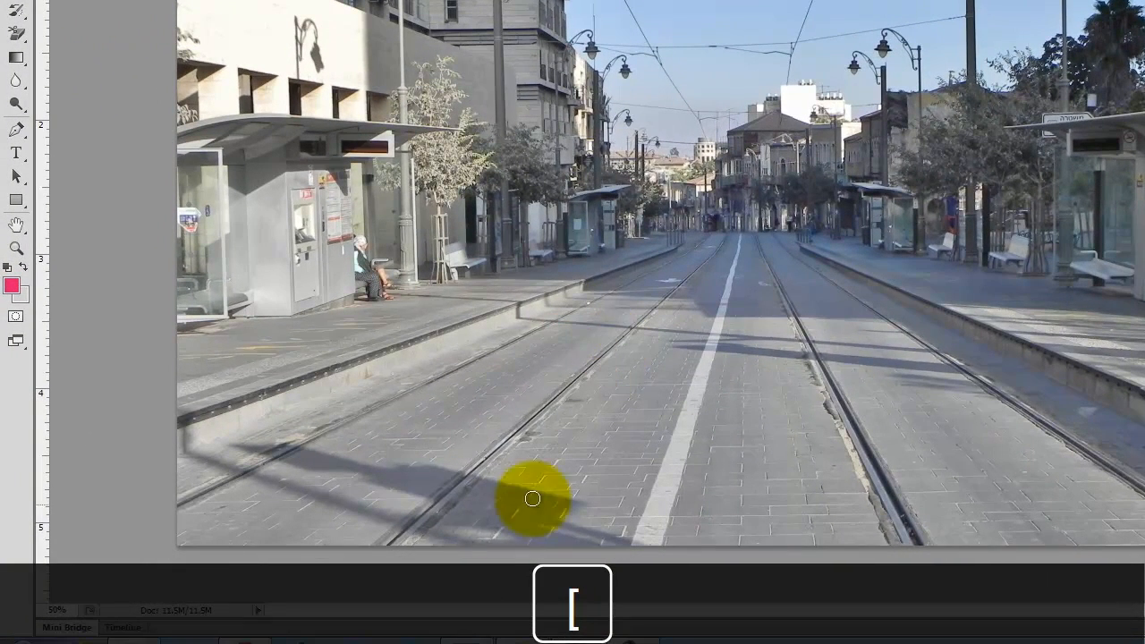
Outline the cast shadows on the road in pink and paint arrows along the direction in which they fall
{"action": "left_click_drag", "start_coordinate": [414, 509], "coordinate": [283, 461]}
{"action": "mouse_move", "coordinate": [229, 360]}
{"action": "left_mouse_down"}
{"action": "mouse_move", "coordinate": [626, 543]}
{"action": "mouse_move", "coordinate": [358, 460]}
{"action": "mouse_move", "coordinate": [371, 465]}
{"action": "left_mouse_up"}
{"action": "mouse_move", "coordinate": [850, 324]}
{"action": "left_mouse_down"}
{"action": "mouse_move", "coordinate": [793, 364]}
{"action": "mouse_move", "coordinate": [930, 344]}
{"action": "left_mouse_up"}
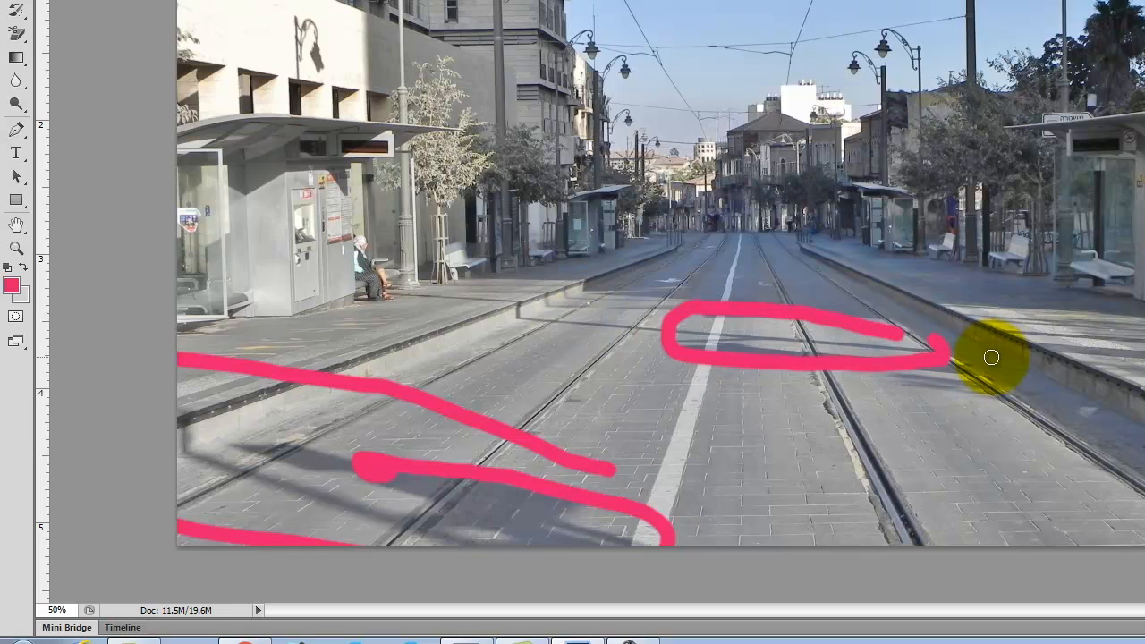
{"action": "mouse_move", "coordinate": [991, 357]}
{"action": "left_mouse_down"}
{"action": "mouse_move", "coordinate": [571, 305]}
{"action": "mouse_move", "coordinate": [669, 286]}
{"action": "mouse_move", "coordinate": [568, 297]}
{"action": "mouse_move", "coordinate": [617, 340]}
{"action": "left_mouse_up"}
{"action": "mouse_move", "coordinate": [949, 455]}
{"action": "left_mouse_down"}
{"action": "mouse_move", "coordinate": [676, 420]}
{"action": "mouse_move", "coordinate": [696, 406]}
{"action": "mouse_move", "coordinate": [664, 411]}
{"action": "mouse_move", "coordinate": [700, 447]}
{"action": "left_mouse_up"}
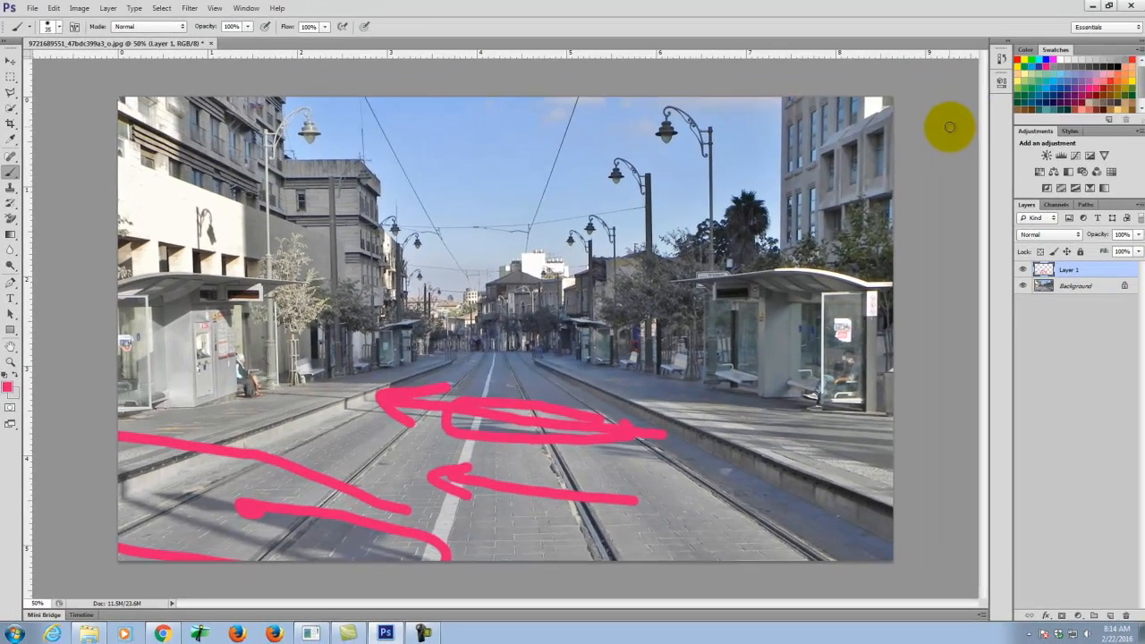
Paint an incoming-light arrow from the photo's upper right and a standing figure with its shadow, and hide that annotation layer
{"action": "mouse_move", "coordinate": [946, 112]}
{"action": "left_mouse_down"}
{"action": "mouse_move", "coordinate": [690, 290]}
{"action": "mouse_move", "coordinate": [717, 231]}
{"action": "mouse_move", "coordinate": [796, 273]}
{"action": "left_mouse_up"}
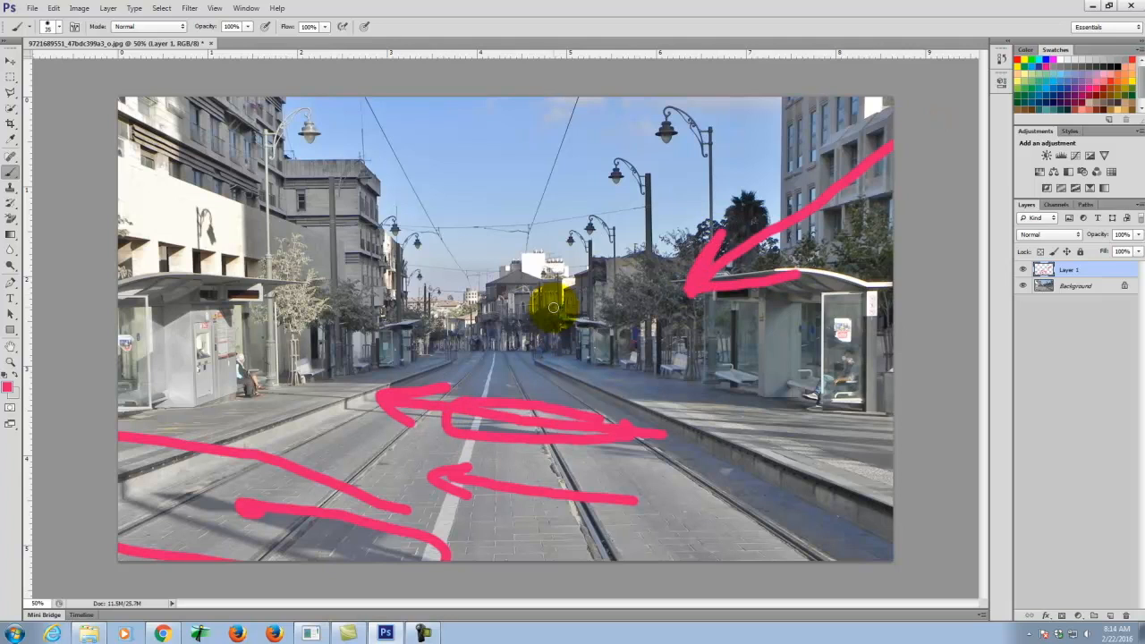
{"action": "mouse_move", "coordinate": [537, 320]}
{"action": "left_mouse_down"}
{"action": "mouse_move", "coordinate": [483, 375]}
{"action": "mouse_move", "coordinate": [528, 486]}
{"action": "mouse_move", "coordinate": [529, 327]}
{"action": "mouse_move", "coordinate": [537, 498]}
{"action": "mouse_move", "coordinate": [576, 495]}
{"action": "mouse_move", "coordinate": [384, 451]}
{"action": "mouse_move", "coordinate": [537, 485]}
{"action": "mouse_move", "coordinate": [460, 468]}
{"action": "mouse_move", "coordinate": [415, 472]}
{"action": "mouse_move", "coordinate": [511, 473]}
{"action": "mouse_move", "coordinate": [486, 460]}
{"action": "left_mouse_up"}
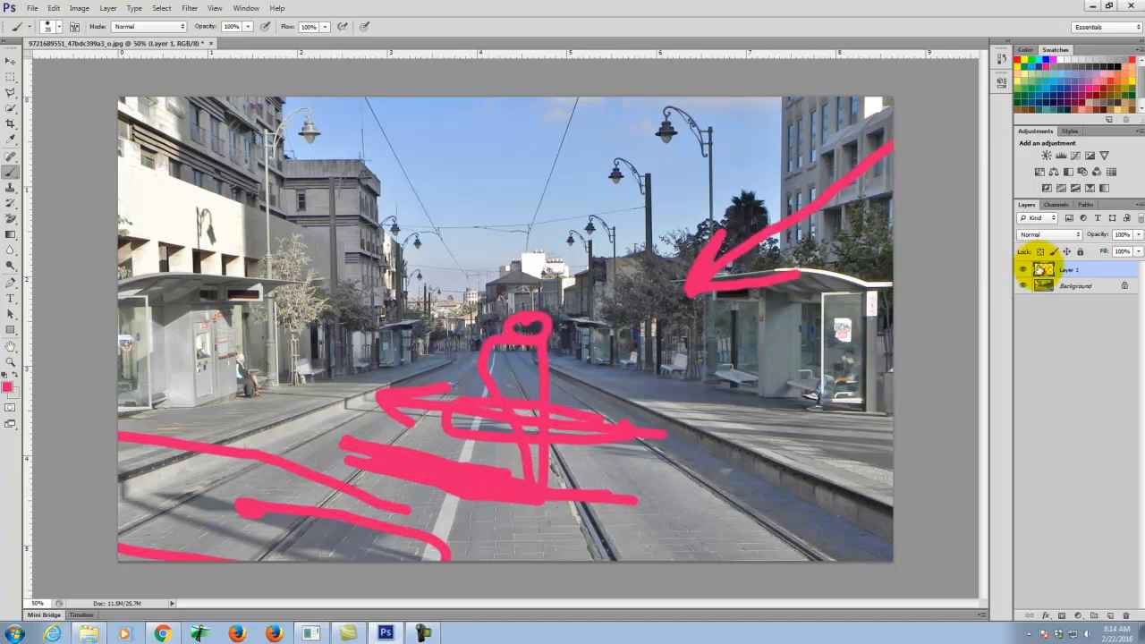
{"action": "left_click", "coordinate": [1022, 269]}
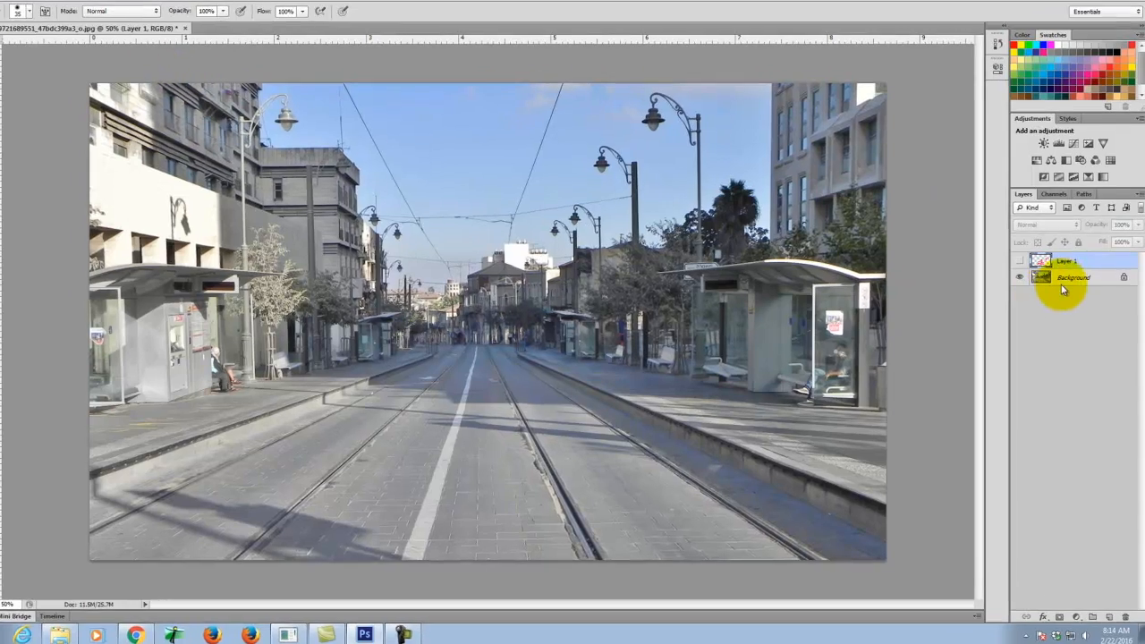
On a new layer, paint rough perspective lines converging at the street's far end, circle that area, and hide the layer
{"action": "left_click", "coordinate": [1108, 617]}
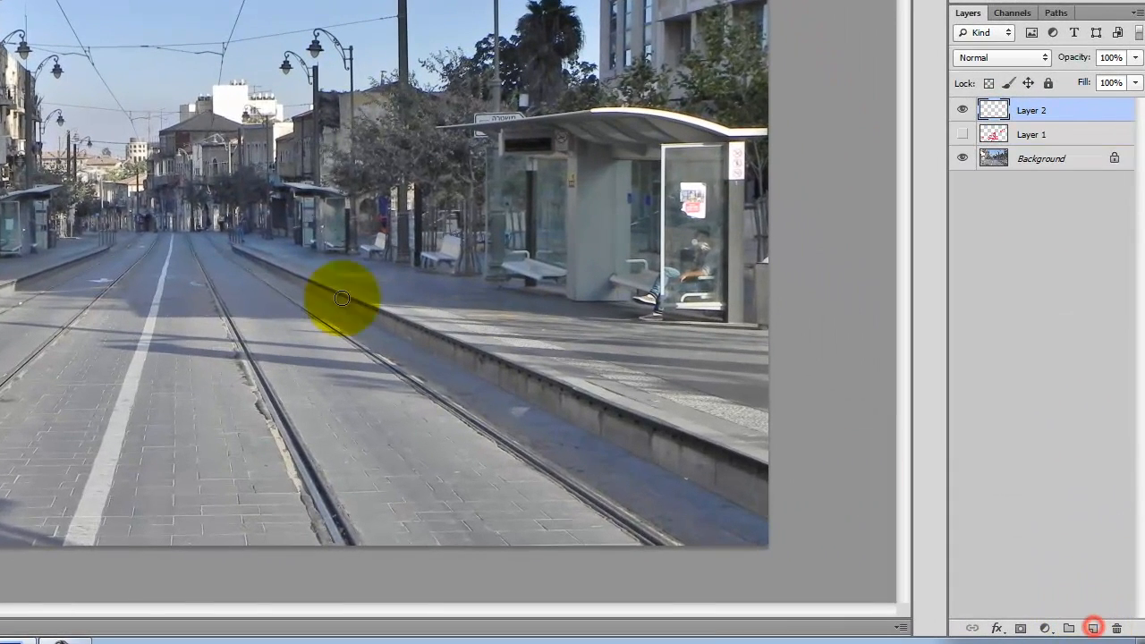
{"action": "left_click", "coordinate": [170, 210]}
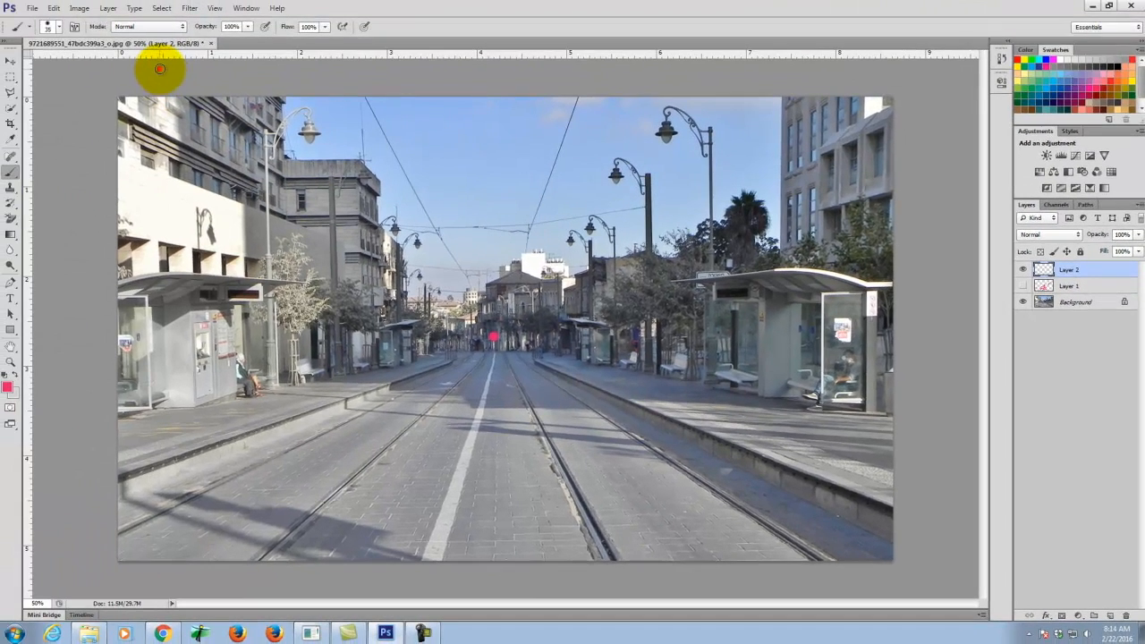
{"action": "mouse_move", "coordinate": [89, 30]}
{"action": "left_mouse_down"}
{"action": "mouse_move", "coordinate": [356, 190]}
{"action": "mouse_move", "coordinate": [498, 315]}
{"action": "left_mouse_up"}
{"action": "mouse_move", "coordinate": [833, 96]}
{"action": "left_mouse_down"}
{"action": "mouse_move", "coordinate": [584, 258]}
{"action": "mouse_move", "coordinate": [531, 319]}
{"action": "mouse_move", "coordinate": [499, 331]}
{"action": "mouse_move", "coordinate": [598, 406]}
{"action": "mouse_move", "coordinate": [859, 516]}
{"action": "left_mouse_up"}
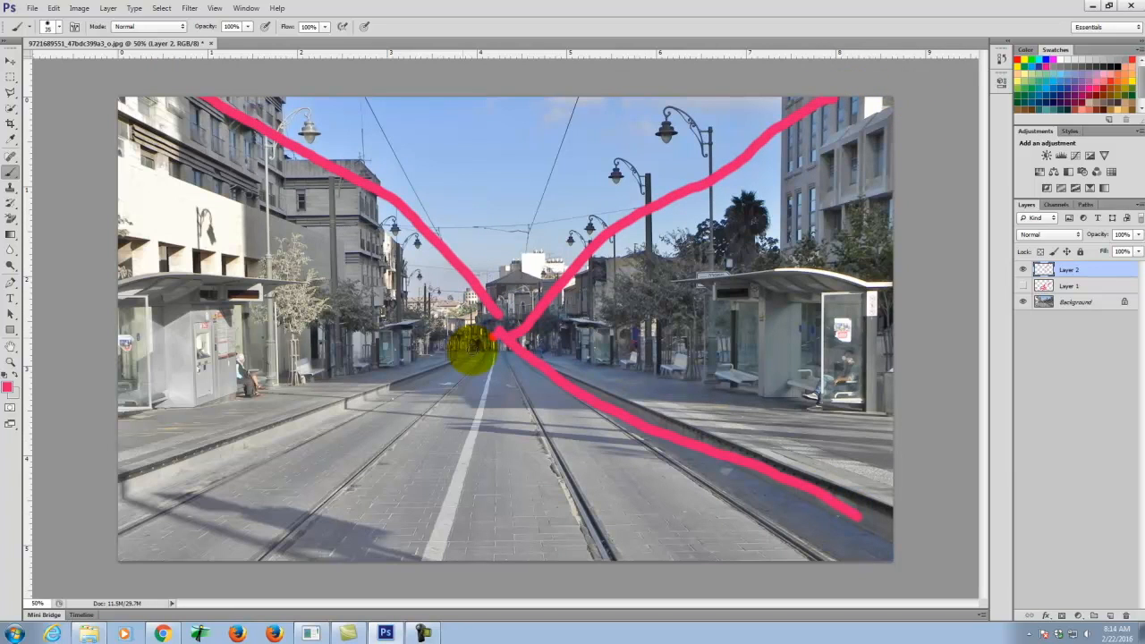
{"action": "mouse_move", "coordinate": [119, 492]}
{"action": "left_mouse_down"}
{"action": "mouse_move", "coordinate": [384, 416]}
{"action": "mouse_move", "coordinate": [468, 355]}
{"action": "mouse_move", "coordinate": [335, 457]}
{"action": "mouse_move", "coordinate": [268, 529]}
{"action": "left_mouse_up"}
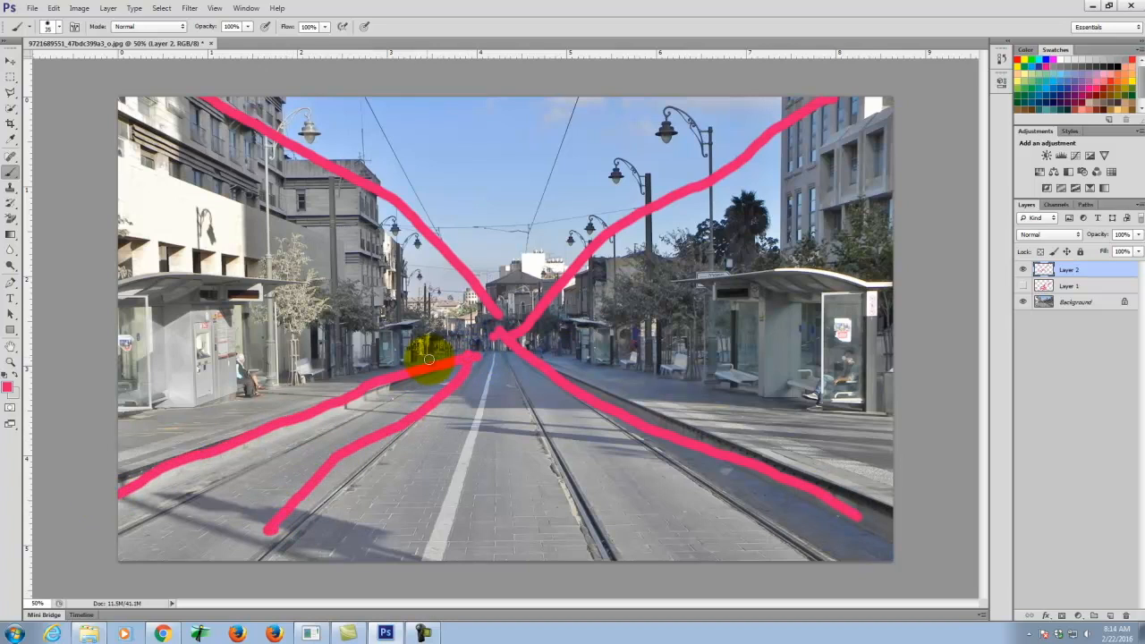
{"action": "mouse_move", "coordinate": [486, 347]}
{"action": "left_mouse_down"}
{"action": "mouse_move", "coordinate": [630, 554]}
{"action": "mouse_move", "coordinate": [503, 331]}
{"action": "mouse_move", "coordinate": [540, 325]}
{"action": "mouse_move", "coordinate": [474, 319]}
{"action": "mouse_move", "coordinate": [518, 352]}
{"action": "mouse_move", "coordinate": [537, 342]}
{"action": "left_mouse_up"}
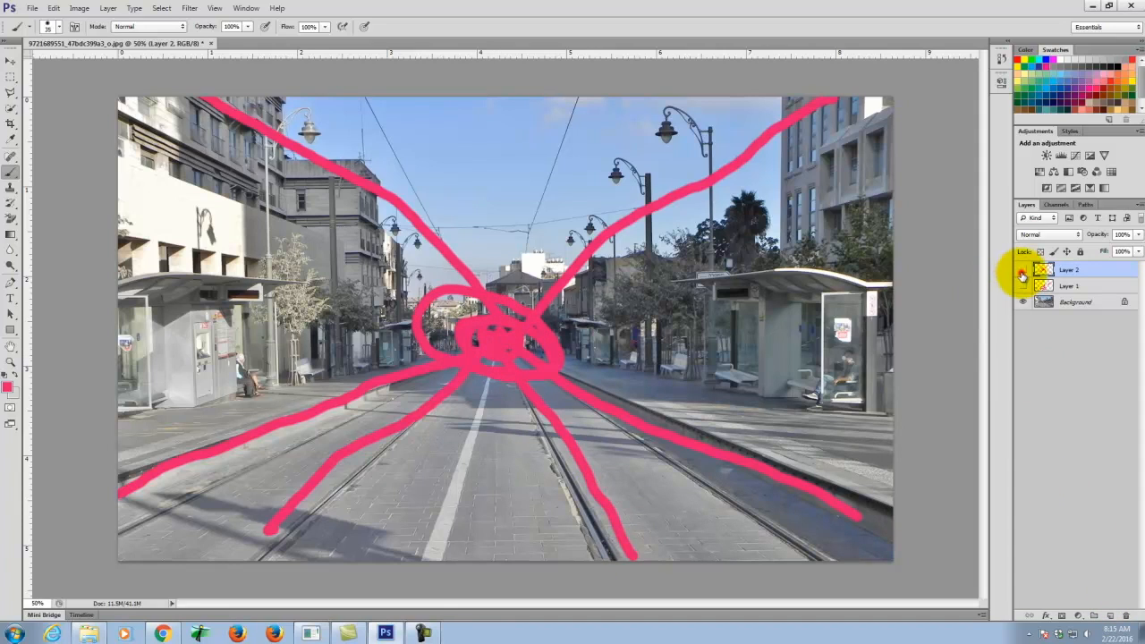
{"action": "left_click", "coordinate": [1022, 269]}
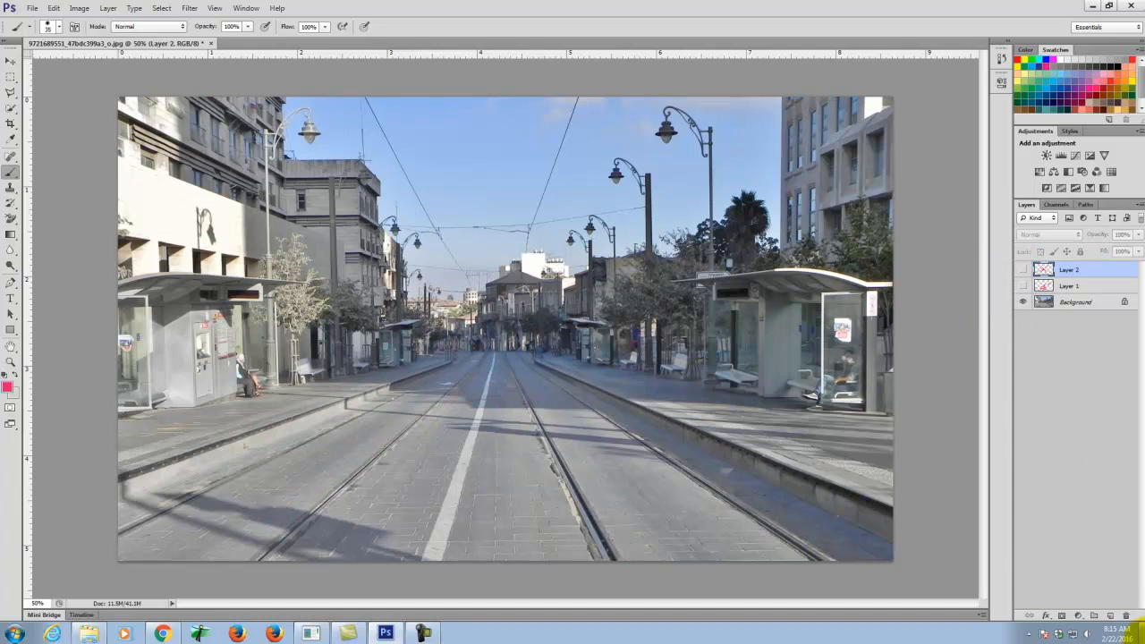
On another new layer, paint five lines along both curbs, the centre stripe and the upper street sides, meeting at one vanishing point
{"action": "left_click", "coordinate": [1110, 615]}
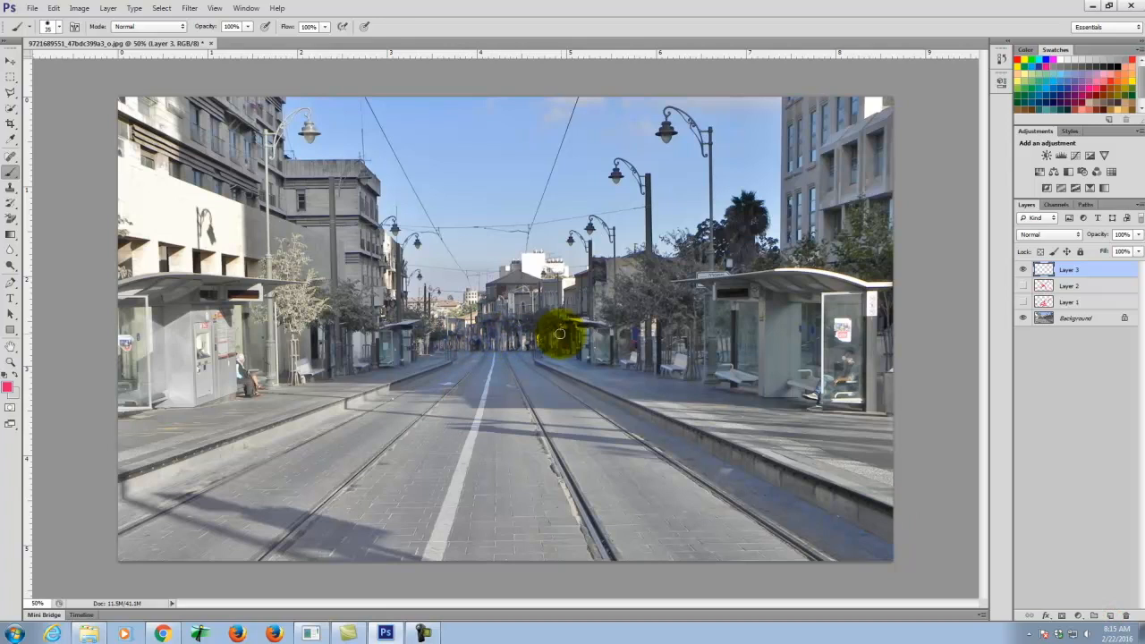
{"action": "left_click_drag", "start_coordinate": [173, 468], "coordinate": [490, 345]}
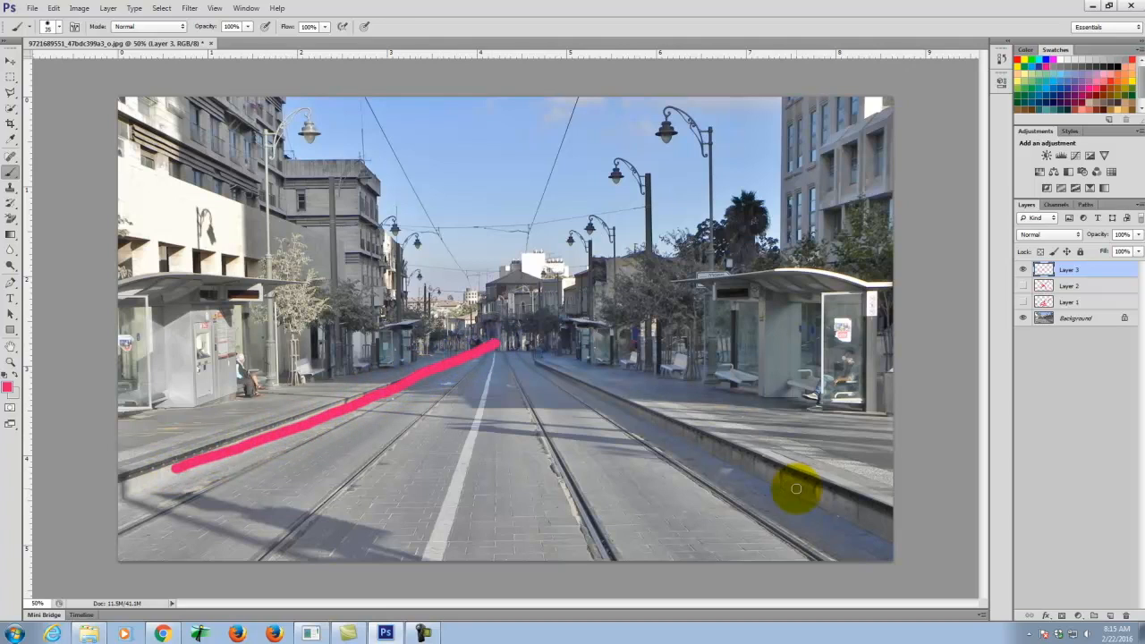
{"action": "left_click_drag", "start_coordinate": [877, 512], "coordinate": [496, 345]}
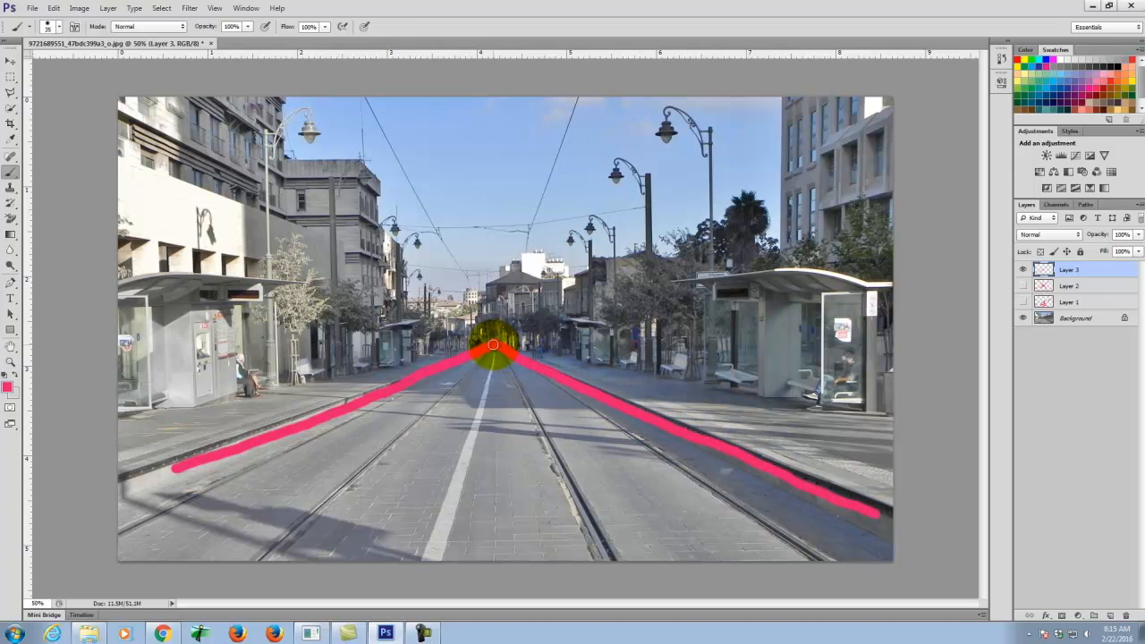
{"action": "left_click_drag", "start_coordinate": [431, 552], "coordinate": [488, 354]}
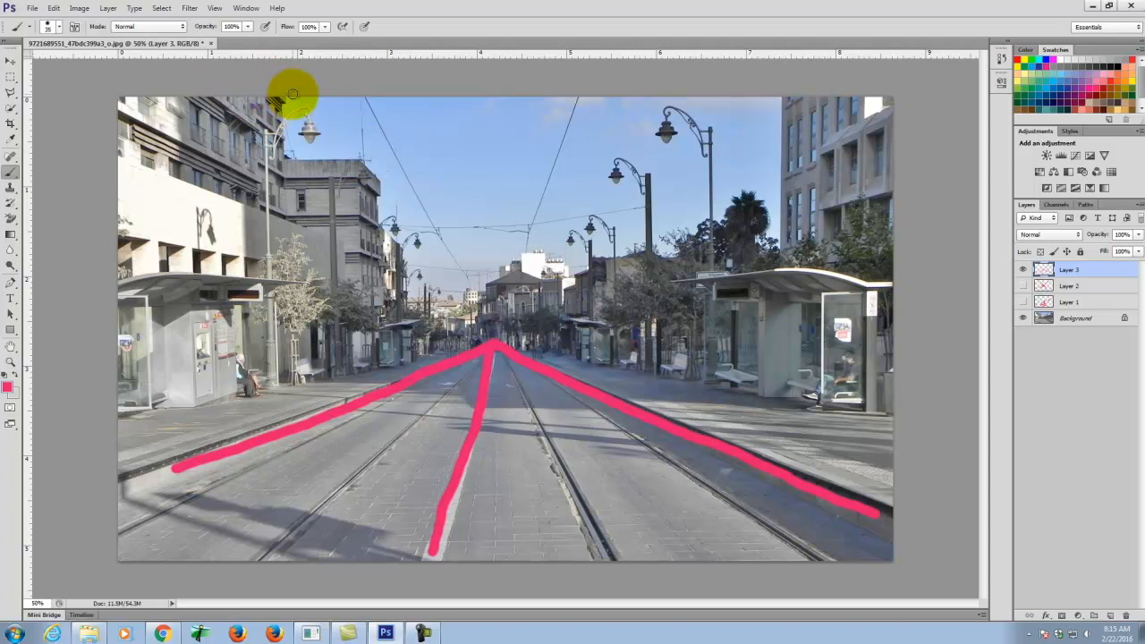
{"action": "mouse_move", "coordinate": [281, 92]}
{"action": "left_mouse_down"}
{"action": "mouse_move", "coordinate": [407, 216]}
{"action": "mouse_move", "coordinate": [493, 337]}
{"action": "left_mouse_up"}
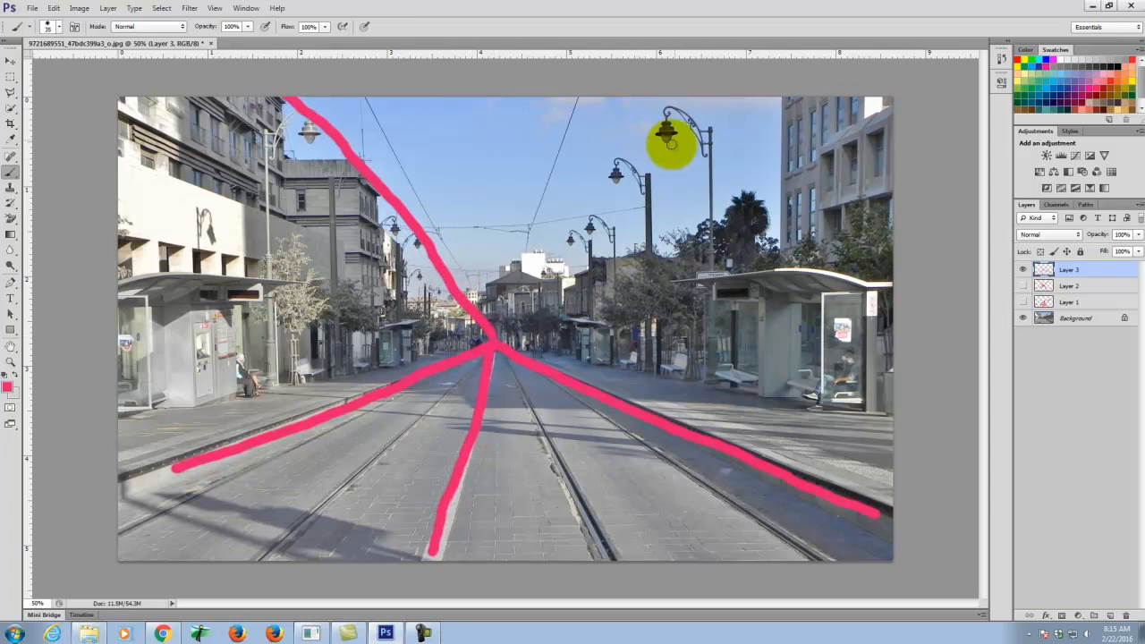
{"action": "mouse_move", "coordinate": [735, 114]}
{"action": "left_mouse_down"}
{"action": "mouse_move", "coordinate": [698, 135]}
{"action": "mouse_move", "coordinate": [674, 174]}
{"action": "mouse_move", "coordinate": [491, 334]}
{"action": "left_mouse_up"}
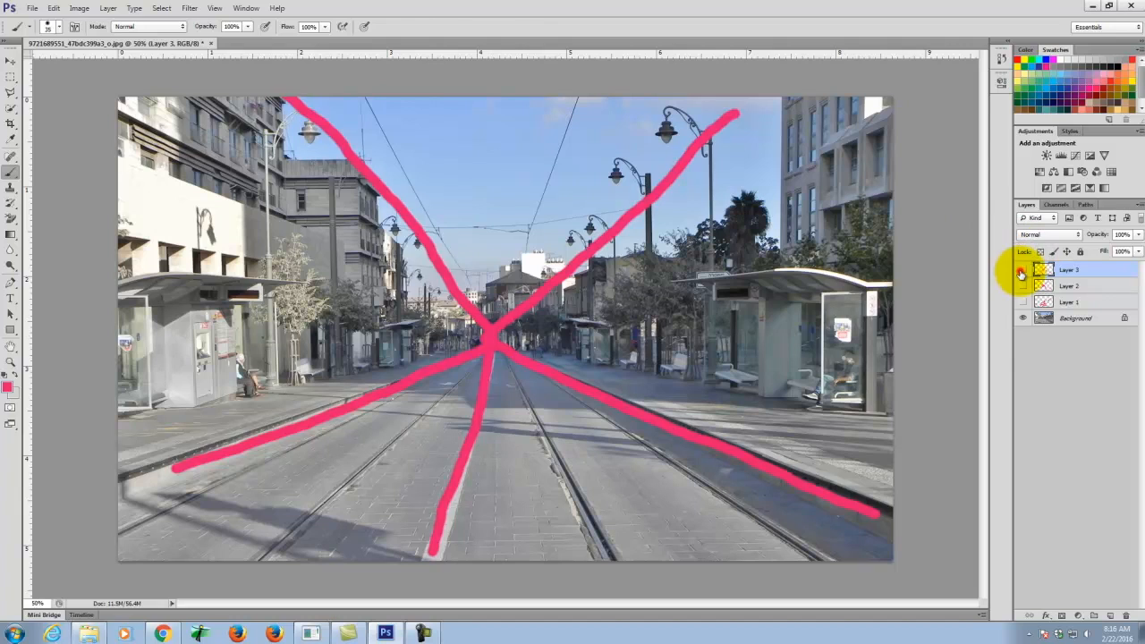
{"action": "left_click", "coordinate": [1020, 271]}
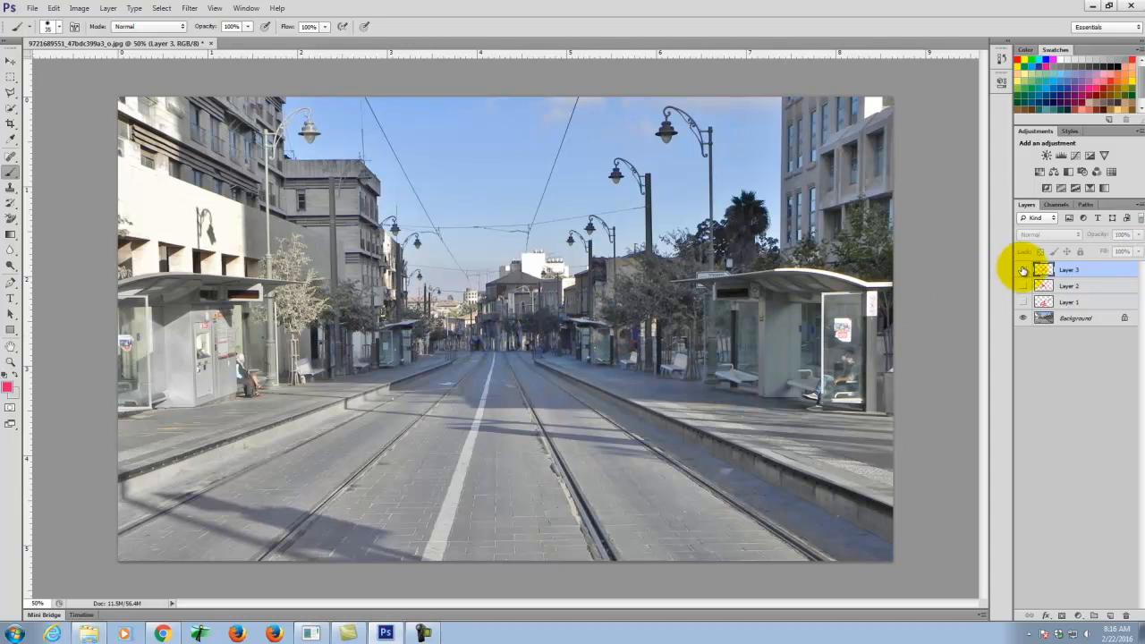
{"action": "left_click", "coordinate": [1022, 270]}
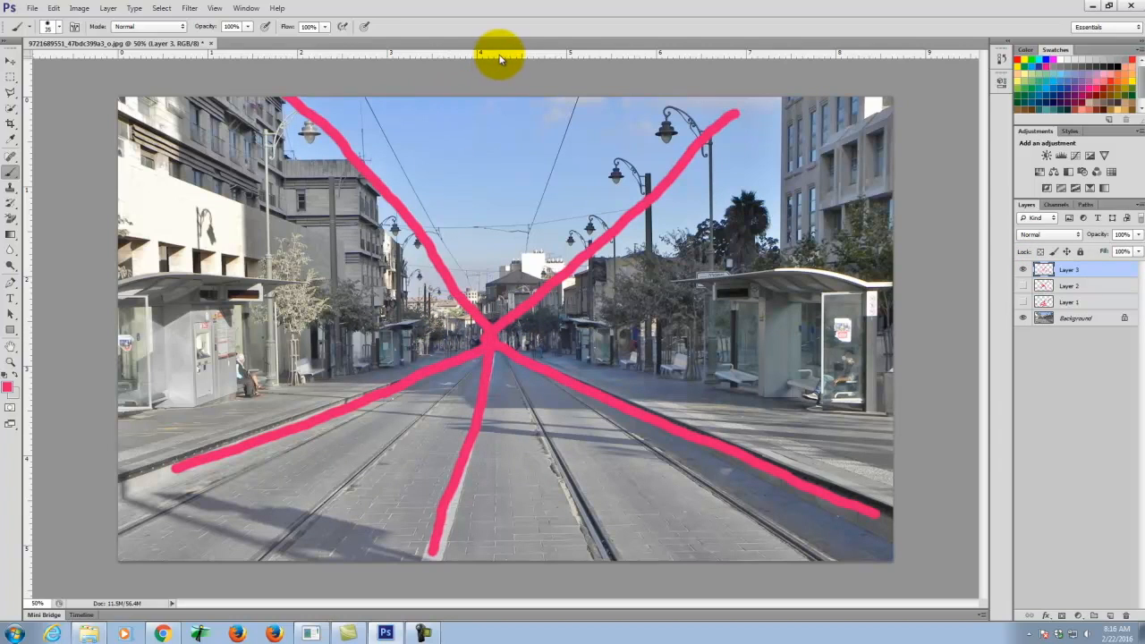
Place a horizontal guide at the height of the painted vanishing point and hide the perspective lines on Layer 3
{"action": "left_click_drag", "start_coordinate": [499, 55], "coordinate": [582, 341]}
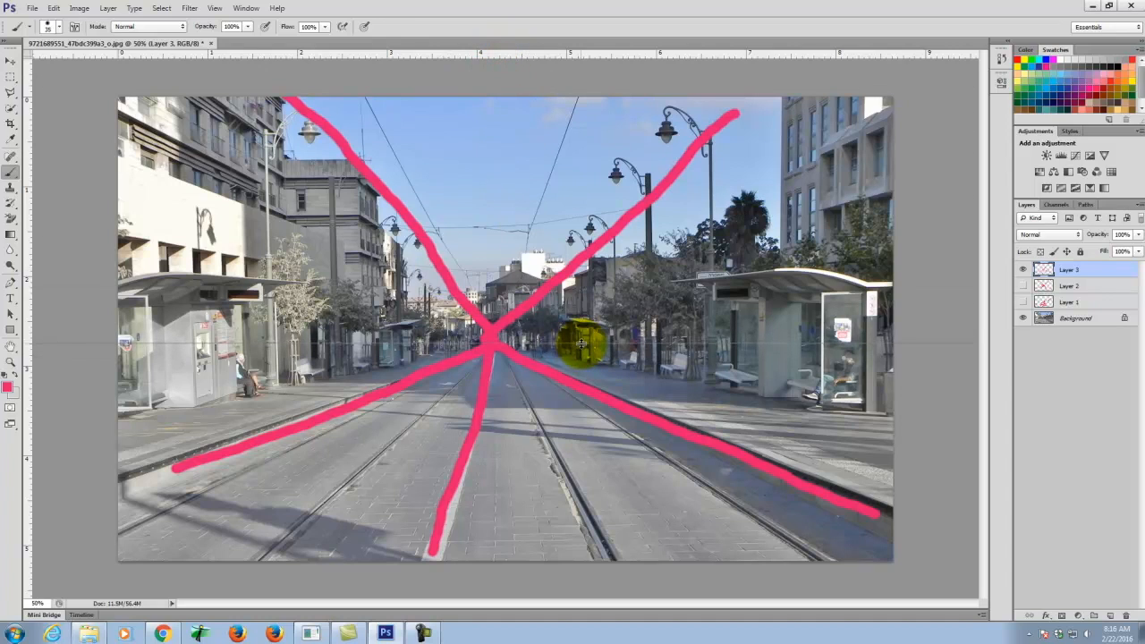
{"action": "left_click_drag", "start_coordinate": [580, 340], "coordinate": [580, 343]}
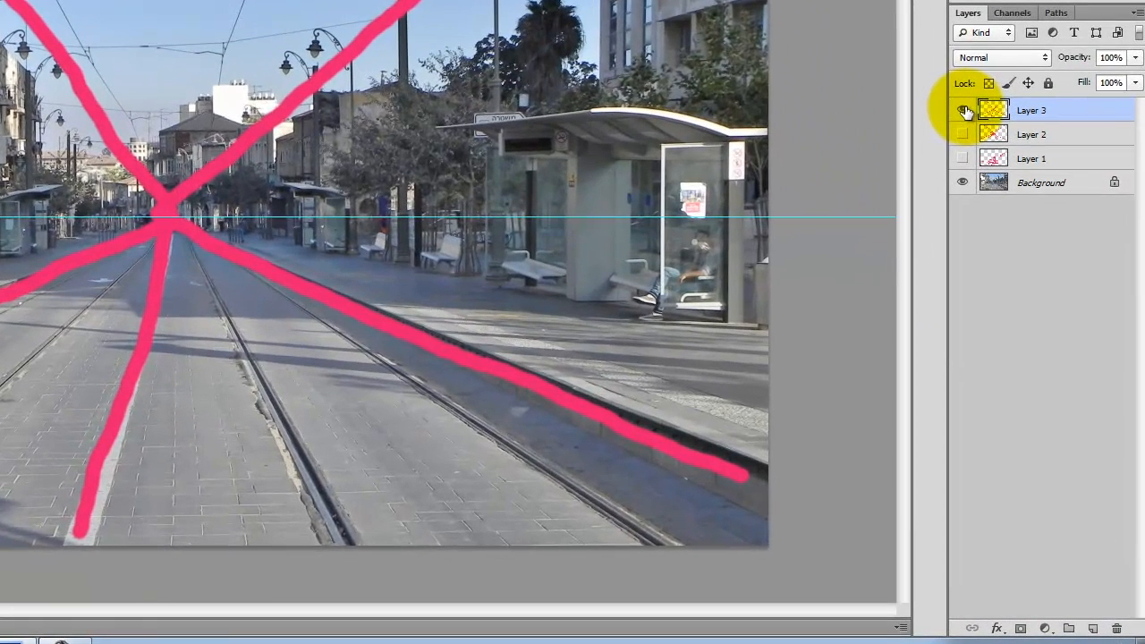
{"action": "left_click", "coordinate": [963, 110]}
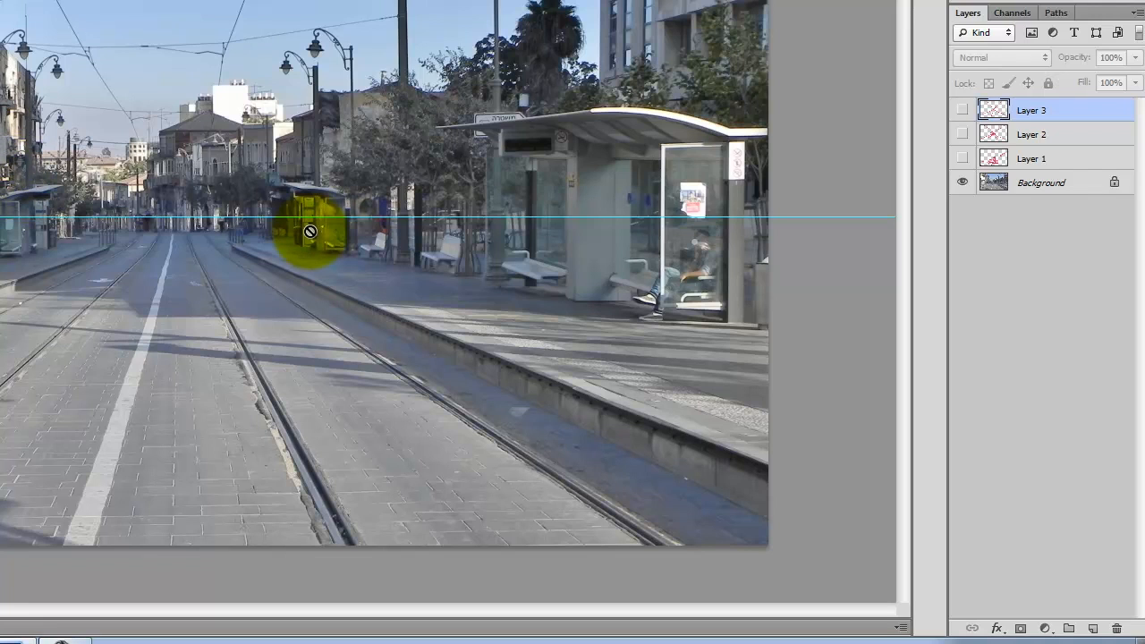
Examine the distant pedestrians' head heights against the horizon guide at the street's far end, and fit the whole photo in view
{"action": "key", "text": "ctrl+equal"}
{"action": "key", "text": "ctrl+equal"}
{"action": "key", "text": "ctrl+equal"}
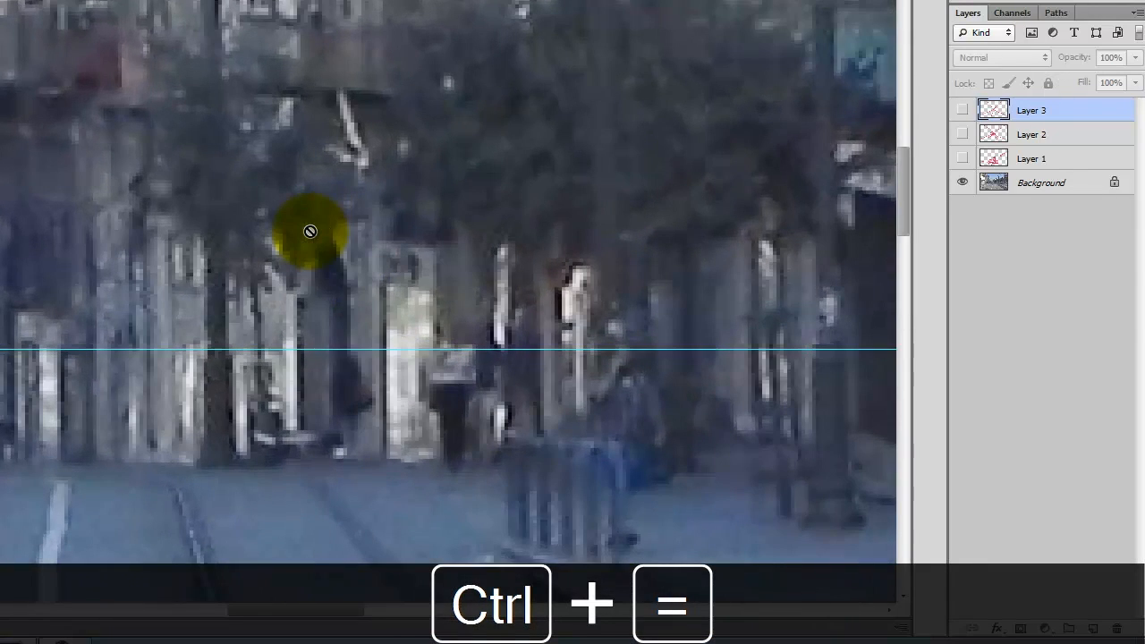
{"action": "key", "text": "space"}
{"action": "left_click_drag", "start_coordinate": [281, 365], "coordinate": [345, 146]}
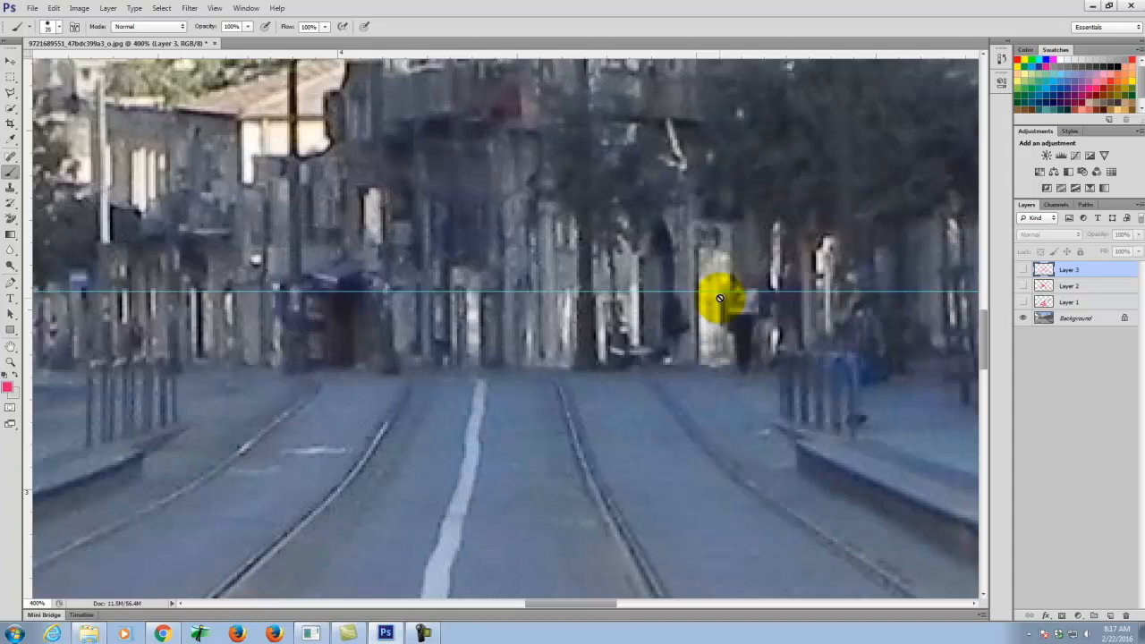
{"action": "key", "text": "ctrl+0"}
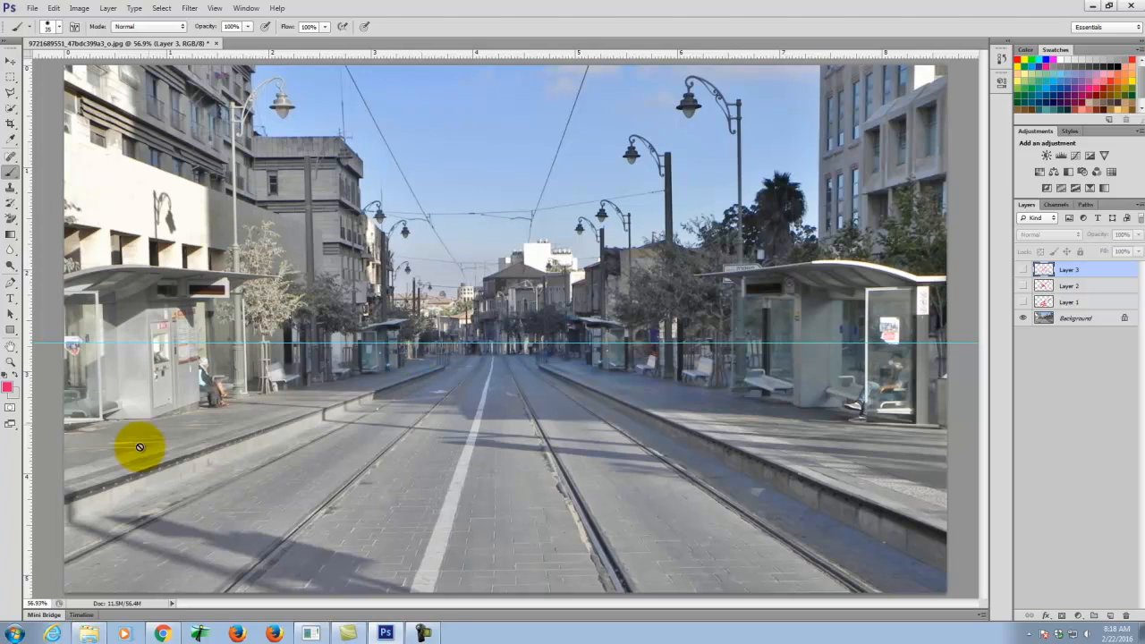
Switch to Chrome, browse the Collage Images resources on the Digital Tools site and open the index of all collage images
{"action": "left_click", "coordinate": [162, 634]}
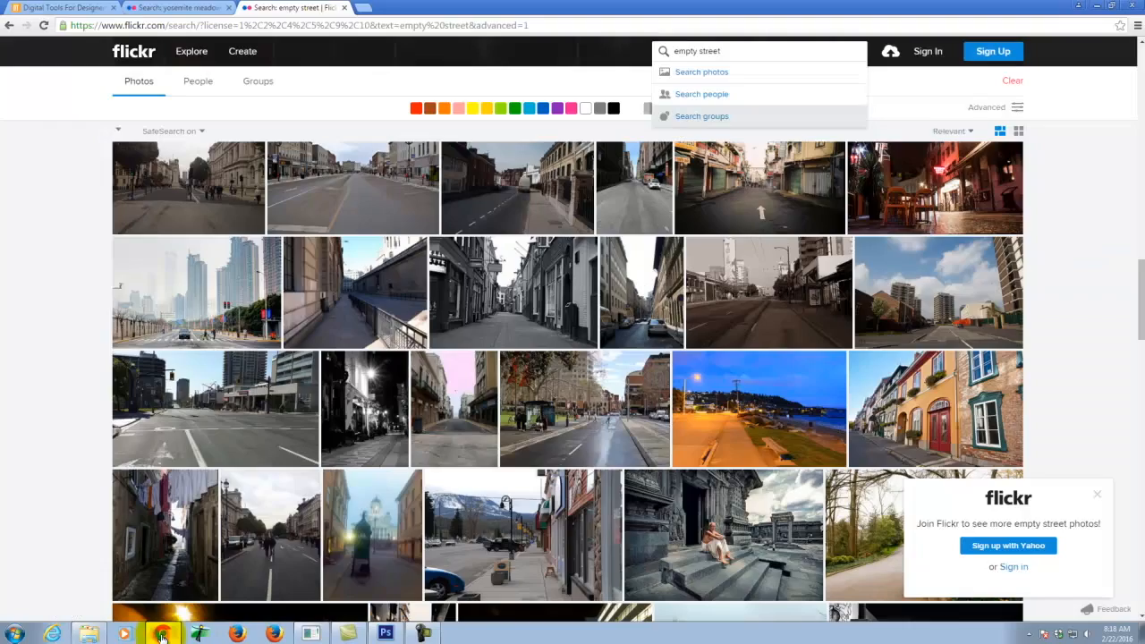
{"action": "left_click", "coordinate": [25, 6]}
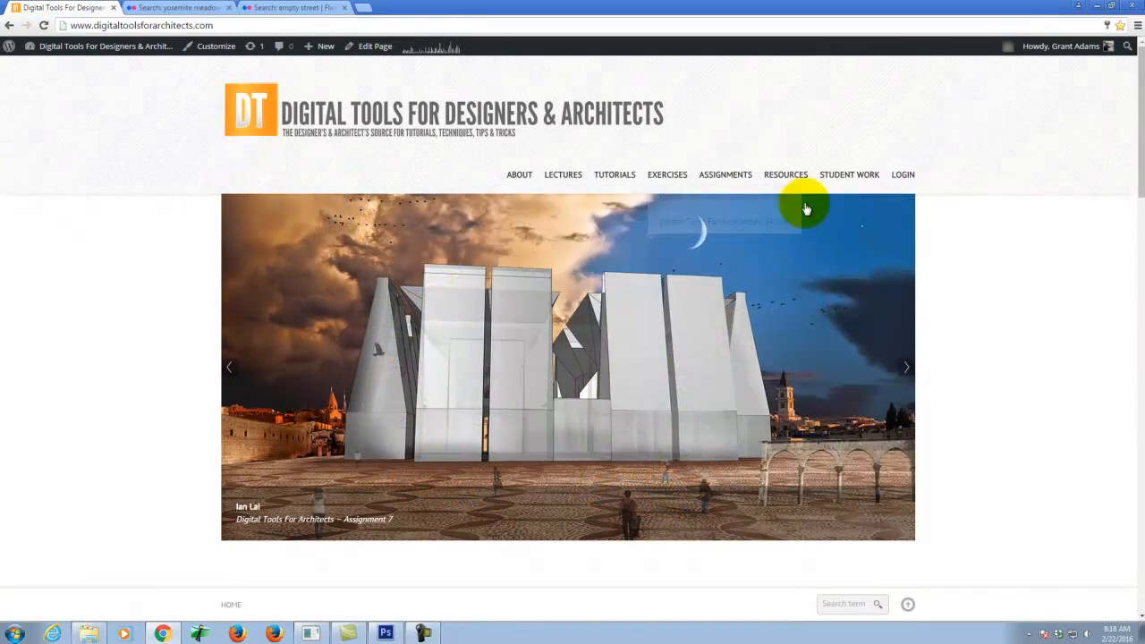
{"action": "mouse_move", "coordinate": [792, 173]}
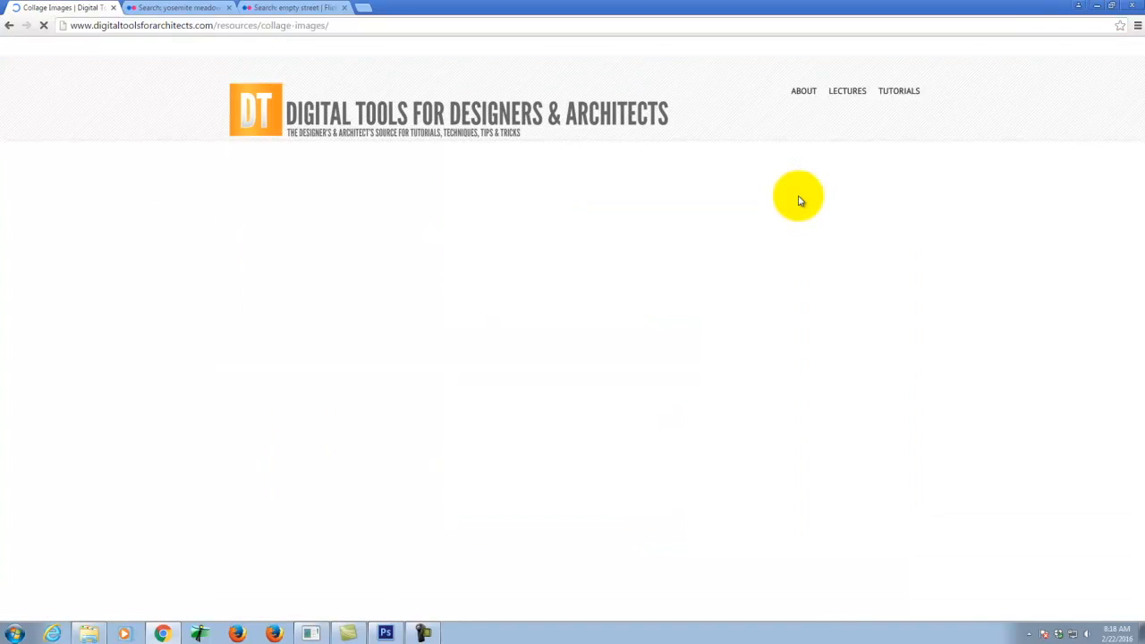
{"action": "scroll", "coordinate": [948, 242], "scroll_direction": "down", "scroll_amount": 3}
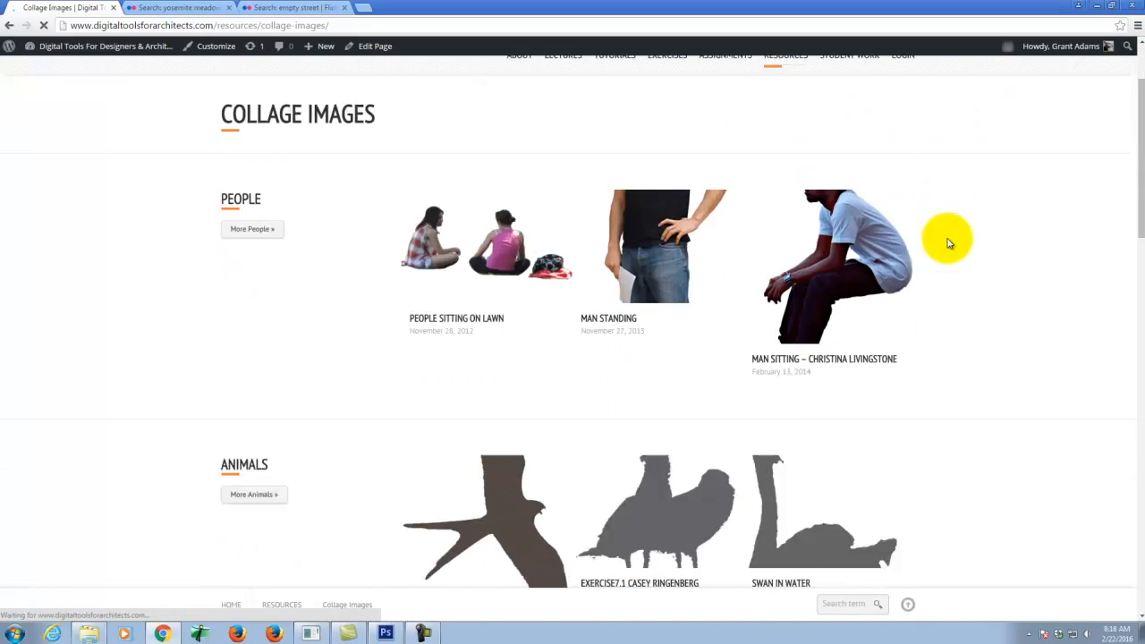
{"action": "scroll", "coordinate": [715, 214], "scroll_direction": "down", "scroll_amount": 6}
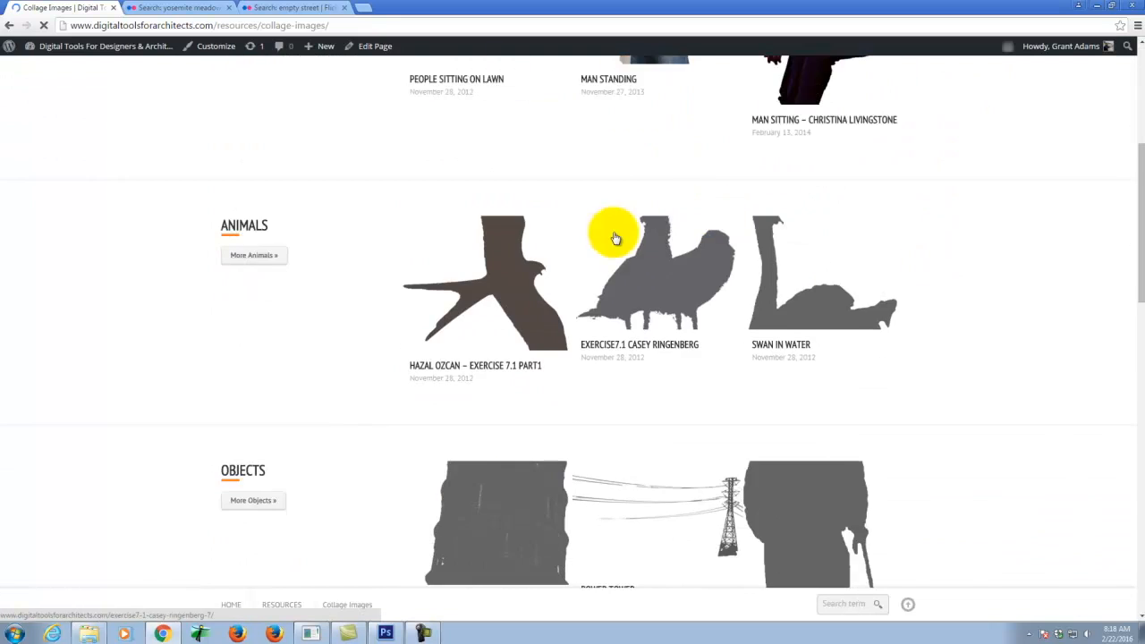
{"action": "scroll", "coordinate": [626, 340], "scroll_direction": "down", "scroll_amount": 4}
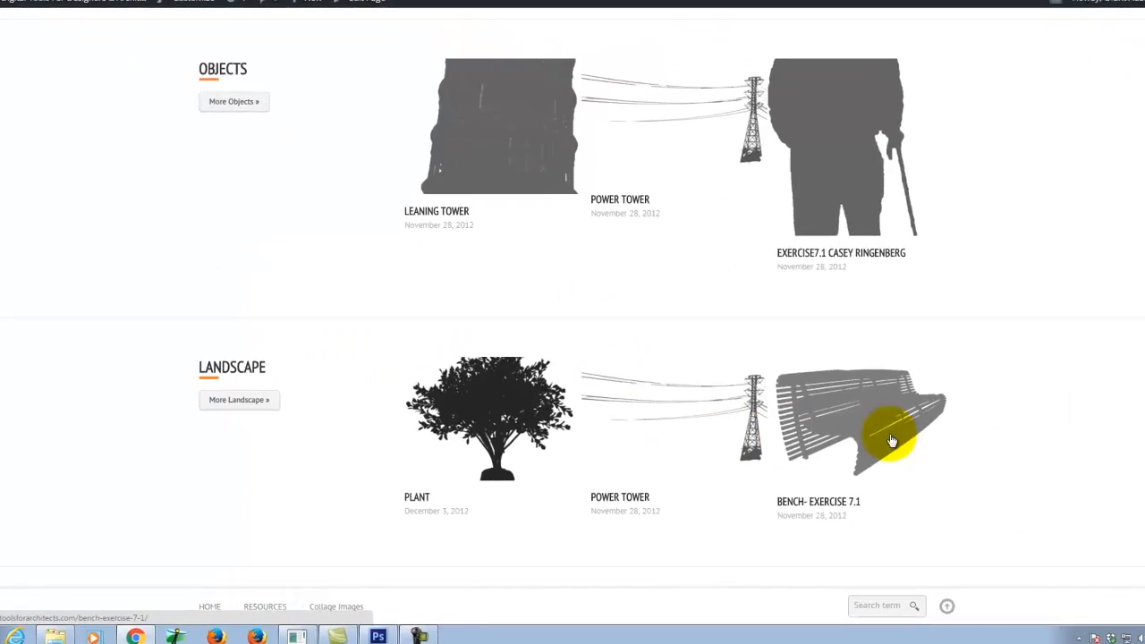
{"action": "scroll", "coordinate": [782, 375], "scroll_direction": "down", "scroll_amount": 4}
{"action": "scroll", "coordinate": [720, 259], "scroll_direction": "down", "scroll_amount": 4}
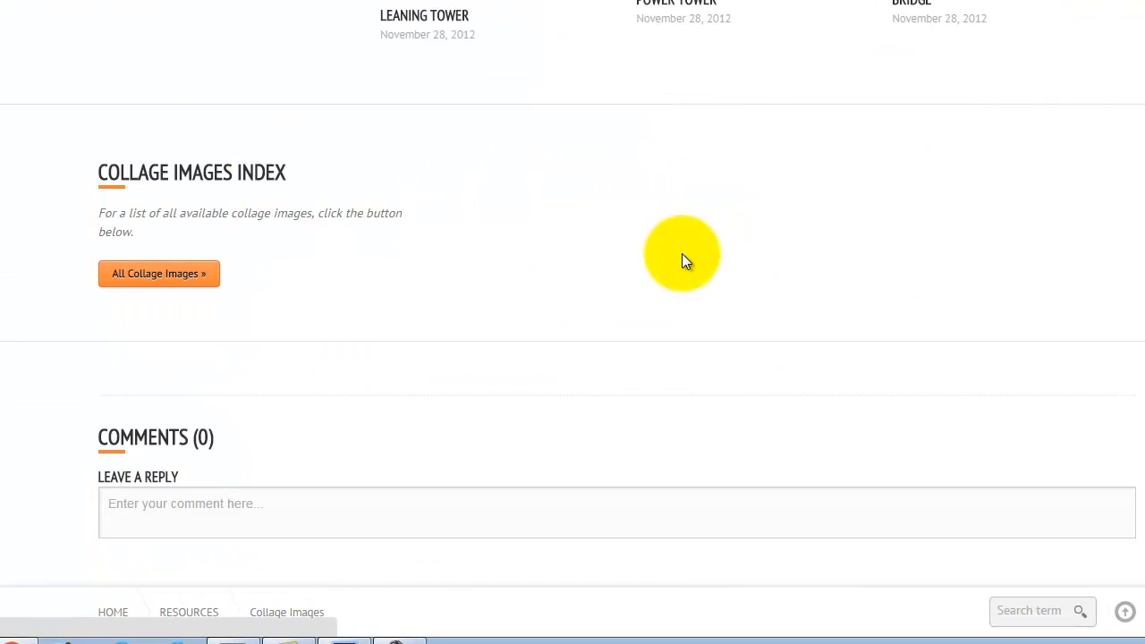
{"action": "left_click", "coordinate": [163, 275]}
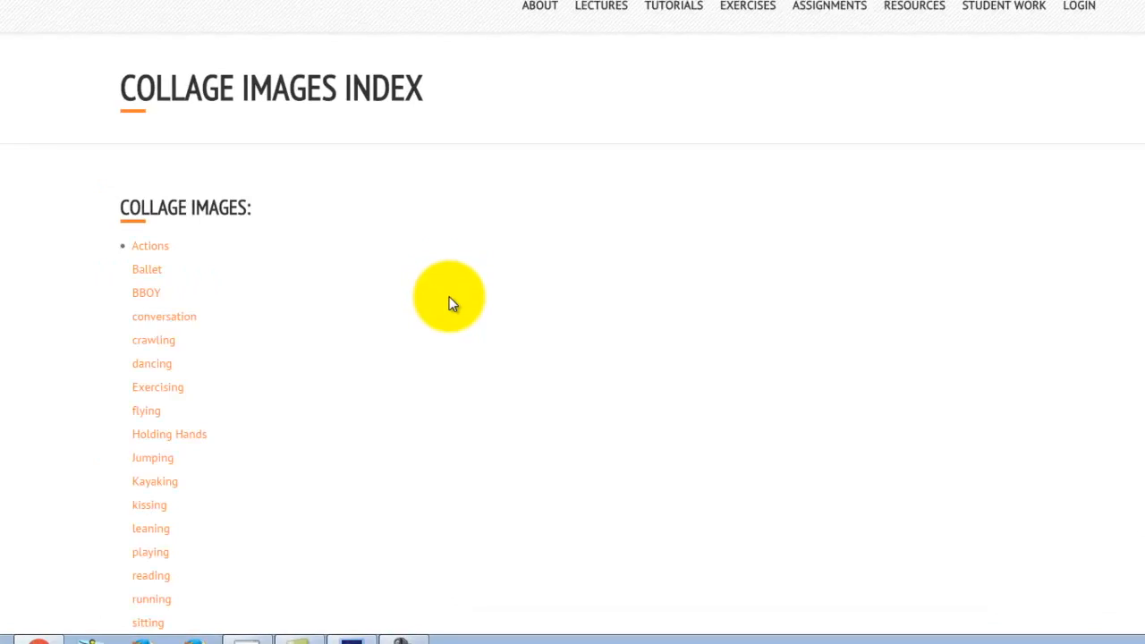
Open the Walking category from the collage images index, look through its cut-out figures and return to Photoshop
{"action": "scroll", "coordinate": [309, 306], "scroll_direction": "down", "scroll_amount": 1}
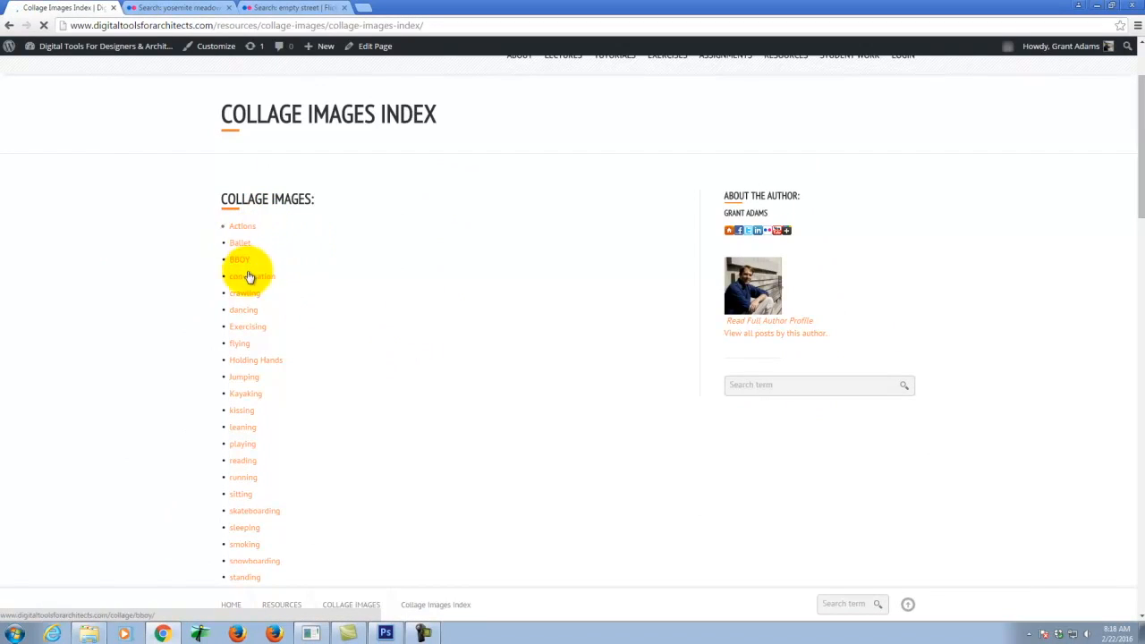
{"action": "scroll", "coordinate": [252, 357], "scroll_direction": "down", "scroll_amount": 1}
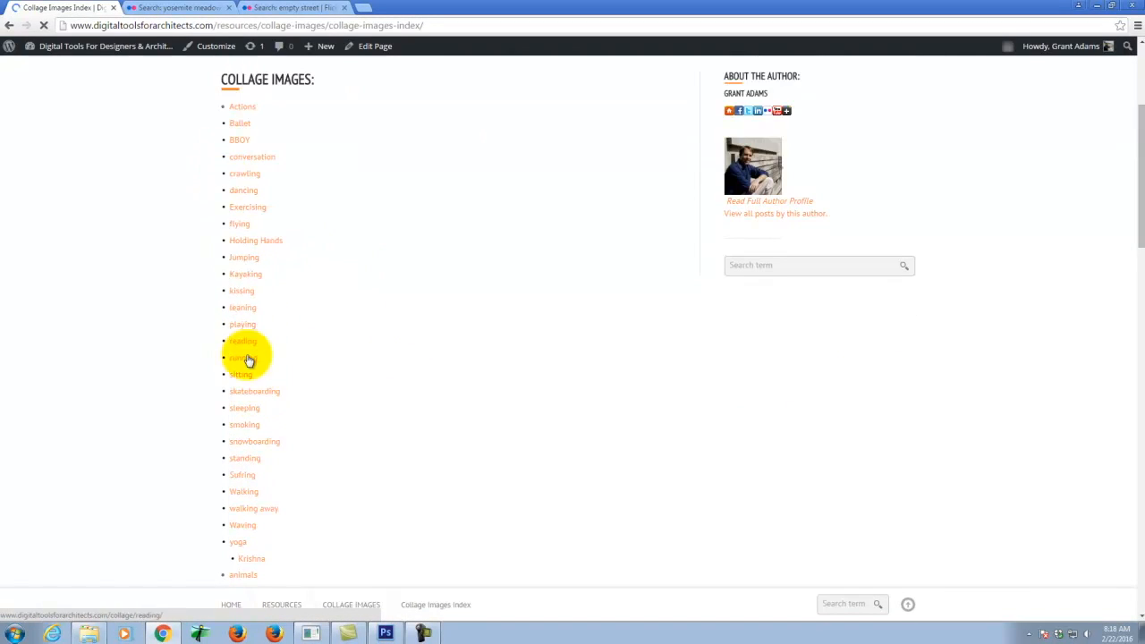
{"action": "scroll", "coordinate": [252, 426], "scroll_direction": "down", "scroll_amount": 1}
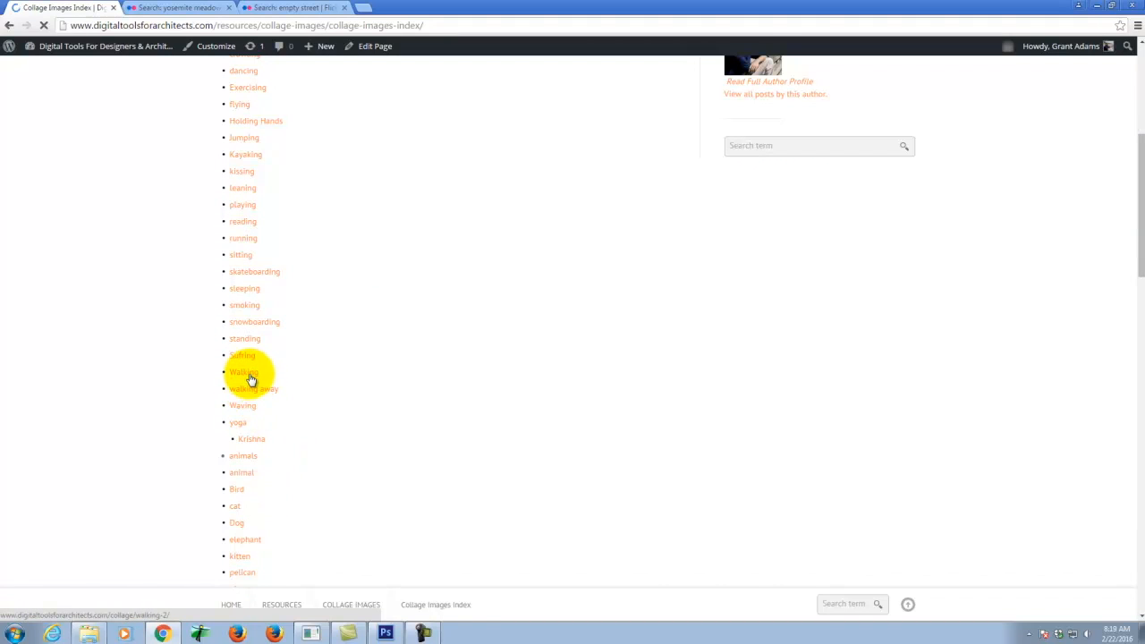
{"action": "left_click", "coordinate": [249, 373]}
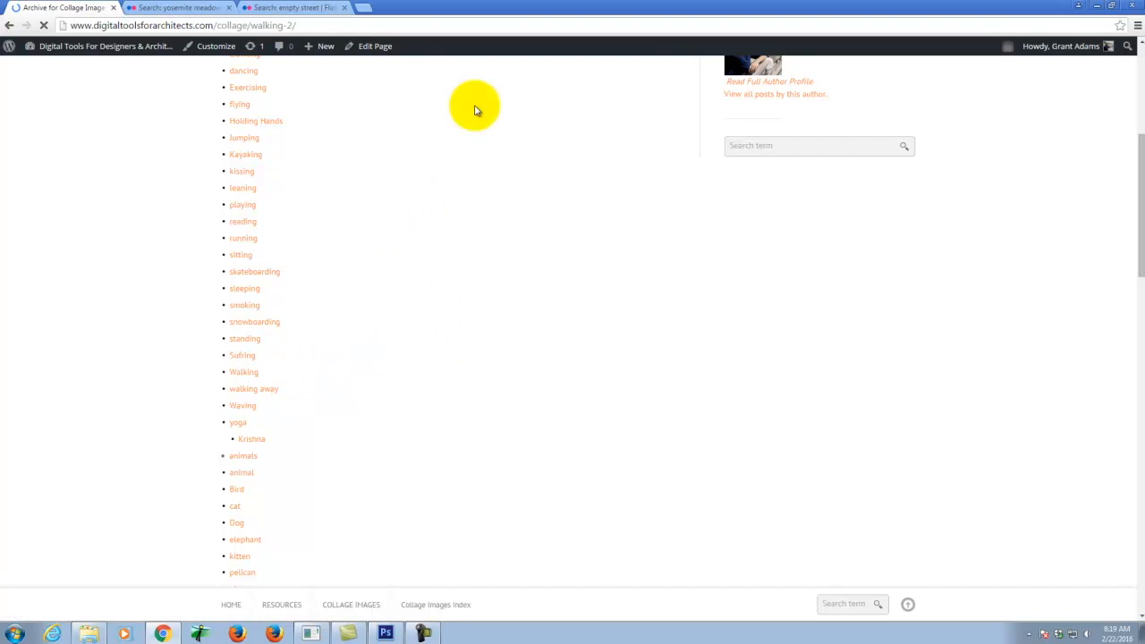
{"action": "scroll", "coordinate": [493, 358], "scroll_direction": "down", "scroll_amount": 5}
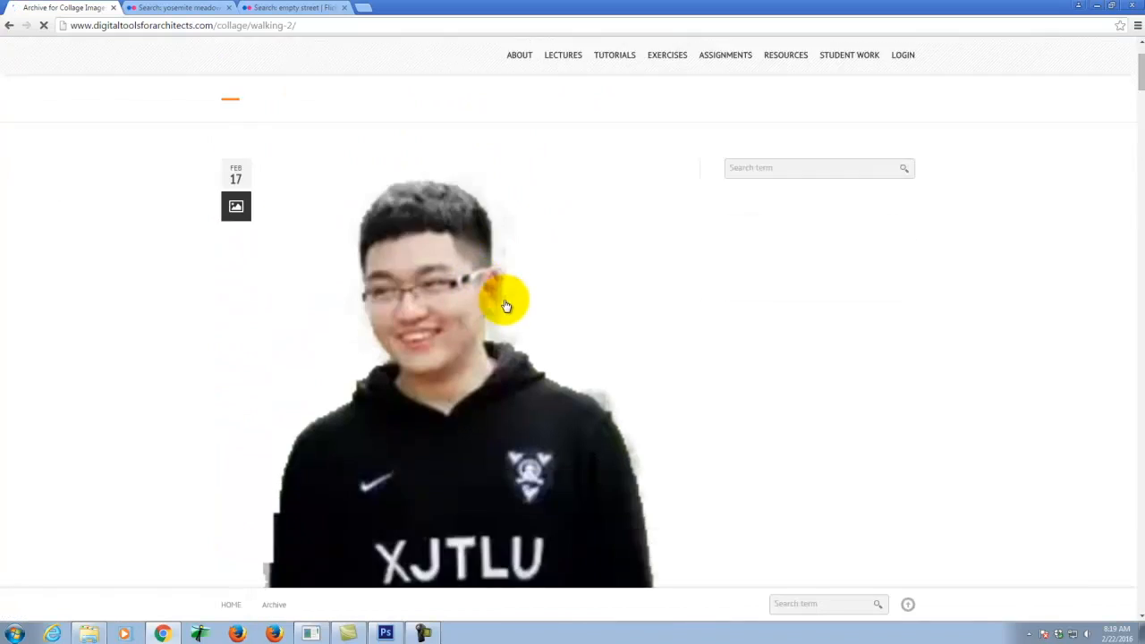
{"action": "scroll", "coordinate": [506, 309], "scroll_direction": "down", "scroll_amount": 15}
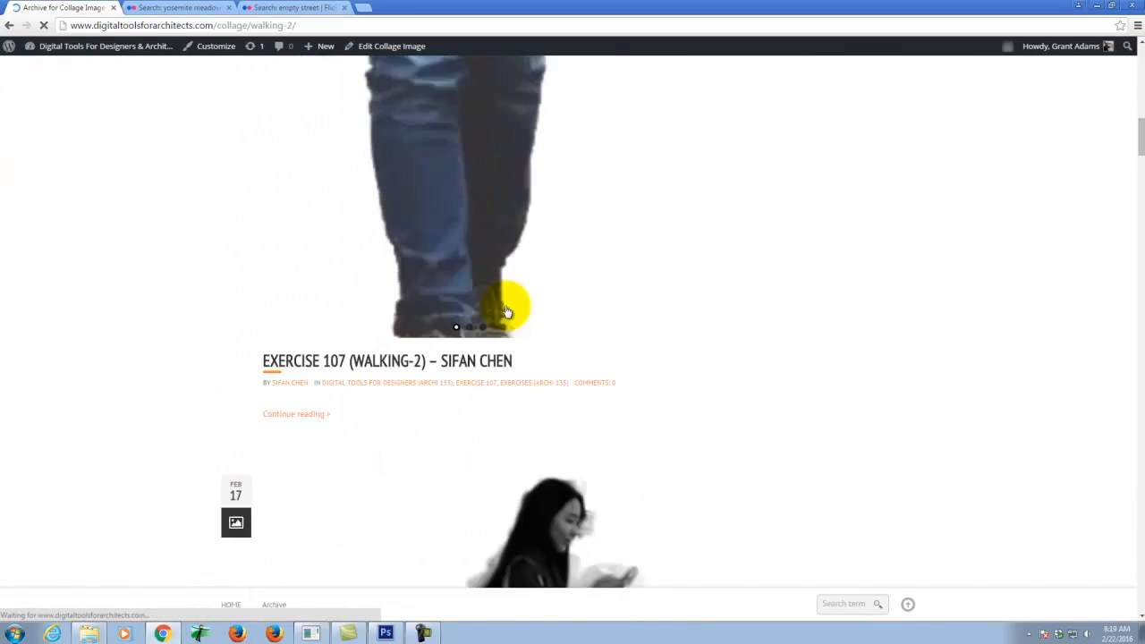
{"action": "scroll", "coordinate": [506, 313], "scroll_direction": "down", "scroll_amount": 15}
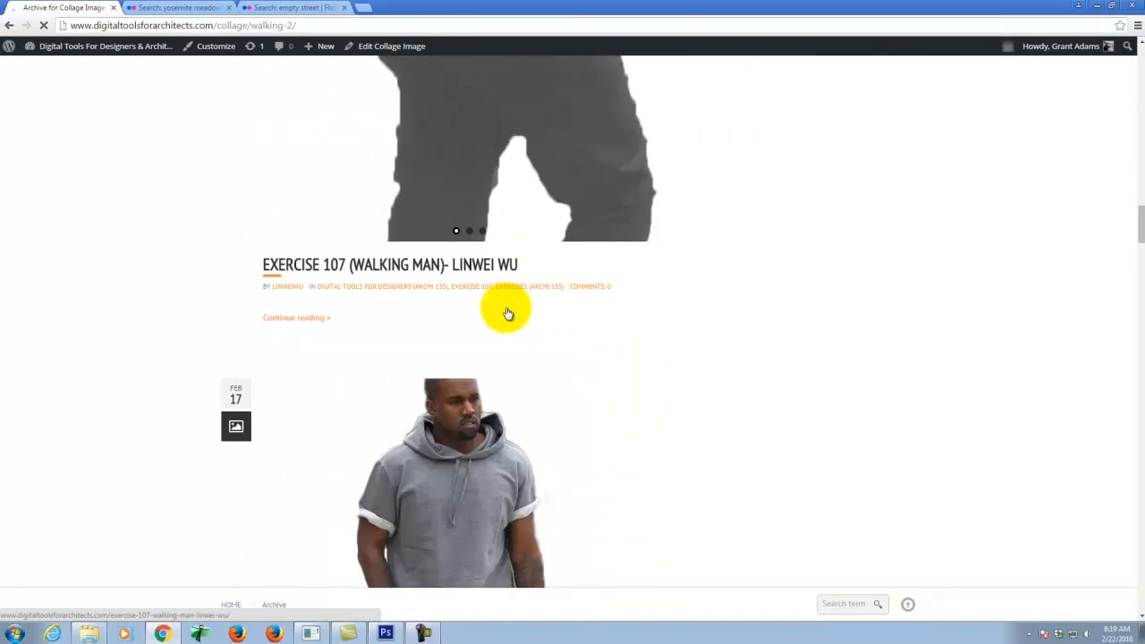
{"action": "scroll", "coordinate": [585, 322], "scroll_direction": "down", "scroll_amount": 5}
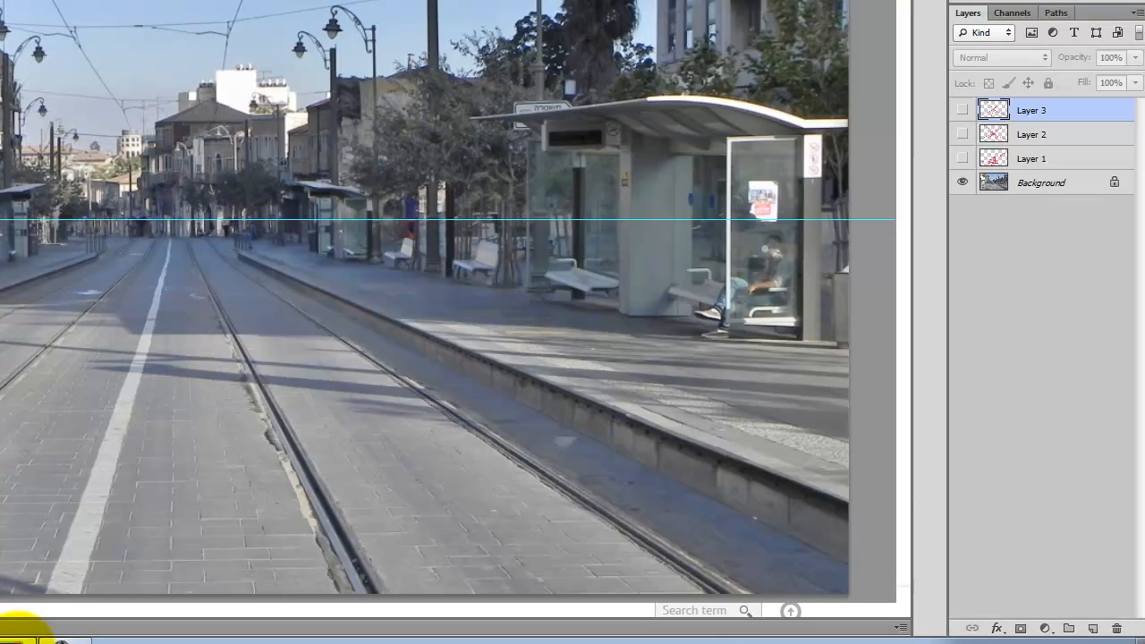
Review the light and shadow sketch on Layer 1, add a new layer and set the foreground colour to orange (e7511d)
{"action": "left_click", "coordinate": [961, 158]}
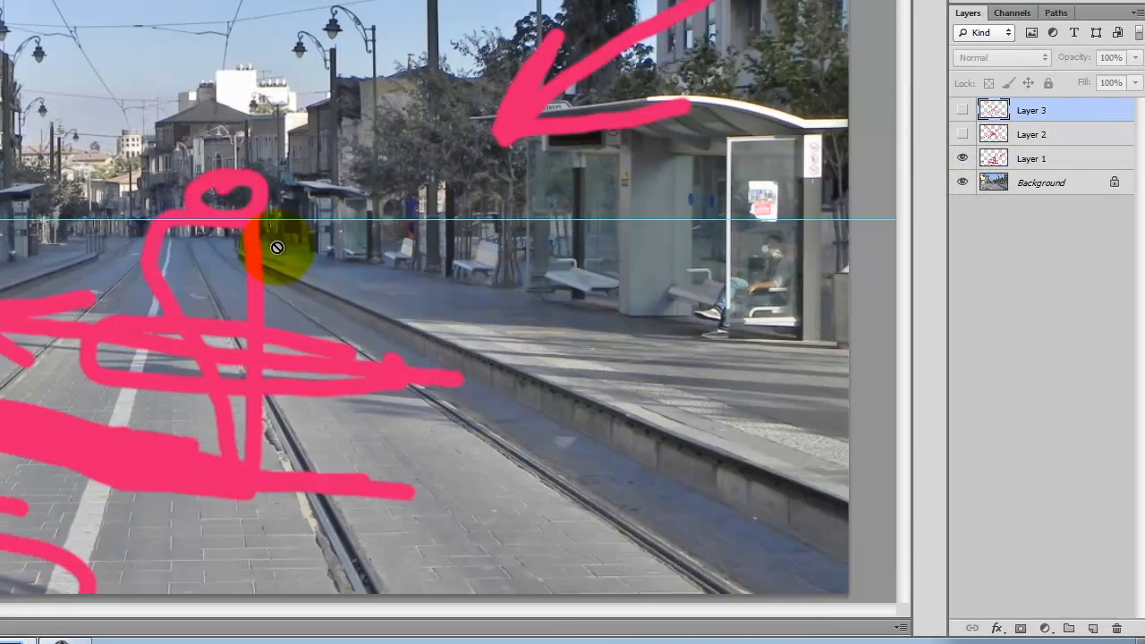
{"action": "left_click", "coordinate": [961, 159]}
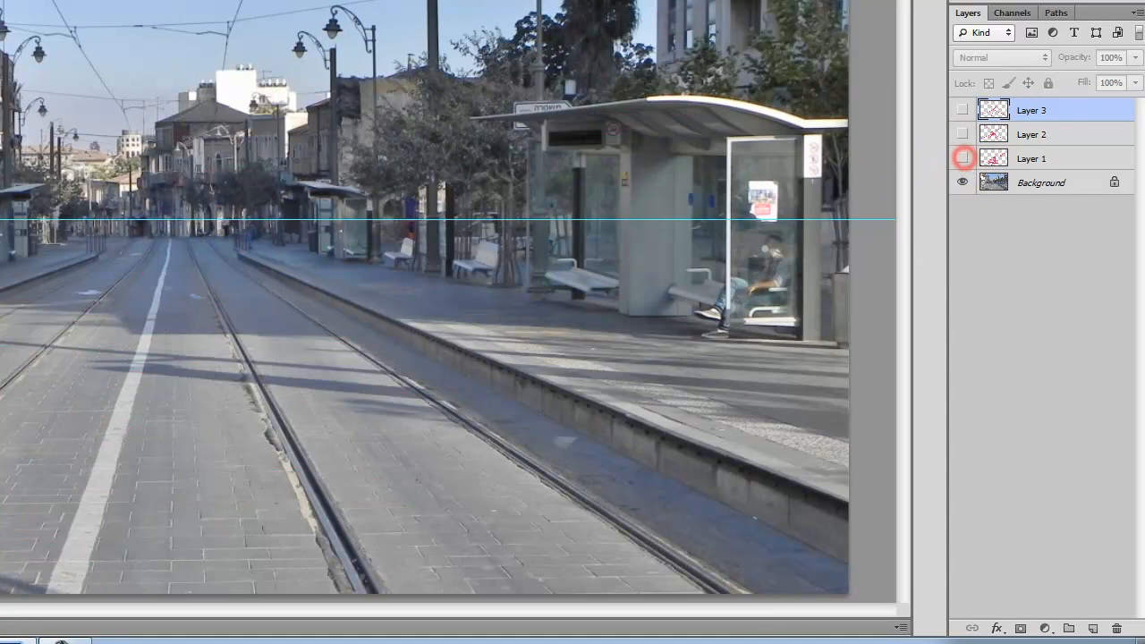
{"action": "left_click", "coordinate": [1093, 627]}
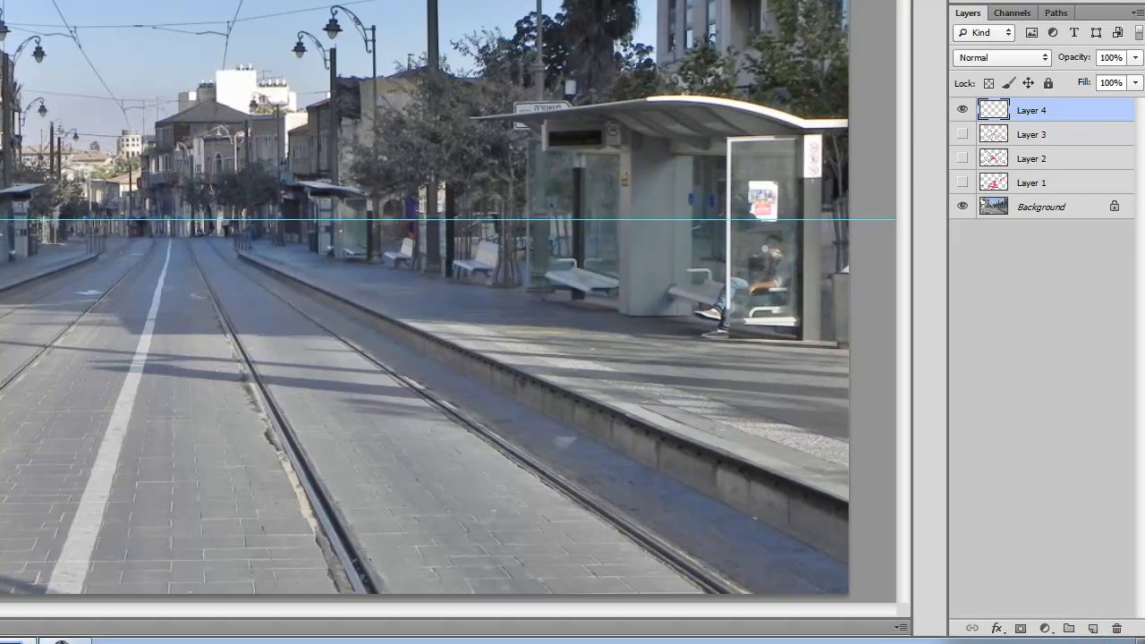
{"action": "left_click", "coordinate": [2, 161]}
{"action": "left_click", "coordinate": [153, 91]}
{"action": "left_click_drag", "start_coordinate": [316, 114], "coordinate": [305, 178]}
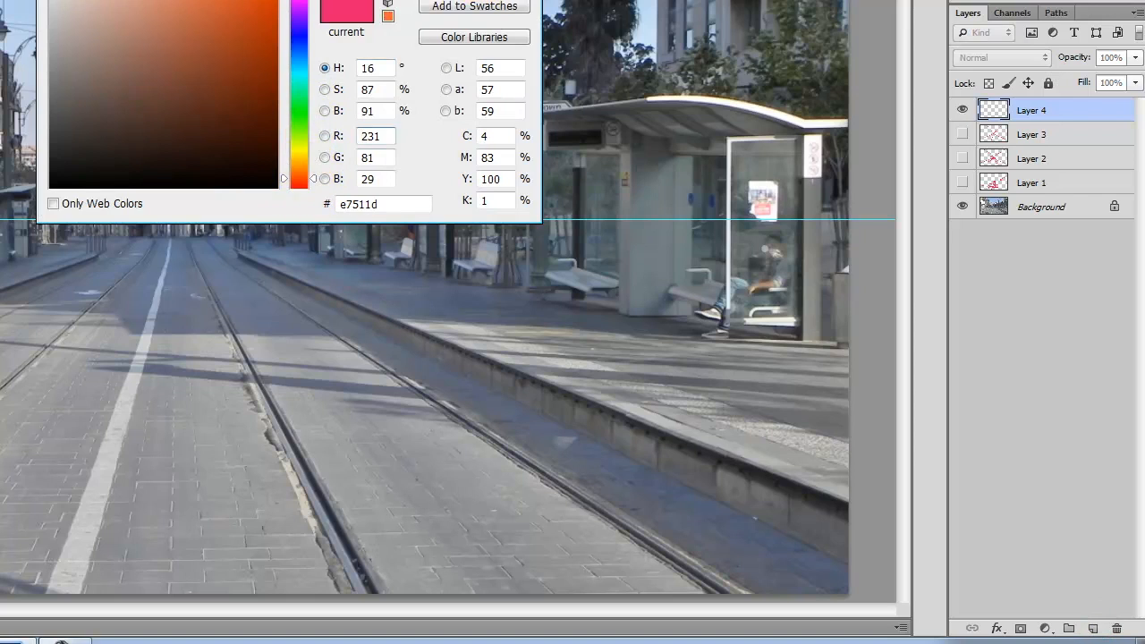
{"action": "key", "text": "Return"}
Paint an orange standing figure on the road with its head above the horizon guide, and hide that layer
{"action": "left_click", "coordinate": [204, 186]}
{"action": "mouse_move", "coordinate": [218, 166]}
{"action": "left_mouse_down"}
{"action": "mouse_move", "coordinate": [224, 202]}
{"action": "mouse_move", "coordinate": [236, 189]}
{"action": "mouse_move", "coordinate": [204, 169]}
{"action": "mouse_move", "coordinate": [213, 203]}
{"action": "mouse_move", "coordinate": [183, 240]}
{"action": "mouse_move", "coordinate": [197, 381]}
{"action": "left_mouse_up"}
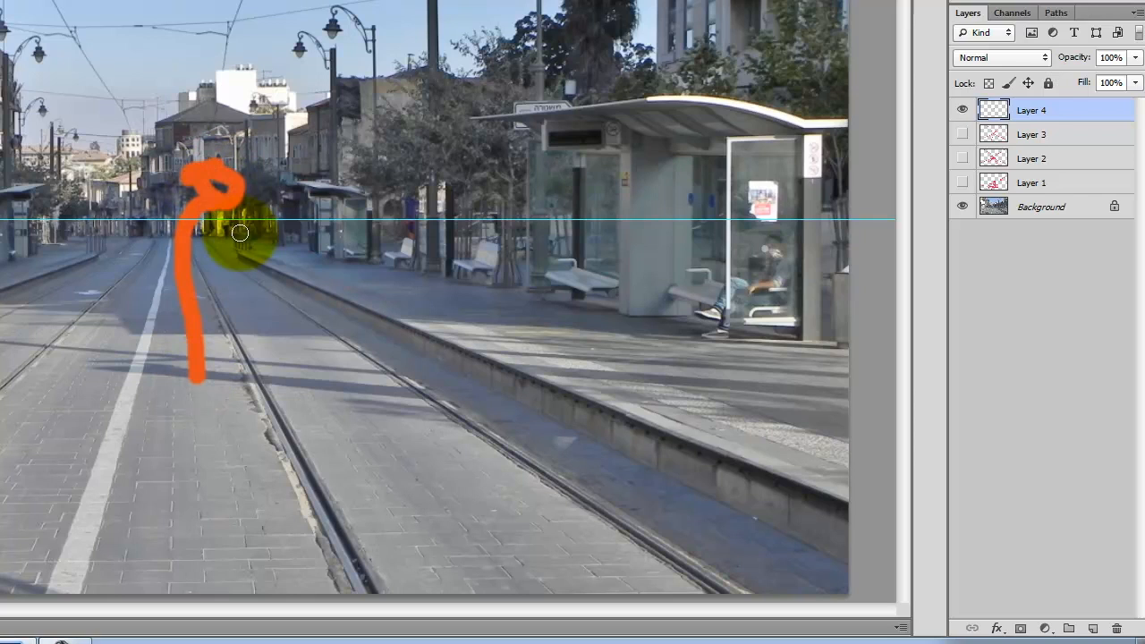
{"action": "mouse_move", "coordinate": [226, 206]}
{"action": "left_mouse_down"}
{"action": "mouse_move", "coordinate": [249, 270]}
{"action": "mouse_move", "coordinate": [235, 395]}
{"action": "left_mouse_up"}
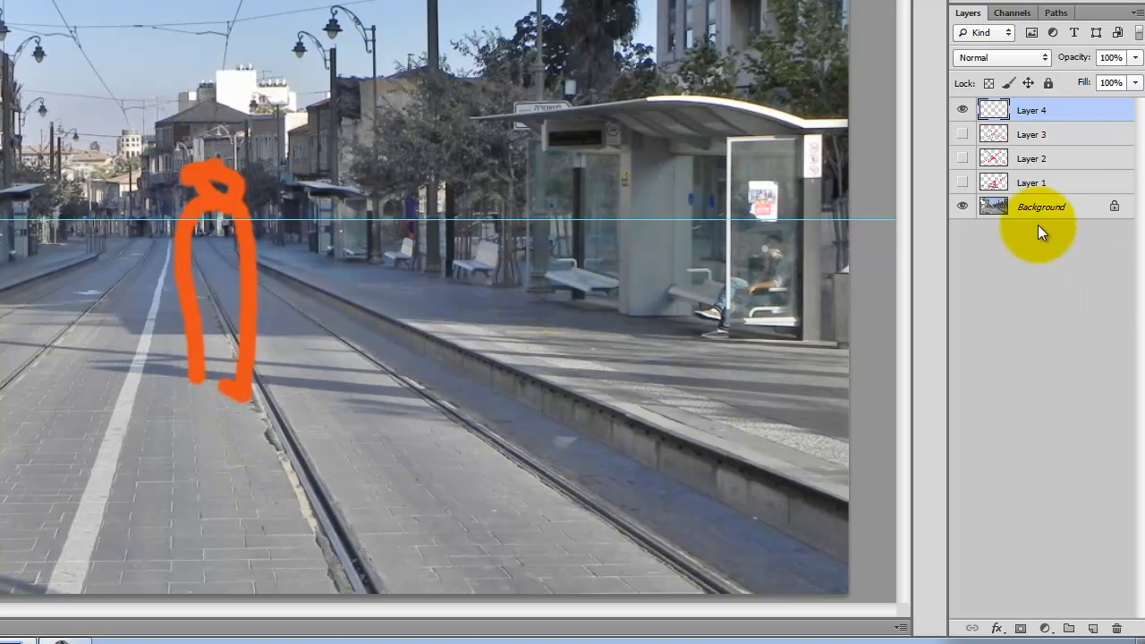
{"action": "left_click", "coordinate": [961, 109]}
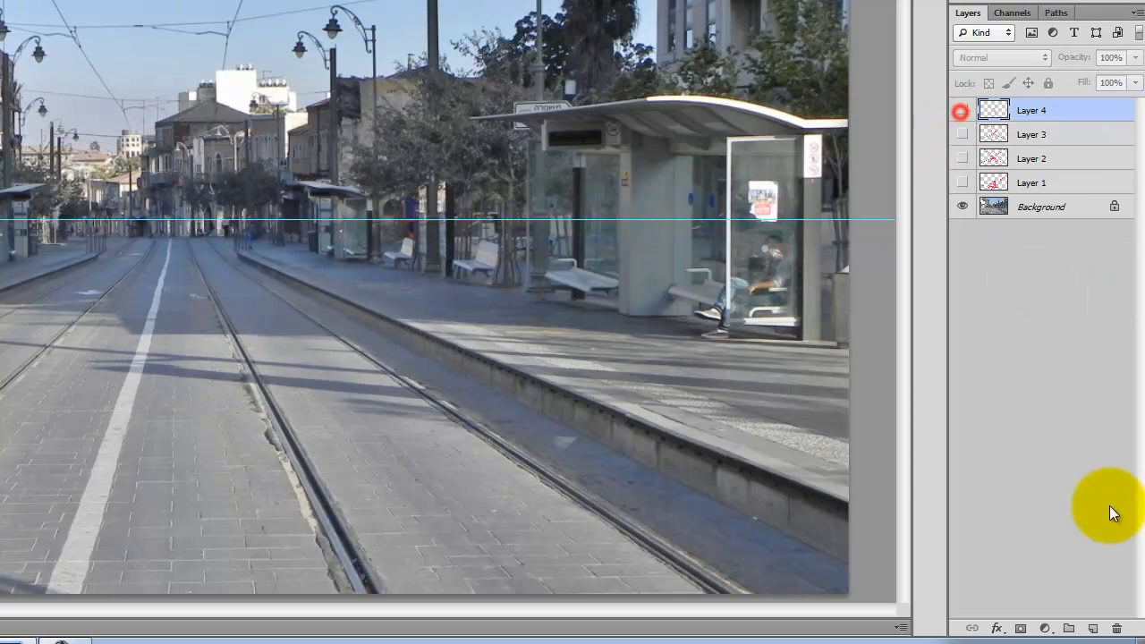
On another new layer, paint an orange standing figure on the road with its head aligned to the horizon guide
{"action": "left_click", "coordinate": [1092, 627]}
{"action": "mouse_move", "coordinate": [178, 203]}
{"action": "left_mouse_down"}
{"action": "mouse_move", "coordinate": [204, 231]}
{"action": "mouse_move", "coordinate": [203, 210]}
{"action": "mouse_move", "coordinate": [166, 218]}
{"action": "mouse_move", "coordinate": [197, 238]}
{"action": "mouse_move", "coordinate": [165, 233]}
{"action": "mouse_move", "coordinate": [158, 292]}
{"action": "mouse_move", "coordinate": [181, 393]}
{"action": "left_mouse_up"}
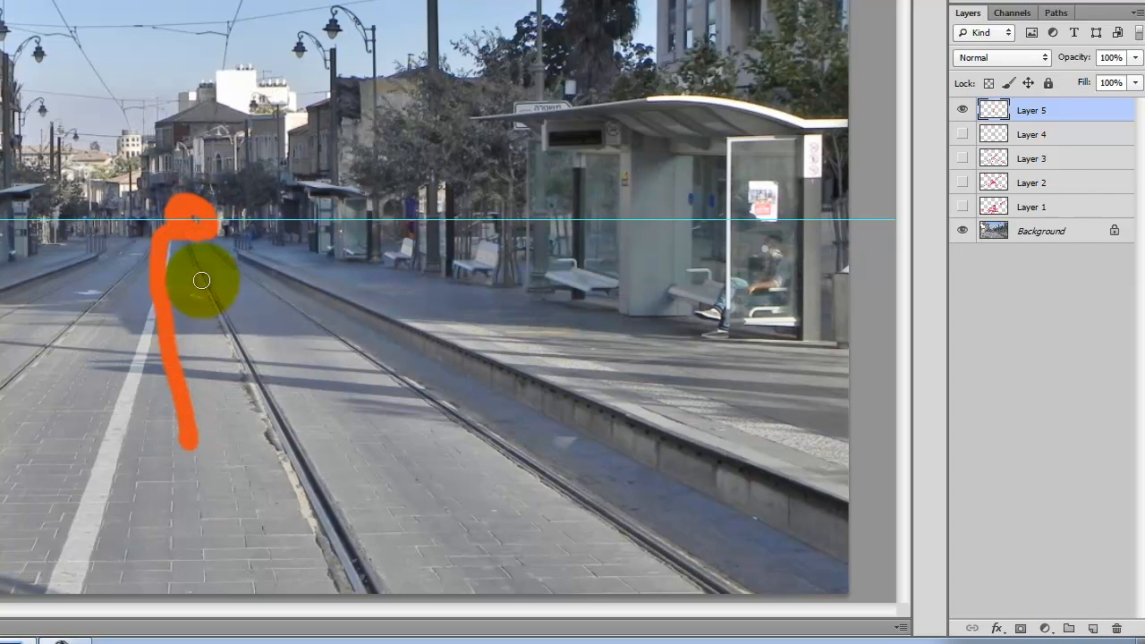
{"action": "mouse_move", "coordinate": [212, 236]}
{"action": "left_mouse_down"}
{"action": "mouse_move", "coordinate": [230, 274]}
{"action": "mouse_move", "coordinate": [217, 449]}
{"action": "mouse_move", "coordinate": [185, 444]}
{"action": "mouse_move", "coordinate": [259, 449]}
{"action": "mouse_move", "coordinate": [191, 455]}
{"action": "left_mouse_up"}
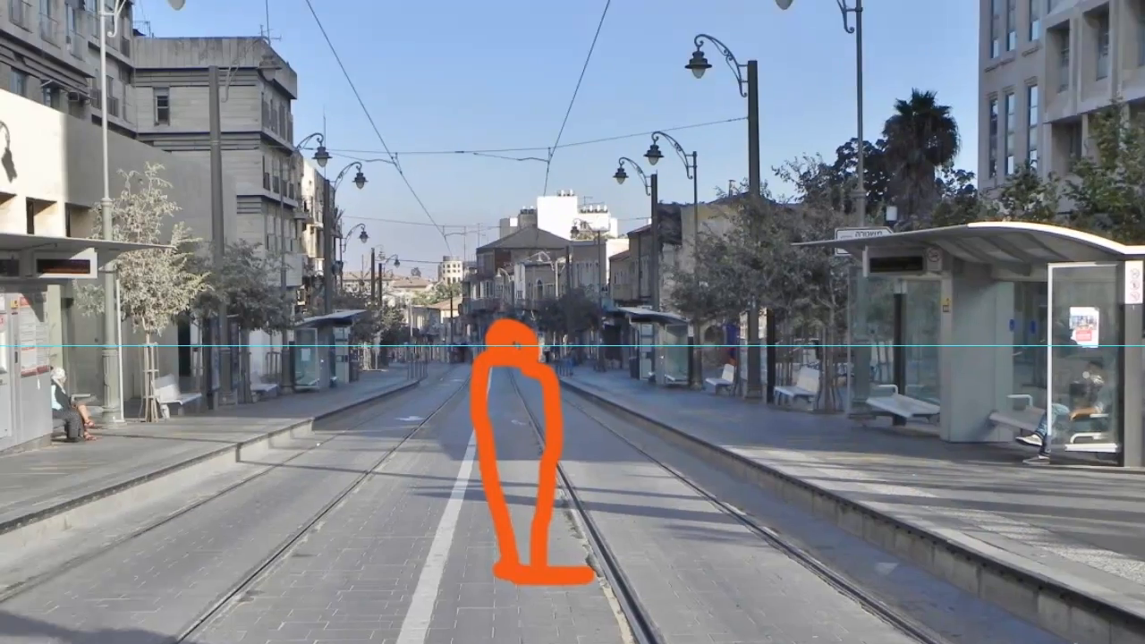
Set the foreground colour to yellow (dbe71d) and paint a light stroke down the right side of the figure
{"action": "left_click", "coordinate": [13, 506]}
{"action": "left_click", "coordinate": [866, 351]}
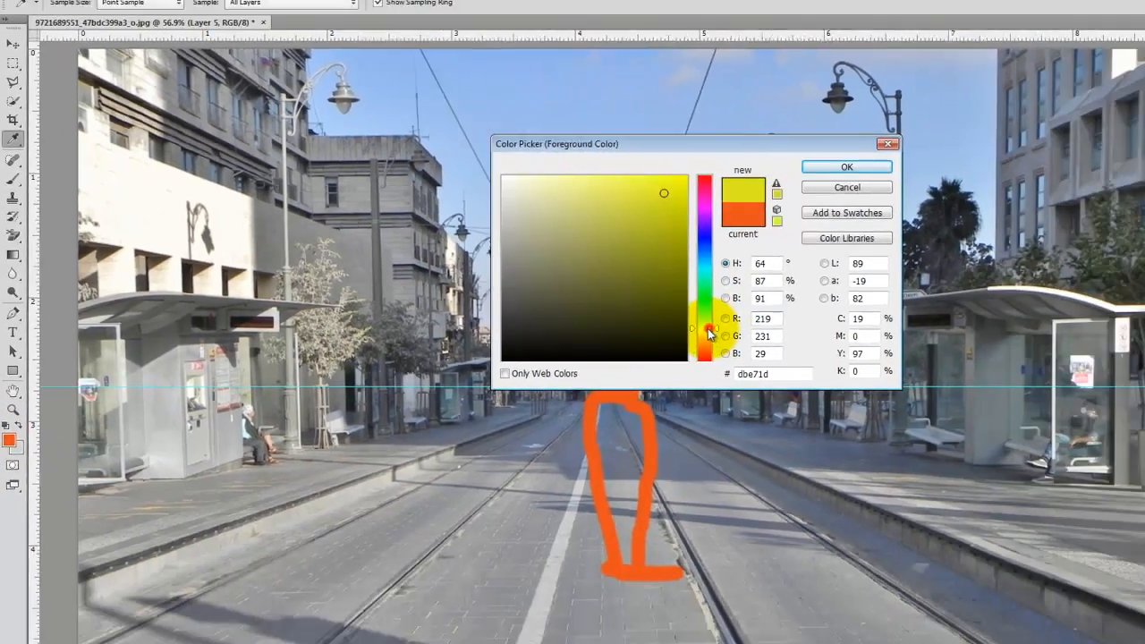
{"action": "left_click", "coordinate": [1041, 173]}
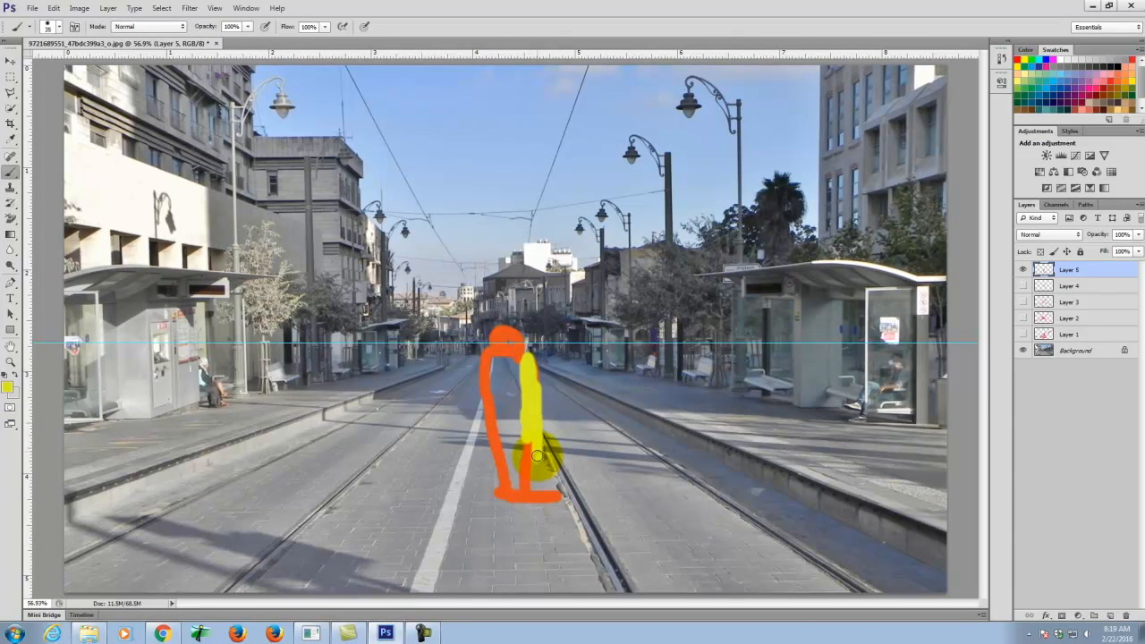
{"action": "left_click", "coordinate": [9, 388]}
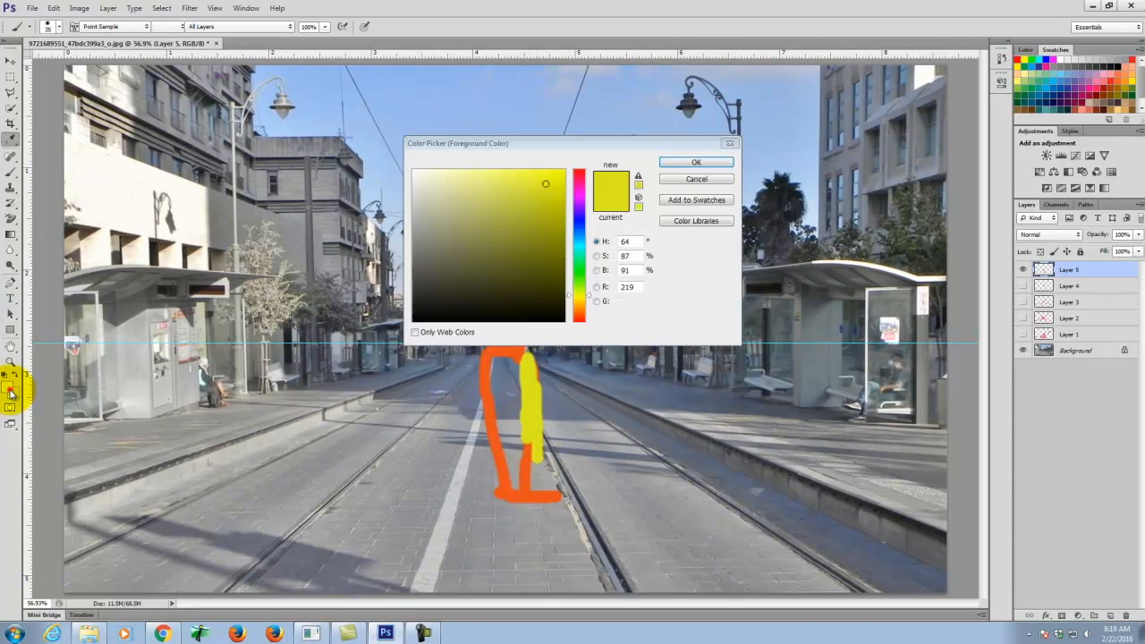
{"action": "left_click", "coordinate": [702, 165]}
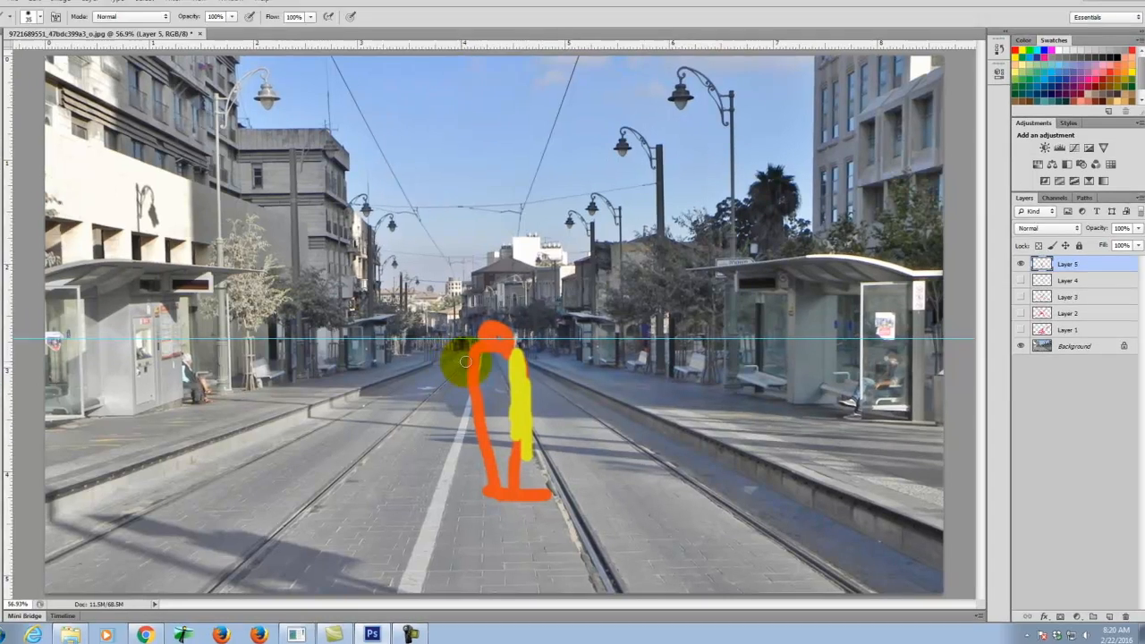
{"action": "left_click_drag", "start_coordinate": [484, 362], "coordinate": [487, 365]}
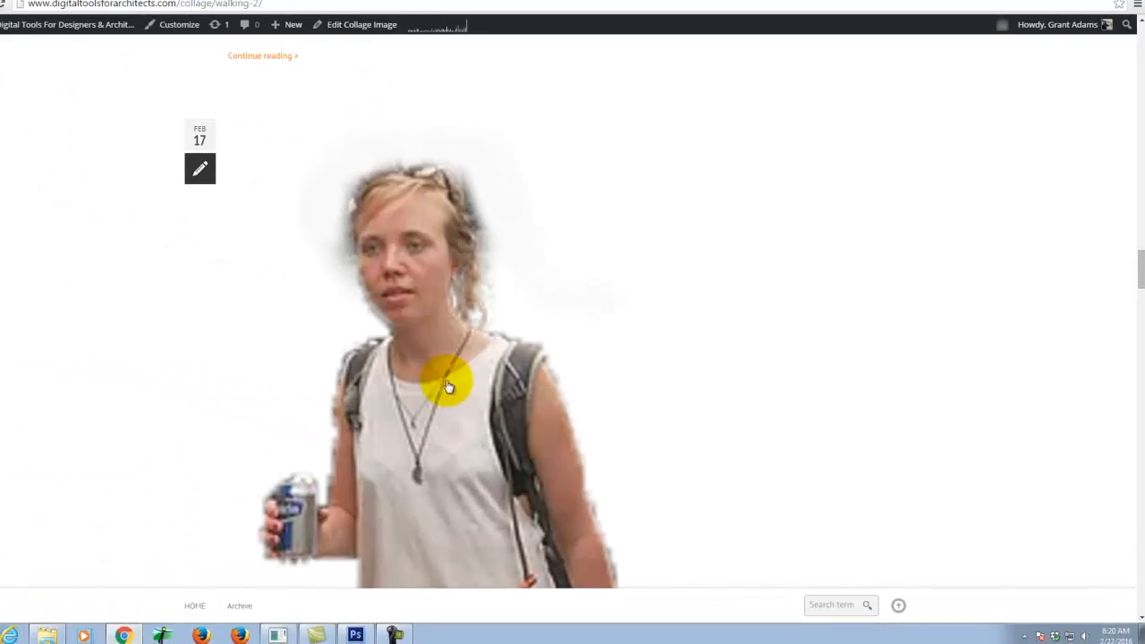
In Chrome, find the man and boy cutout in the walking collage archive and open its post in a new tab to view it
{"action": "scroll", "coordinate": [493, 370], "scroll_direction": "down", "scroll_amount": 10}
{"action": "scroll", "coordinate": [539, 362], "scroll_direction": "down", "scroll_amount": 7}
{"action": "scroll", "coordinate": [585, 360], "scroll_direction": "up", "scroll_amount": 2}
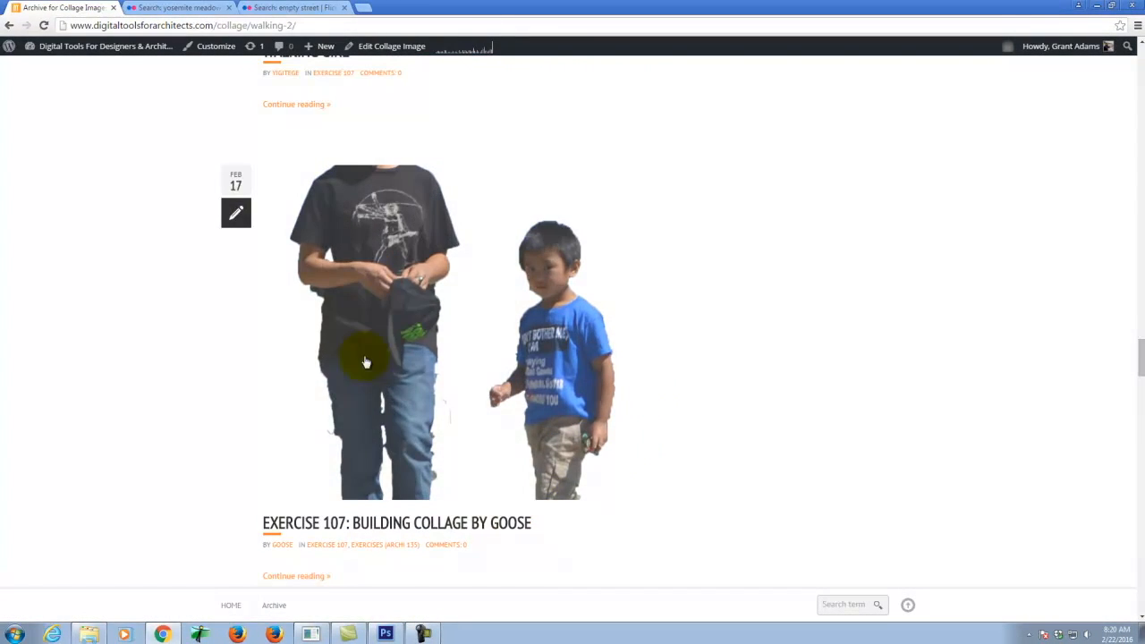
{"action": "scroll", "coordinate": [414, 353], "scroll_direction": "up", "scroll_amount": 1}
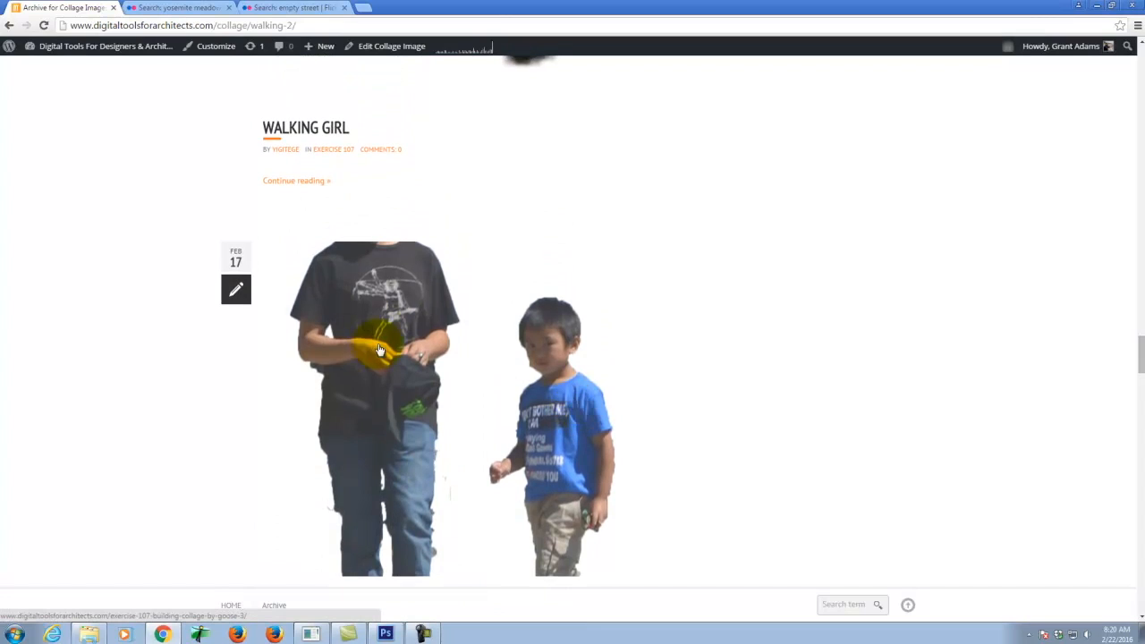
{"action": "right_click", "coordinate": [414, 340]}
{"action": "left_click", "coordinate": [434, 342]}
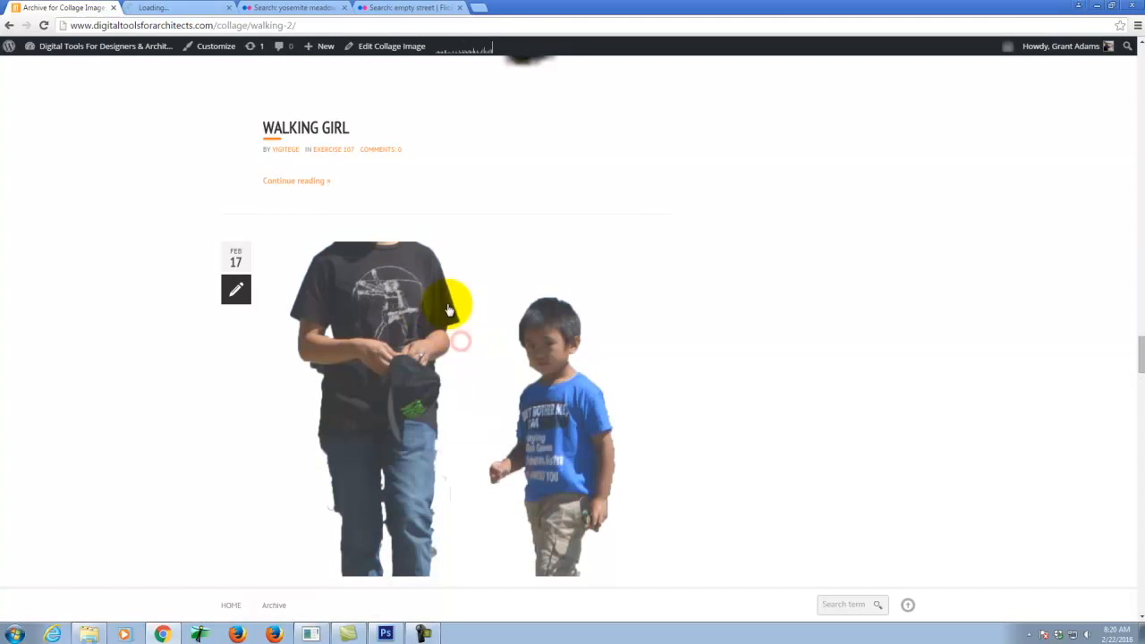
{"action": "left_click", "coordinate": [182, 9]}
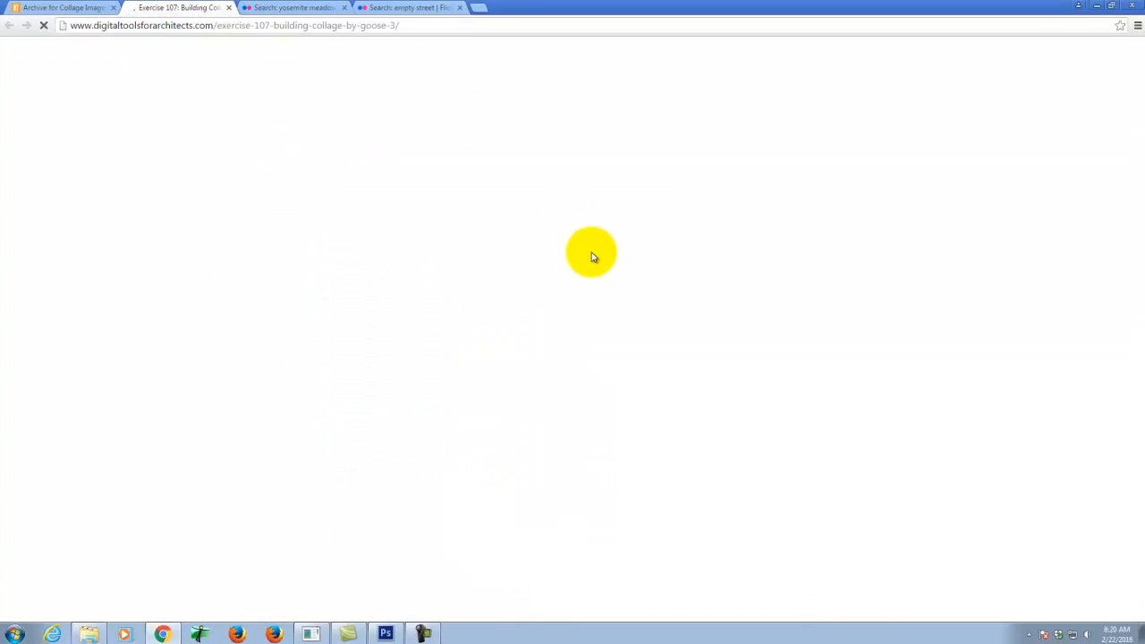
{"action": "scroll", "coordinate": [702, 276], "scroll_direction": "down", "scroll_amount": 4}
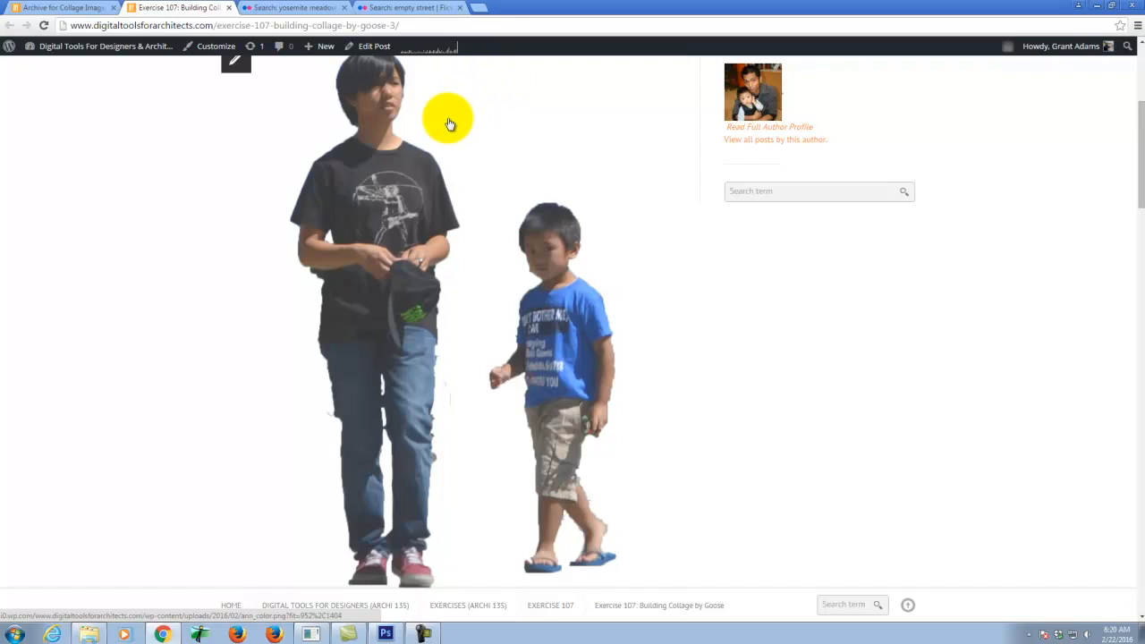
Return to the walking archive and examine the light and shadow on the cutout of two walking students
{"action": "left_click", "coordinate": [101, 7]}
{"action": "scroll", "coordinate": [335, 247], "scroll_direction": "down", "scroll_amount": 8}
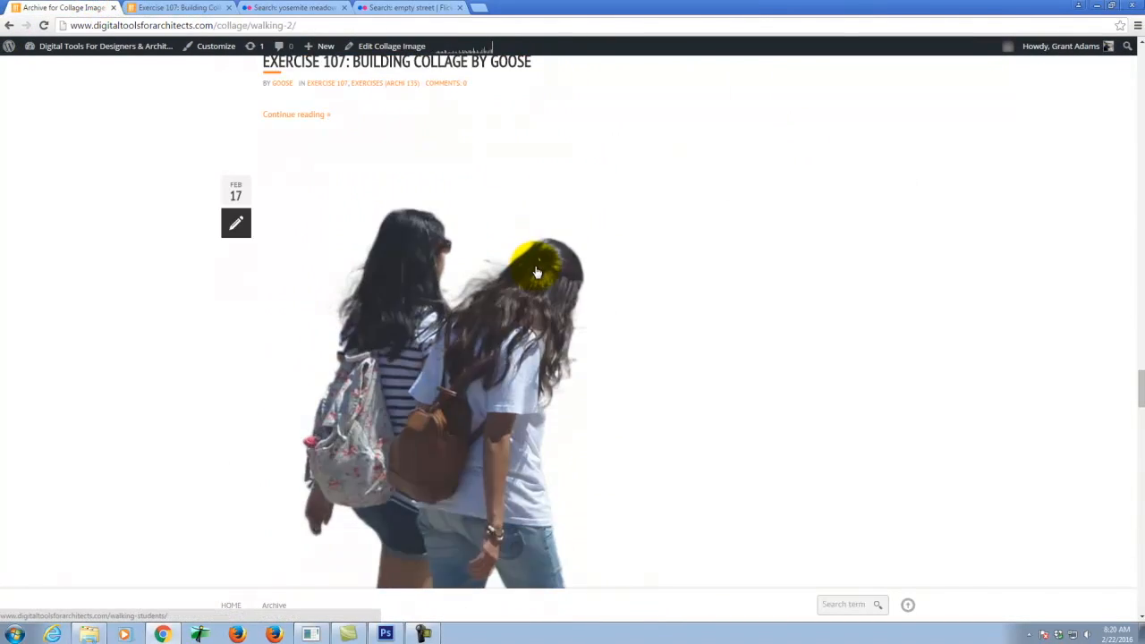
{"action": "scroll", "coordinate": [635, 274], "scroll_direction": "up", "scroll_amount": 1}
{"action": "scroll", "coordinate": [608, 275], "scroll_direction": "down", "scroll_amount": 1}
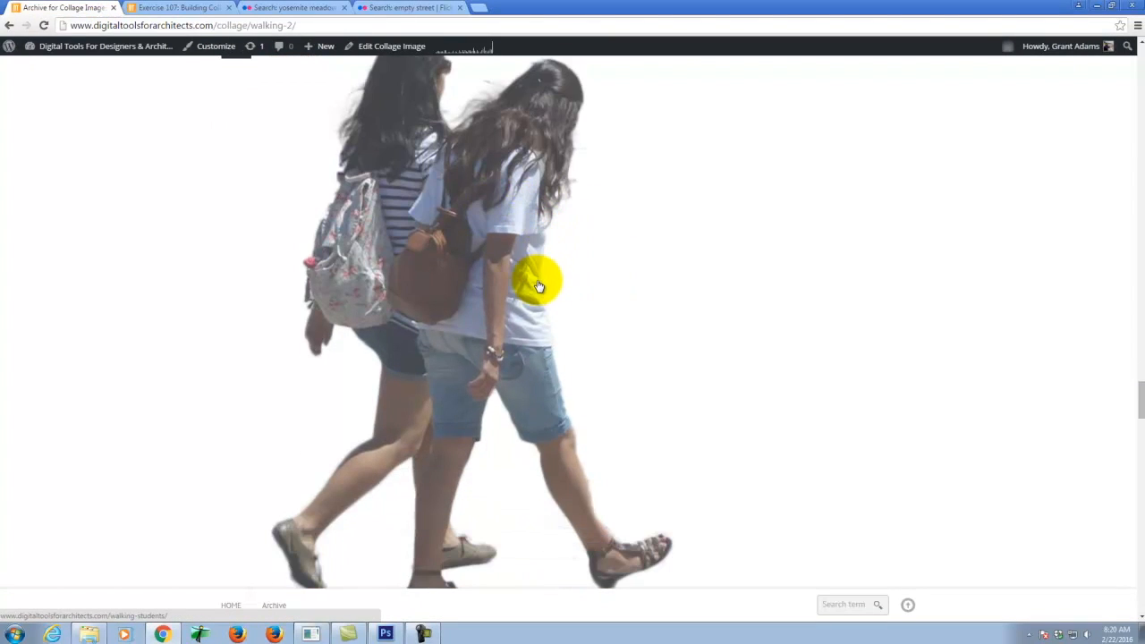
{"action": "scroll", "coordinate": [535, 268], "scroll_direction": "down", "scroll_amount": 1}
{"action": "scroll", "coordinate": [530, 248], "scroll_direction": "up", "scroll_amount": 2}
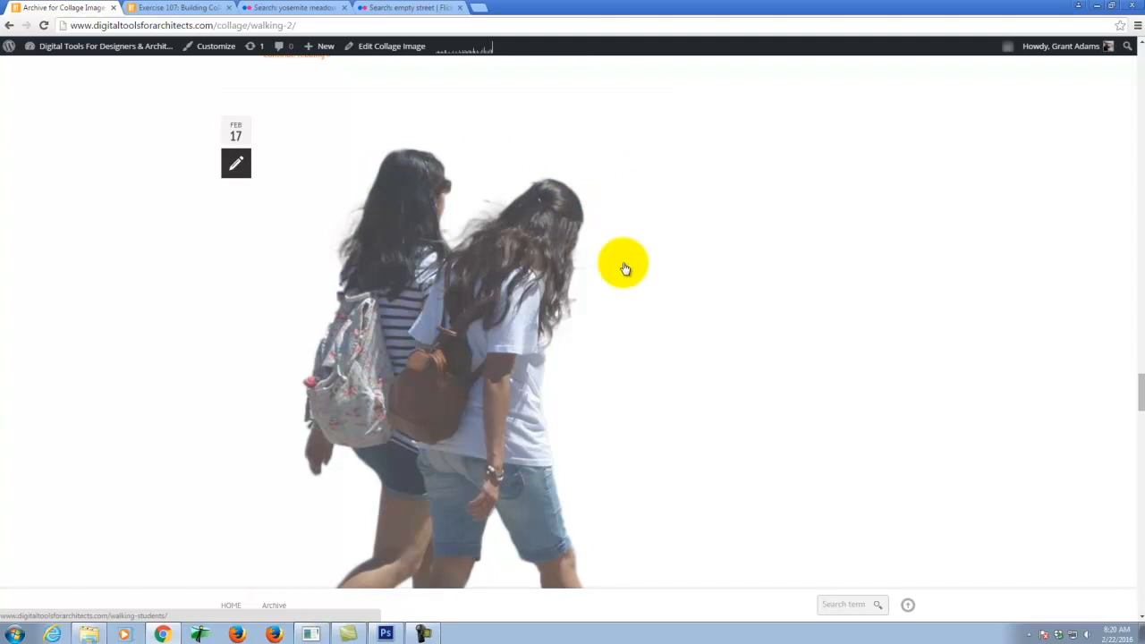
{"action": "scroll", "coordinate": [636, 313], "scroll_direction": "down", "scroll_amount": 1}
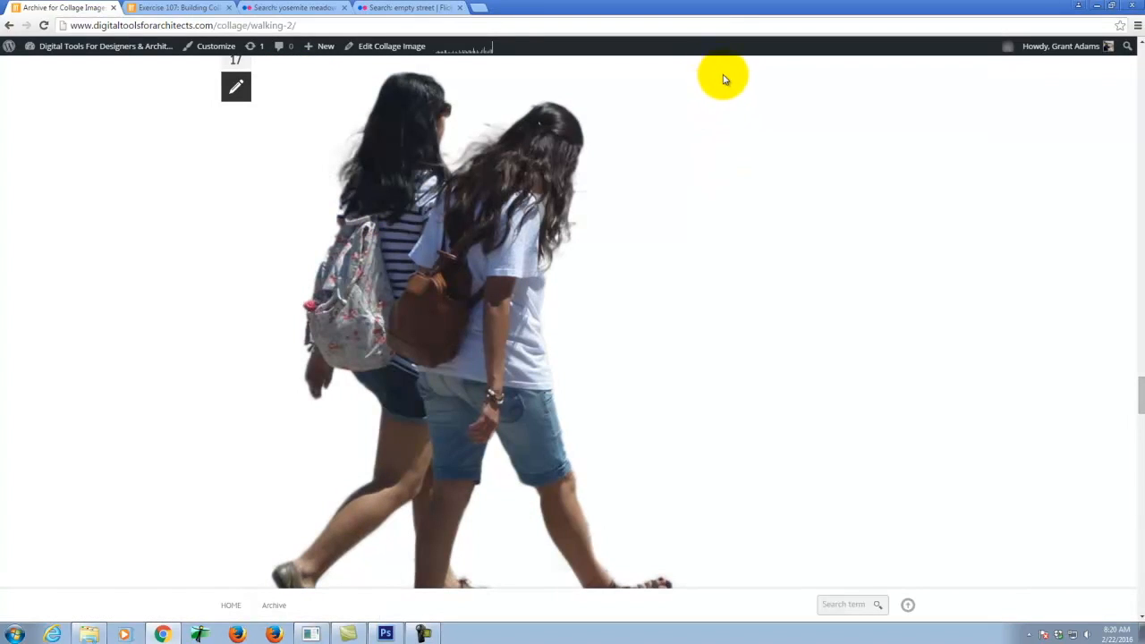
{"action": "scroll", "coordinate": [486, 263], "scroll_direction": "up", "scroll_amount": 1}
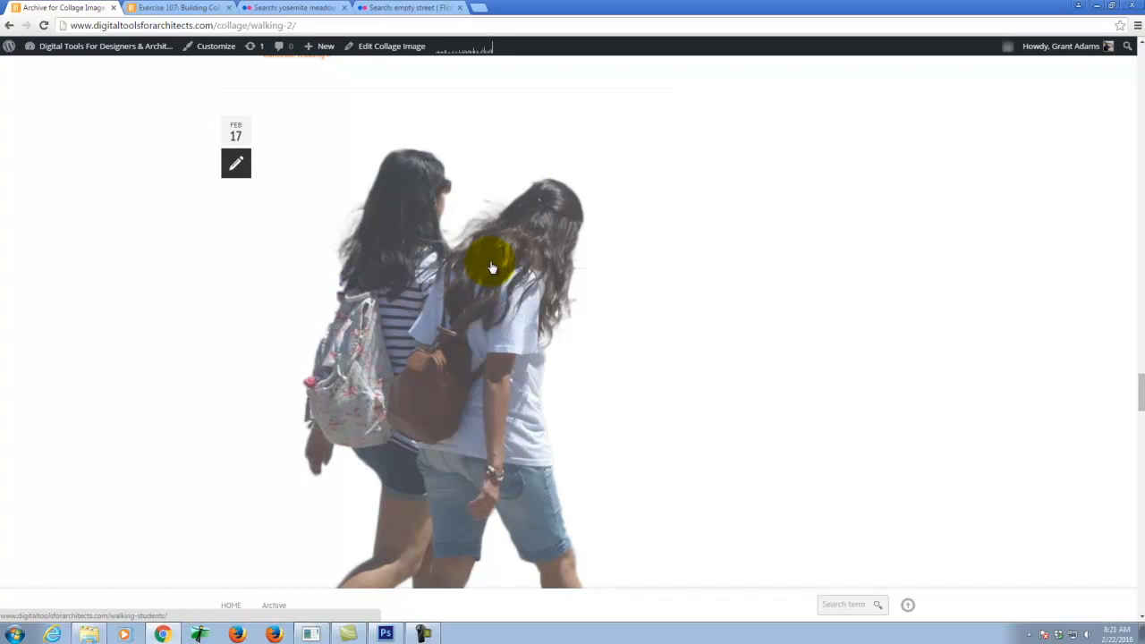
Go to page 2 of the walking archive and open the Woman Walking post in a new tab
{"action": "scroll", "coordinate": [549, 227], "scroll_direction": "down", "scroll_amount": 10}
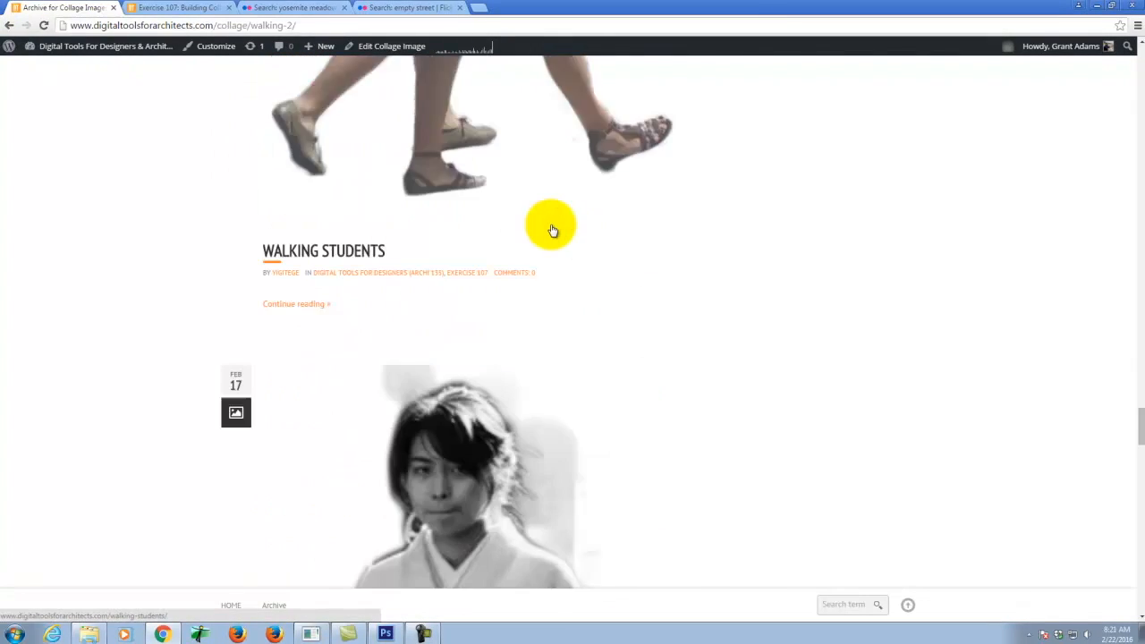
{"action": "scroll", "coordinate": [608, 237], "scroll_direction": "down", "scroll_amount": 12}
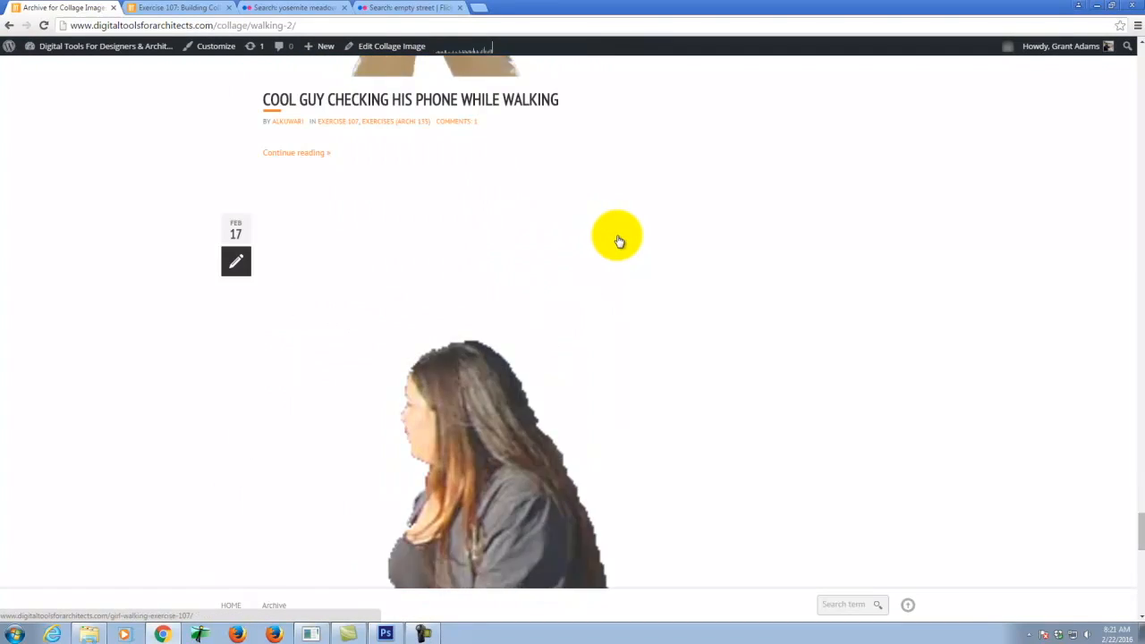
{"action": "scroll", "coordinate": [688, 251], "scroll_direction": "down", "scroll_amount": 5}
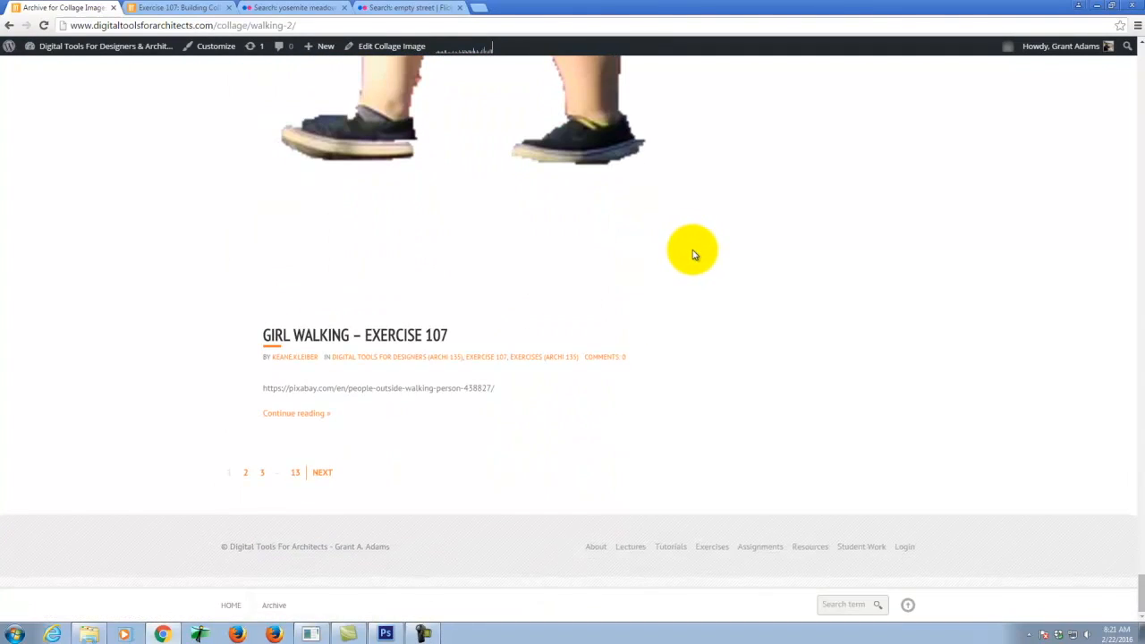
{"action": "left_click", "coordinate": [249, 478]}
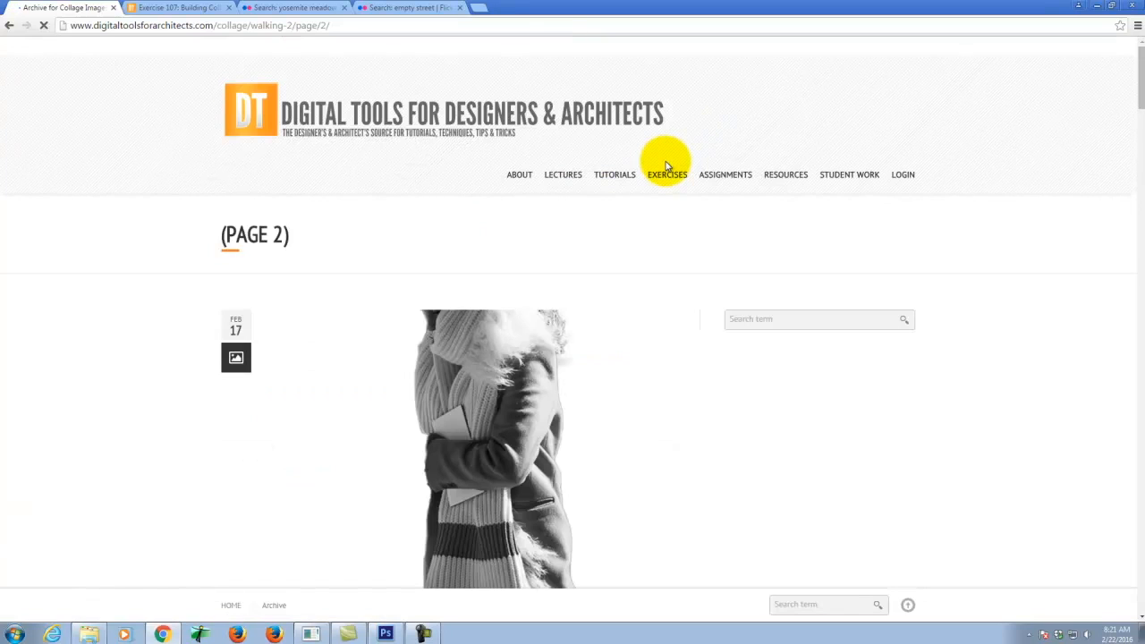
{"action": "scroll", "coordinate": [595, 176], "scroll_direction": "down", "scroll_amount": 3}
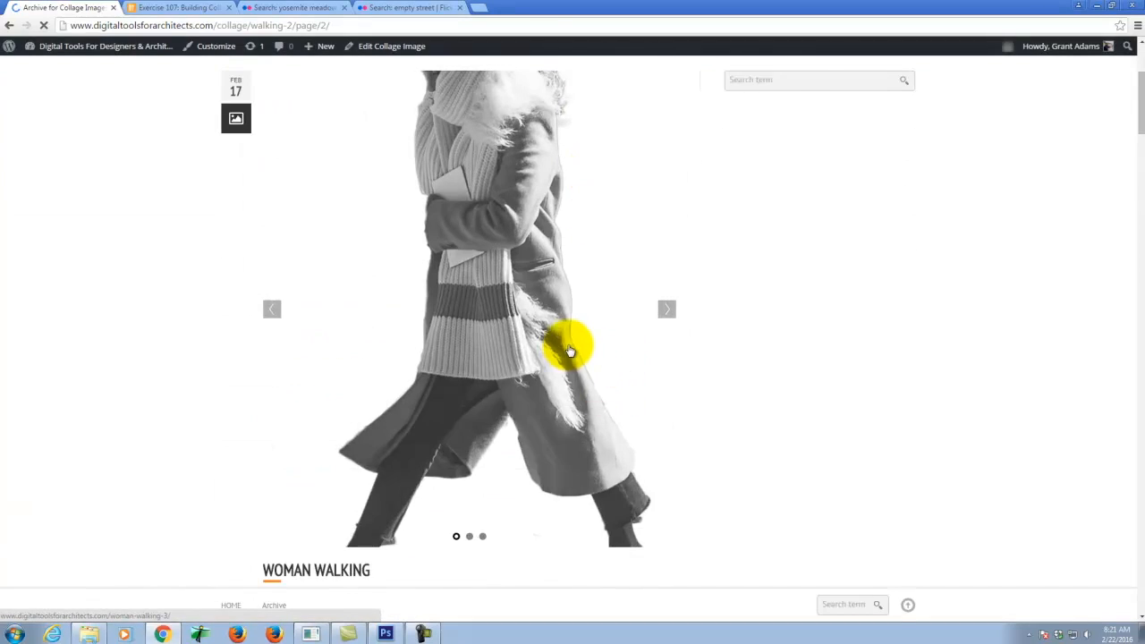
{"action": "scroll", "coordinate": [537, 331], "scroll_direction": "up", "scroll_amount": 2}
{"action": "right_click", "coordinate": [504, 284]}
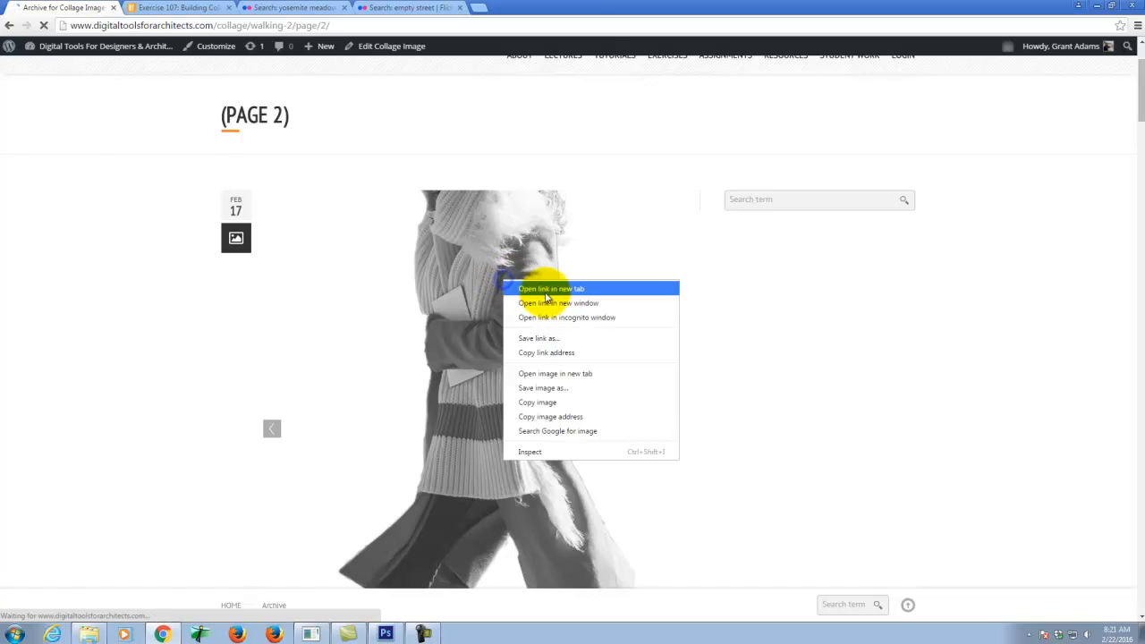
{"action": "left_click", "coordinate": [523, 287]}
Browse on to page 3 of the walking archive and open the first Couple Holding Hand post in a new tab
{"action": "scroll", "coordinate": [501, 348], "scroll_direction": "down", "scroll_amount": 4}
{"action": "scroll", "coordinate": [517, 357], "scroll_direction": "down", "scroll_amount": 15}
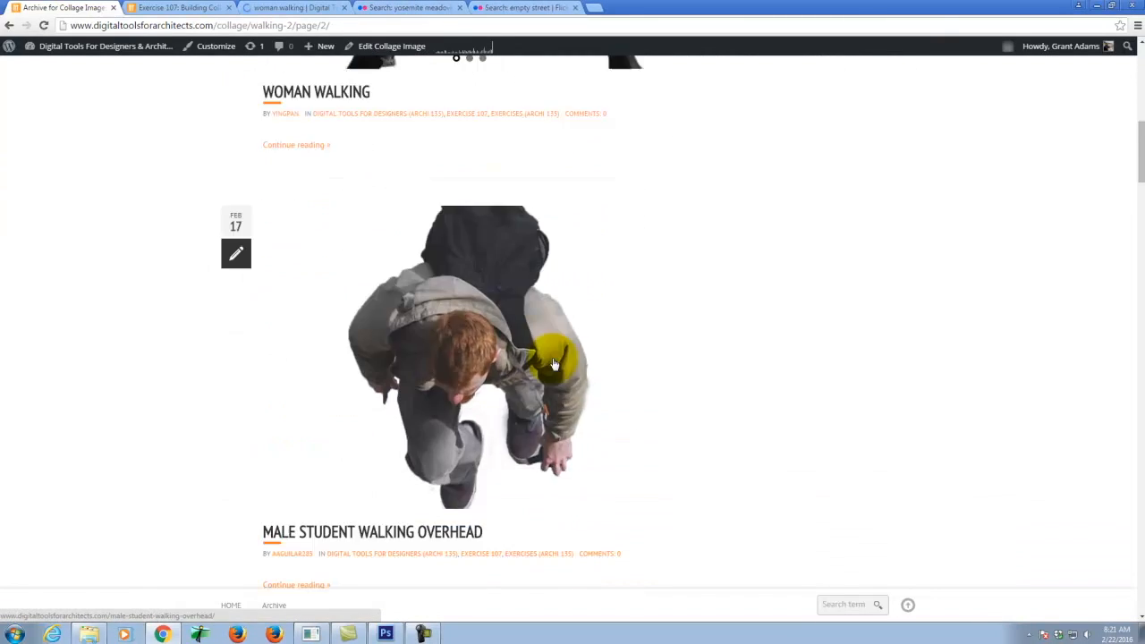
{"action": "scroll", "coordinate": [554, 365], "scroll_direction": "down", "scroll_amount": 17}
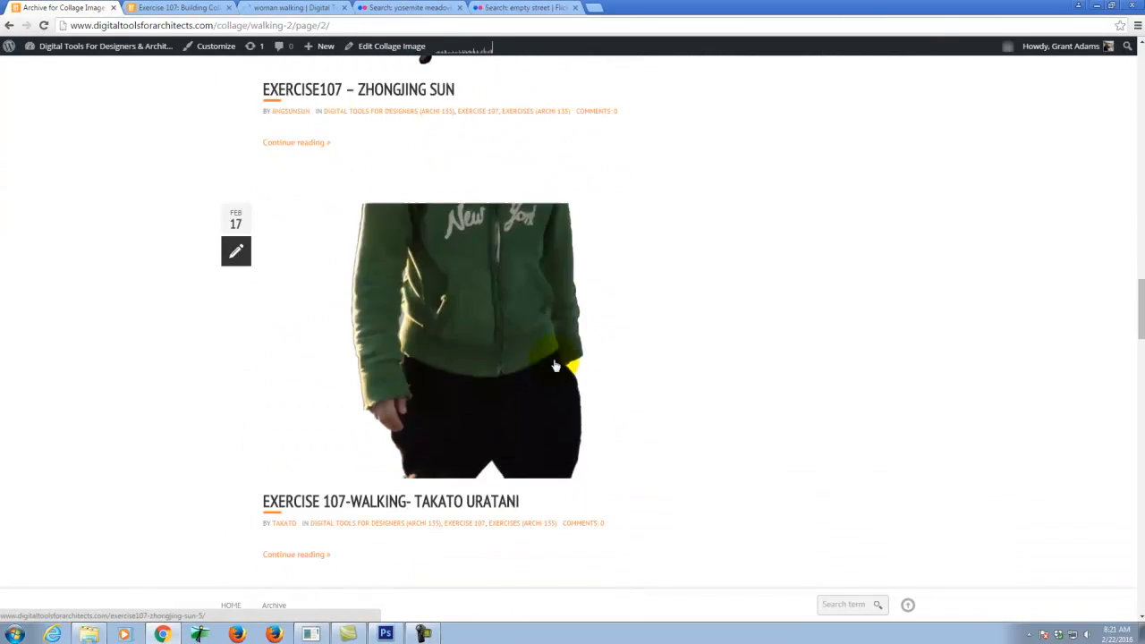
{"action": "scroll", "coordinate": [554, 365], "scroll_direction": "down", "scroll_amount": 8}
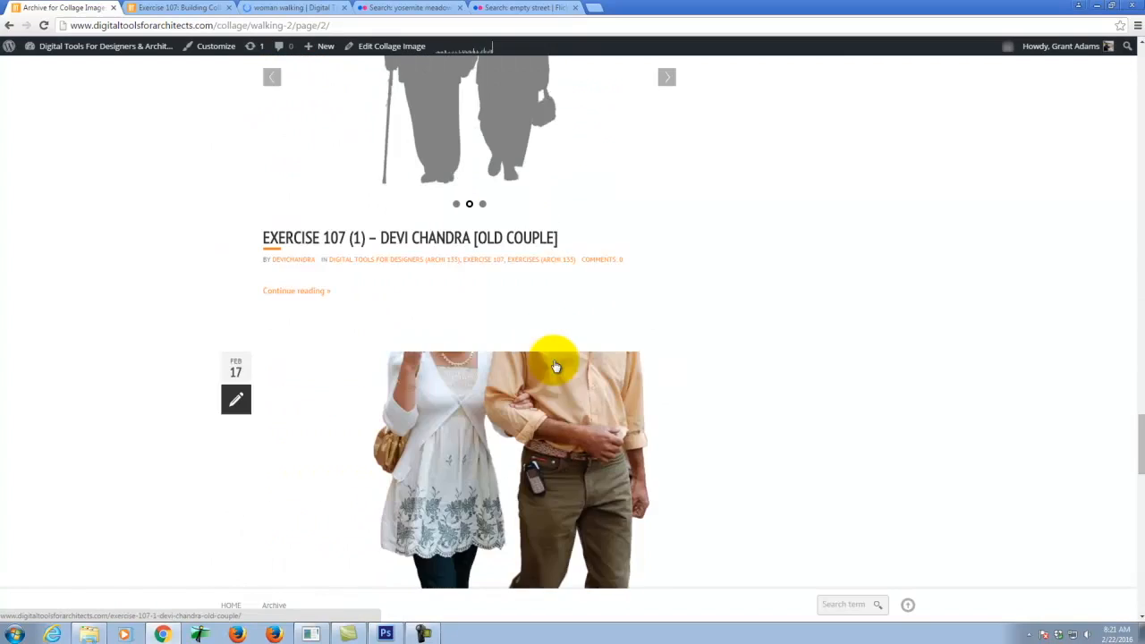
{"action": "scroll", "coordinate": [583, 358], "scroll_direction": "down", "scroll_amount": 8}
{"action": "scroll", "coordinate": [583, 360], "scroll_direction": "down", "scroll_amount": 5}
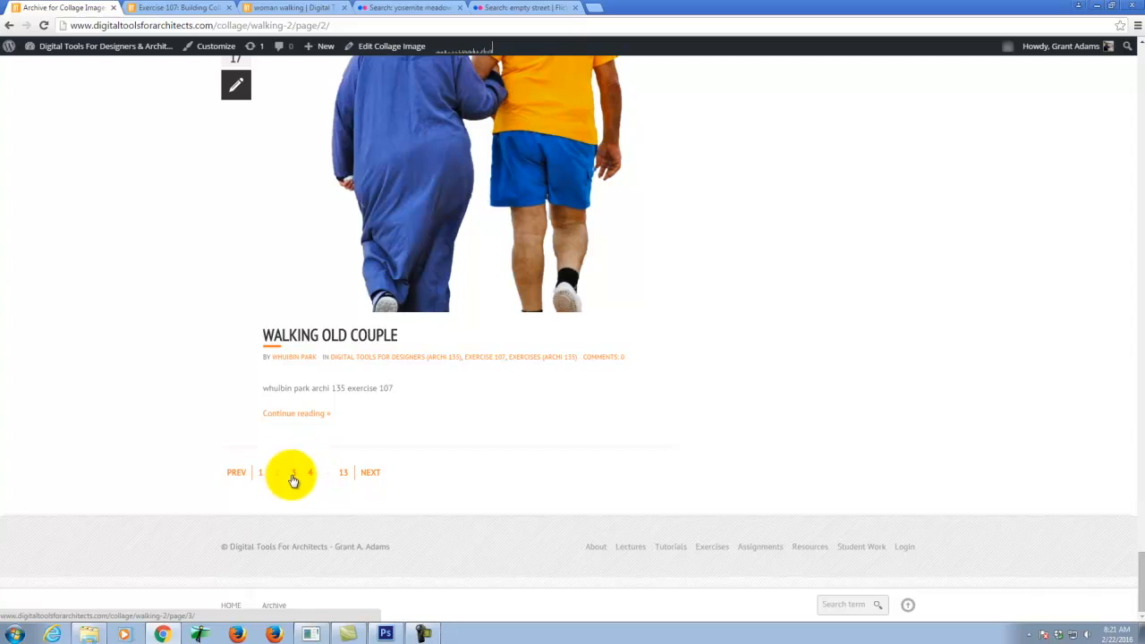
{"action": "left_click", "coordinate": [294, 477]}
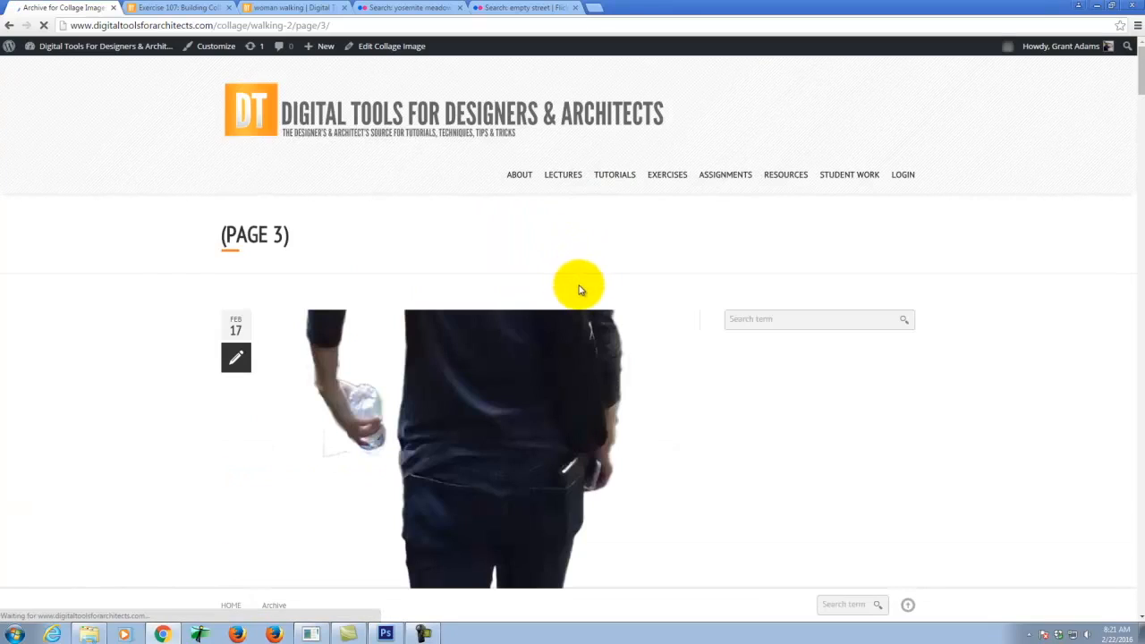
{"action": "scroll", "coordinate": [577, 289], "scroll_direction": "down", "scroll_amount": 15}
{"action": "scroll", "coordinate": [578, 296], "scroll_direction": "down", "scroll_amount": 6}
{"action": "scroll", "coordinate": [577, 297], "scroll_direction": "up", "scroll_amount": 3}
{"action": "scroll", "coordinate": [580, 300], "scroll_direction": "down", "scroll_amount": 3}
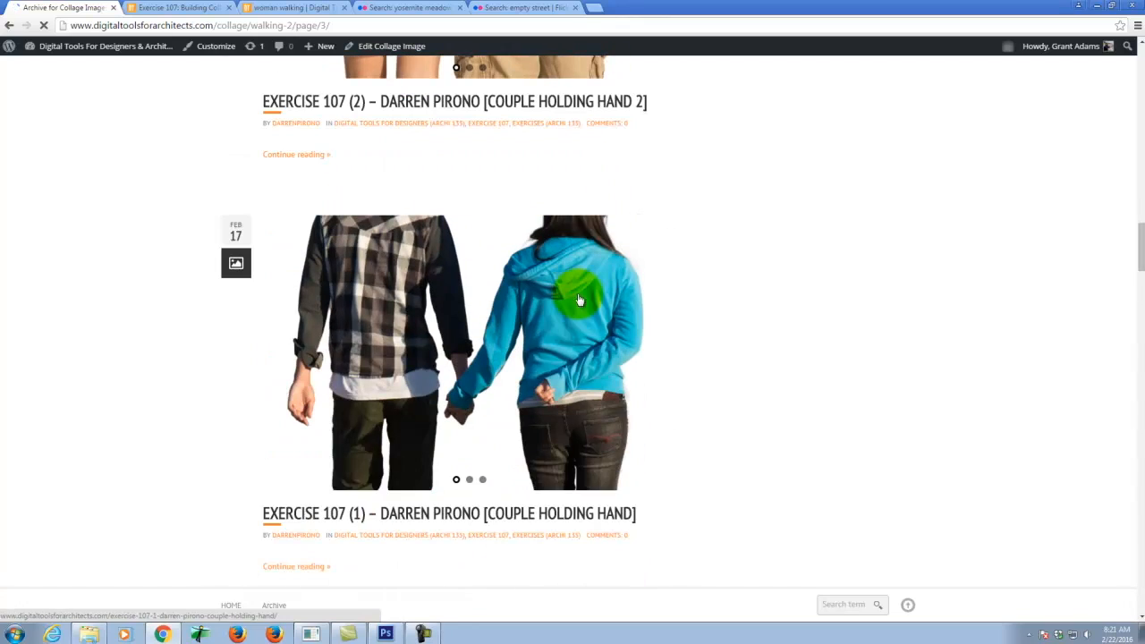
{"action": "right_click", "coordinate": [552, 333]}
{"action": "left_click", "coordinate": [588, 342]}
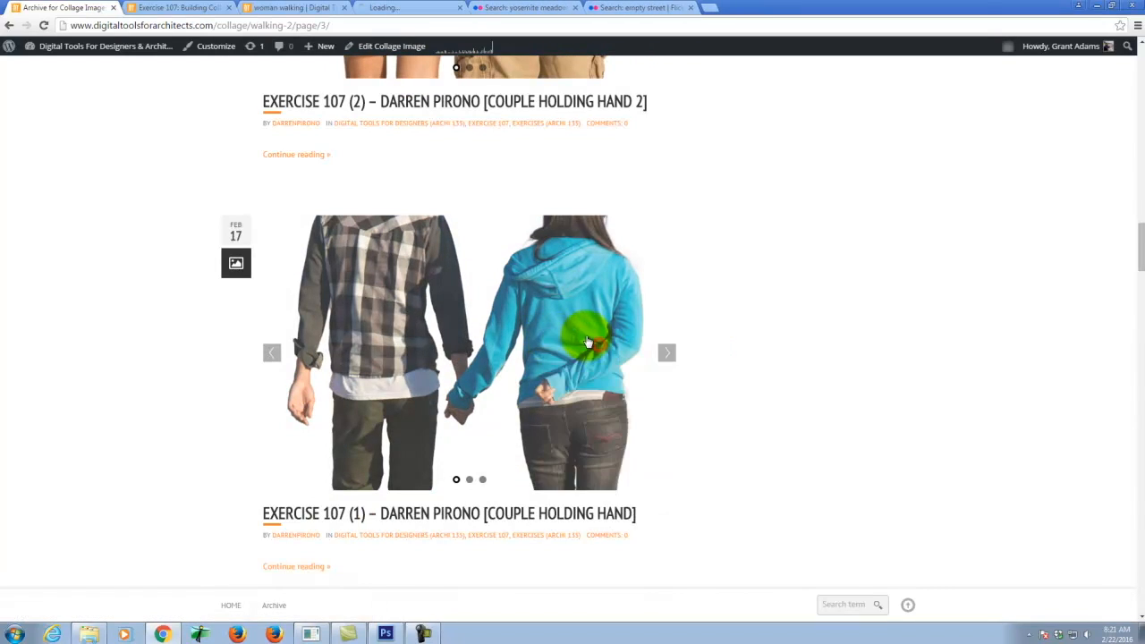
Open the Walking With Talking On Phone post from page 3 in a new tab and switch to it
{"action": "scroll", "coordinate": [585, 340], "scroll_direction": "up", "scroll_amount": 10}
{"action": "right_click", "coordinate": [492, 286]}
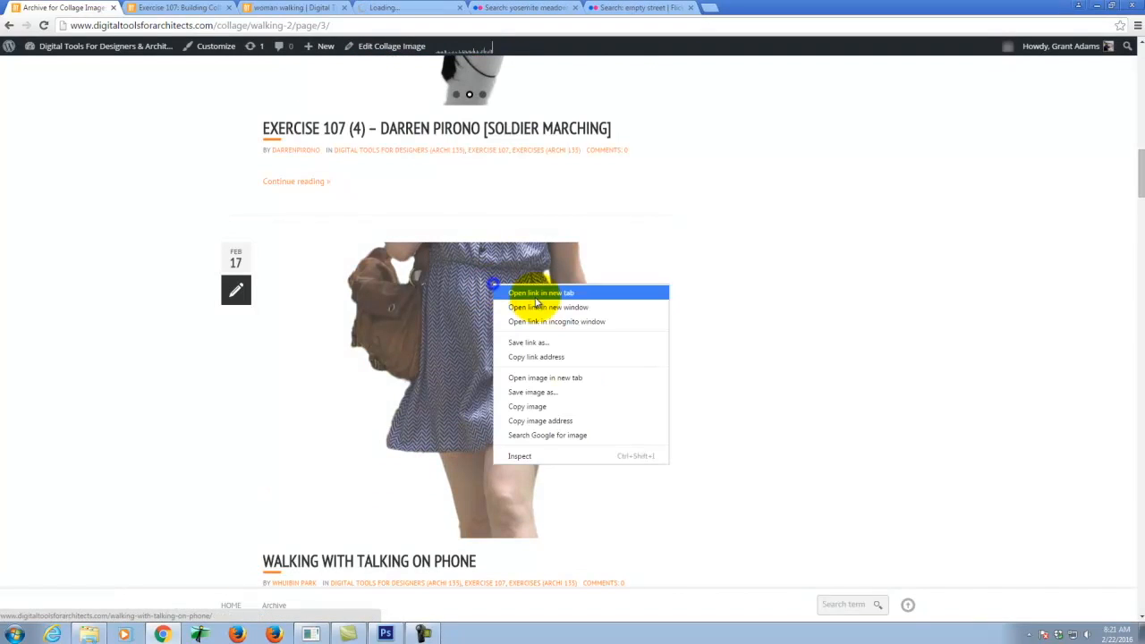
{"action": "left_click", "coordinate": [535, 296]}
{"action": "left_click", "coordinate": [508, 7]}
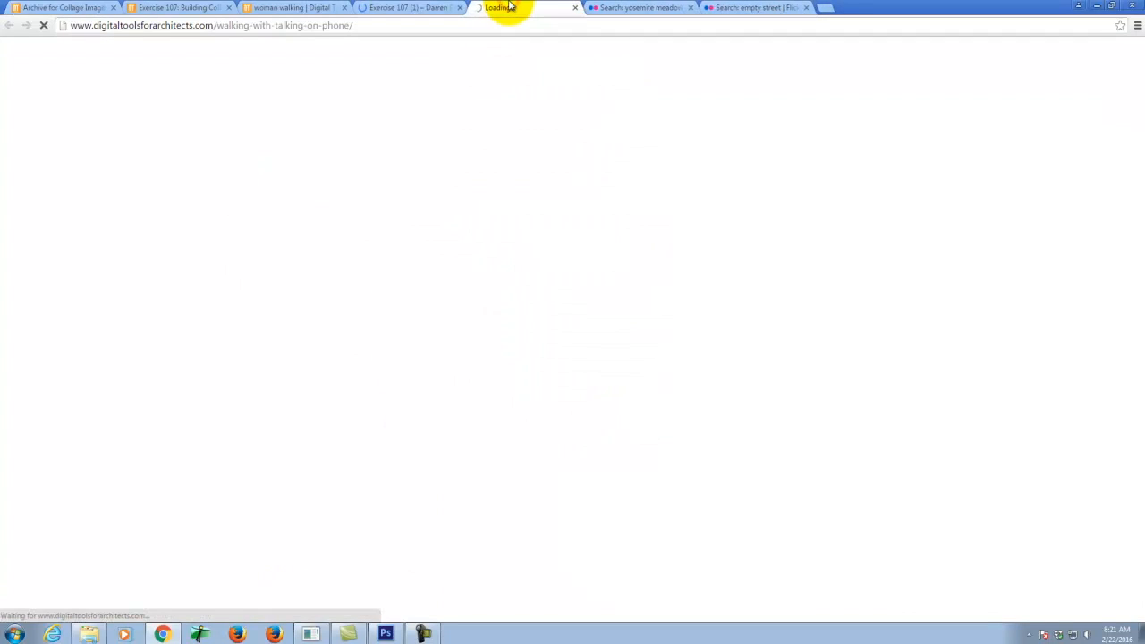
Switch to the couple holding hands post and open its colour cutout as a full image to examine the lighting
{"action": "left_click", "coordinate": [427, 7]}
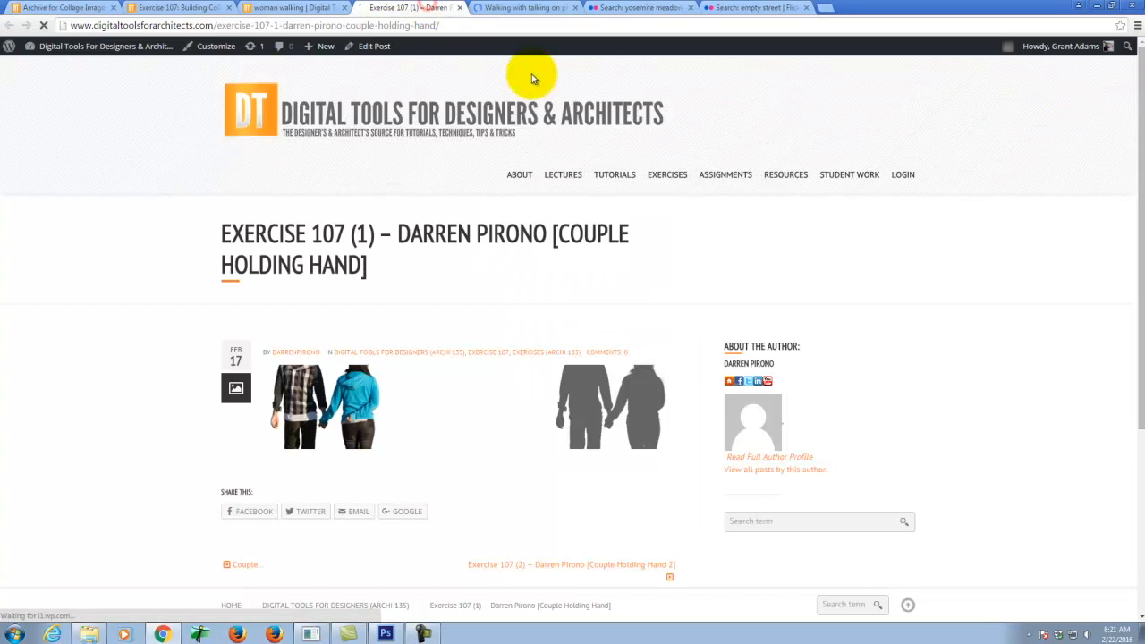
{"action": "scroll", "coordinate": [452, 368], "scroll_direction": "down", "scroll_amount": 1}
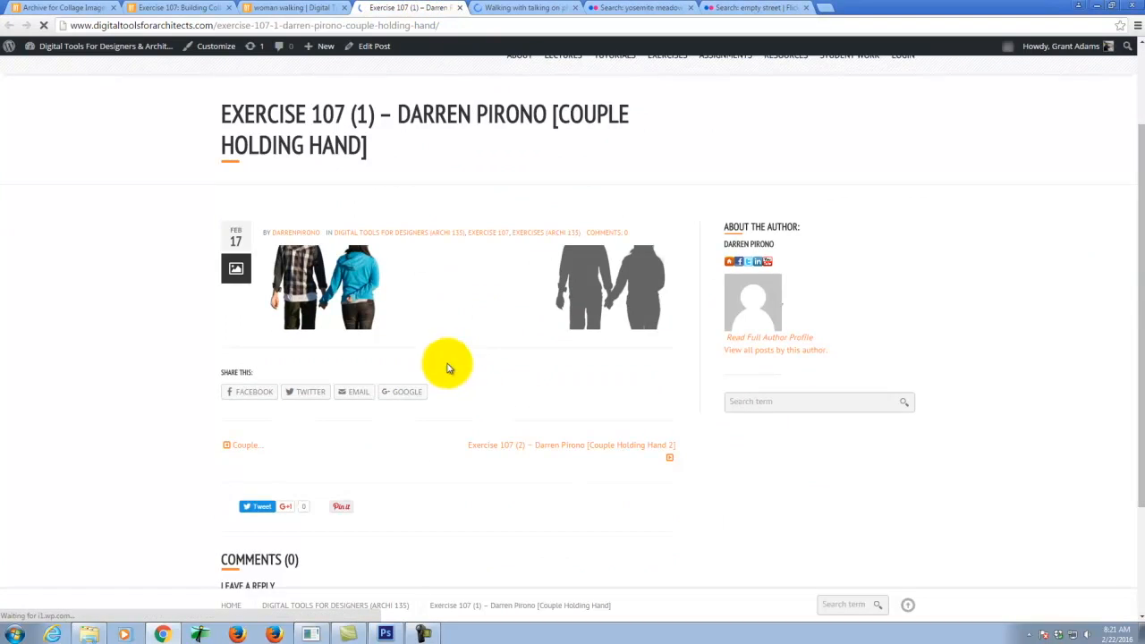
{"action": "left_click", "coordinate": [332, 298]}
{"action": "scroll", "coordinate": [549, 288], "scroll_direction": "down", "scroll_amount": 3}
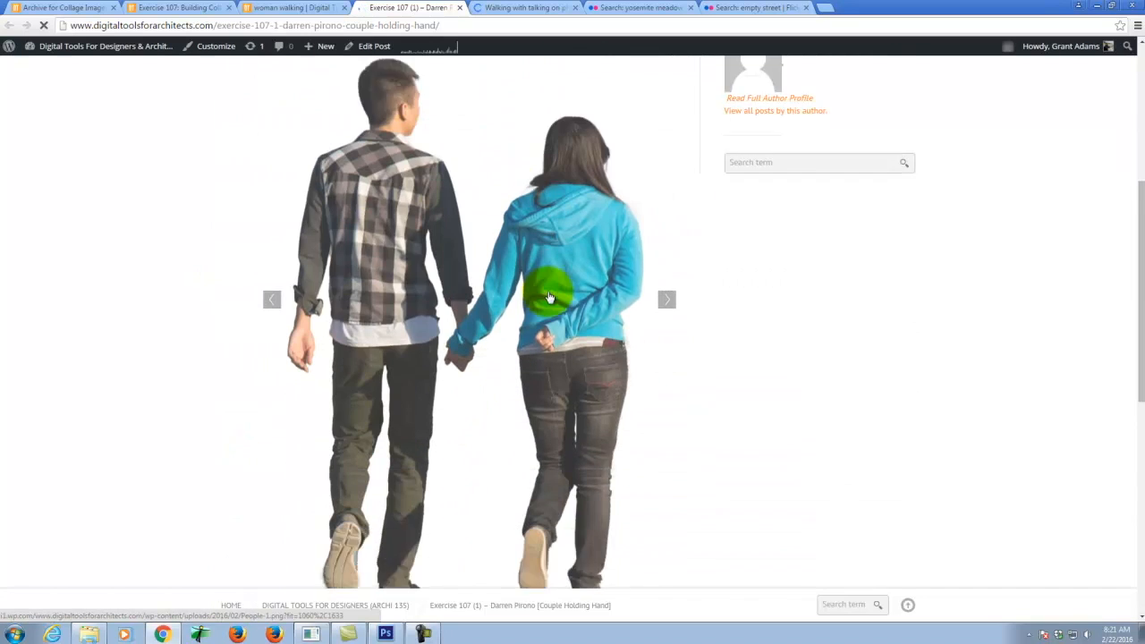
{"action": "left_click", "coordinate": [631, 141]}
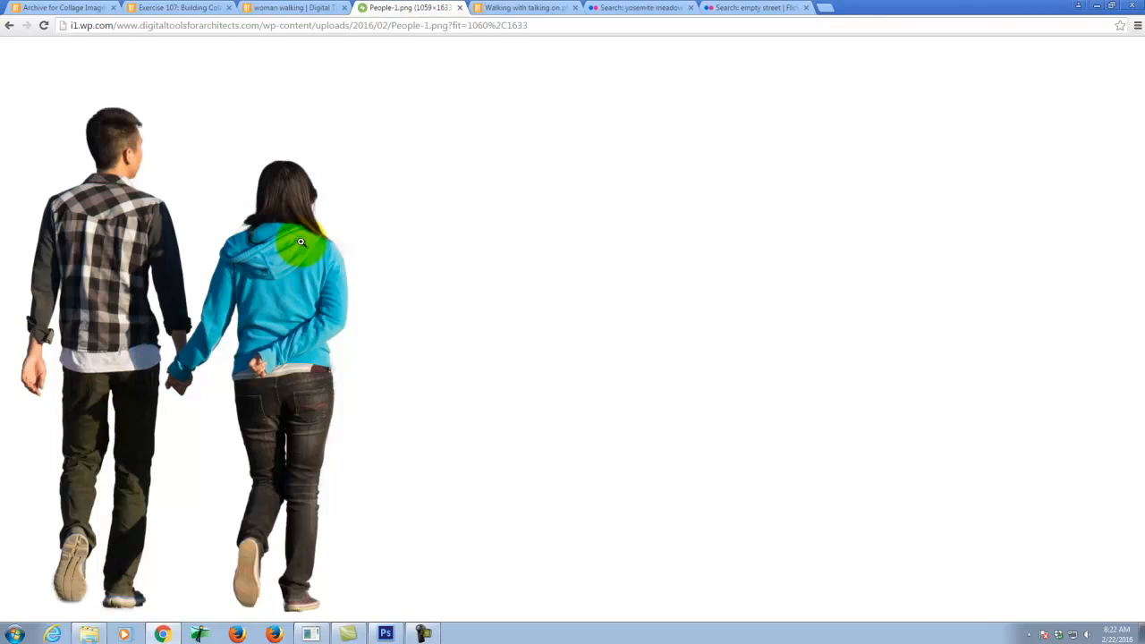
Switch to the Walking With Talking On Phone post and examine the light on the woman's figure
{"action": "left_click", "coordinate": [537, 7]}
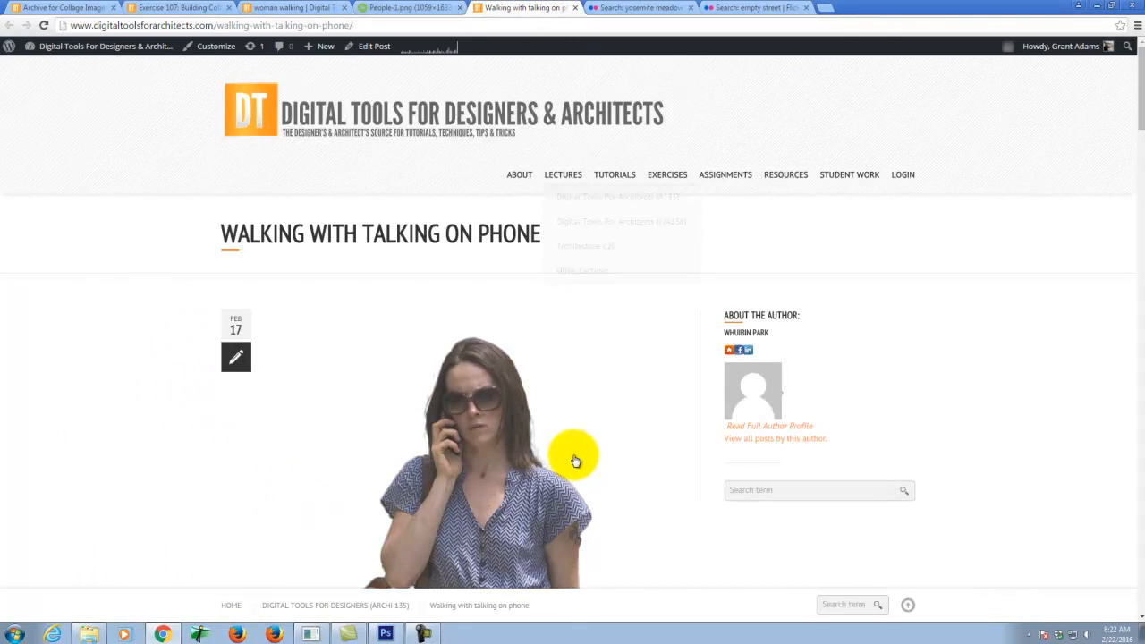
{"action": "scroll", "coordinate": [536, 462], "scroll_direction": "down", "scroll_amount": 2}
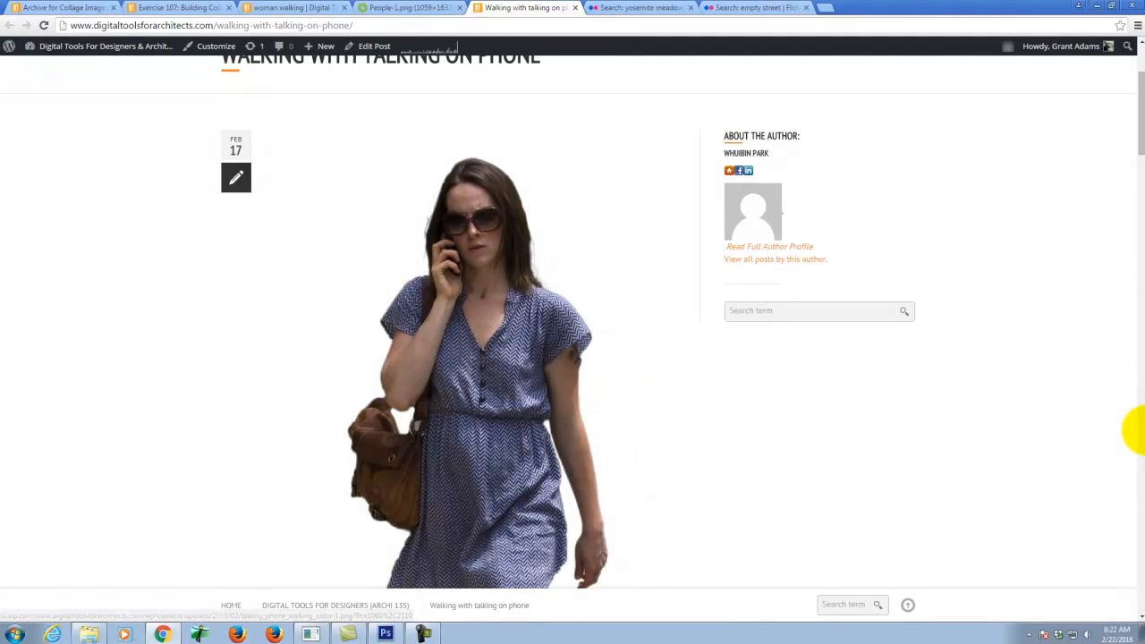
{"action": "scroll", "coordinate": [1091, 408], "scroll_direction": "down", "scroll_amount": 2}
{"action": "scroll", "coordinate": [1088, 410], "scroll_direction": "up", "scroll_amount": 1}
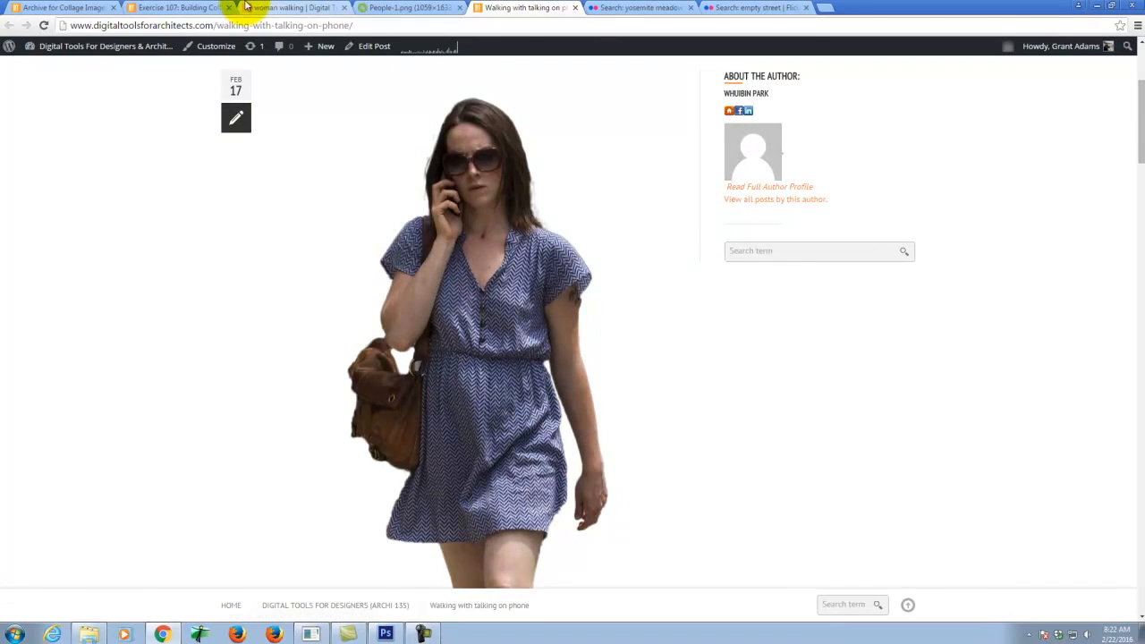
Switch to the Woman Walking post to examine the light on the figure, and glance back at the Exercise 107 post
{"action": "left_click", "coordinate": [304, 7]}
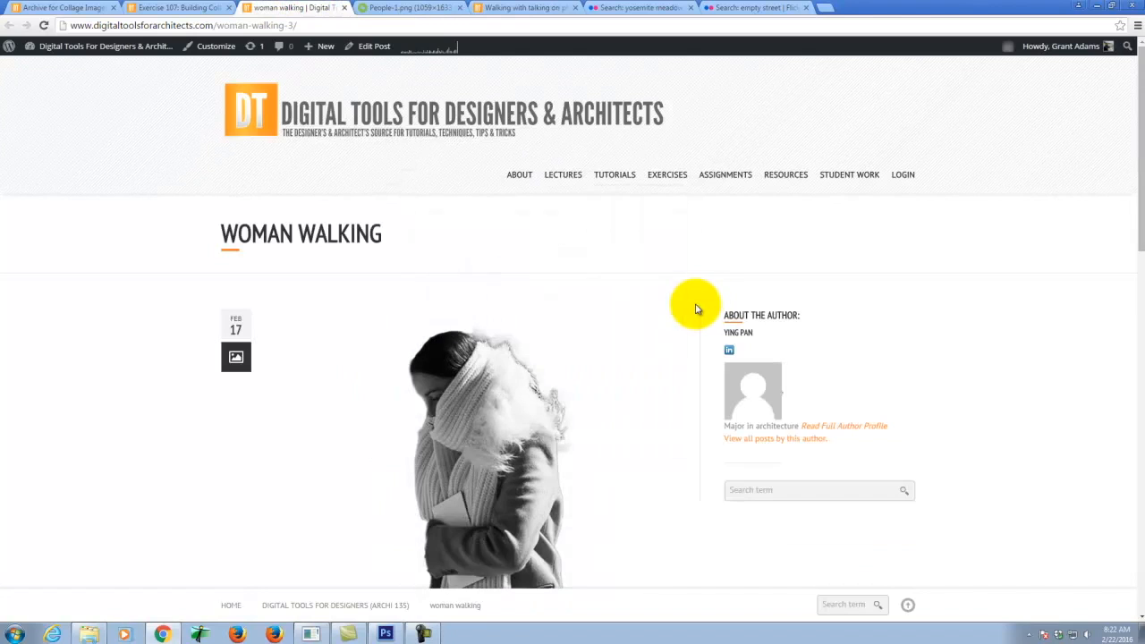
{"action": "scroll", "coordinate": [706, 304], "scroll_direction": "down", "scroll_amount": 2}
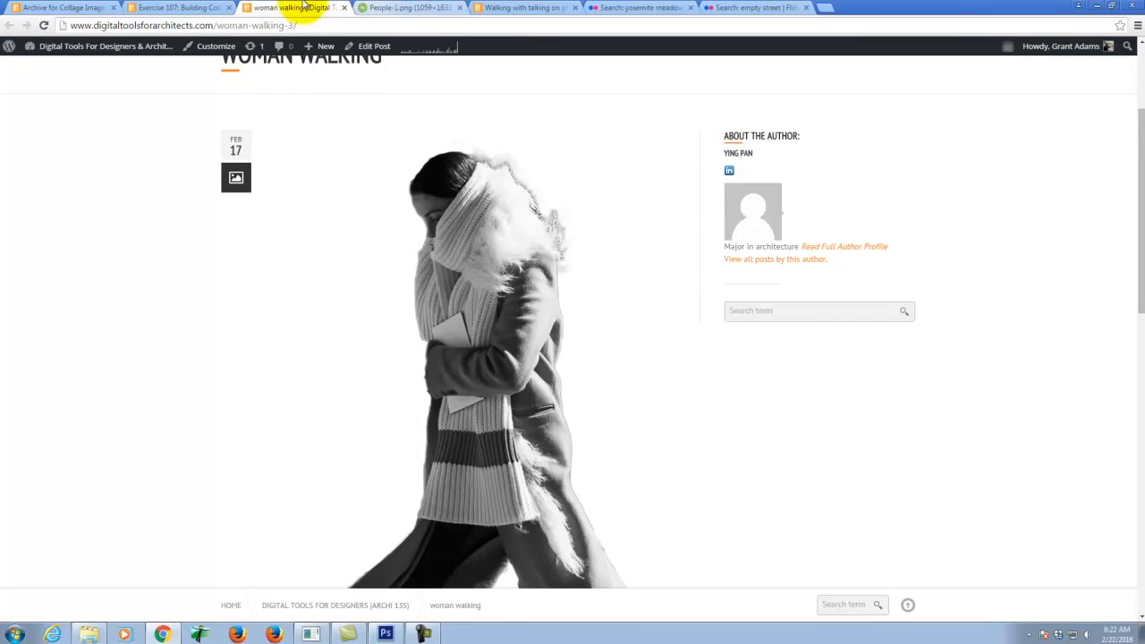
{"action": "left_click", "coordinate": [189, 7]}
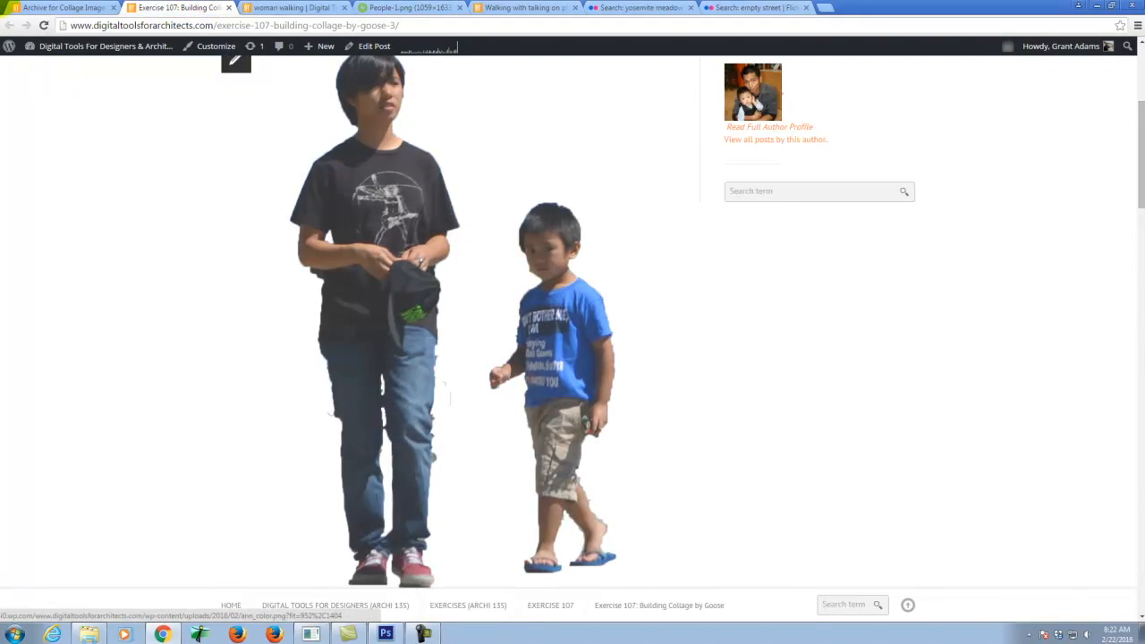
Return to page 3 of the walking archive and open the Couple Holding Hand 2 post in a new tab
{"action": "left_click", "coordinate": [85, 8]}
{"action": "scroll", "coordinate": [606, 401], "scroll_direction": "down", "scroll_amount": 6}
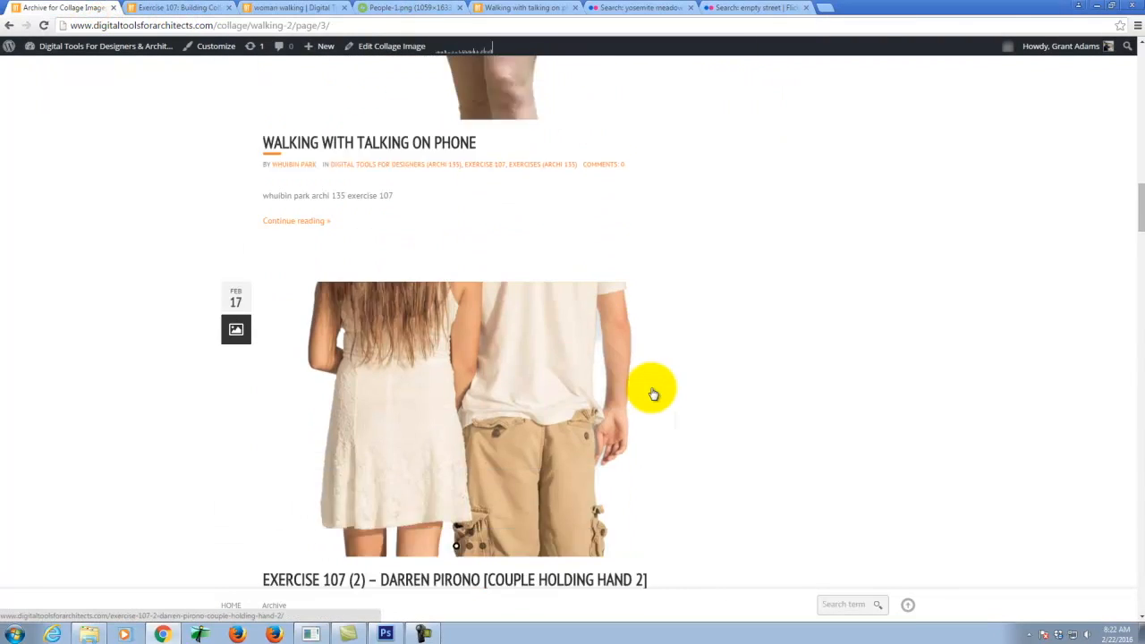
{"action": "right_click", "coordinate": [527, 285]}
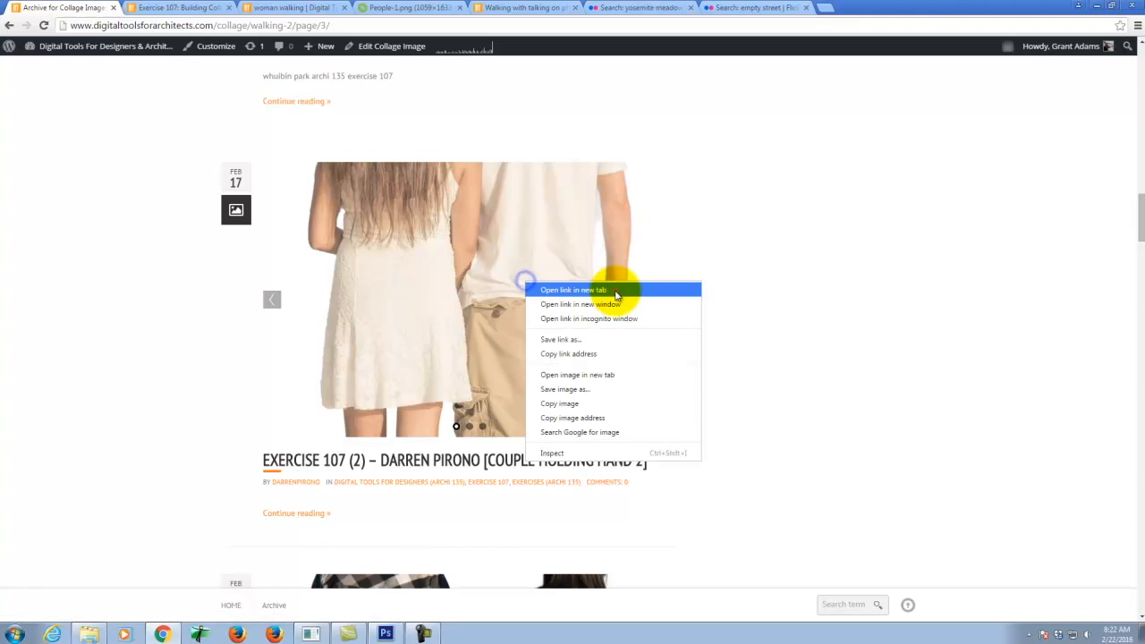
{"action": "left_click", "coordinate": [613, 288]}
Look through the remaining posts on page 3 and move on to page 4 of the walking archive
{"action": "scroll", "coordinate": [546, 322], "scroll_direction": "down", "scroll_amount": 9}
{"action": "scroll", "coordinate": [584, 335], "scroll_direction": "down", "scroll_amount": 15}
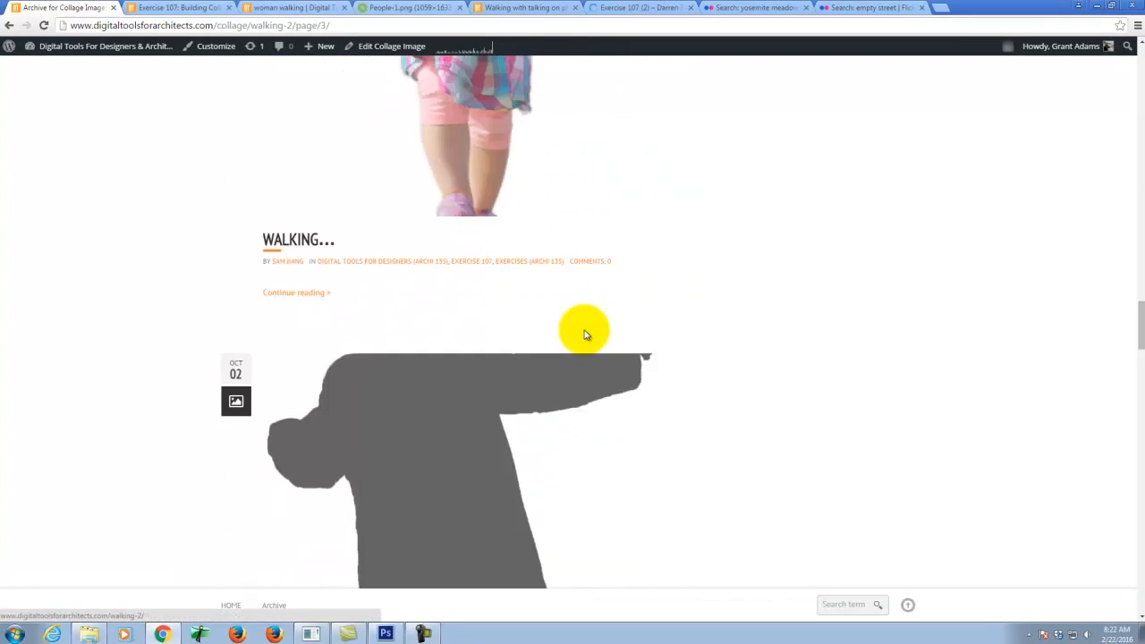
{"action": "scroll", "coordinate": [586, 336], "scroll_direction": "down", "scroll_amount": 15}
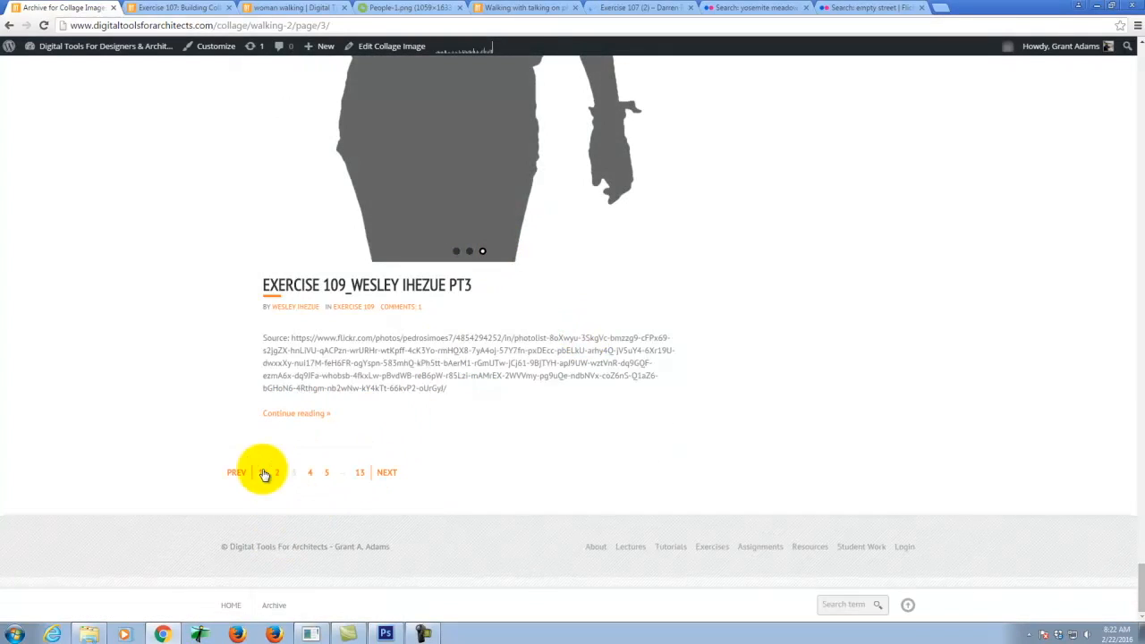
{"action": "left_click", "coordinate": [310, 473]}
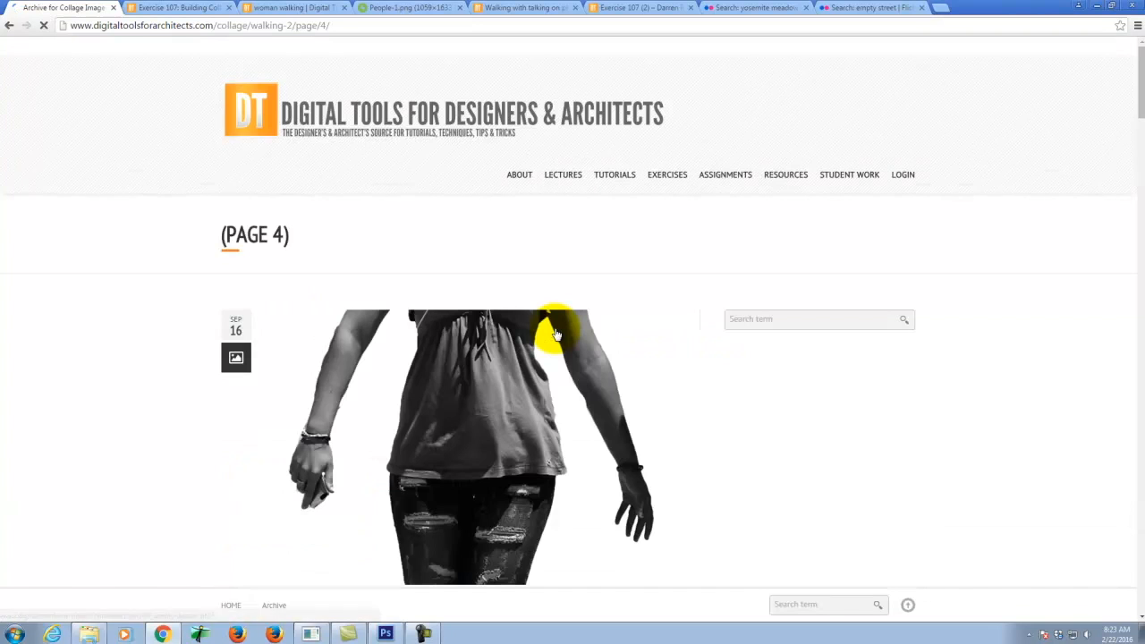
Open the Exercise 109 Walking Woman post from page 4 and view its black-and-white cutout as a full image
{"action": "scroll", "coordinate": [707, 380], "scroll_direction": "down", "scroll_amount": 10}
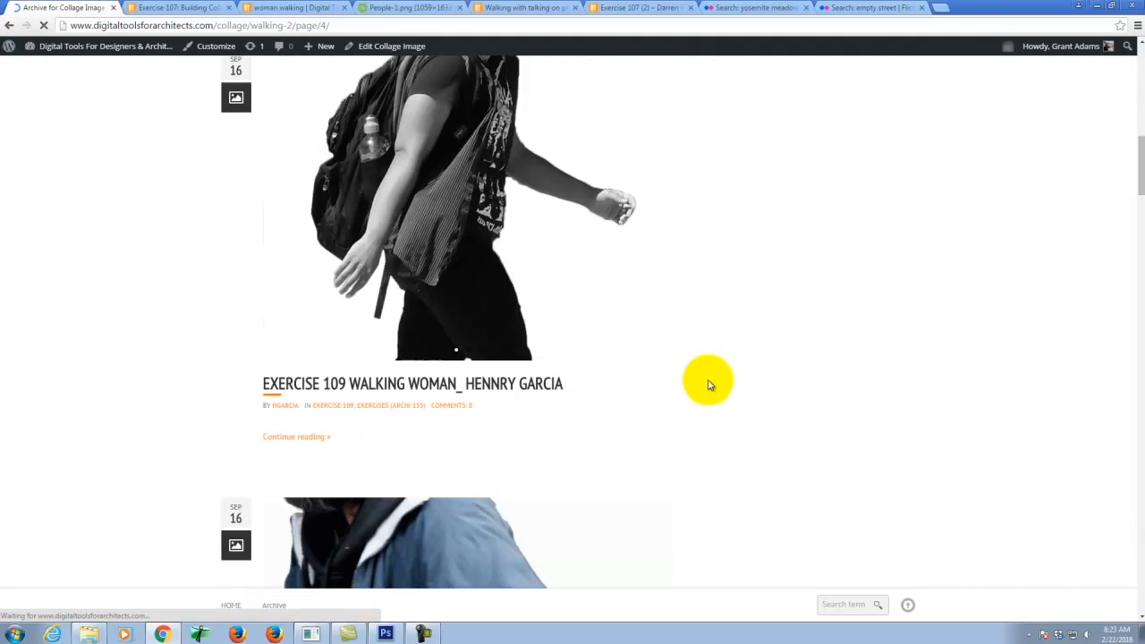
{"action": "scroll", "coordinate": [708, 384], "scroll_direction": "up", "scroll_amount": 4}
{"action": "scroll", "coordinate": [709, 384], "scroll_direction": "down", "scroll_amount": 1}
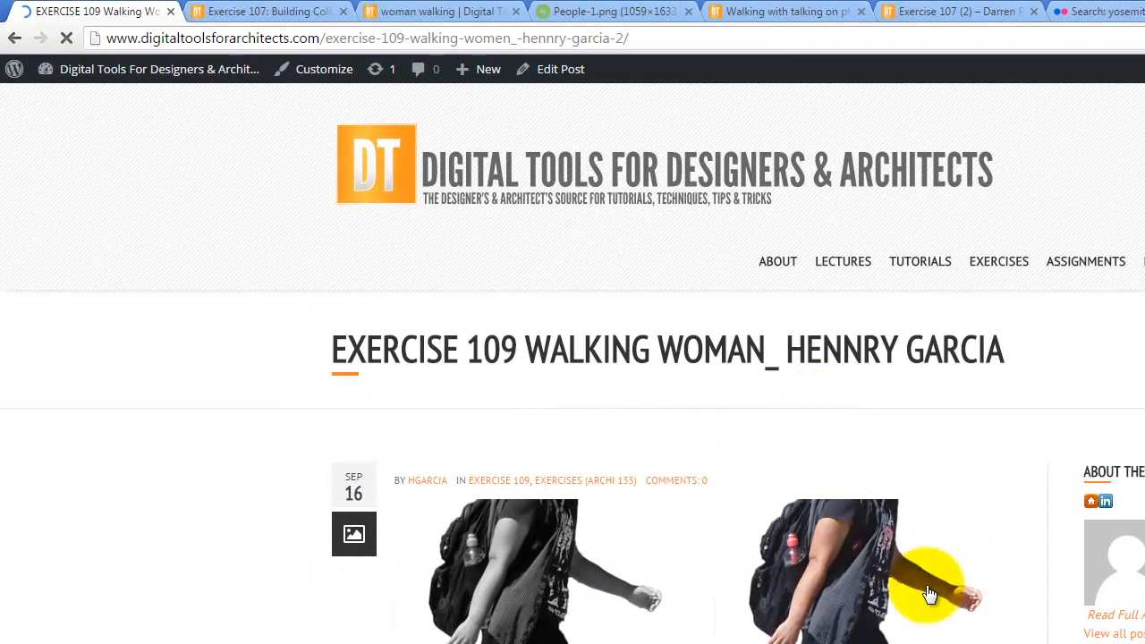
{"action": "scroll", "coordinate": [1019, 353], "scroll_direction": "down", "scroll_amount": 4}
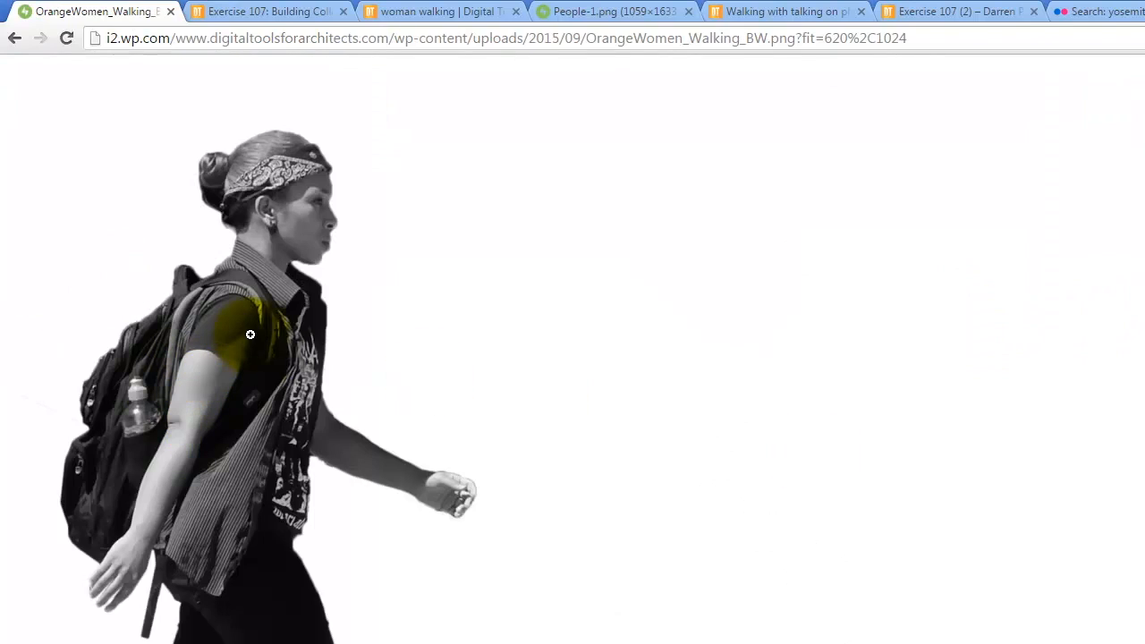
Return to the Walking Woman post and open its colour cutout to examine the lighting on the figure
{"action": "left_click", "coordinate": [18, 40]}
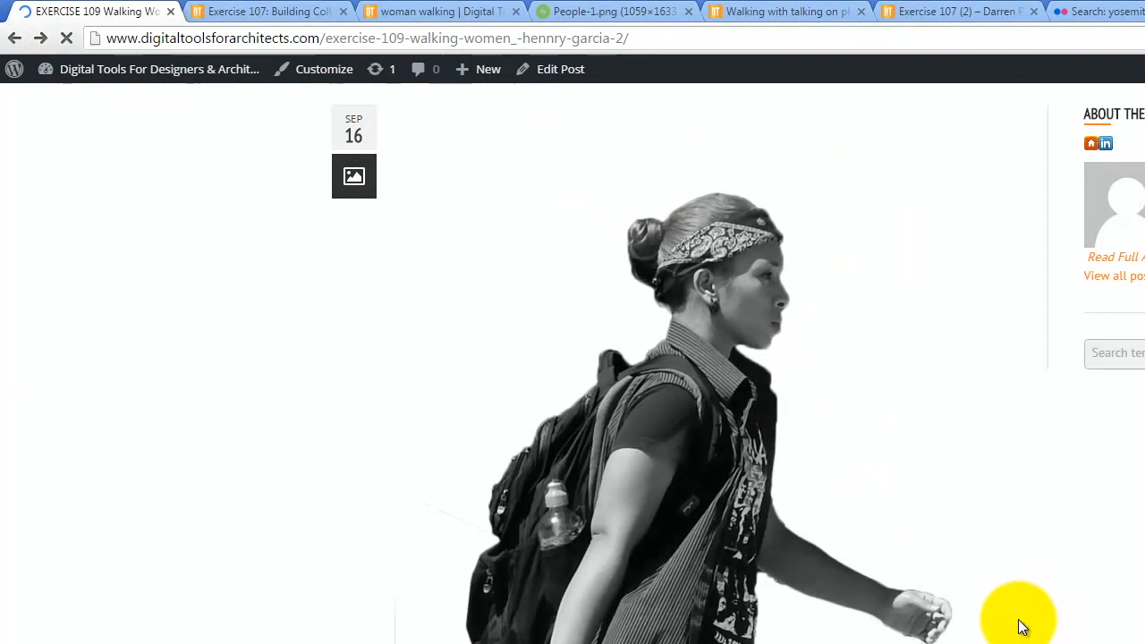
{"action": "left_click", "coordinate": [998, 613]}
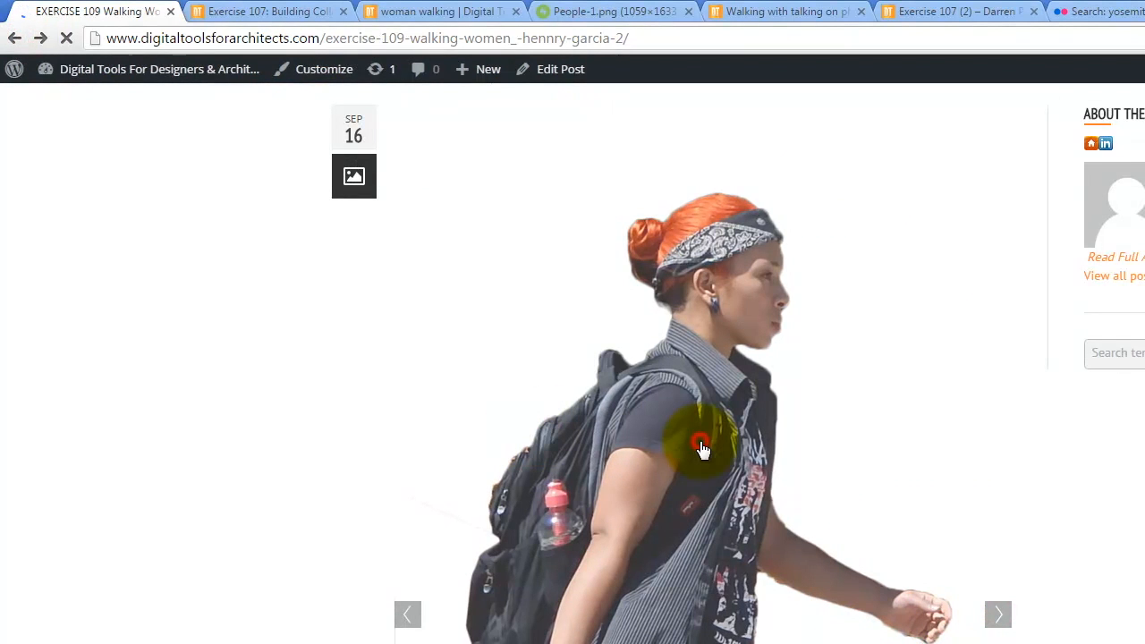
{"action": "left_click", "coordinate": [703, 450]}
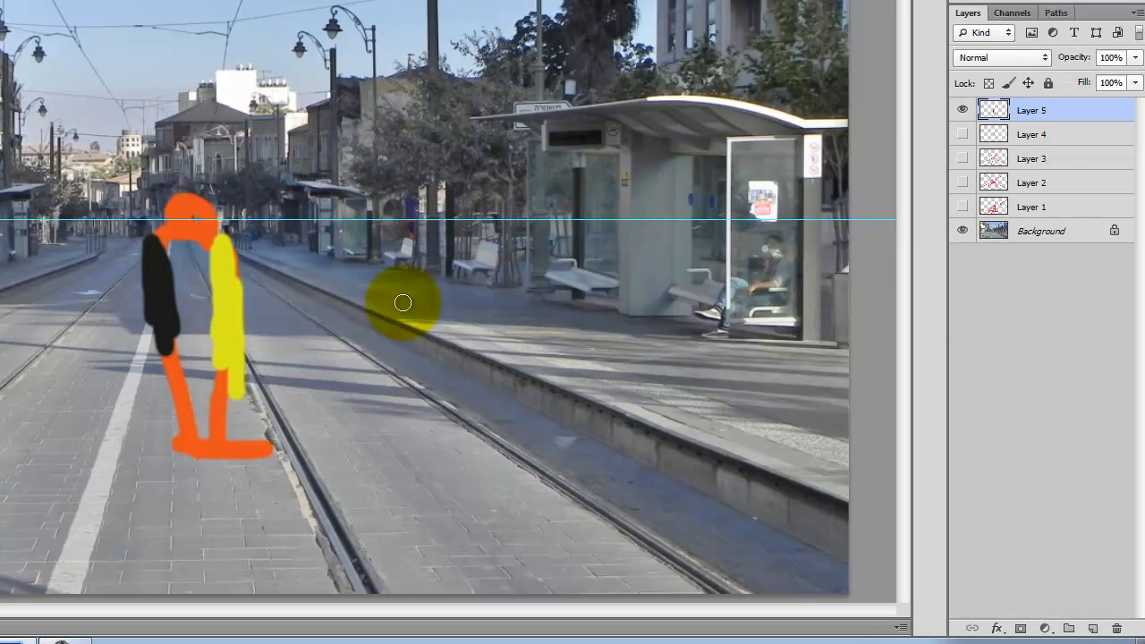
Switch to Photoshop, hide the Layer 5 figure sketch over the street photo, and leave Layers 1 to 5 deselected
{"action": "left_click", "coordinate": [963, 111]}
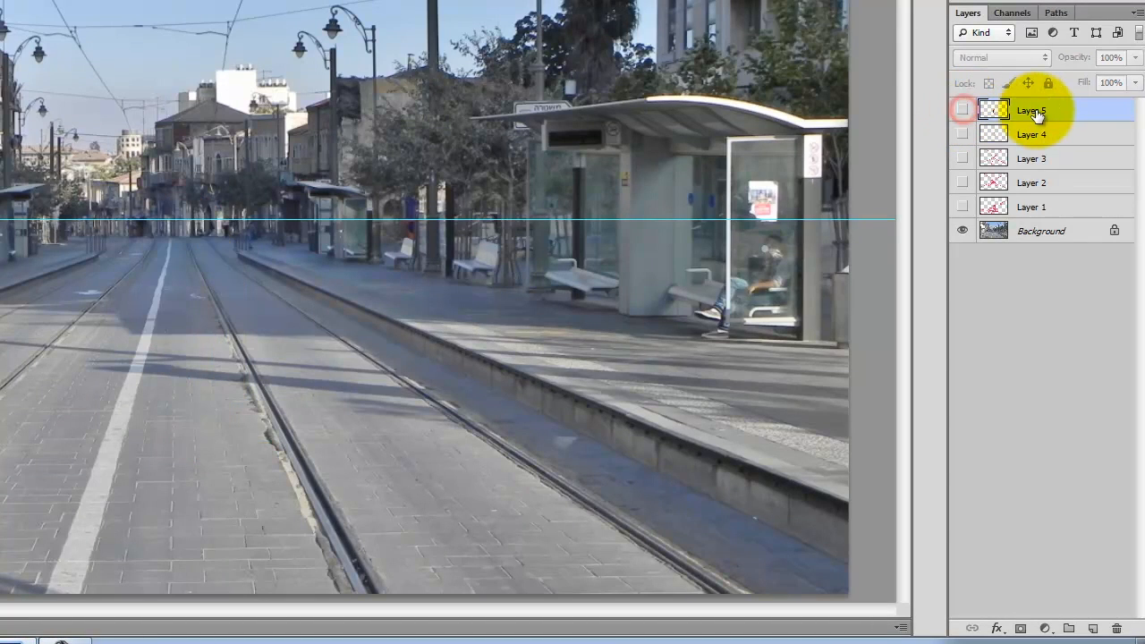
{"action": "left_click", "coordinate": [1042, 209], "text": "shift"}
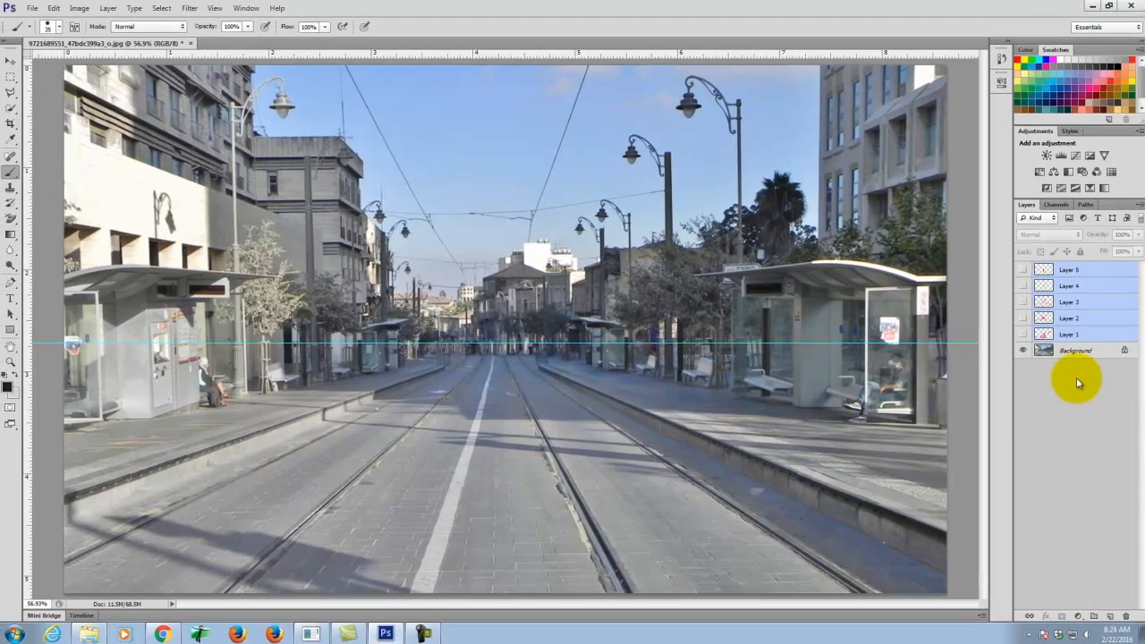
{"action": "left_click", "coordinate": [1077, 382]}
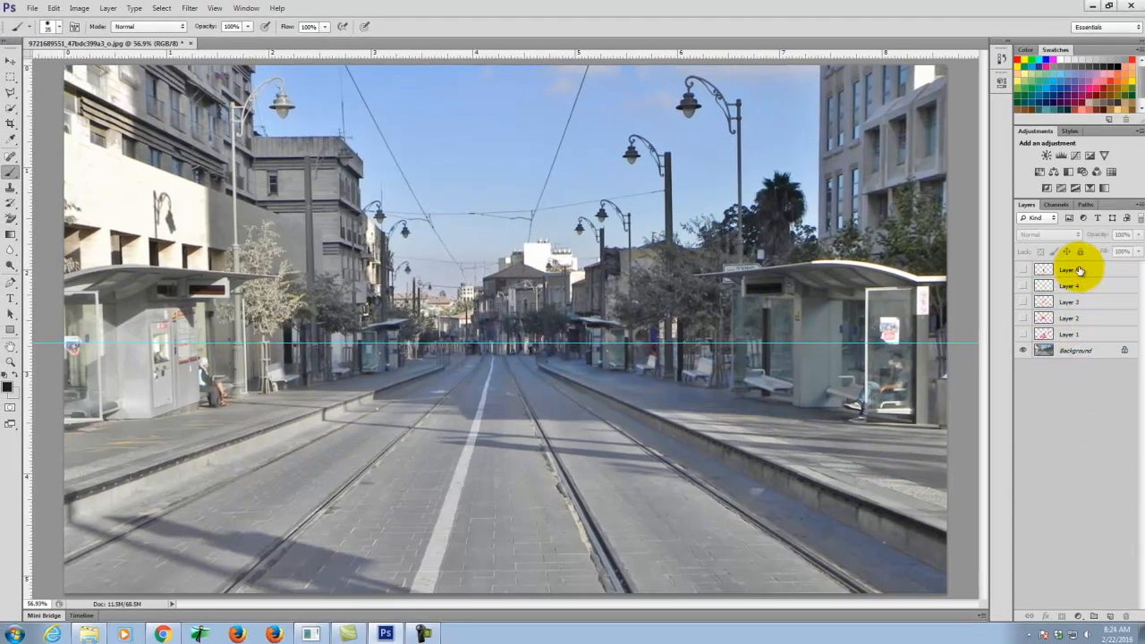
Place the People-1 cutout of the couple from the Elements folder into the street photo
{"action": "left_click", "coordinate": [32, 9]}
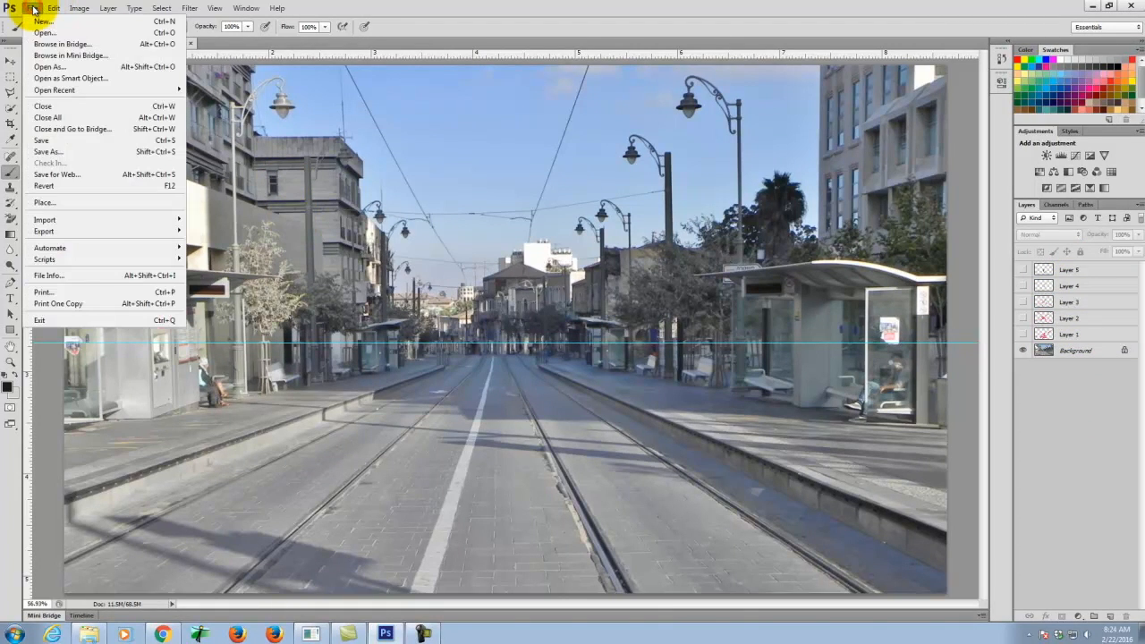
{"action": "left_click", "coordinate": [66, 203]}
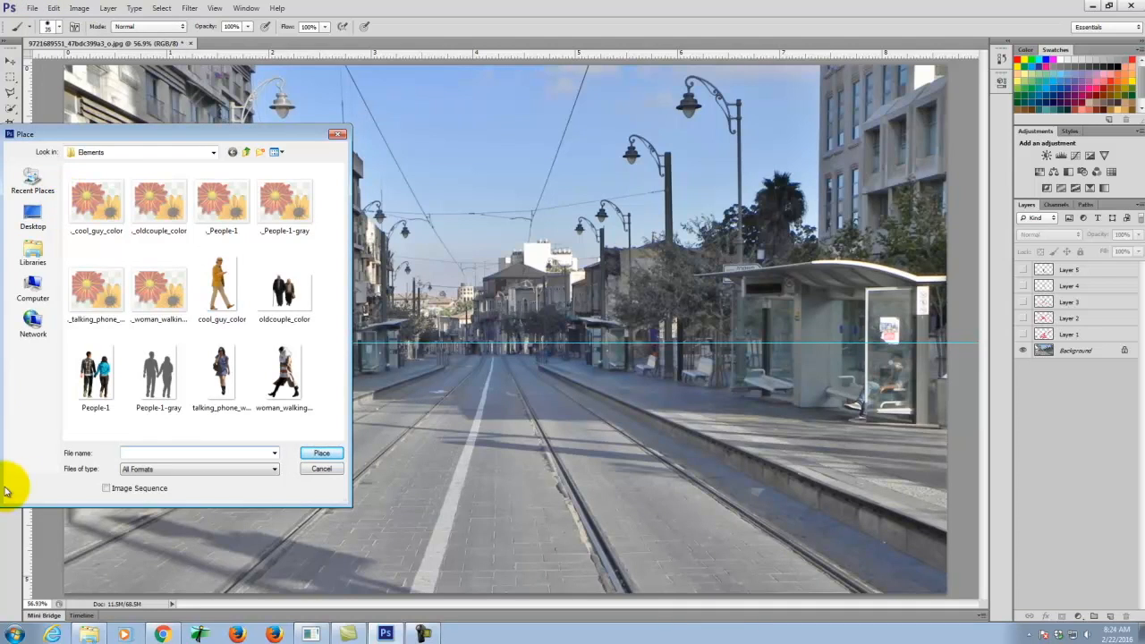
{"action": "left_click", "coordinate": [96, 385]}
{"action": "left_click", "coordinate": [329, 457]}
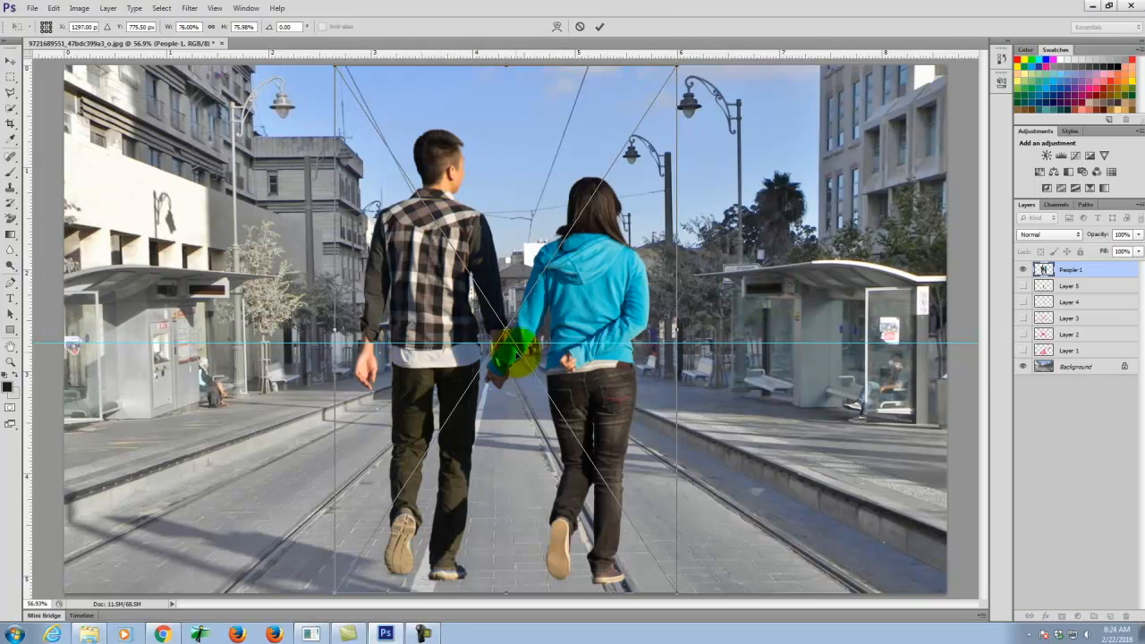
{"action": "left_click", "coordinate": [599, 323]}
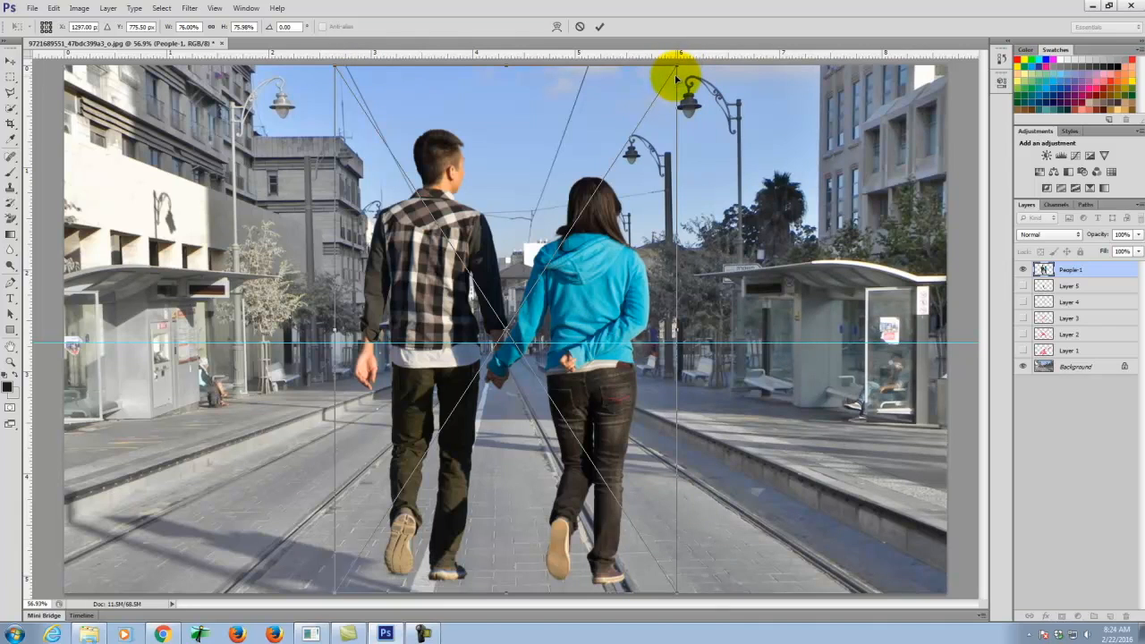
Scale the placed couple to about 45% and stand them mid-street with the man's head near the horizon guide
{"action": "left_click_drag", "start_coordinate": [677, 64], "coordinate": [495, 304]}
{"action": "left_click_drag", "start_coordinate": [414, 305], "coordinate": [630, 336]}
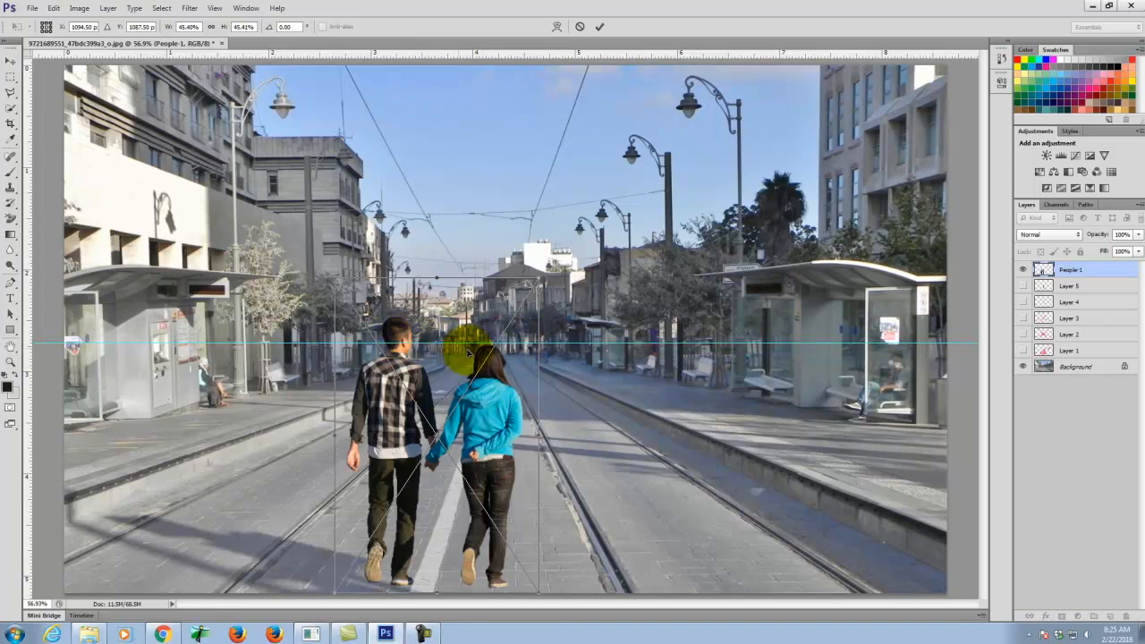
{"action": "left_click", "coordinate": [485, 404]}
{"action": "left_click_drag", "start_coordinate": [484, 403], "coordinate": [706, 410]}
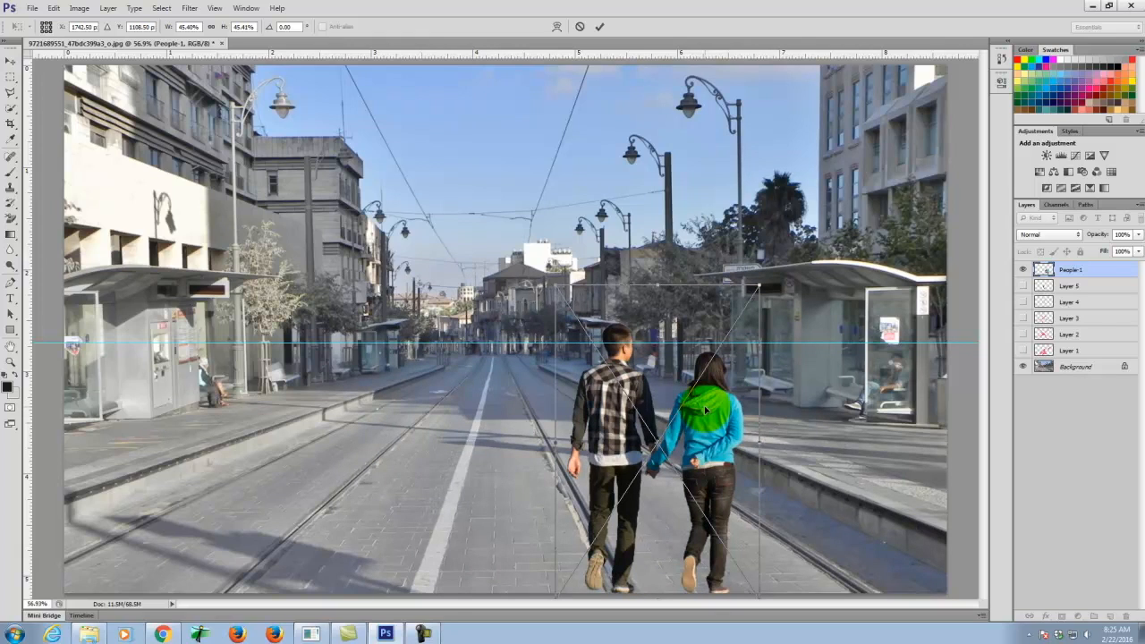
{"action": "left_click_drag", "start_coordinate": [706, 414], "coordinate": [559, 412]}
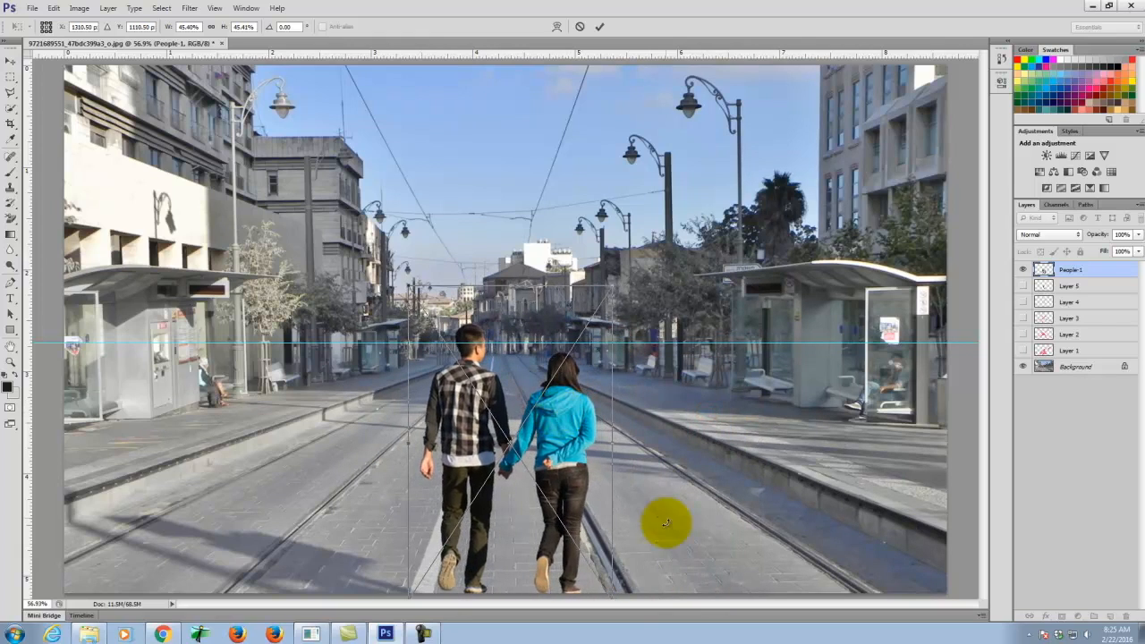
Try the couple farther down the street by shrinking them to about 27% and then 11%, heads near the horizon guide
{"action": "left_click_drag", "start_coordinate": [612, 594], "coordinate": [509, 384]}
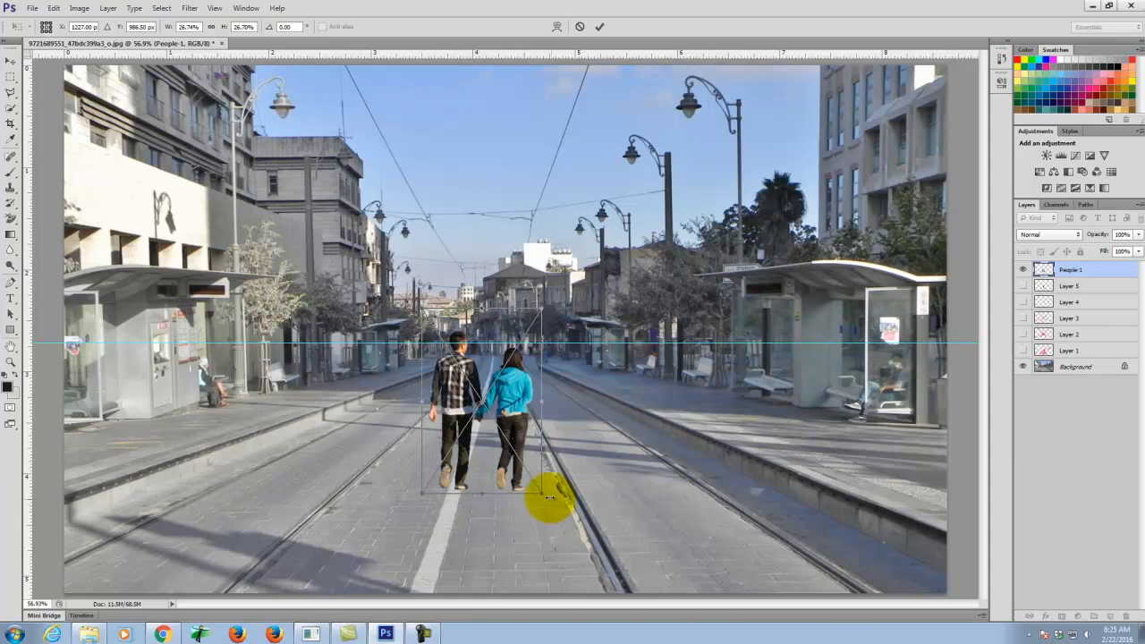
{"action": "left_click_drag", "start_coordinate": [542, 490], "coordinate": [498, 364]}
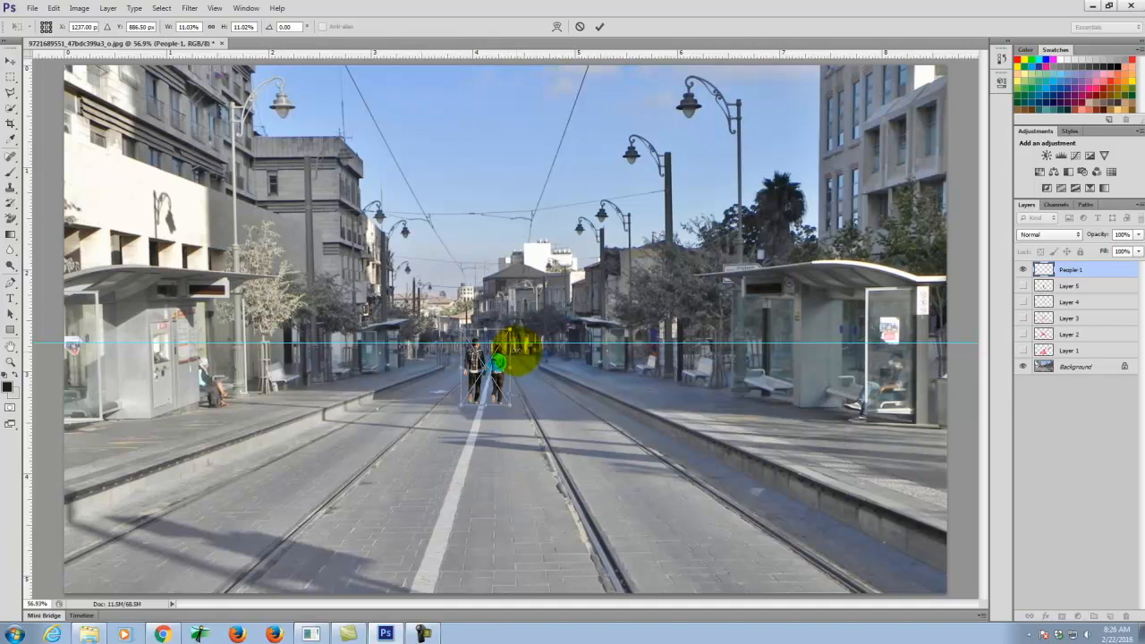
{"action": "left_click_drag", "start_coordinate": [497, 362], "coordinate": [498, 364]}
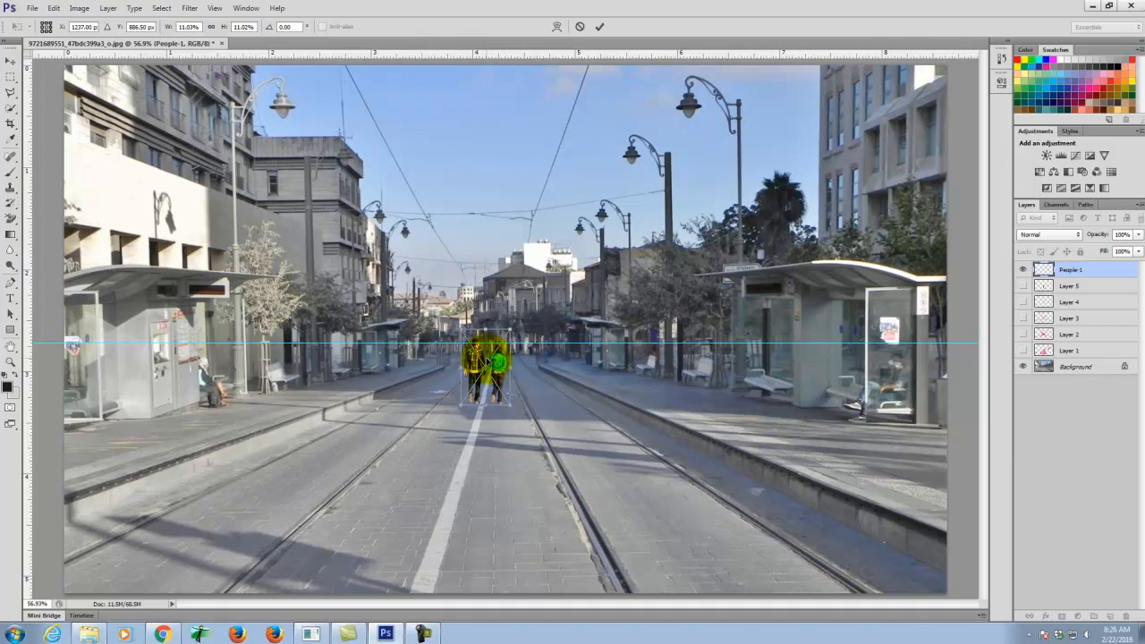
Try the distant couple at about 14% and lower them until their heads meet the horizon guide
{"action": "left_click_drag", "start_coordinate": [510, 330], "coordinate": [527, 306]}
{"action": "left_click_drag", "start_coordinate": [510, 374], "coordinate": [504, 373]}
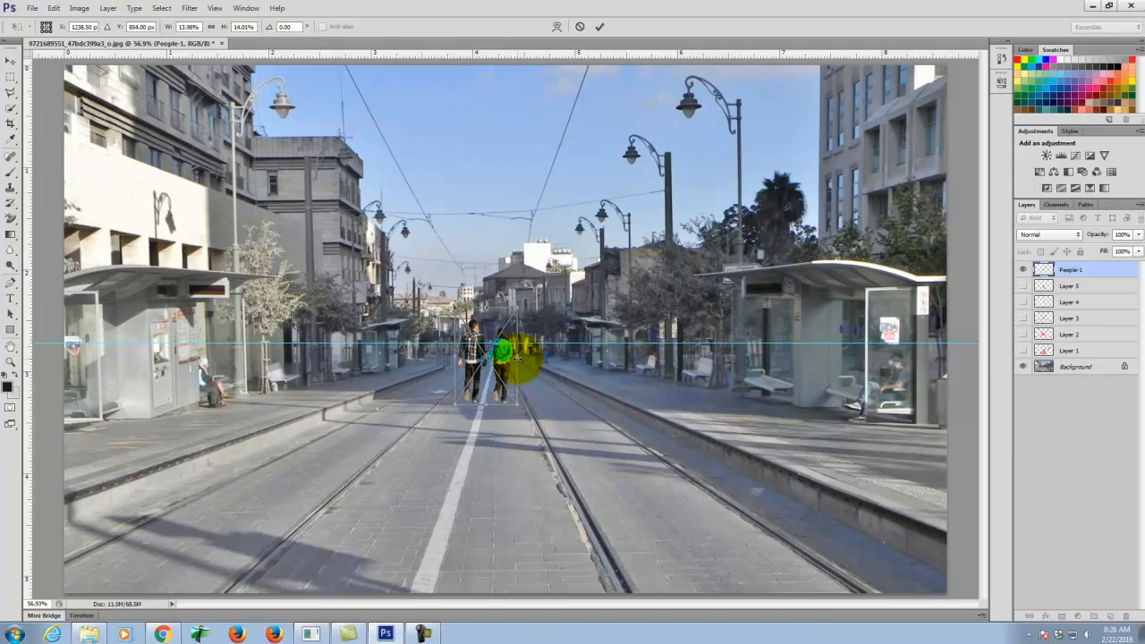
{"action": "left_click_drag", "start_coordinate": [504, 362], "coordinate": [503, 378]}
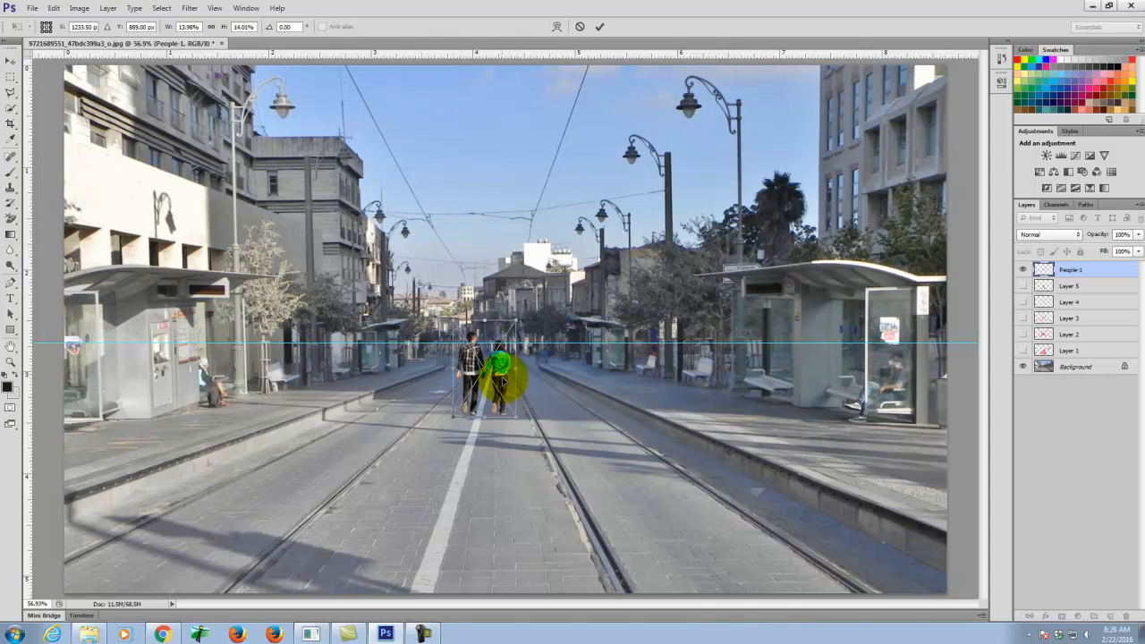
Enlarge the couple to about 28%, place them astride the white road line with heads near the horizon guide, and commit
{"action": "left_click_drag", "start_coordinate": [516, 420], "coordinate": [575, 519]}
{"action": "left_click_drag", "start_coordinate": [542, 427], "coordinate": [483, 404]}
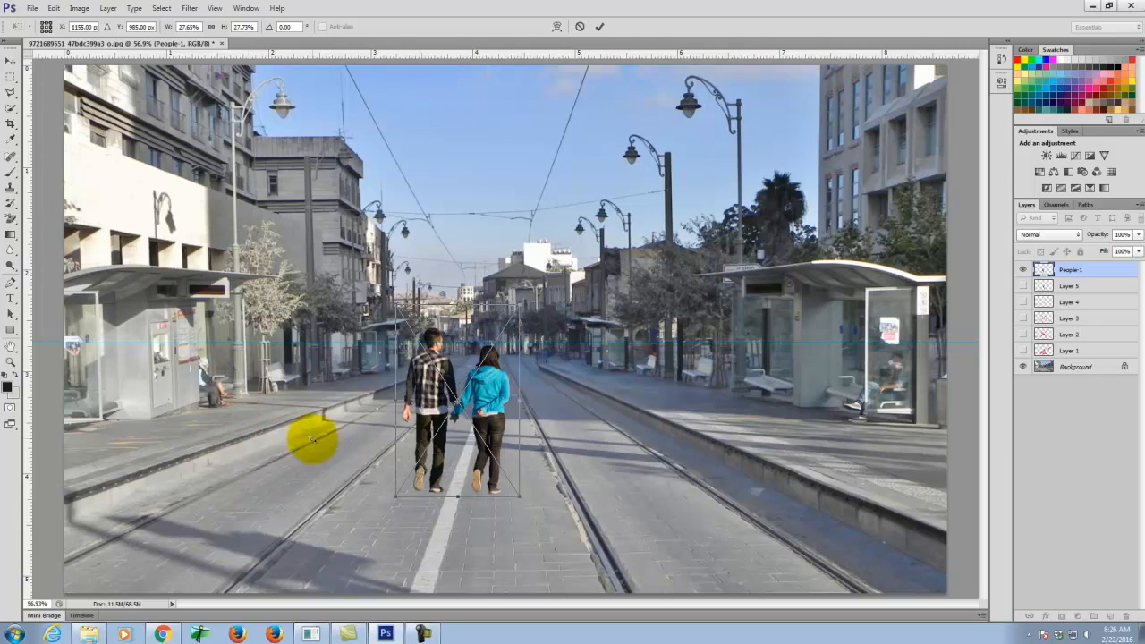
{"action": "left_click", "coordinate": [599, 28]}
{"action": "key", "text": "b"}
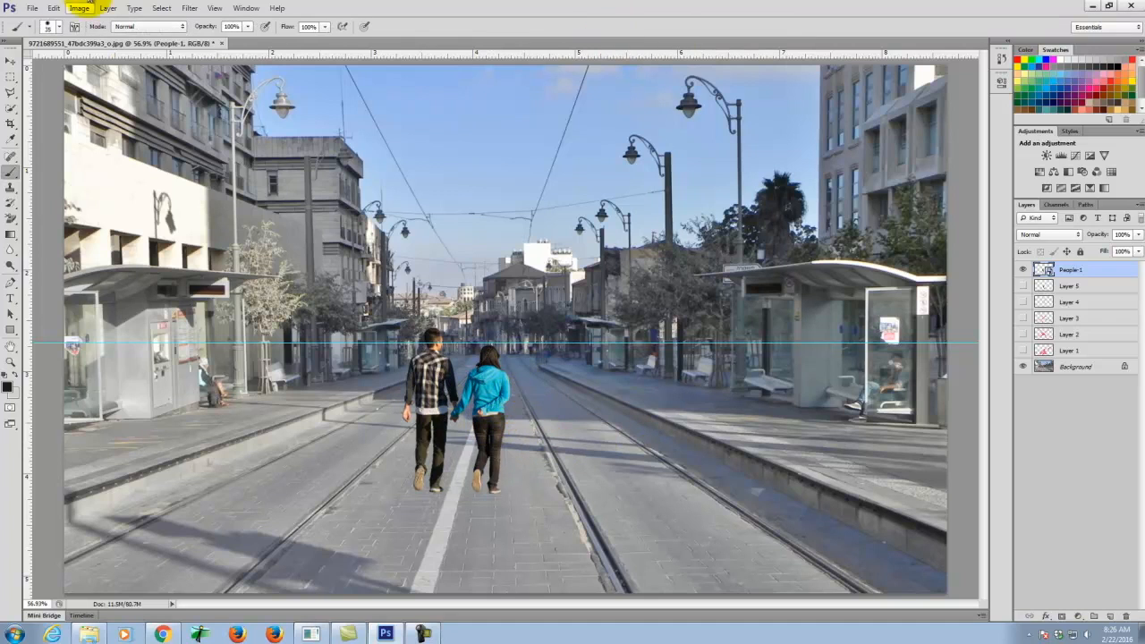
Hide the guides so the horizon line no longer overlays the street photo
{"action": "left_click", "coordinate": [216, 8]}
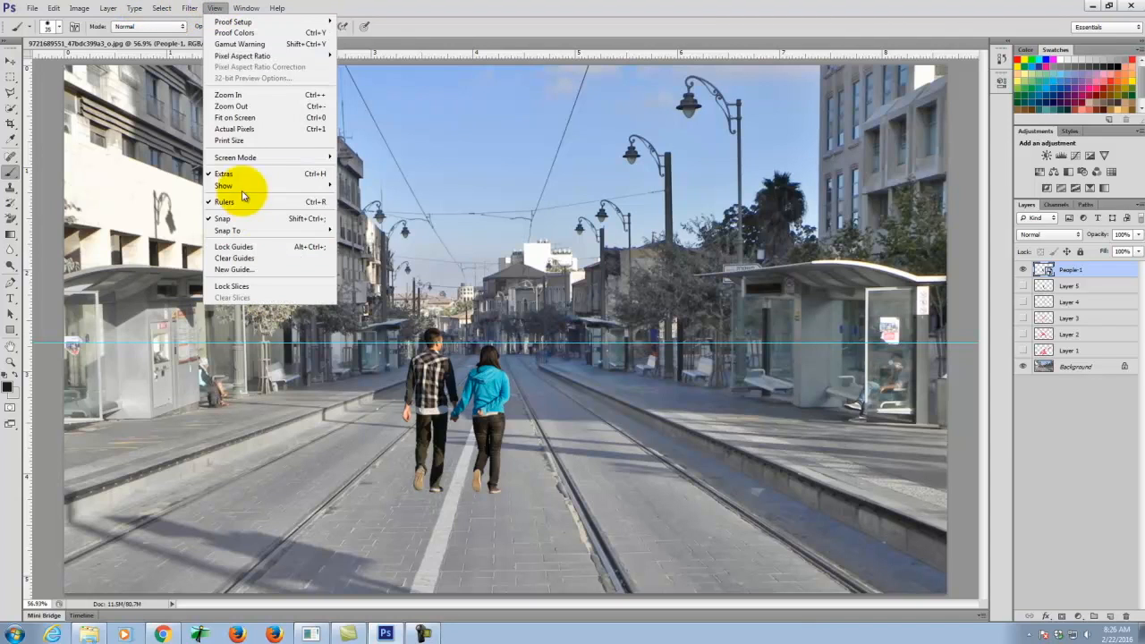
{"action": "mouse_move", "coordinate": [249, 186]}
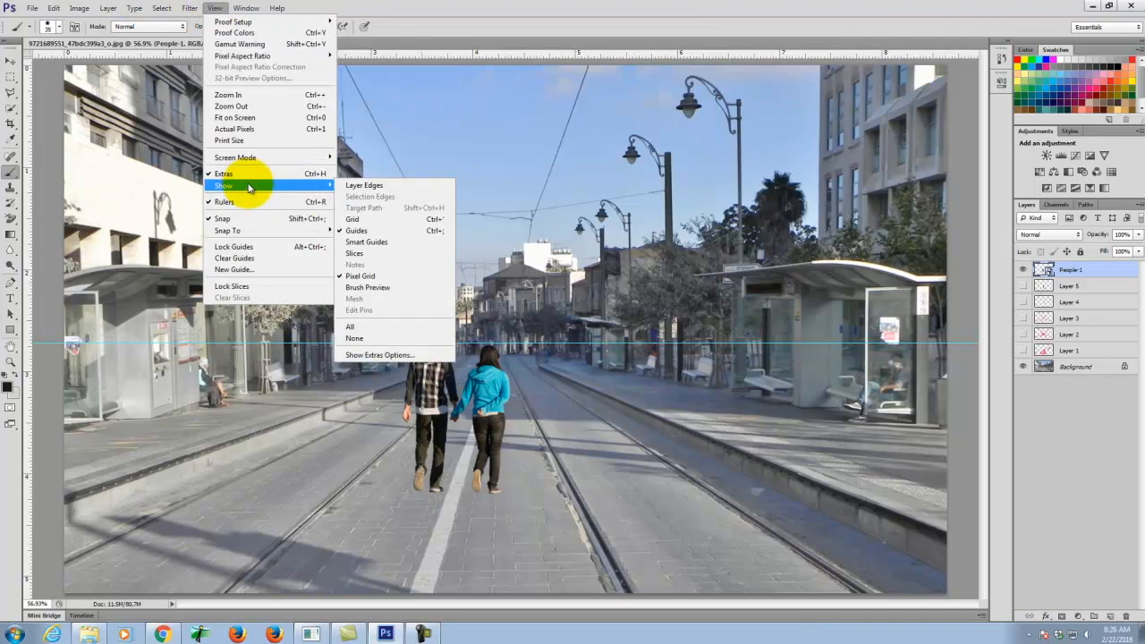
{"action": "left_click", "coordinate": [379, 230]}
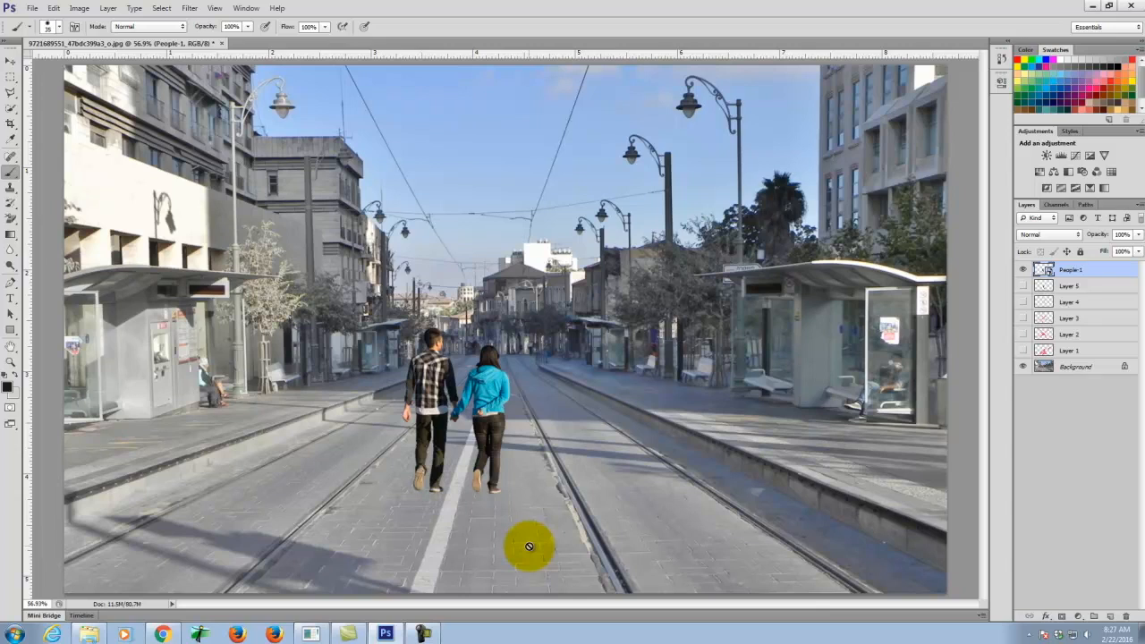
{"action": "left_click_drag", "start_coordinate": [487, 382], "coordinate": [505, 403]}
{"action": "key", "text": "ctrl+z"}
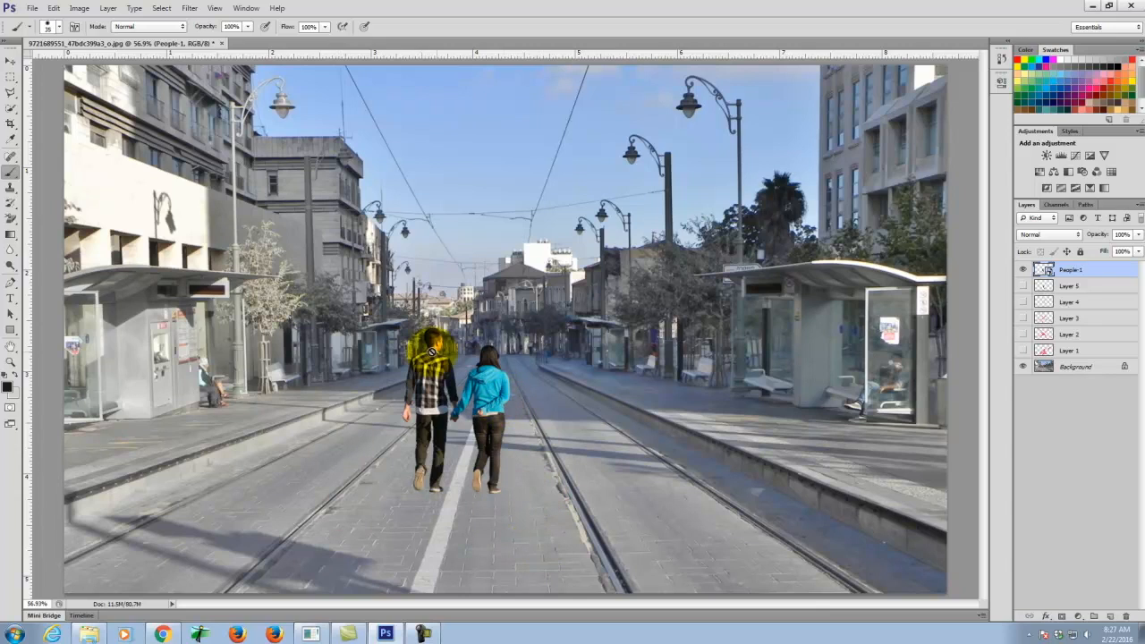
{"action": "key", "text": "ctrl+z"}
{"action": "key", "text": "ctrl+z"}
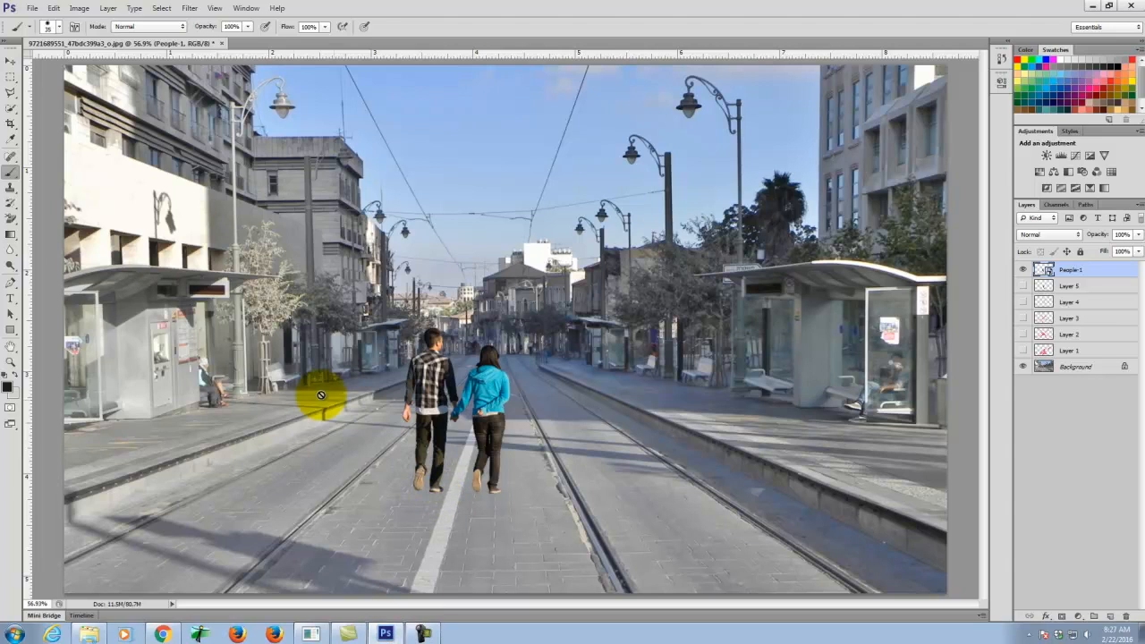
Place the People-1-gray silhouette file into the street photo to serve as the couple's shadow
{"action": "left_click", "coordinate": [33, 8]}
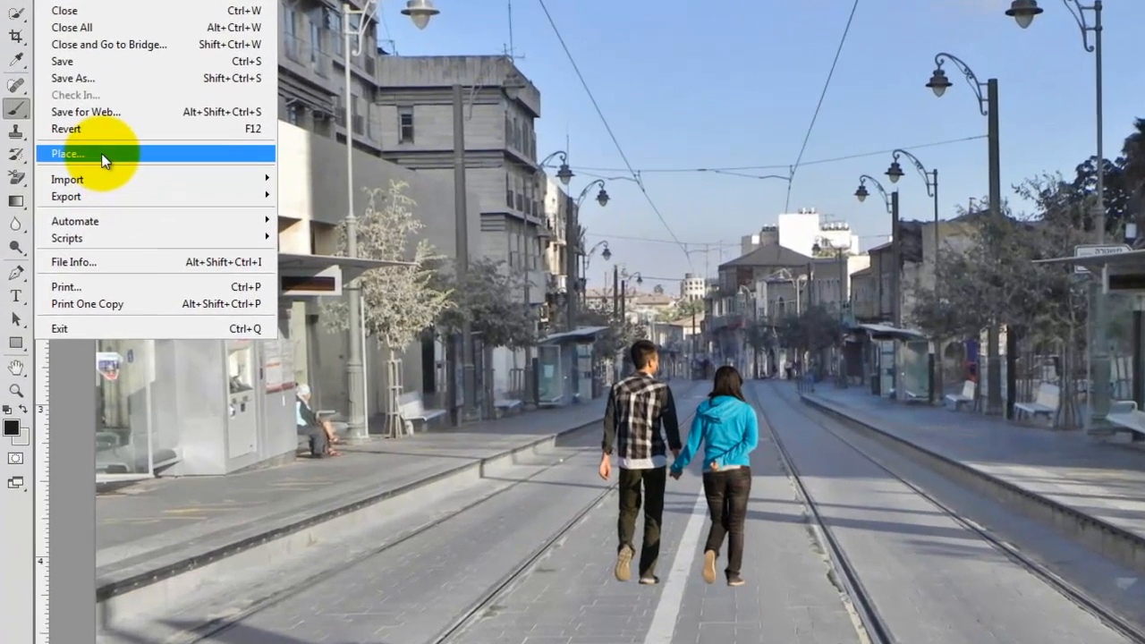
{"action": "left_click", "coordinate": [53, 201]}
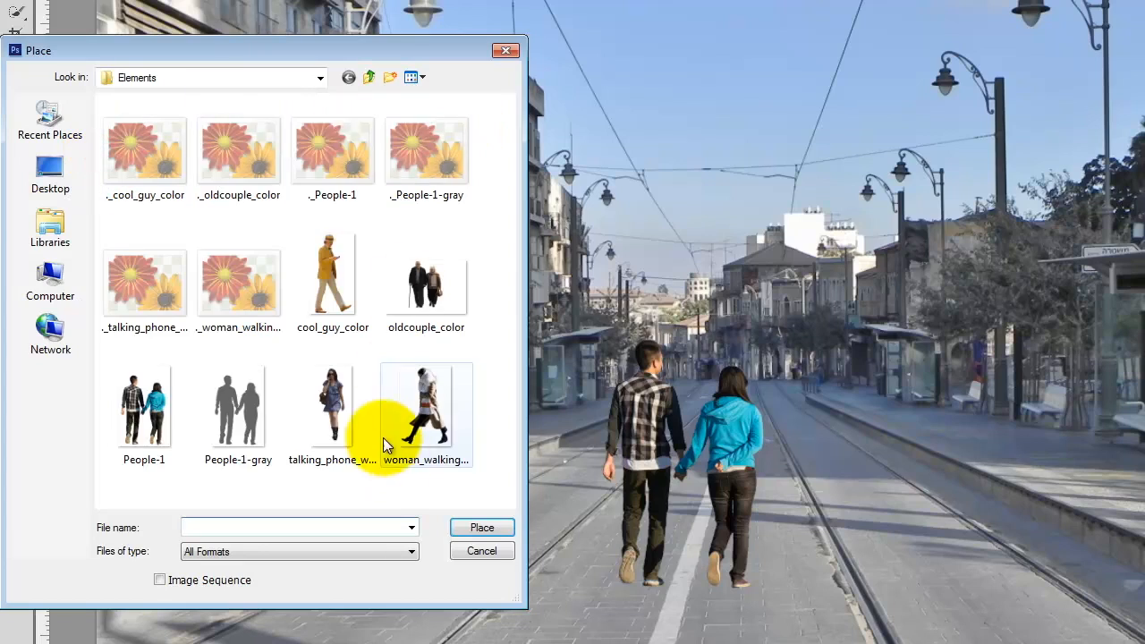
{"action": "left_click", "coordinate": [214, 409]}
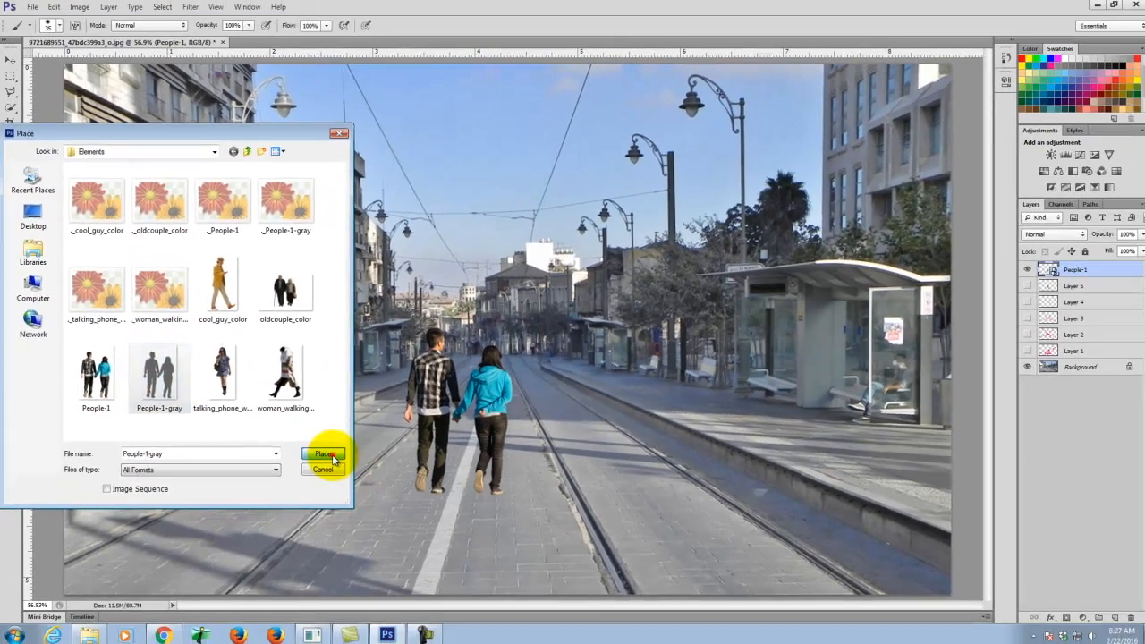
{"action": "left_click", "coordinate": [430, 504]}
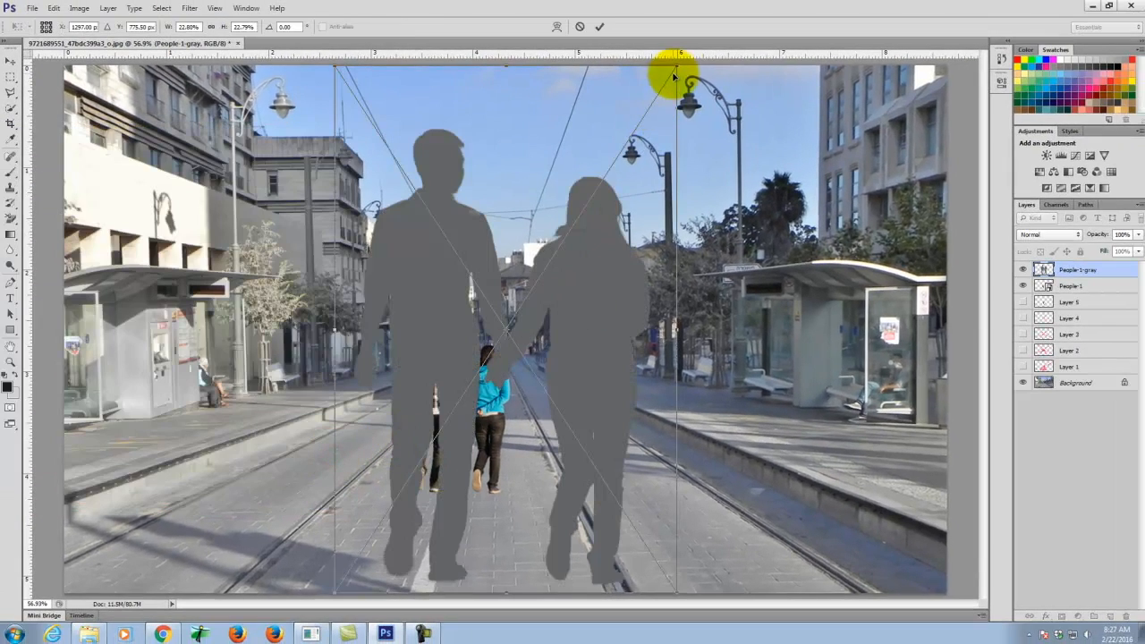
Shrink the gray silhouette to about 8% and move it over the walking couple
{"action": "left_click_drag", "start_coordinate": [676, 68], "coordinate": [483, 301]}
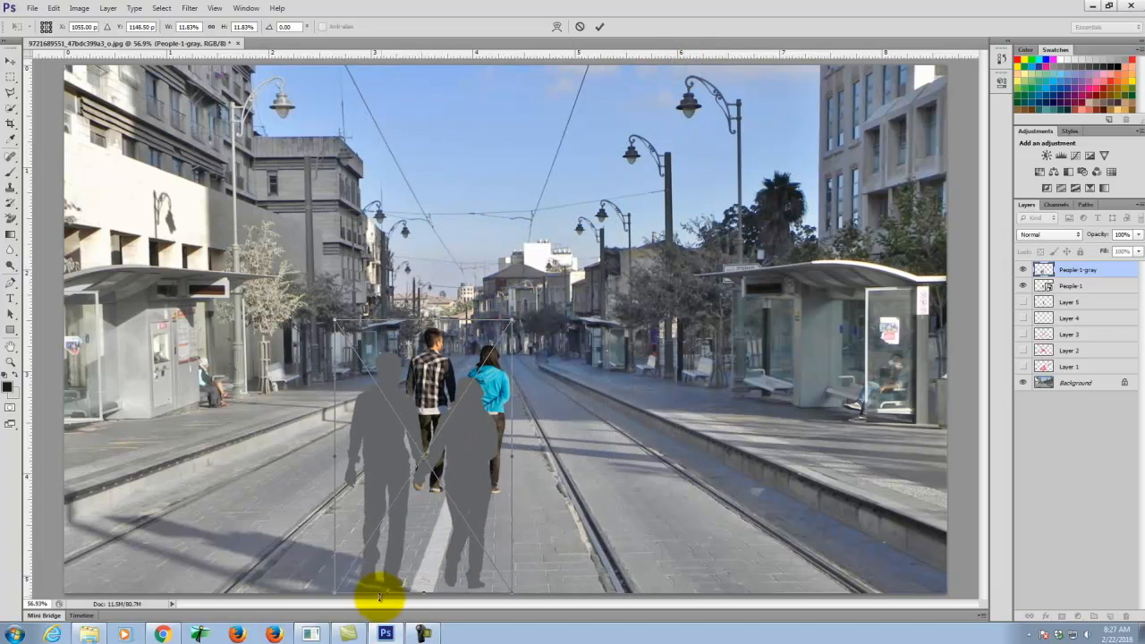
{"action": "left_click_drag", "start_coordinate": [332, 592], "coordinate": [390, 515]}
{"action": "mouse_move", "coordinate": [506, 316]}
{"action": "left_mouse_down"}
{"action": "mouse_move", "coordinate": [516, 310]}
{"action": "mouse_move", "coordinate": [514, 322]}
{"action": "left_mouse_up"}
{"action": "key", "text": "ctrl+alt+z"}
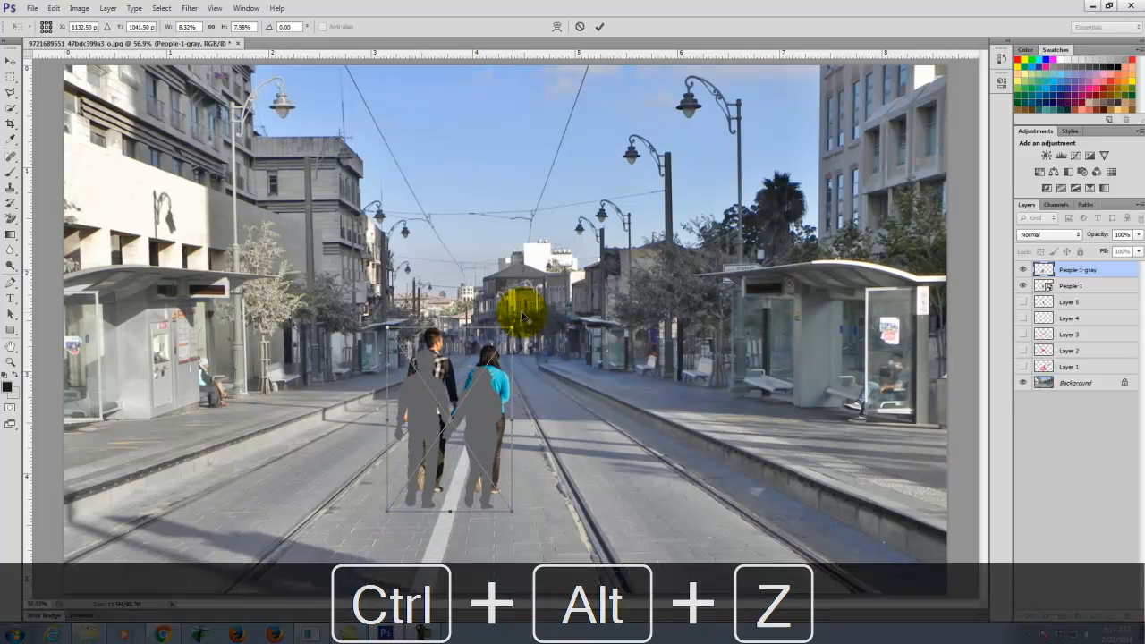
{"action": "left_click_drag", "start_coordinate": [474, 404], "coordinate": [483, 388]}
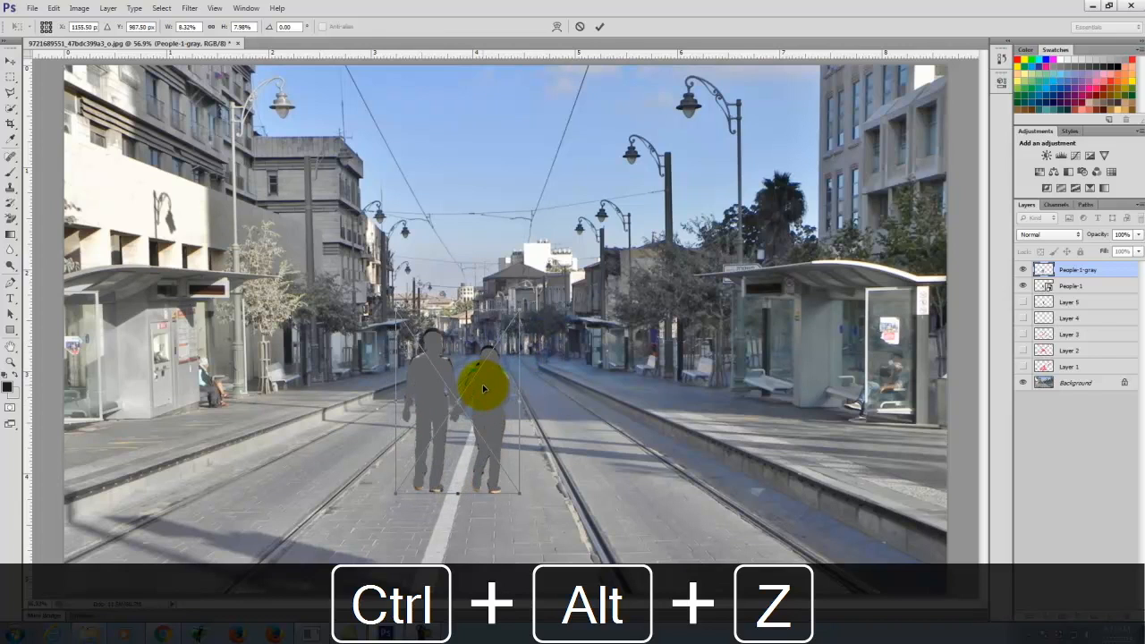
Enlarge the silhouette to about 8.6% by 8.3%, nudge it to cover the couple exactly, and commit the placement
{"action": "left_click_drag", "start_coordinate": [521, 312], "coordinate": [524, 307]}
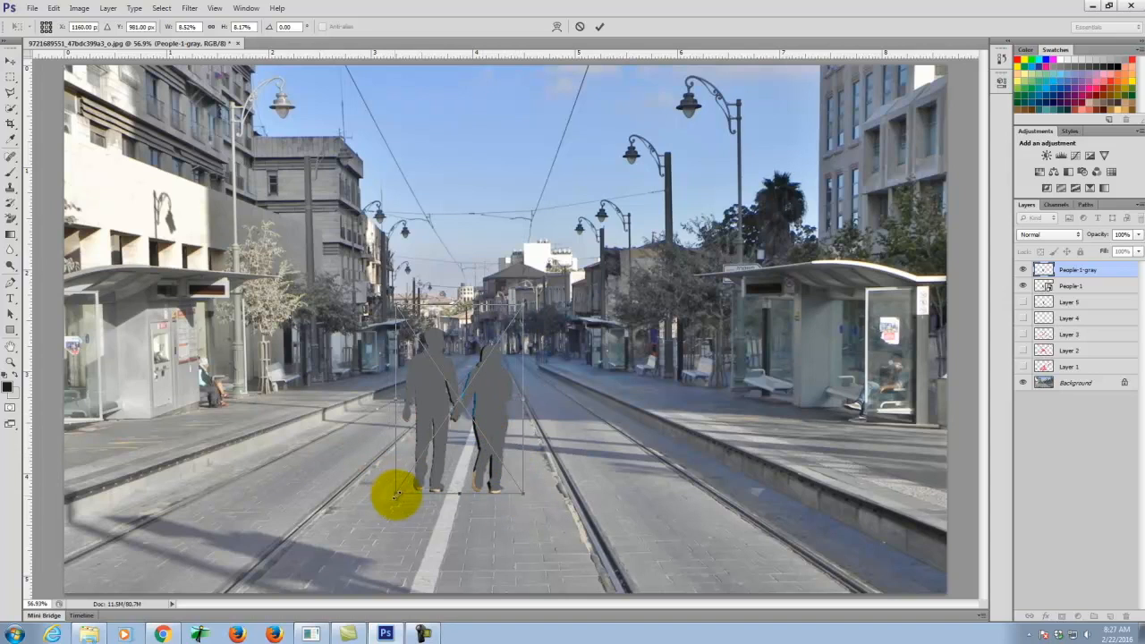
{"action": "left_click_drag", "start_coordinate": [395, 492], "coordinate": [394, 493]}
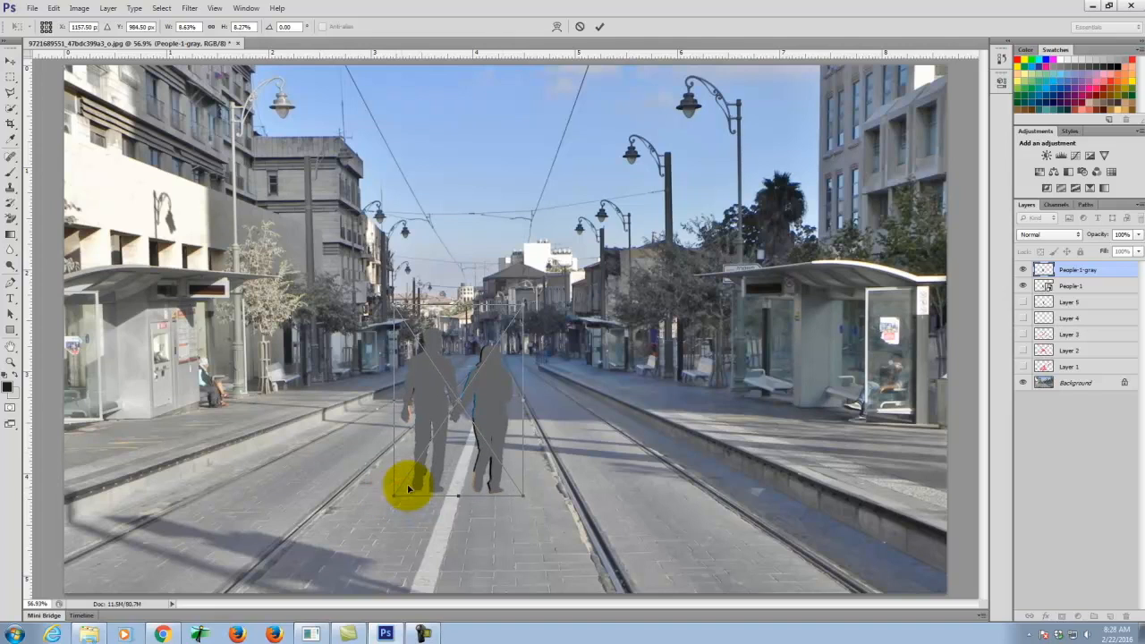
{"action": "key", "text": "Left"}
{"action": "key", "text": "Right"}
{"action": "key", "text": "Right"}
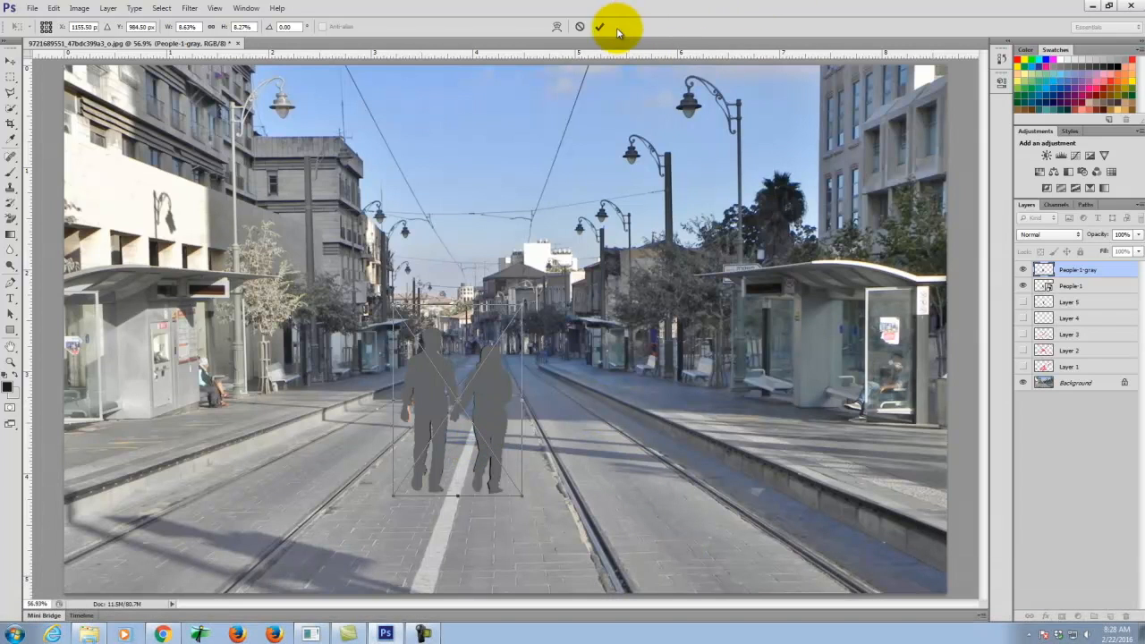
{"action": "left_click", "coordinate": [599, 29]}
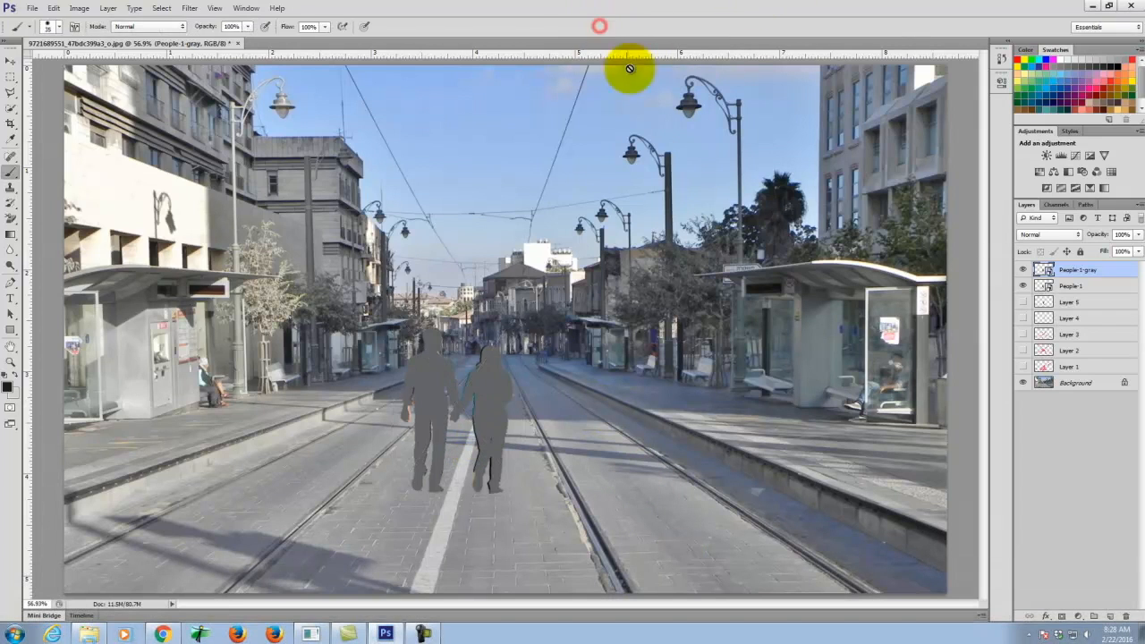
Distort the People-1-gray layer by lowering its upper corners so the silhouette lies on the road, slanting away from the couple's feet
{"action": "left_click", "coordinate": [1076, 286]}
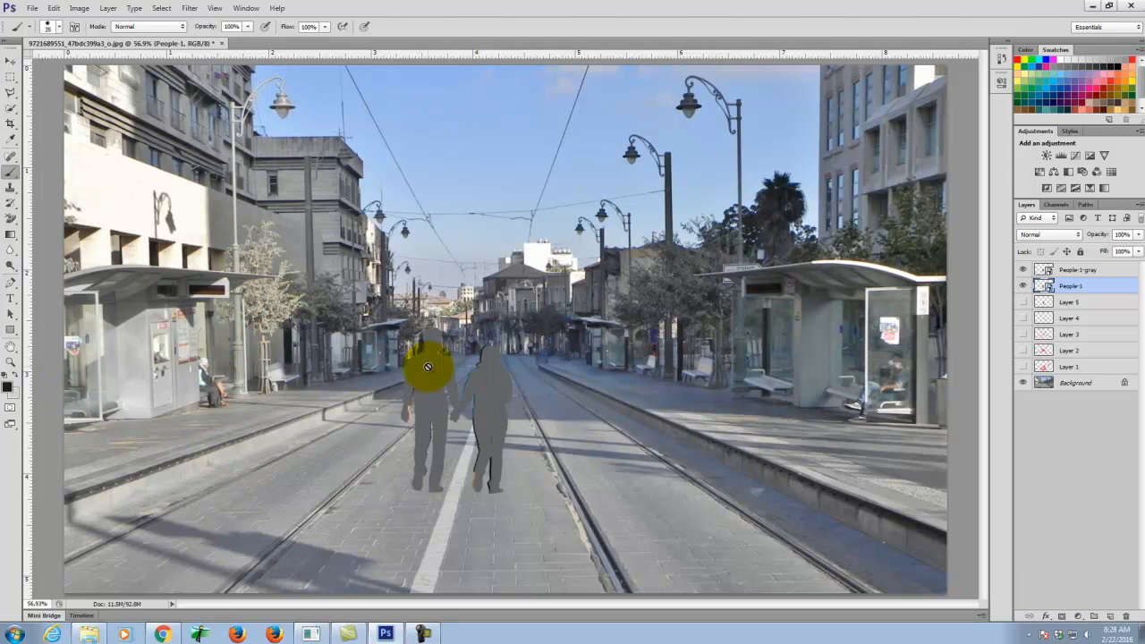
{"action": "left_click", "coordinate": [1075, 270]}
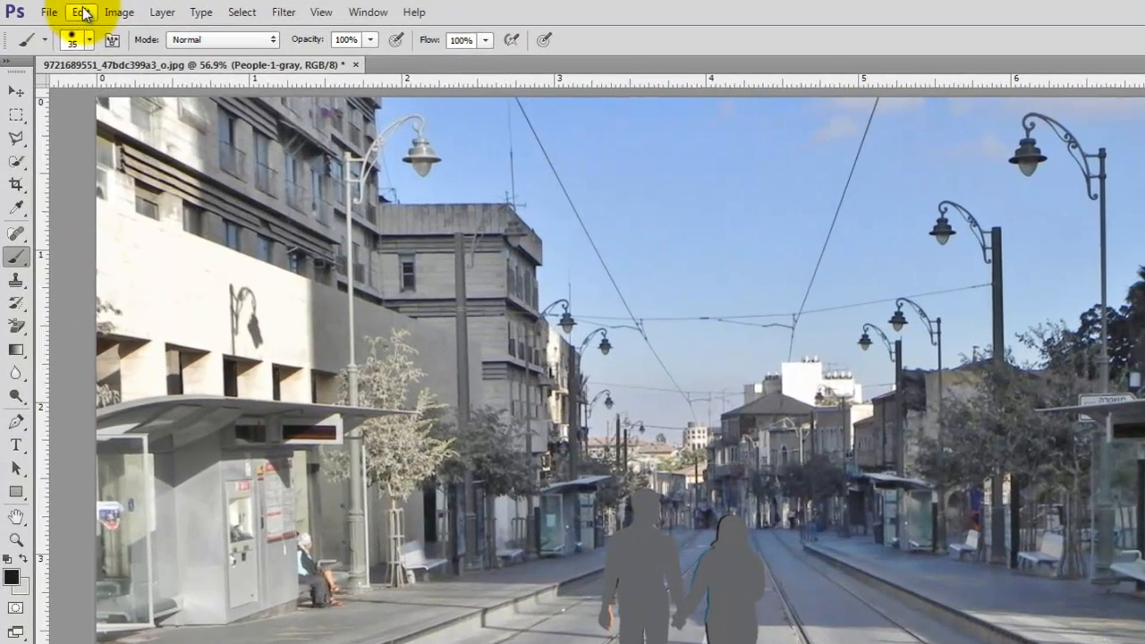
{"action": "left_click", "coordinate": [82, 12]}
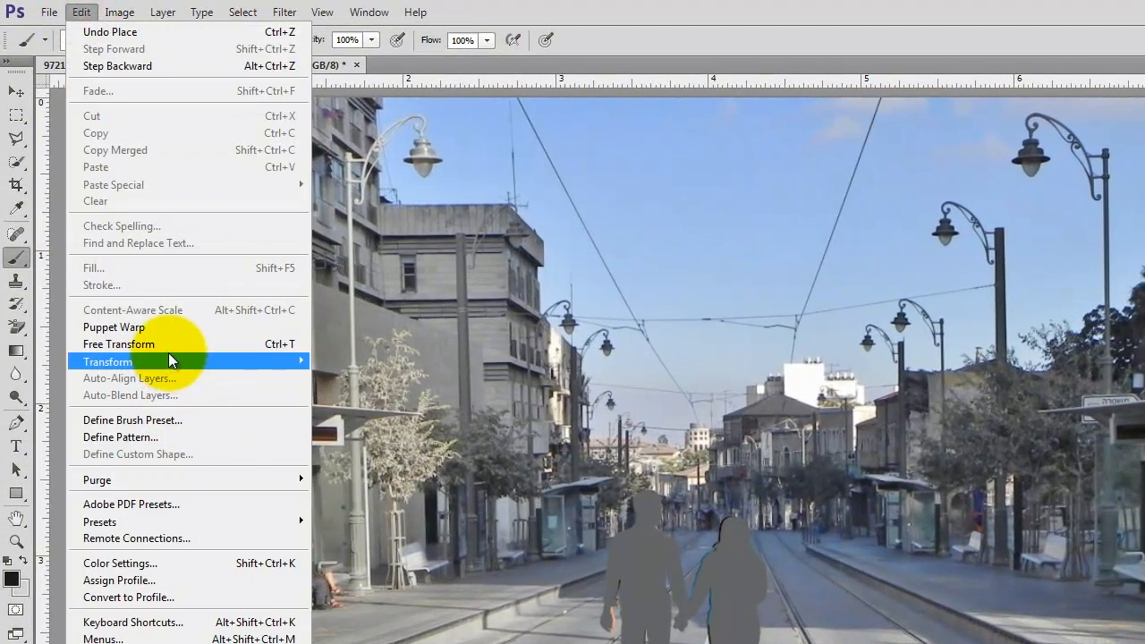
{"action": "mouse_move", "coordinate": [170, 359]}
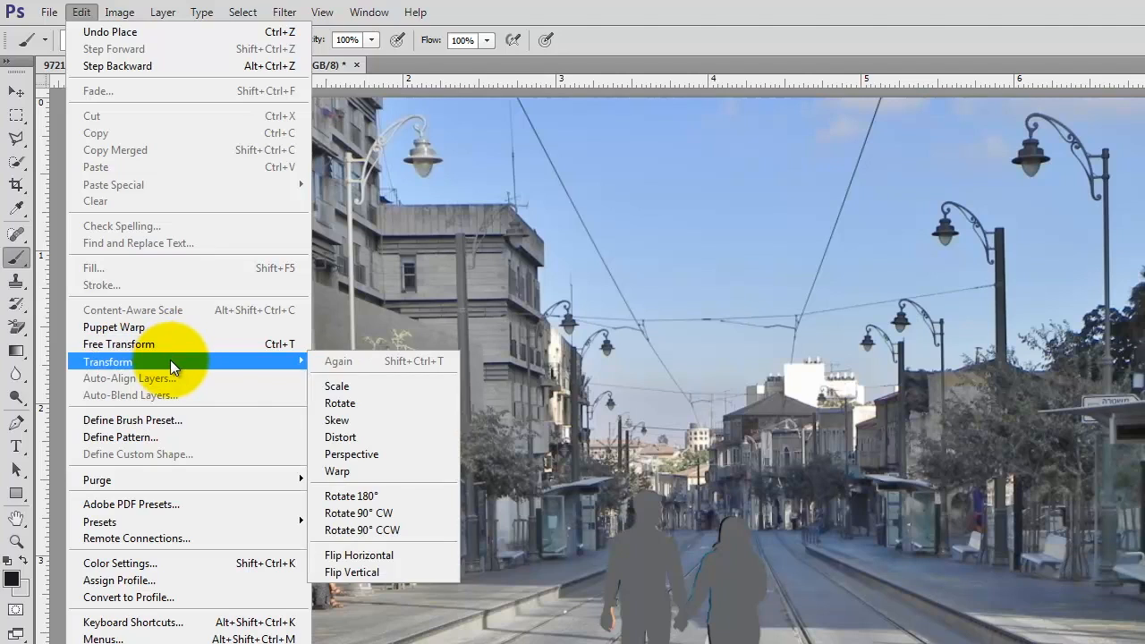
{"action": "left_click", "coordinate": [401, 420]}
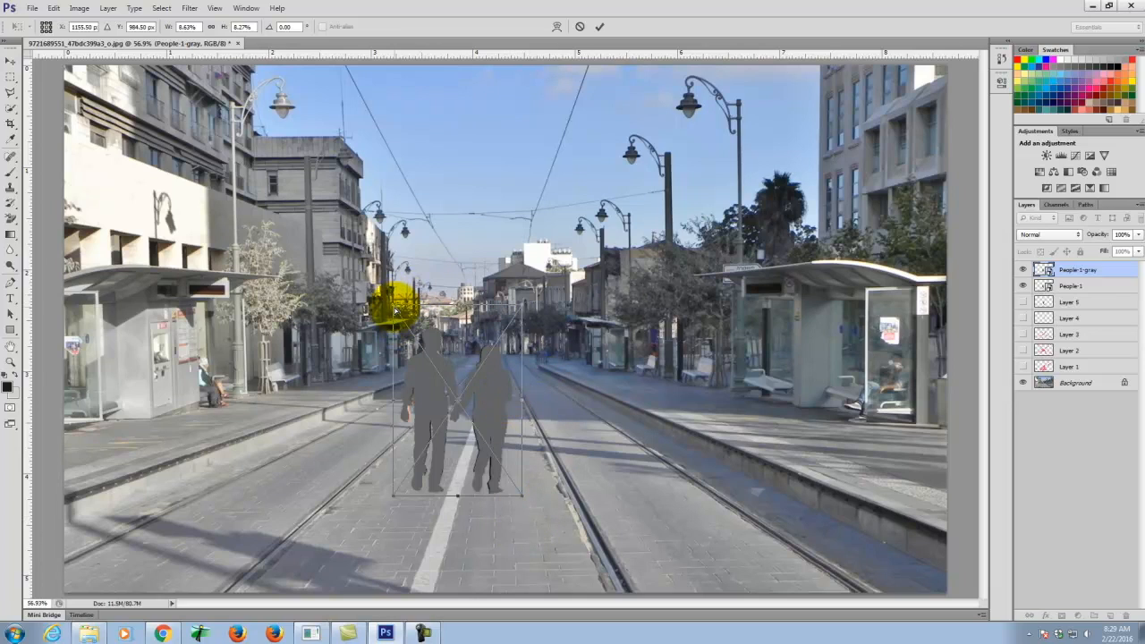
{"action": "left_click_drag", "start_coordinate": [394, 309], "coordinate": [393, 379]}
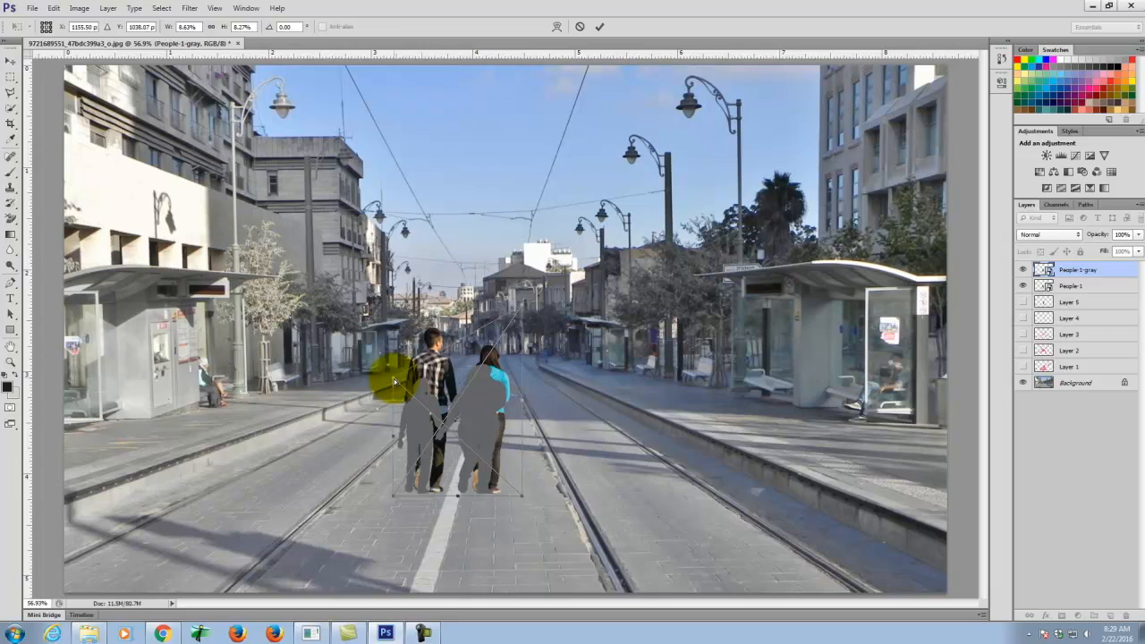
{"action": "left_click_drag", "start_coordinate": [393, 377], "coordinate": [319, 383]}
{"action": "left_click_drag", "start_coordinate": [522, 308], "coordinate": [424, 404]}
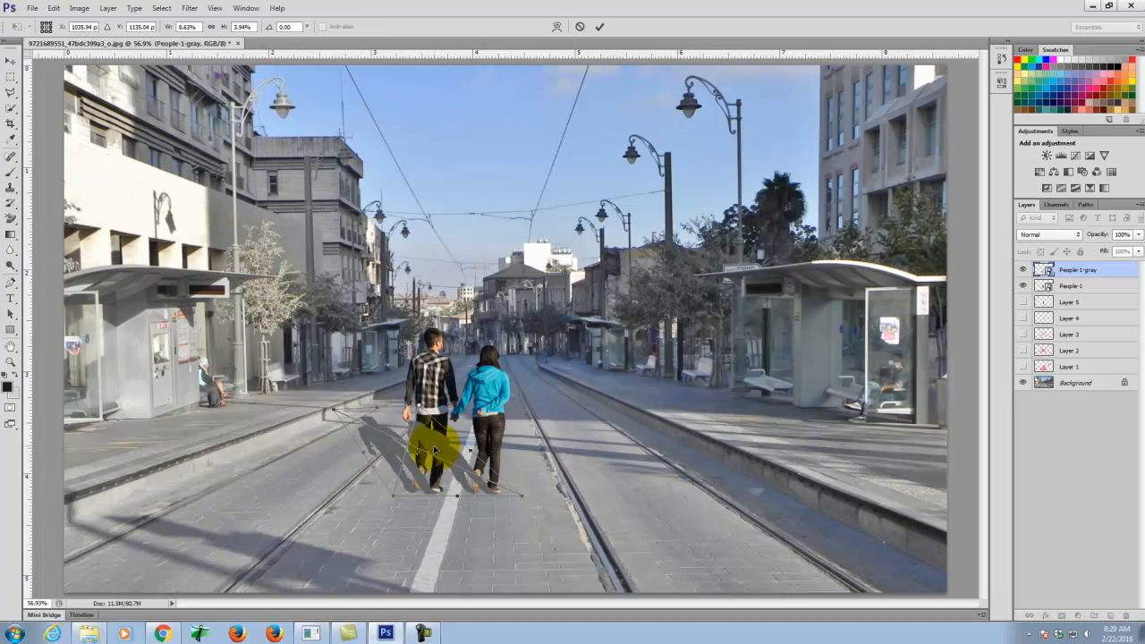
Flatten the distorted silhouette into a thin cast shadow stretching from the couple's feet across the near tram rail
{"action": "left_click_drag", "start_coordinate": [429, 434], "coordinate": [435, 443]}
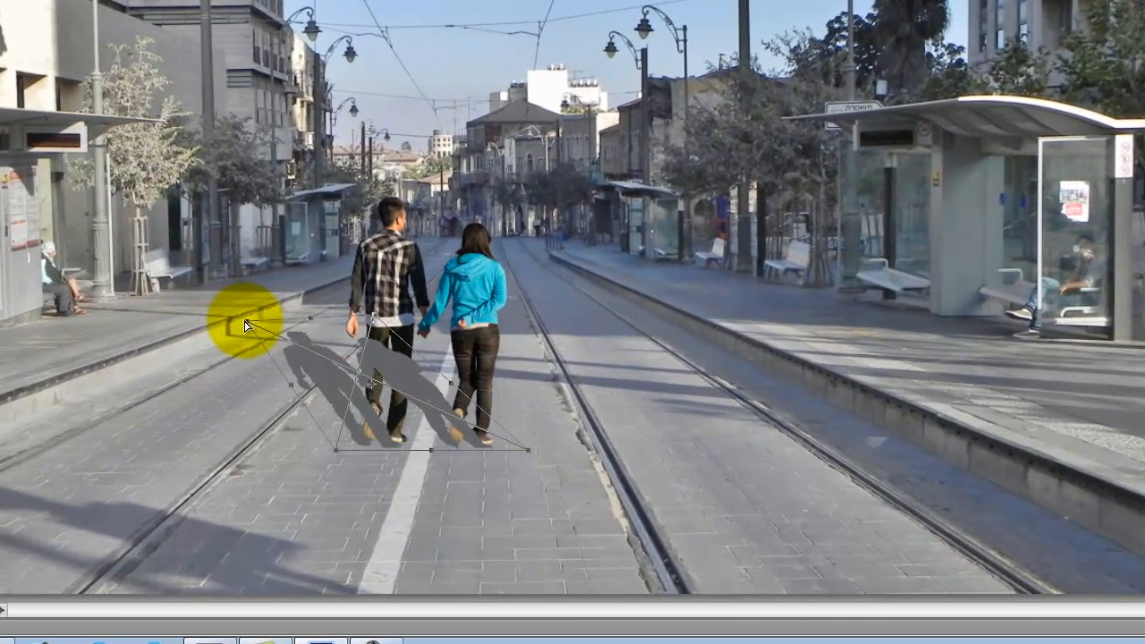
{"action": "left_click_drag", "start_coordinate": [244, 325], "coordinate": [206, 376]}
{"action": "left_click_drag", "start_coordinate": [308, 361], "coordinate": [263, 405]}
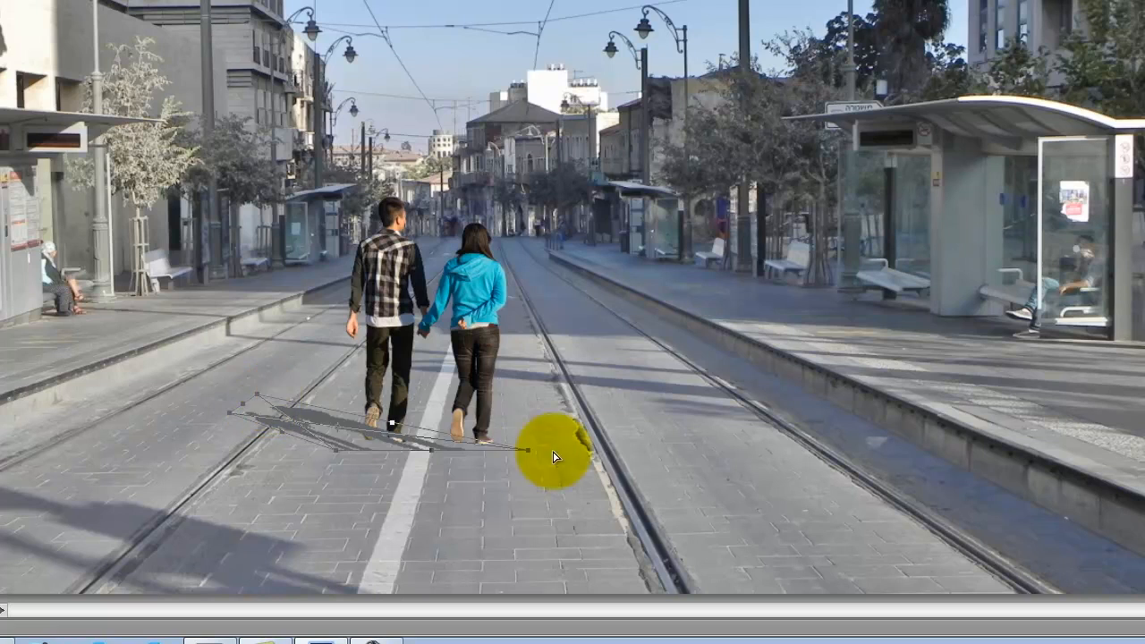
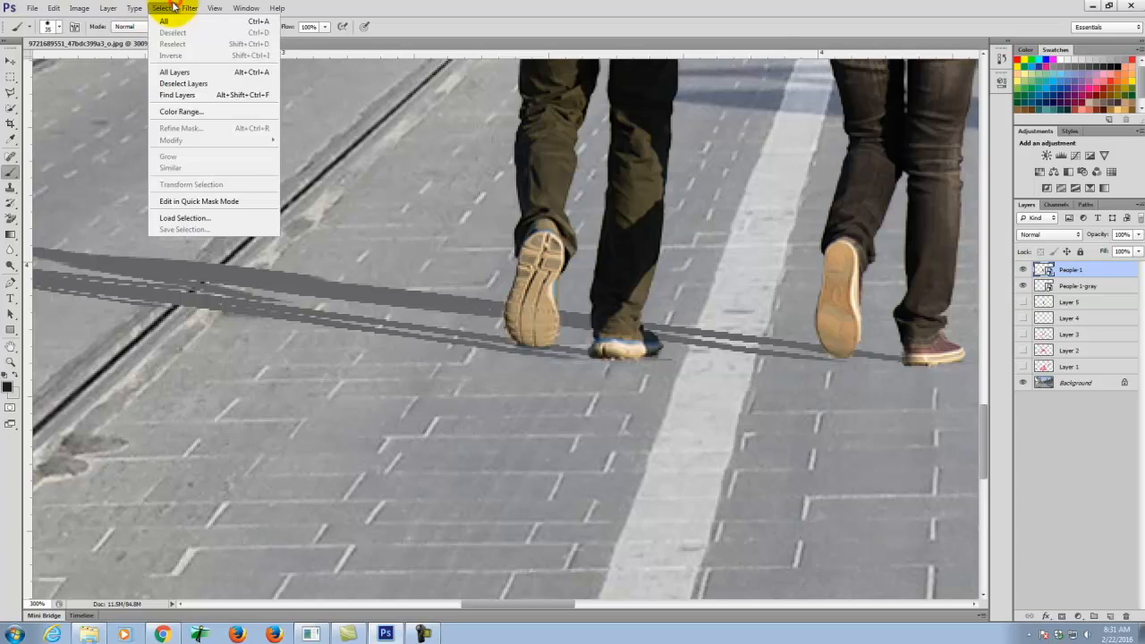
{"action": "mouse_move", "coordinate": [53, 7]}
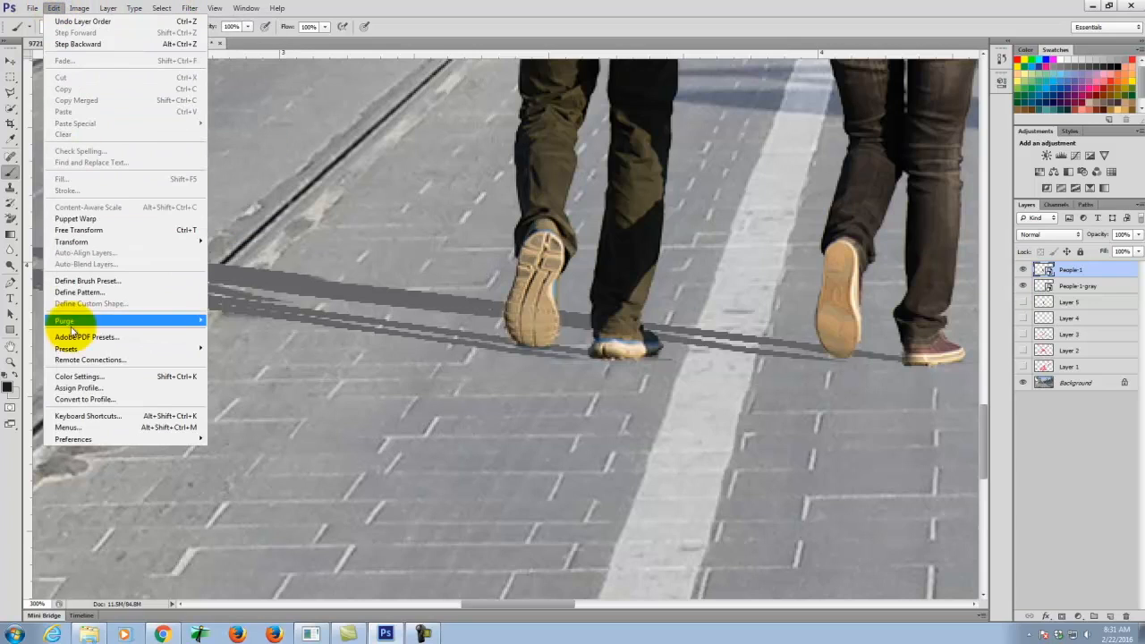
{"action": "mouse_move", "coordinate": [78, 248]}
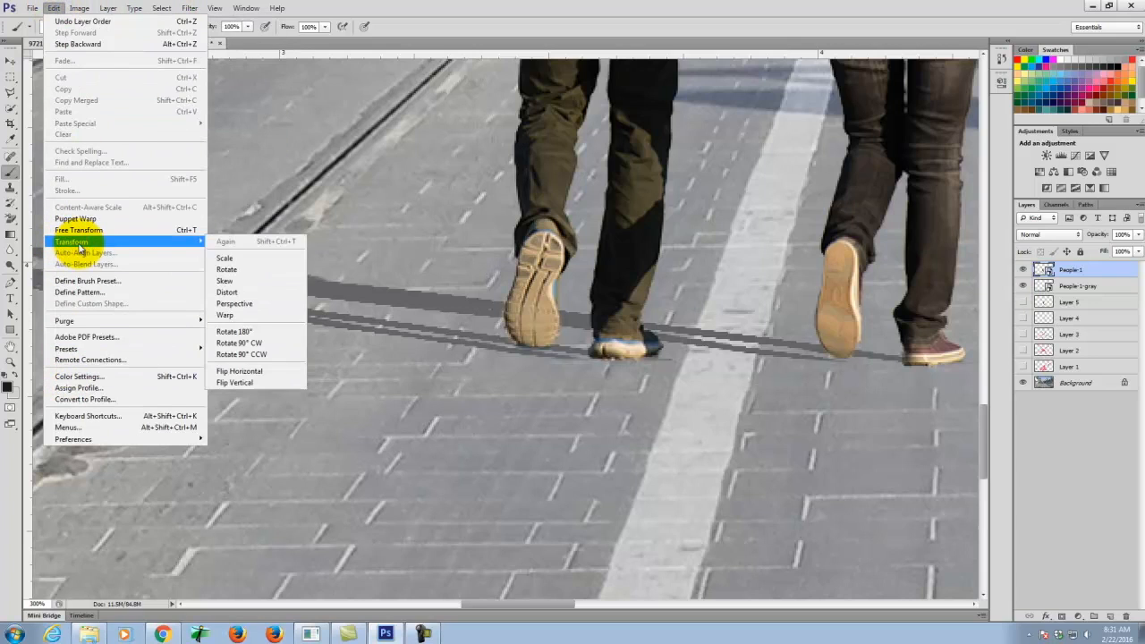
{"action": "left_click", "coordinate": [224, 258]}
{"action": "key", "text": "ctrl+alt+z"}
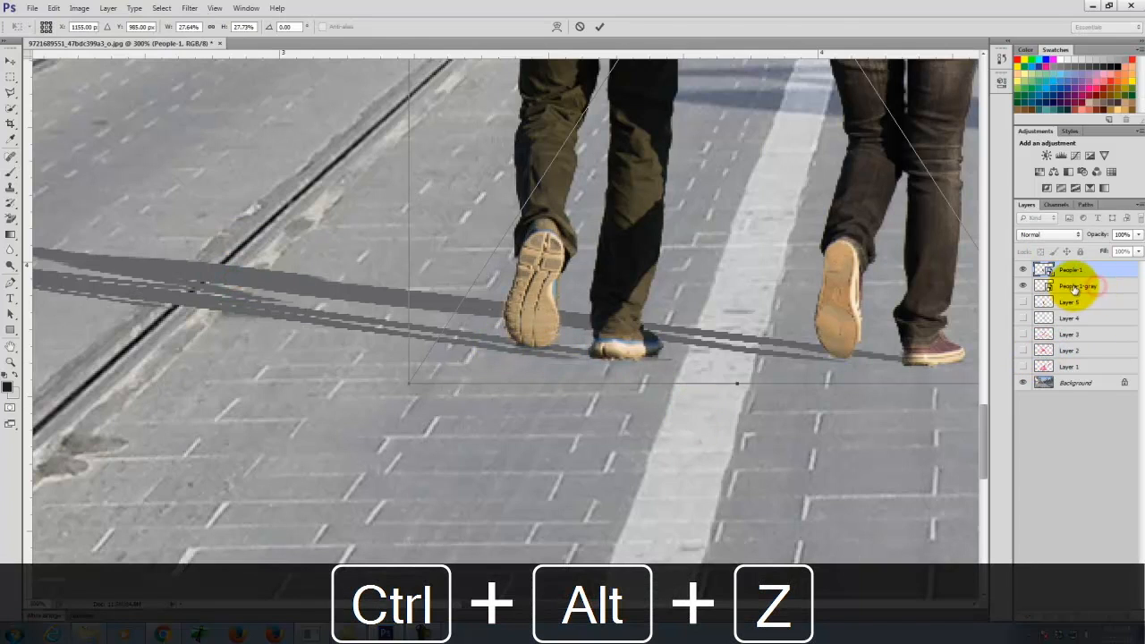
{"action": "left_click", "coordinate": [579, 26]}
Skew the People-1-gray shadow layer, shifting its near corner so the shadow's lower edge meets the man's shoes
{"action": "left_click", "coordinate": [1073, 285]}
{"action": "left_click", "coordinate": [54, 9]}
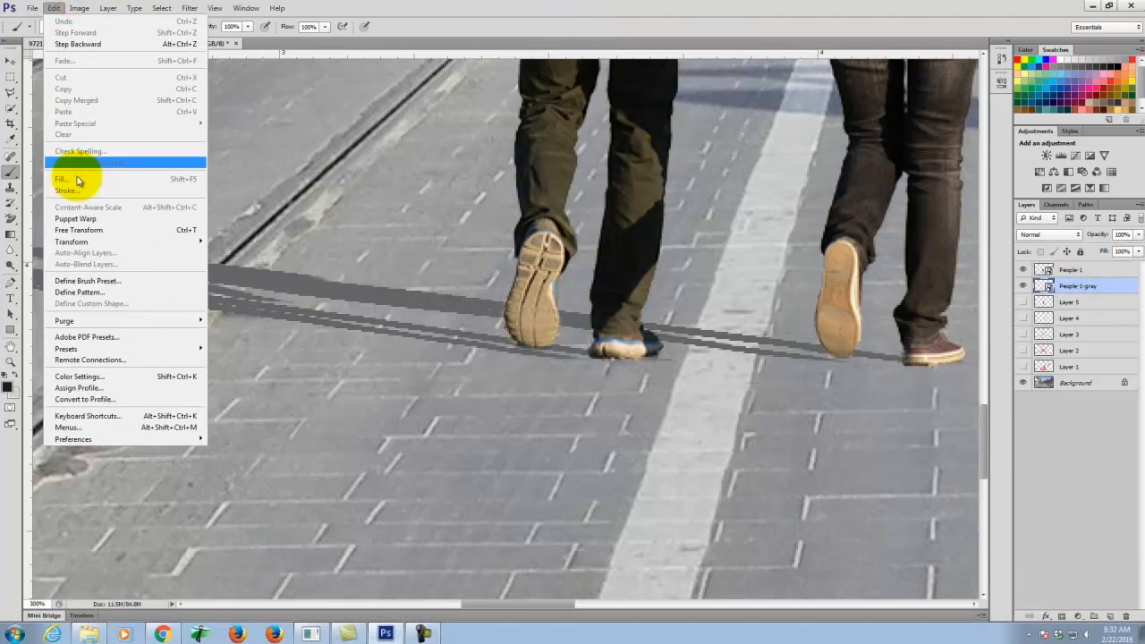
{"action": "mouse_move", "coordinate": [77, 242]}
{"action": "left_click", "coordinate": [257, 278]}
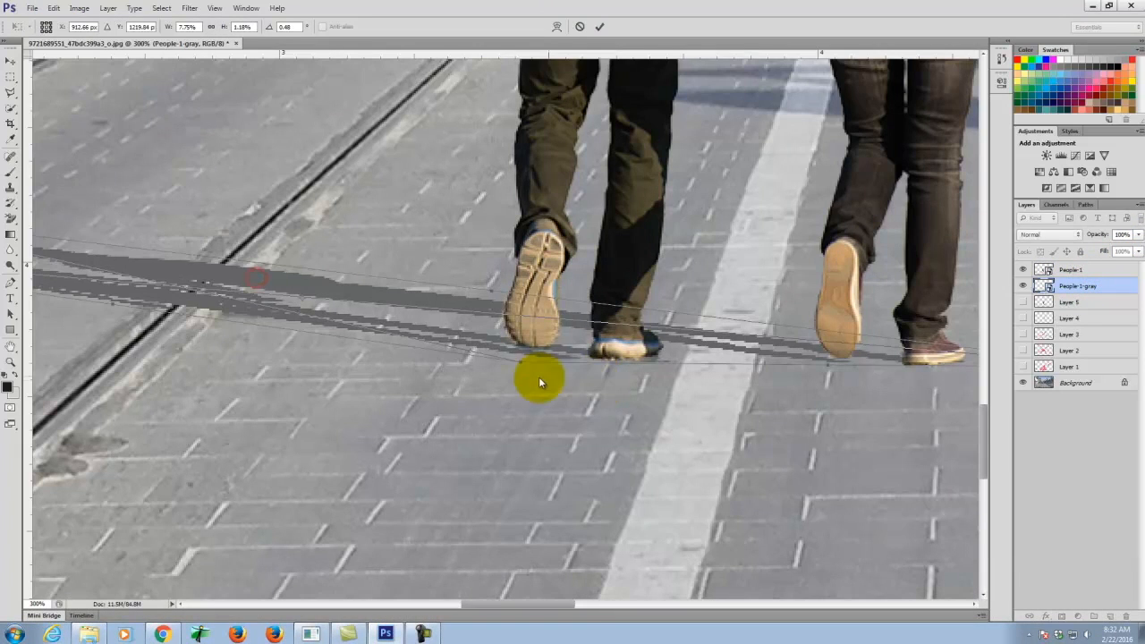
{"action": "left_click_drag", "start_coordinate": [518, 361], "coordinate": [474, 337]}
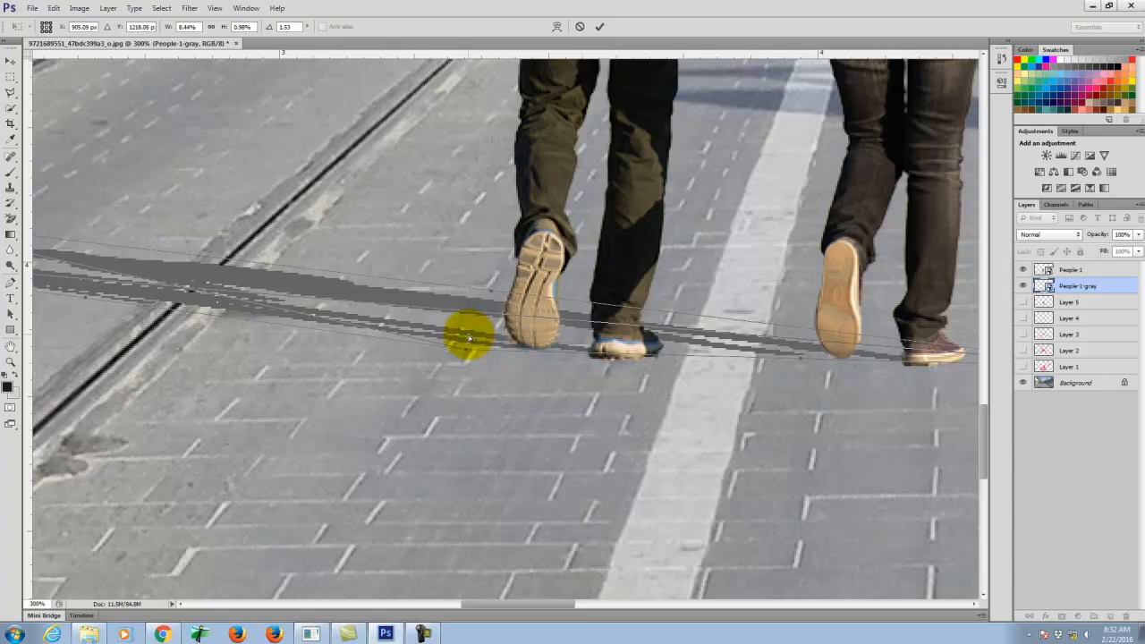
Stretch the shadow's far corner beyond the woman's shoe so the shadow meets her feet, and commit the transform
{"action": "key", "text": "space"}
{"action": "left_click_drag", "start_coordinate": [839, 424], "coordinate": [484, 431]}
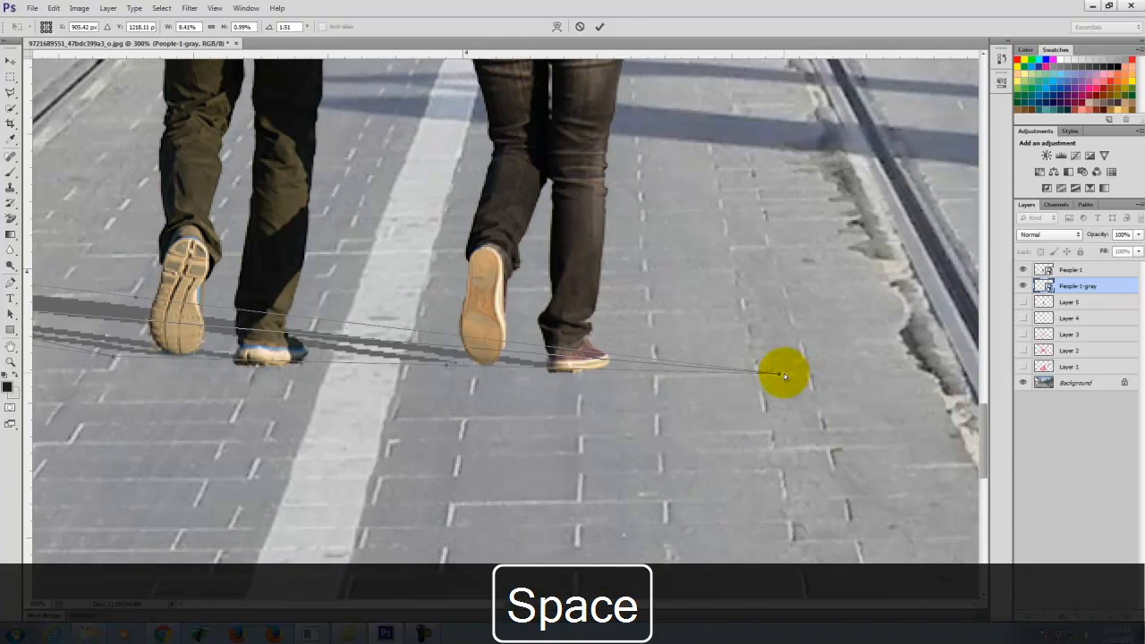
{"action": "left_click_drag", "start_coordinate": [778, 374], "coordinate": [850, 383]}
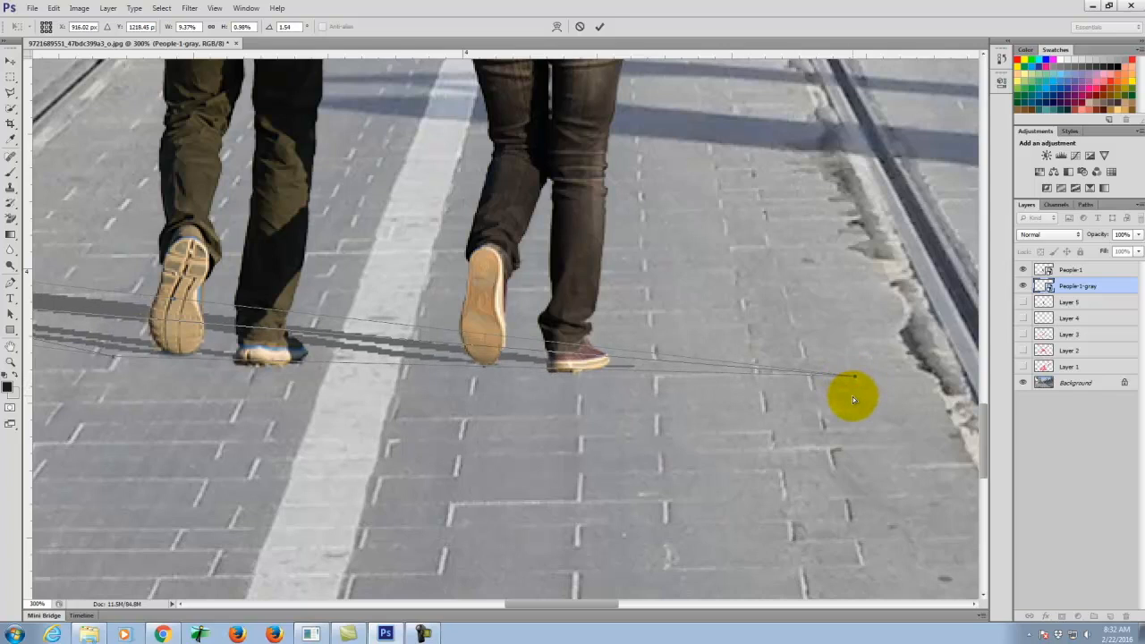
{"action": "left_click_drag", "start_coordinate": [845, 377], "coordinate": [849, 382]}
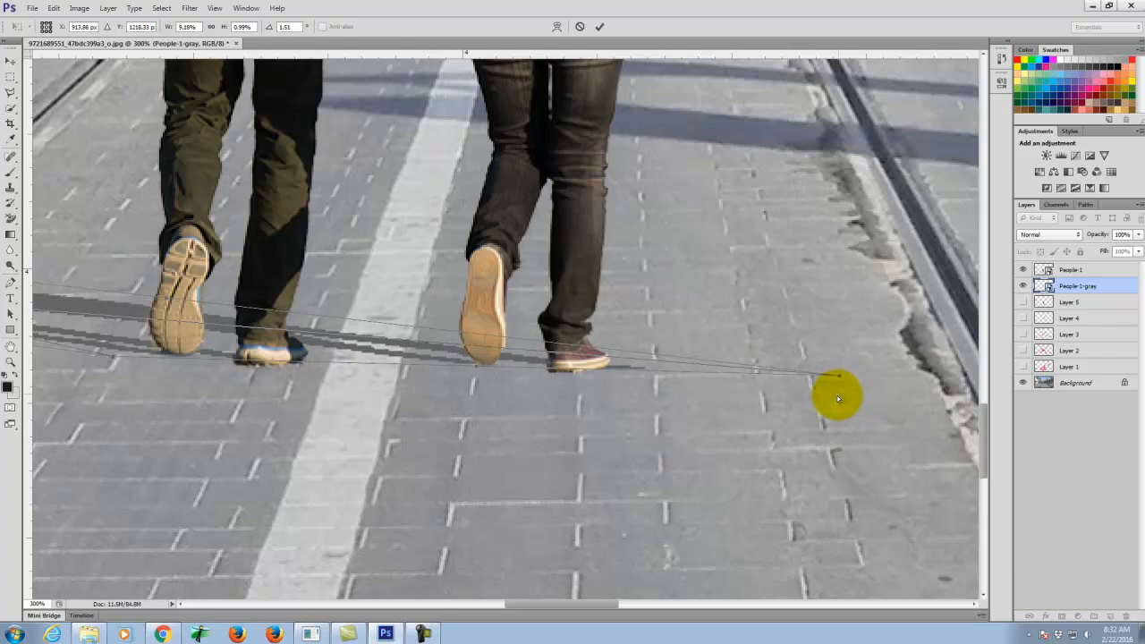
{"action": "mouse_move", "coordinate": [838, 376]}
{"action": "left_mouse_down"}
{"action": "mouse_move", "coordinate": [813, 372]}
{"action": "mouse_move", "coordinate": [819, 384]}
{"action": "left_mouse_up"}
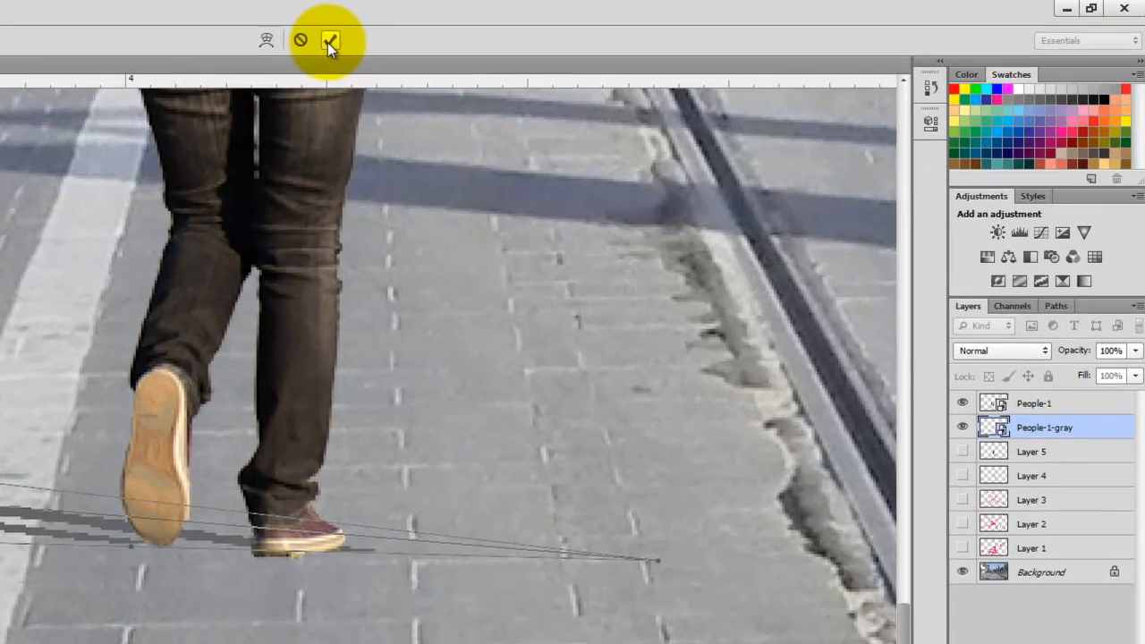
{"action": "left_click", "coordinate": [328, 41]}
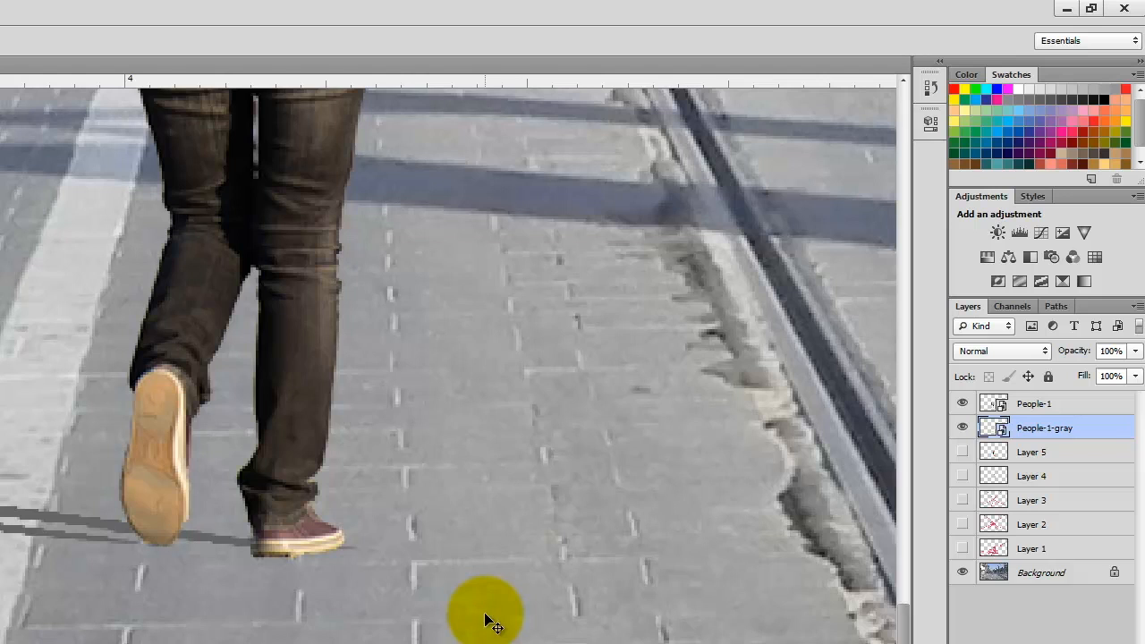
{"action": "key", "text": "ctrl+0"}
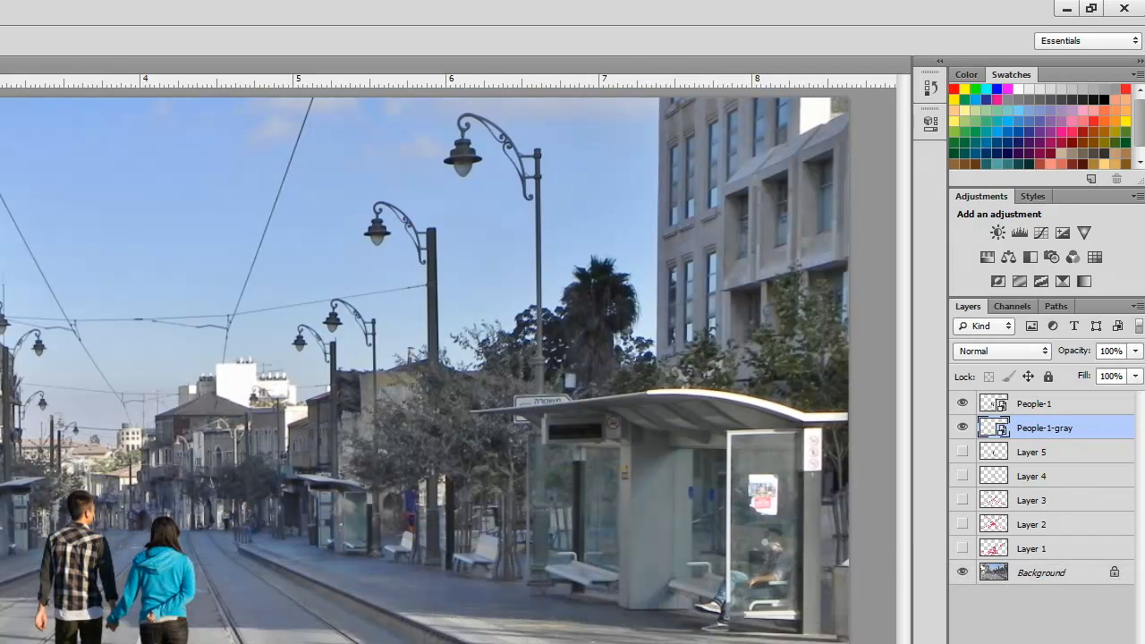
{"action": "key", "text": "ctrl+equal"}
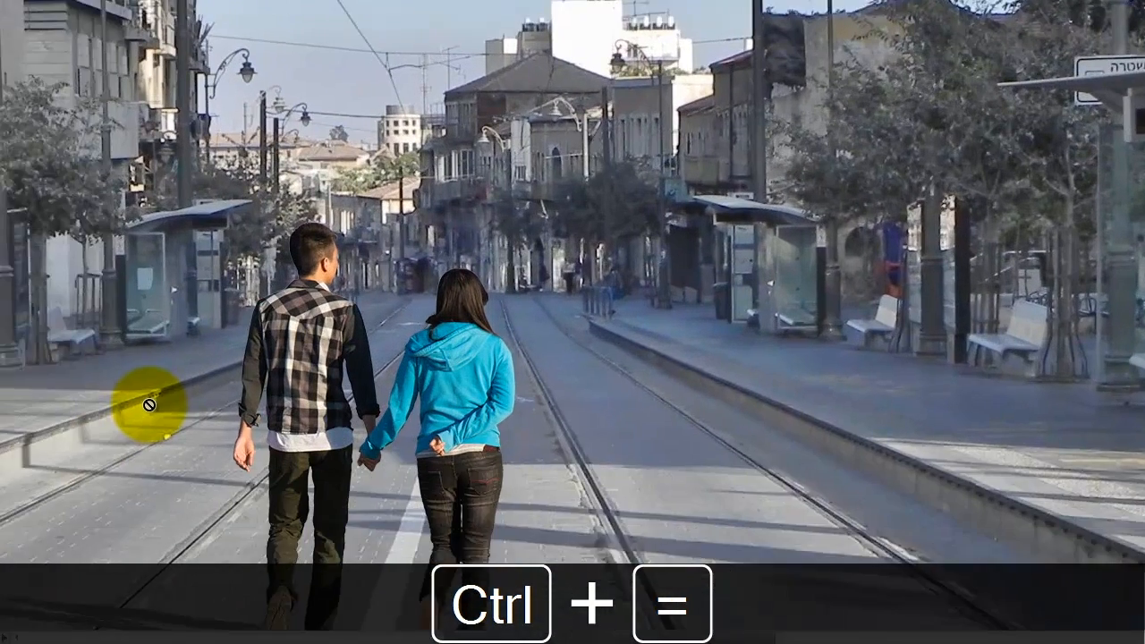
Set the blend mode of the People-1-gray shadow layer to Multiply
{"action": "key", "text": "space"}
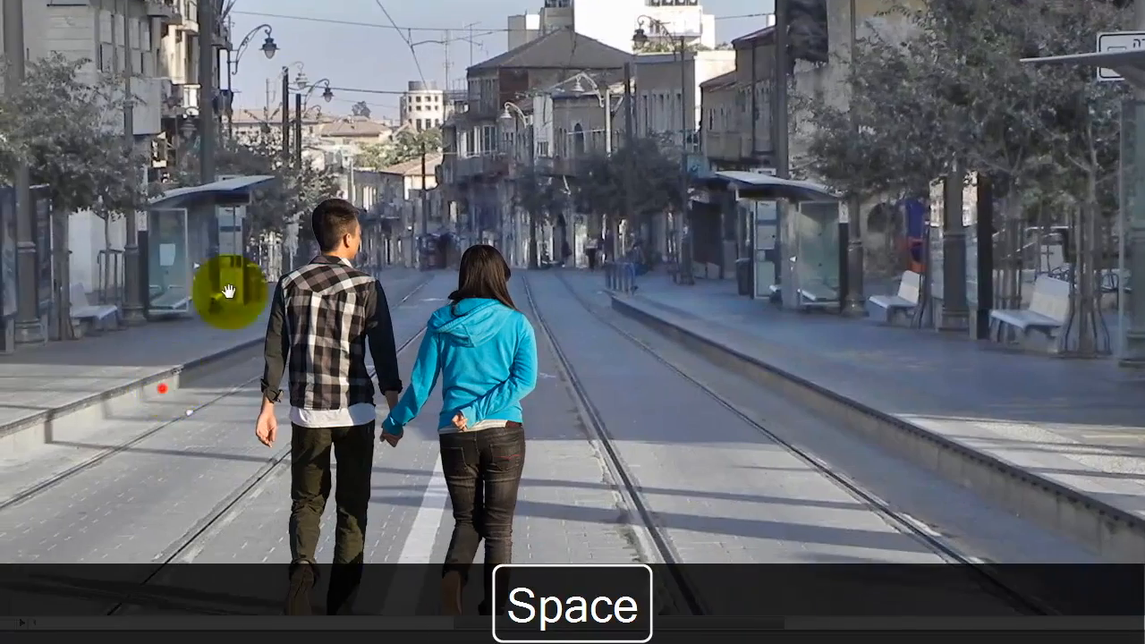
{"action": "left_click_drag", "start_coordinate": [228, 291], "coordinate": [349, 63]}
{"action": "key", "text": "ctrl+equal"}
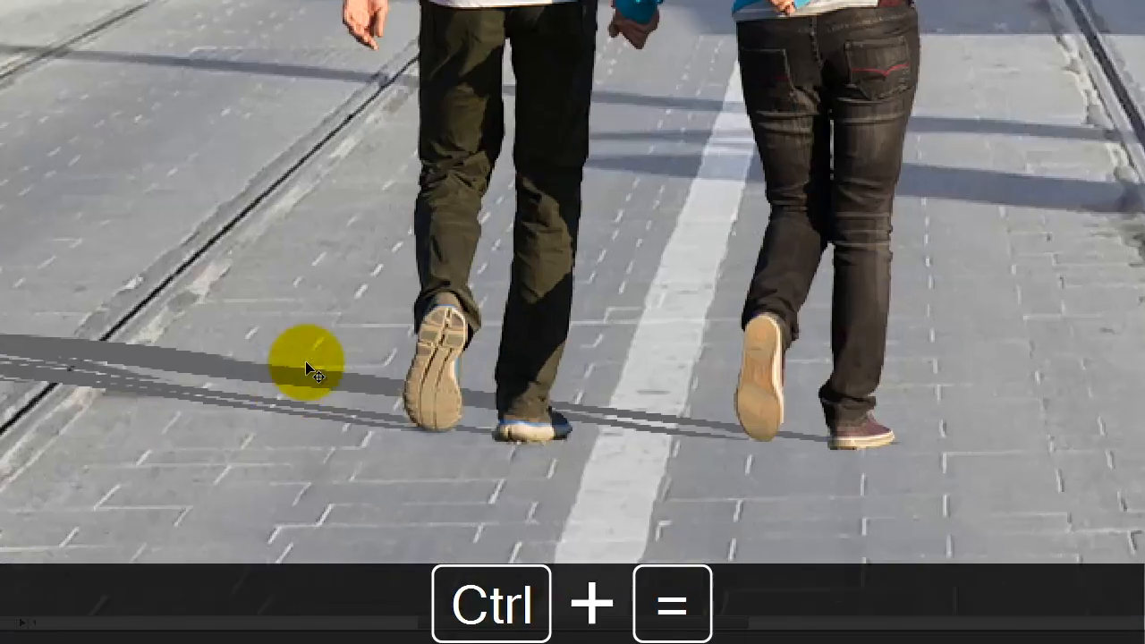
{"action": "key", "text": "ctrl+equal"}
{"action": "key", "text": "space"}
{"action": "left_click_drag", "start_coordinate": [307, 314], "coordinate": [40, 472]}
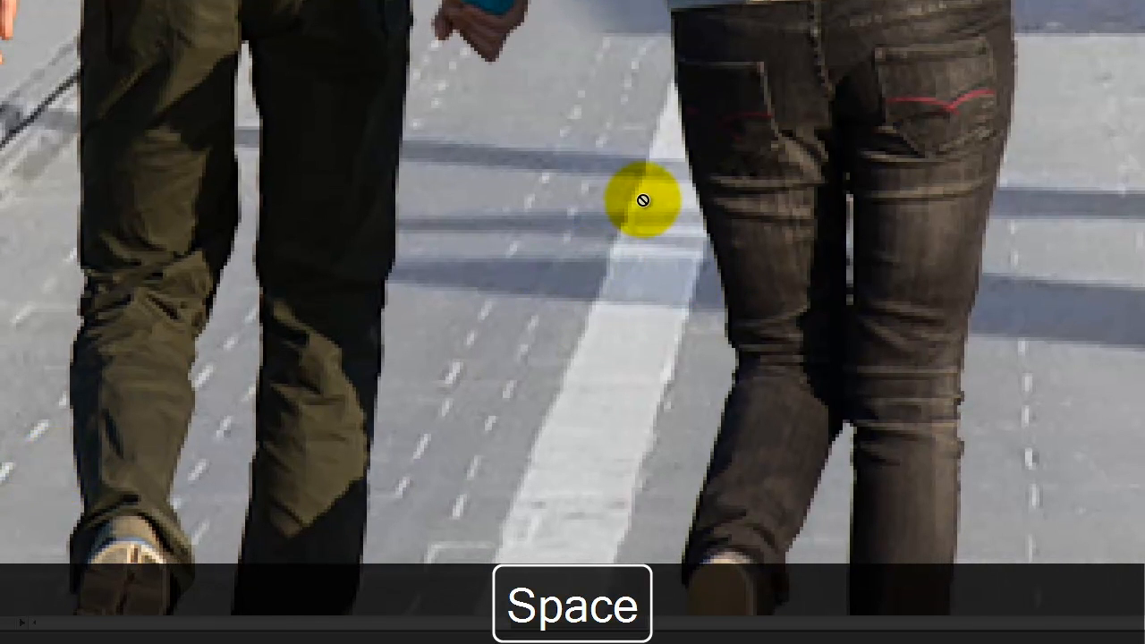
{"action": "left_click_drag", "start_coordinate": [121, 370], "coordinate": [305, 318]}
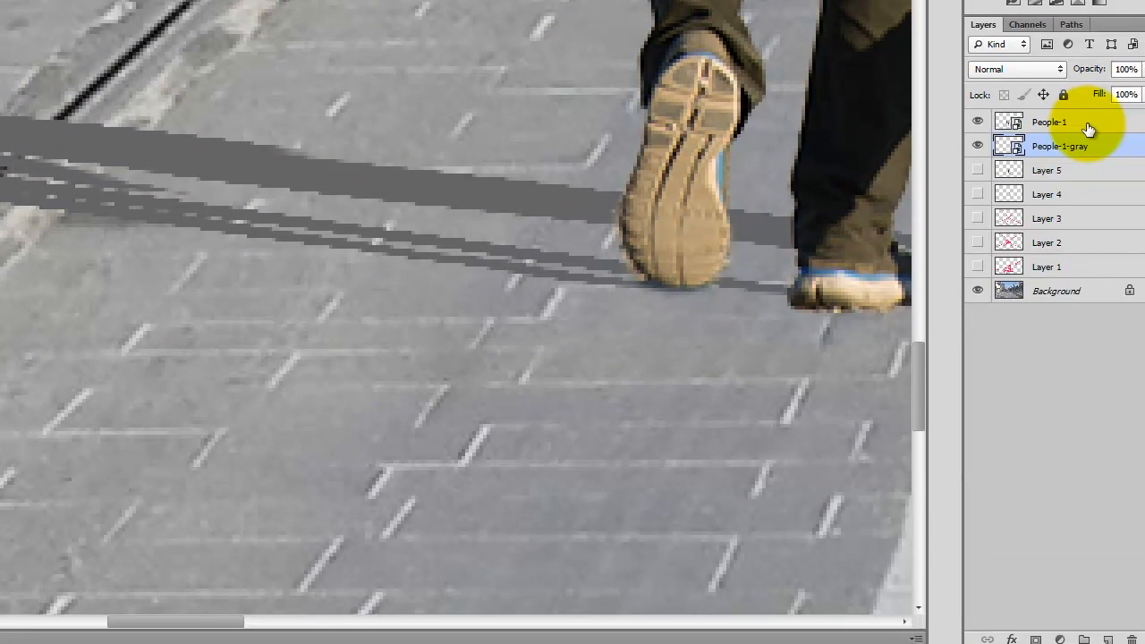
{"action": "left_click", "coordinate": [1073, 118]}
{"action": "left_click", "coordinate": [1074, 134]}
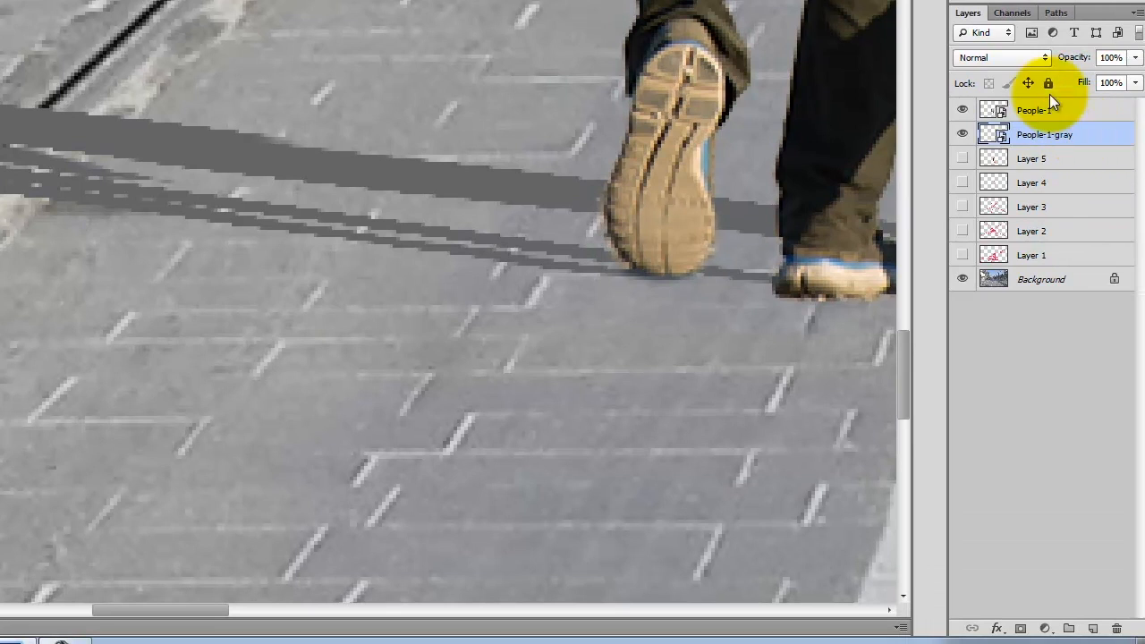
{"action": "left_click", "coordinate": [1000, 58]}
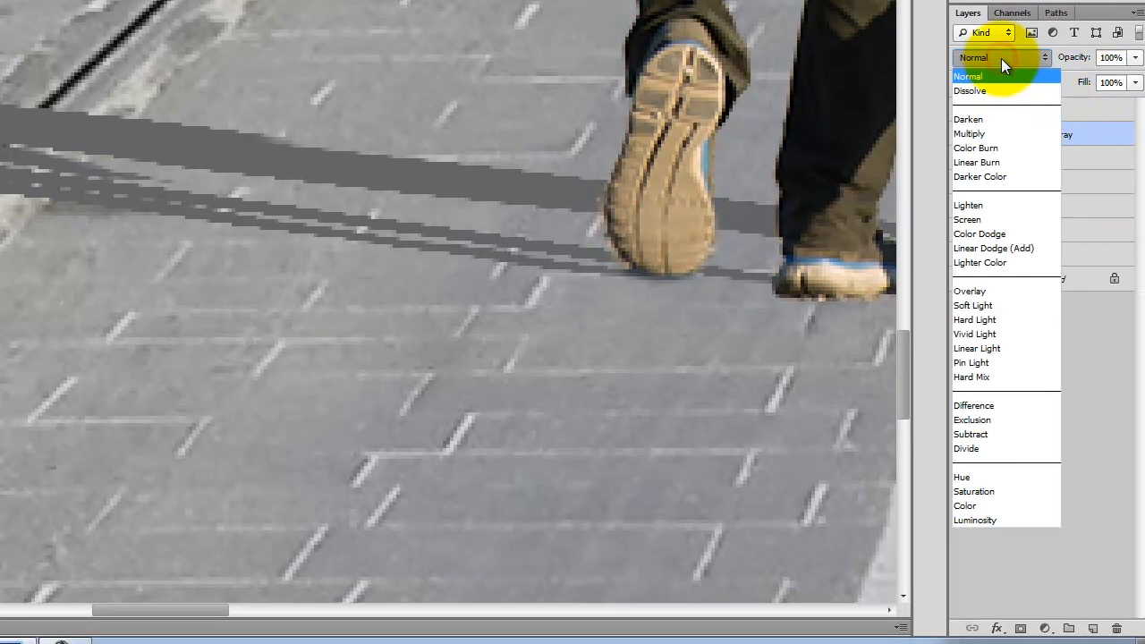
{"action": "left_click", "coordinate": [997, 134]}
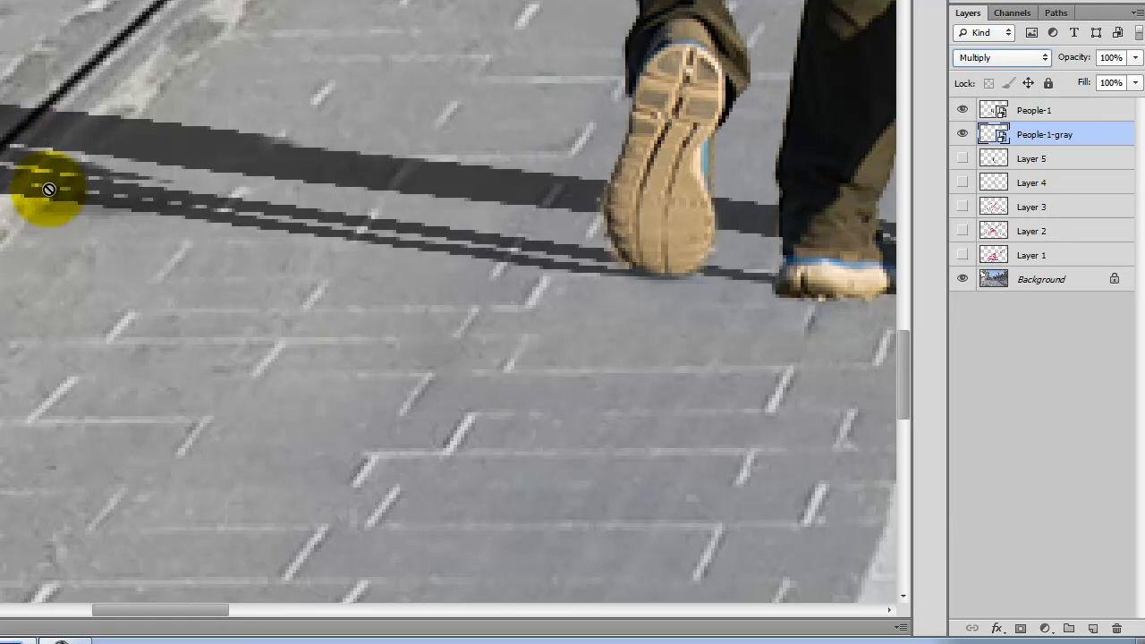
Lower the opacity of the People-1-gray shadow layer to 63%
{"action": "key", "text": "ctrl+0"}
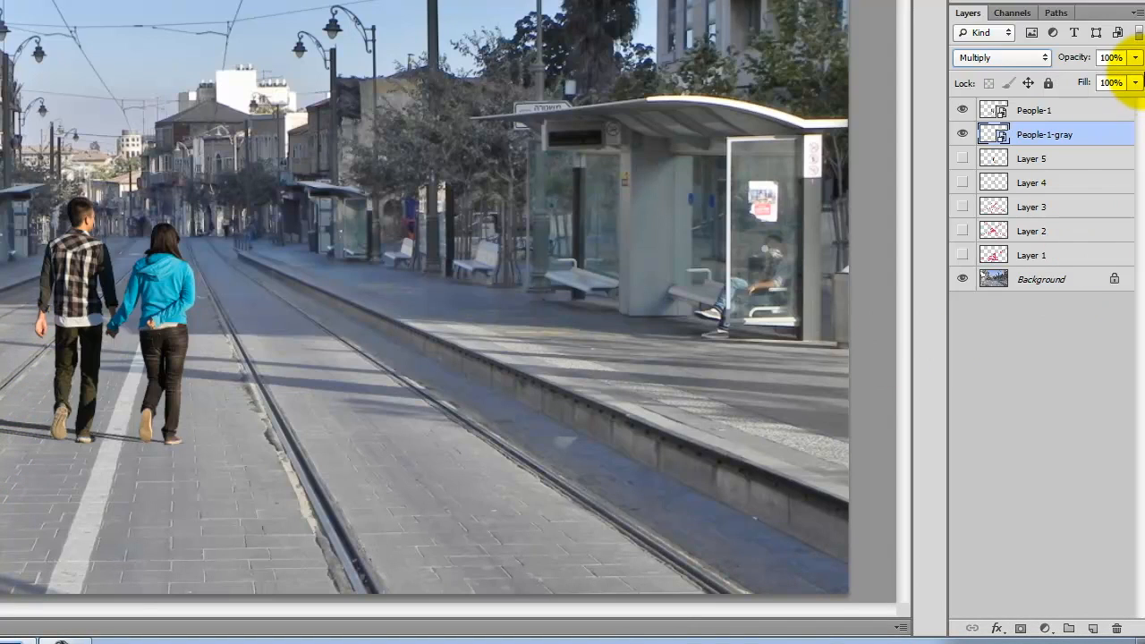
{"action": "left_click", "coordinate": [1135, 57]}
{"action": "left_click_drag", "start_coordinate": [1136, 83], "coordinate": [1117, 89]}
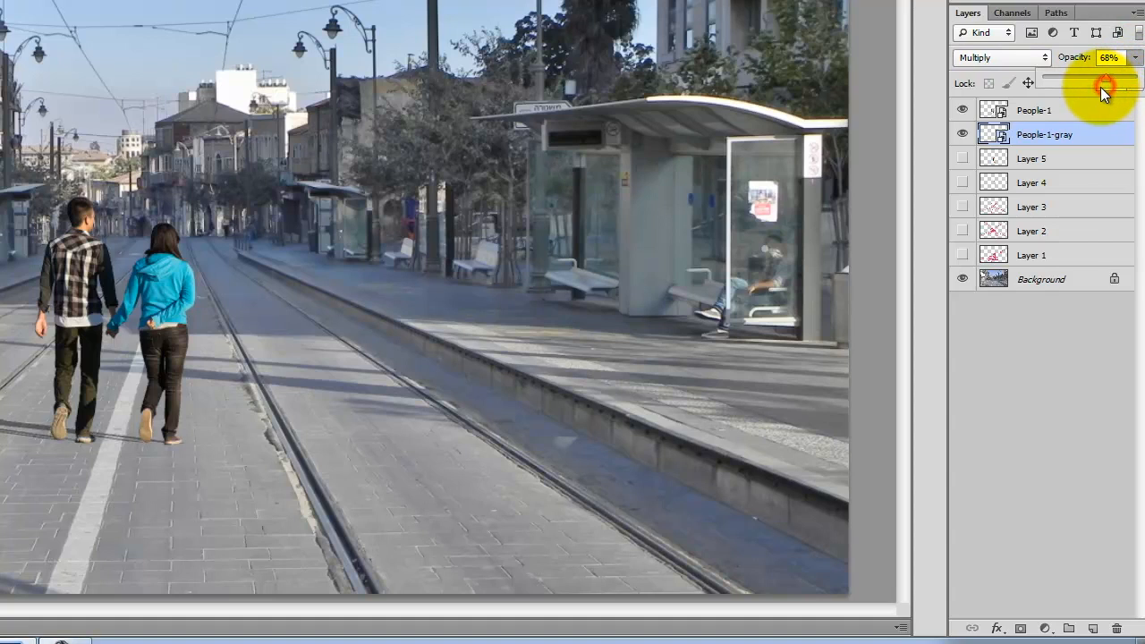
{"action": "left_click_drag", "start_coordinate": [1102, 77], "coordinate": [1079, 80]}
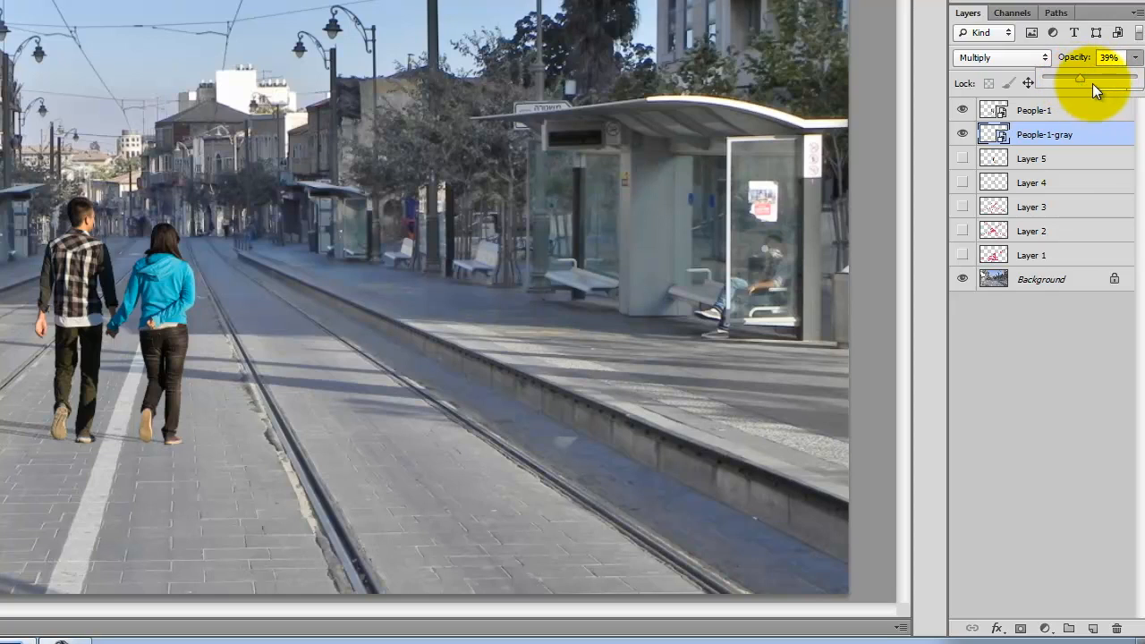
{"action": "left_click_drag", "start_coordinate": [1081, 80], "coordinate": [1099, 77]}
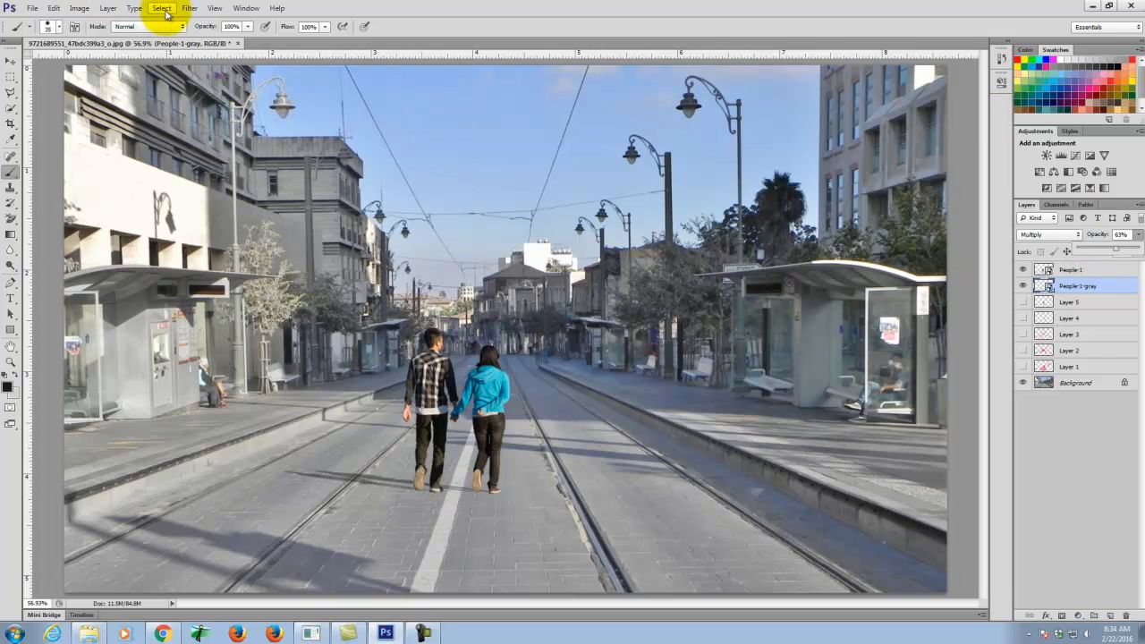
Add a Hue/Saturation adjustment layer clipped to People-1-gray, with hue +34 and saturation +79
{"action": "left_click", "coordinate": [107, 9]}
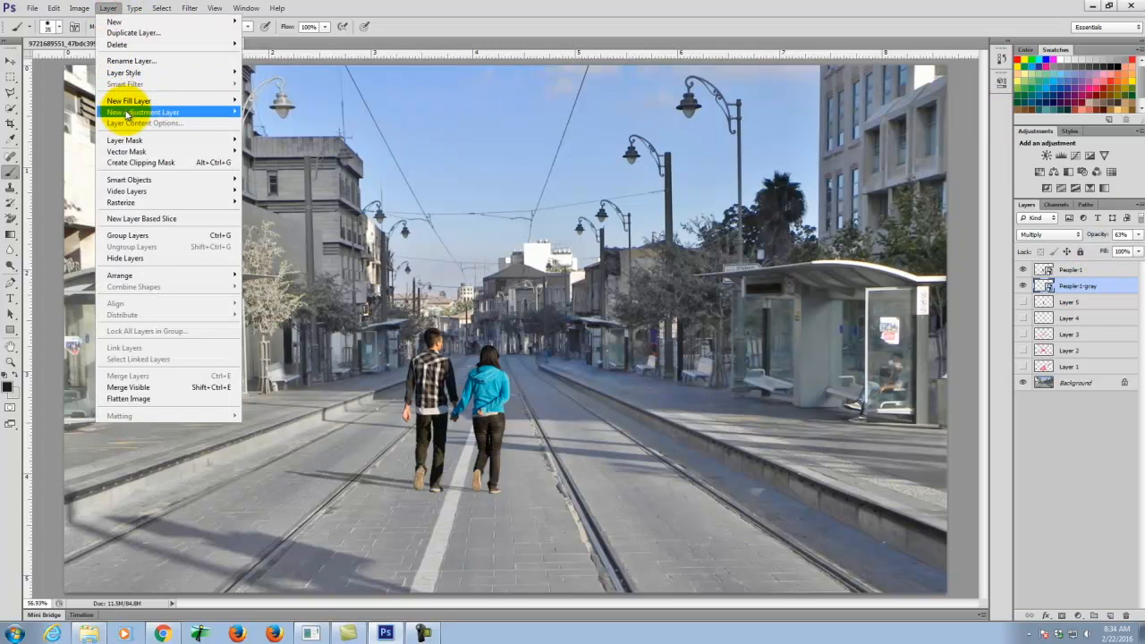
{"action": "mouse_move", "coordinate": [161, 114]}
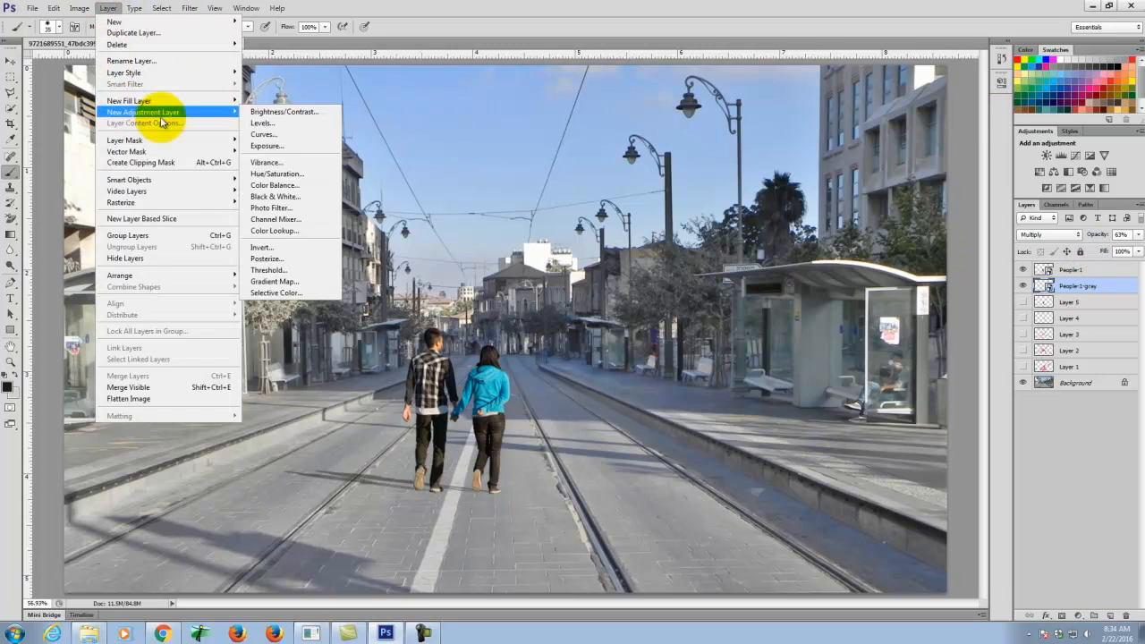
{"action": "left_click", "coordinate": [313, 174]}
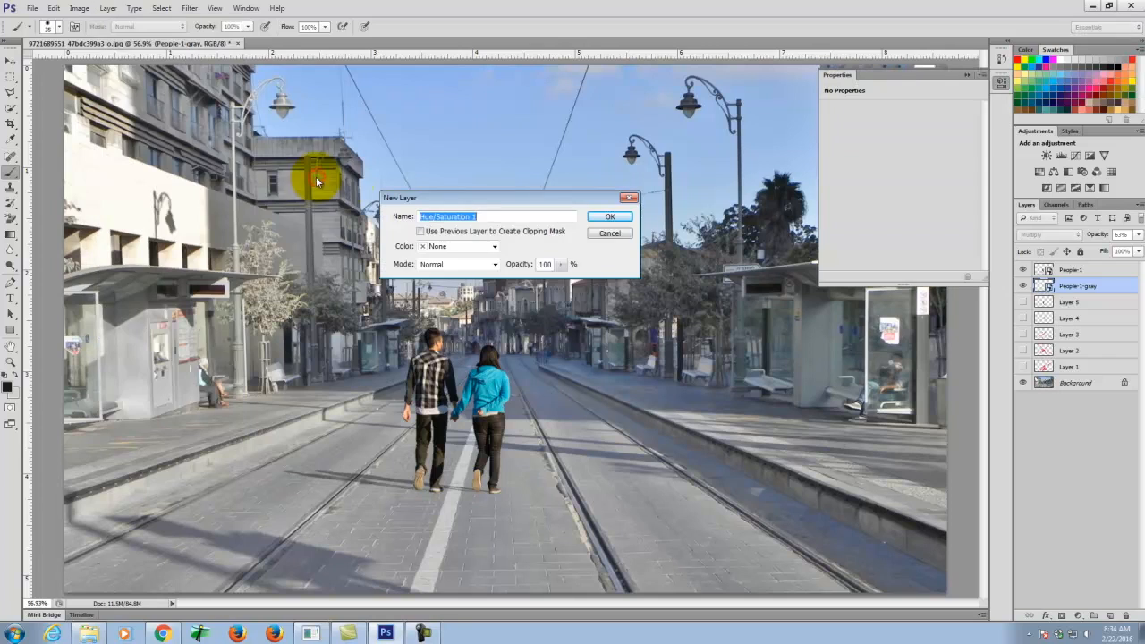
{"action": "left_click", "coordinate": [609, 217]}
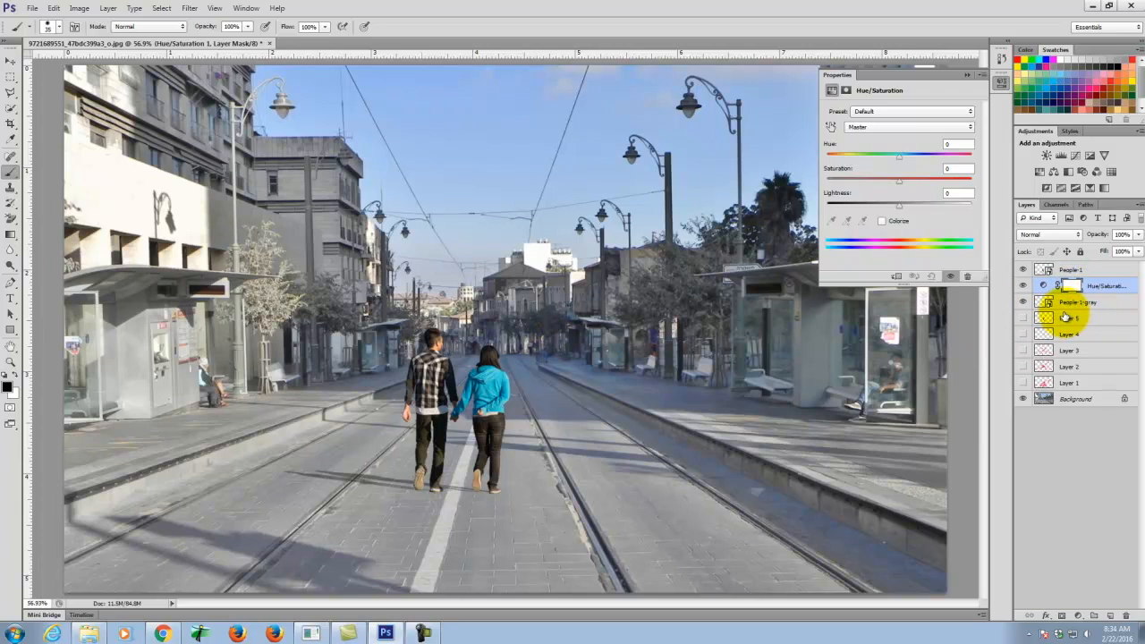
{"action": "key", "text": "ctrl+alt+g"}
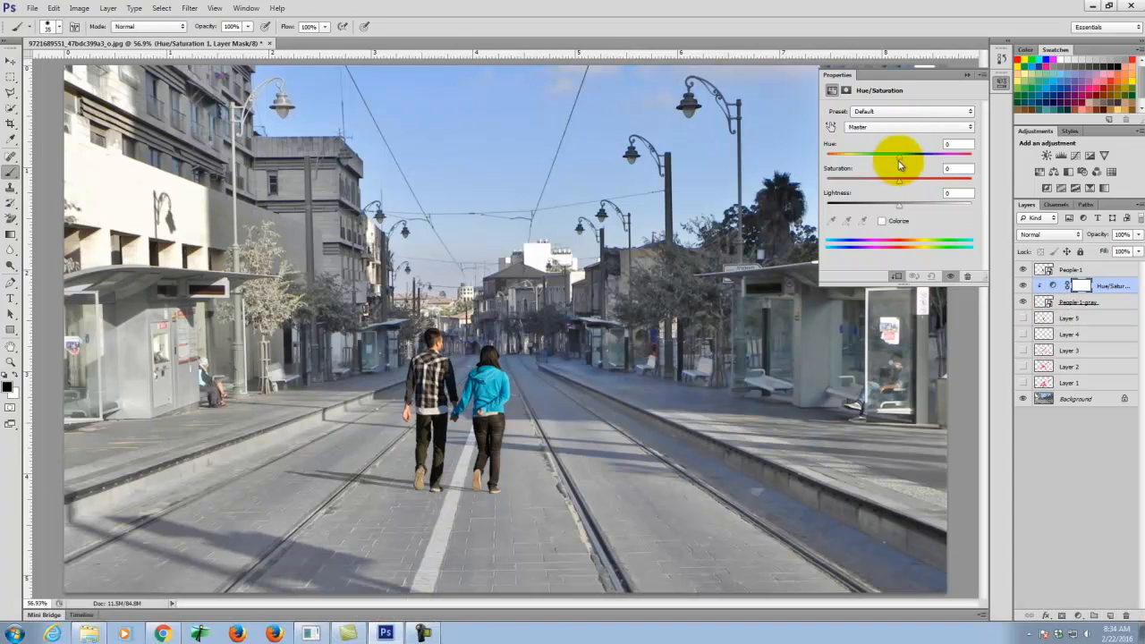
{"action": "left_click_drag", "start_coordinate": [898, 157], "coordinate": [938, 196]}
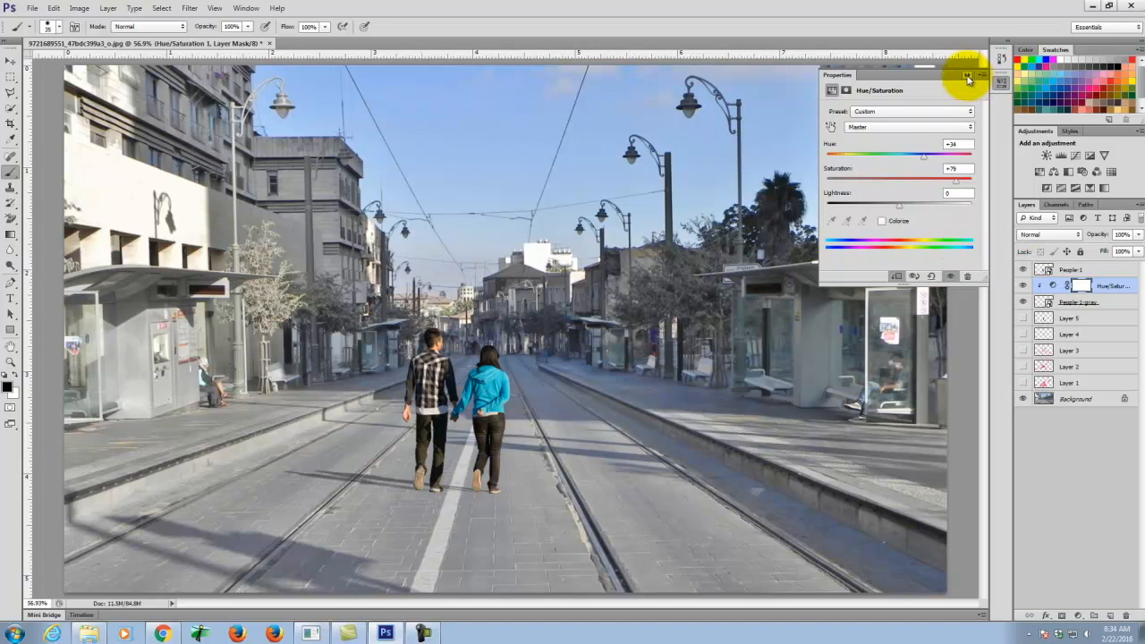
{"action": "left_click", "coordinate": [967, 74]}
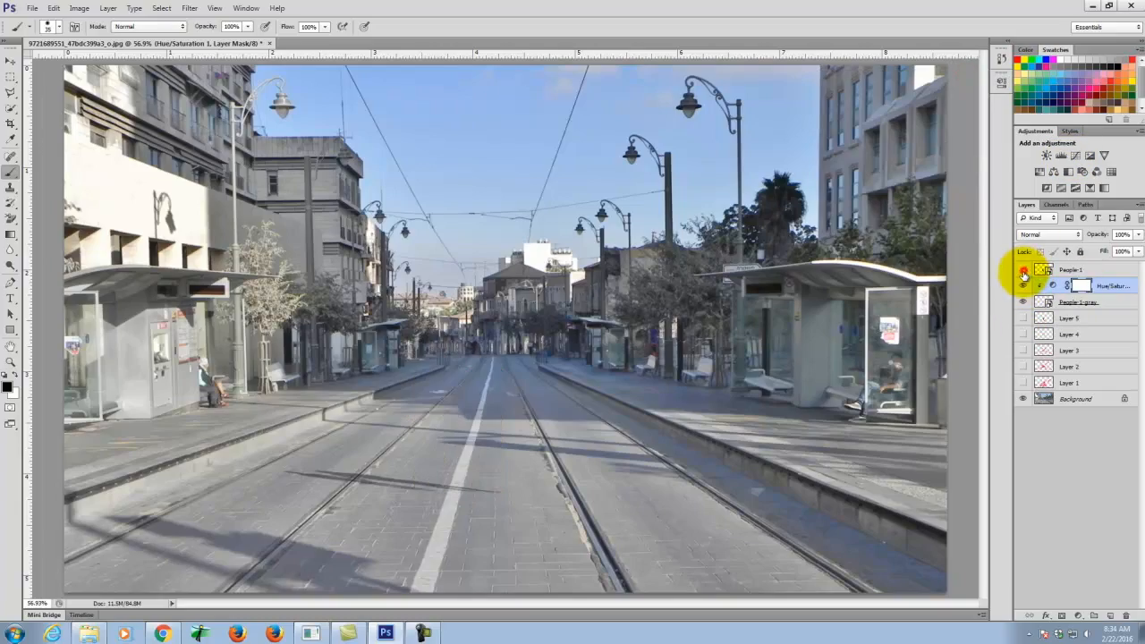
Isolate the shadow by hiding the People-1 and Background layers, and raise the People-1-gray opacity to 100%
{"action": "left_click", "coordinate": [1023, 270]}
{"action": "left_click", "coordinate": [1022, 399]}
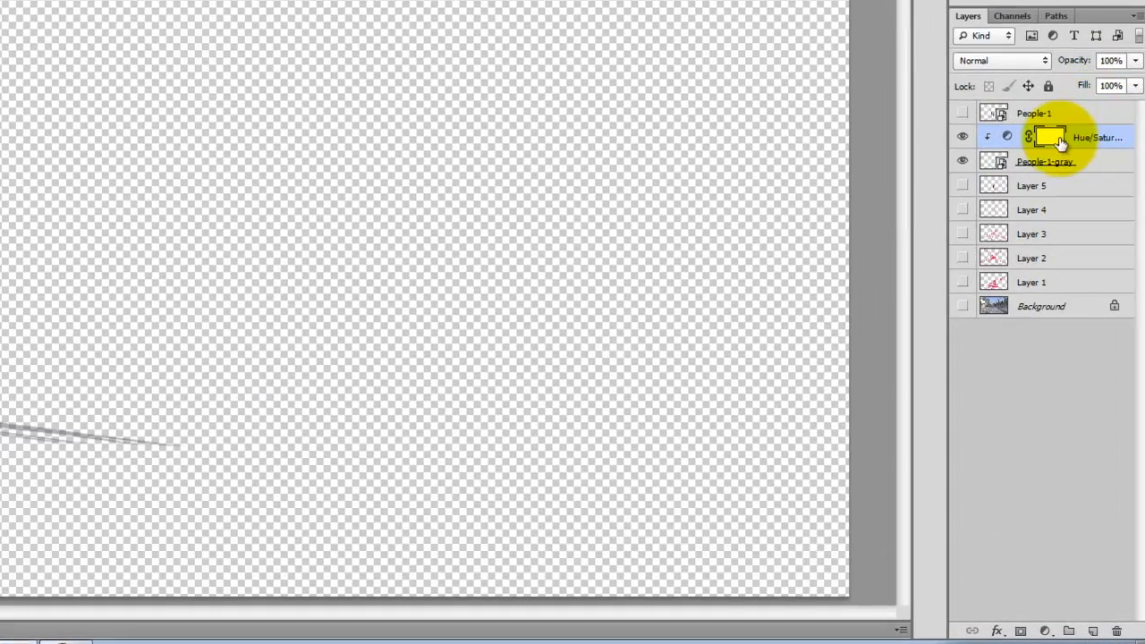
{"action": "left_click", "coordinate": [1055, 161]}
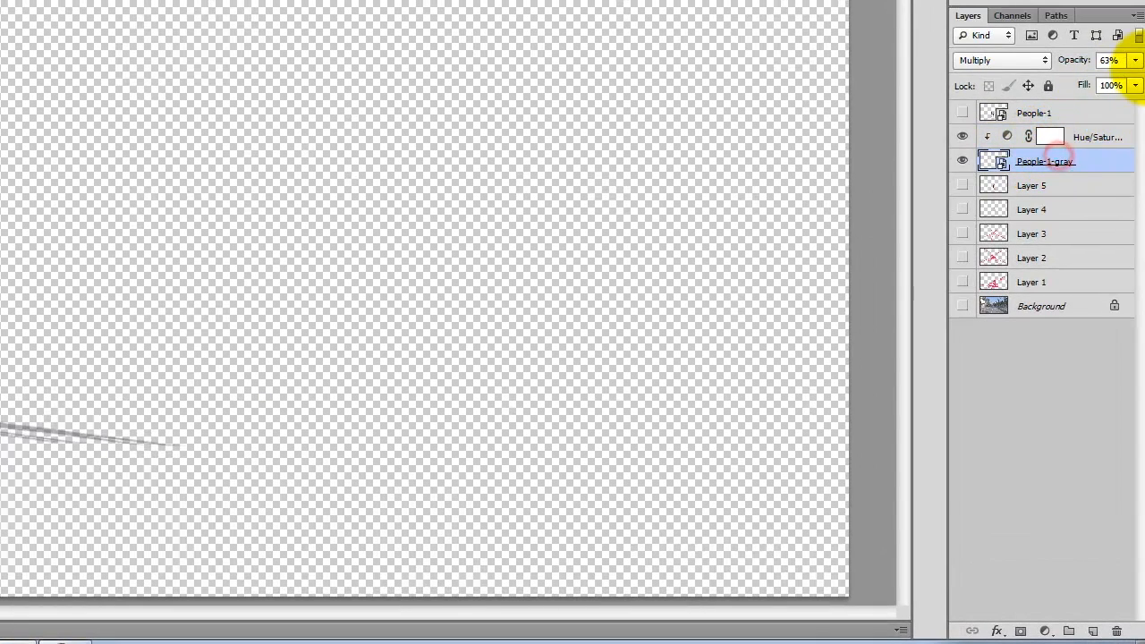
{"action": "left_click", "coordinate": [1132, 61]}
{"action": "left_click_drag", "start_coordinate": [1106, 82], "coordinate": [1137, 81]}
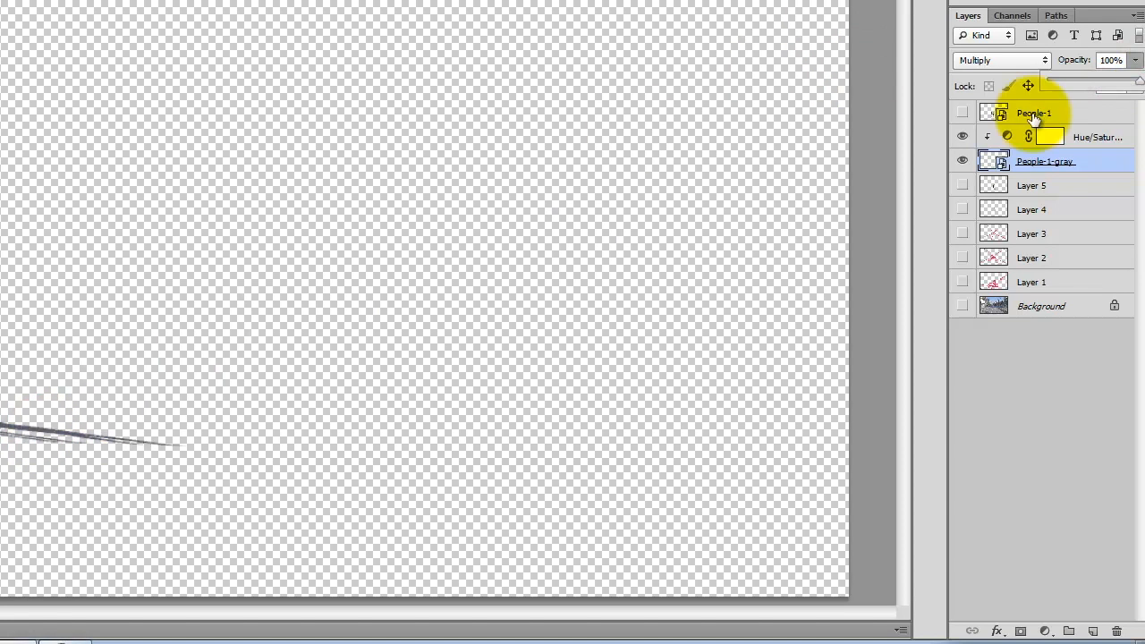
Return the People-1-gray opacity to 63% and show the People-1 and Background layers again
{"action": "left_click", "coordinate": [1109, 60]}
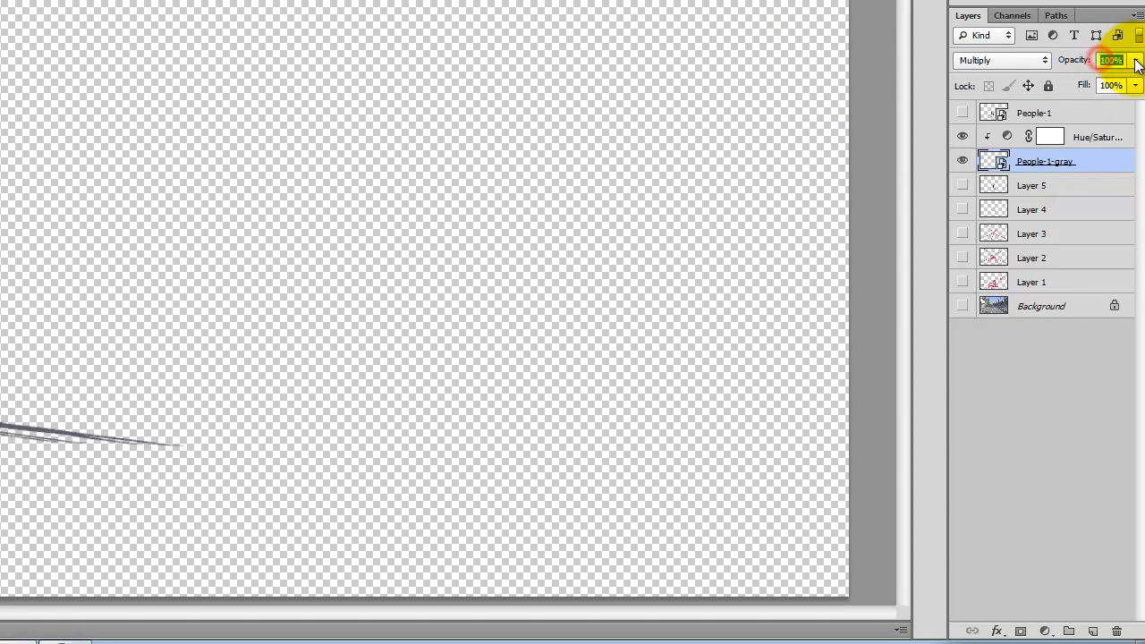
{"action": "type", "text": "63"}
{"action": "key", "text": "Tab"}
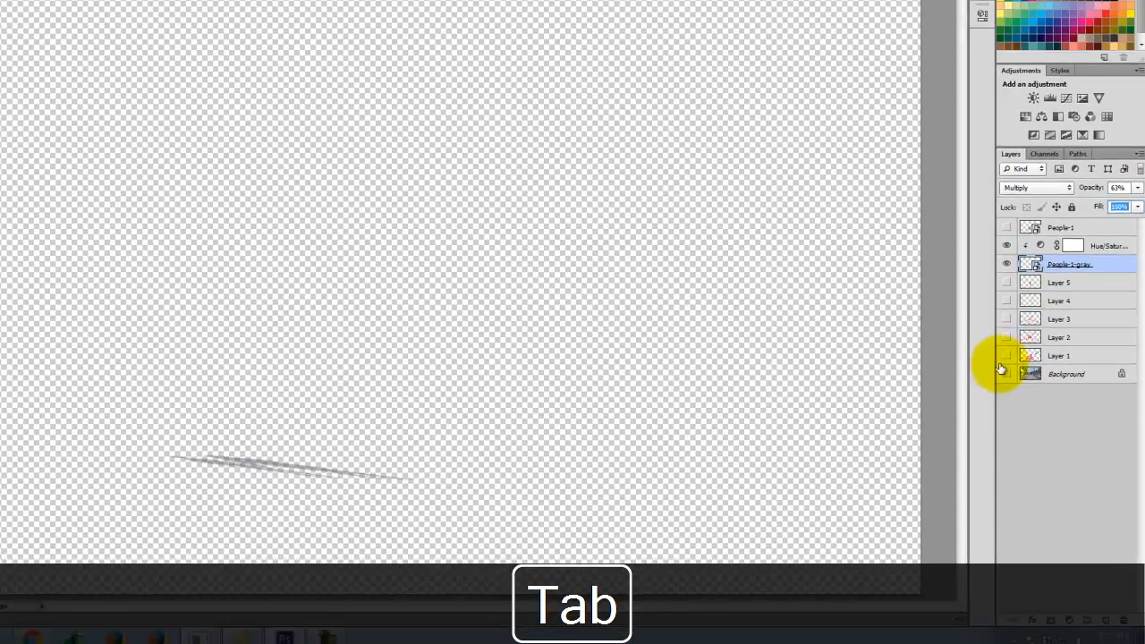
{"action": "left_click", "coordinate": [1006, 374]}
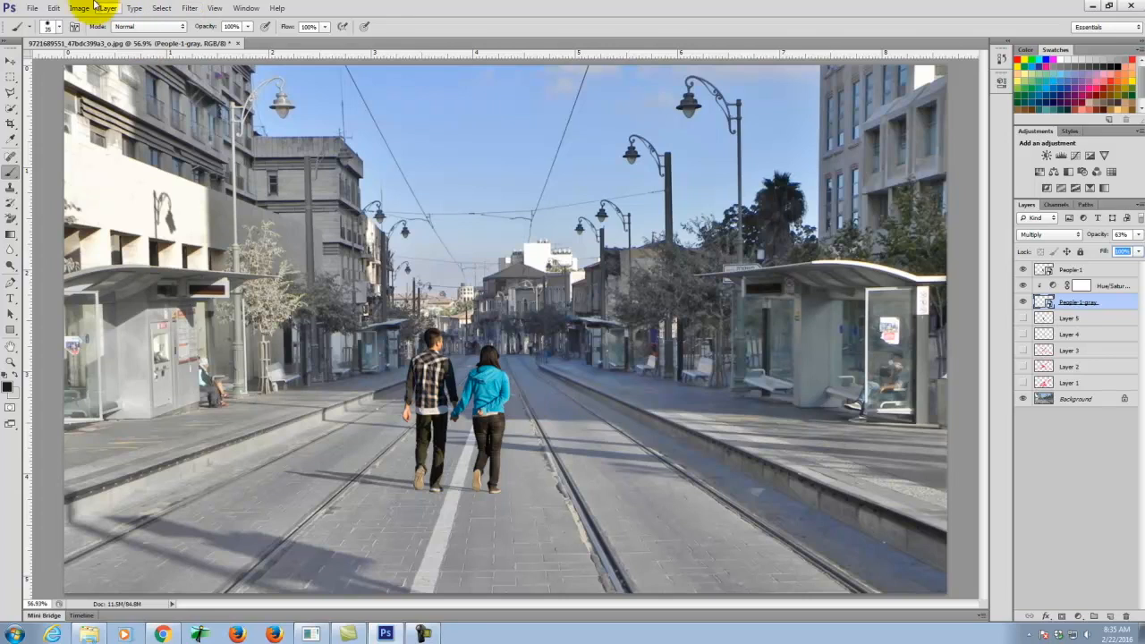
{"action": "left_click", "coordinate": [1084, 271]}
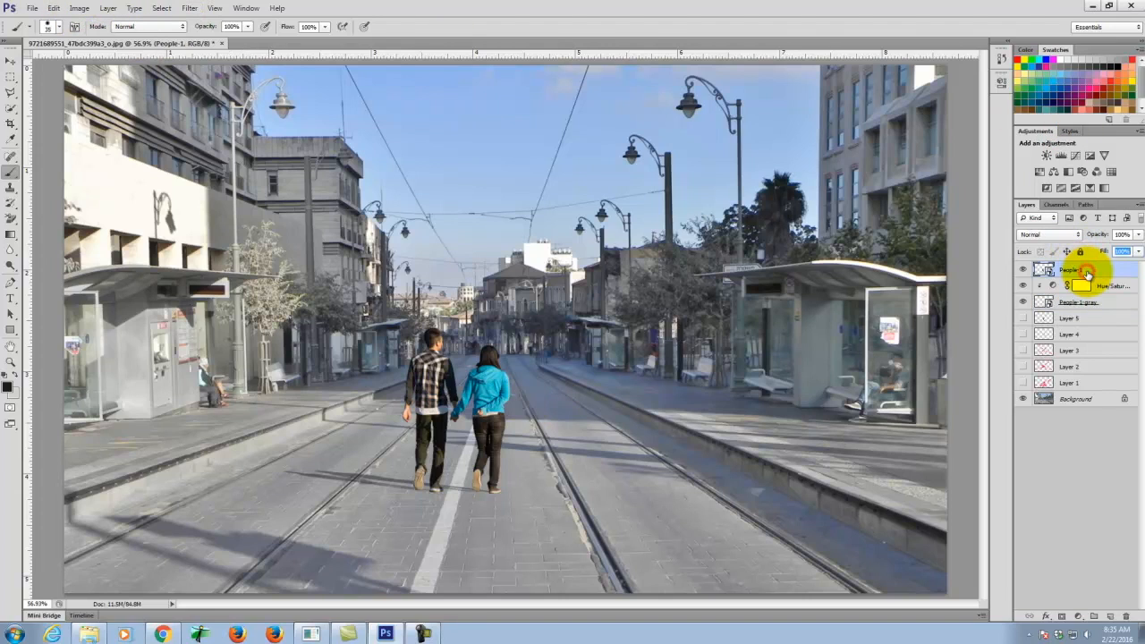
{"action": "left_click", "coordinate": [107, 8]}
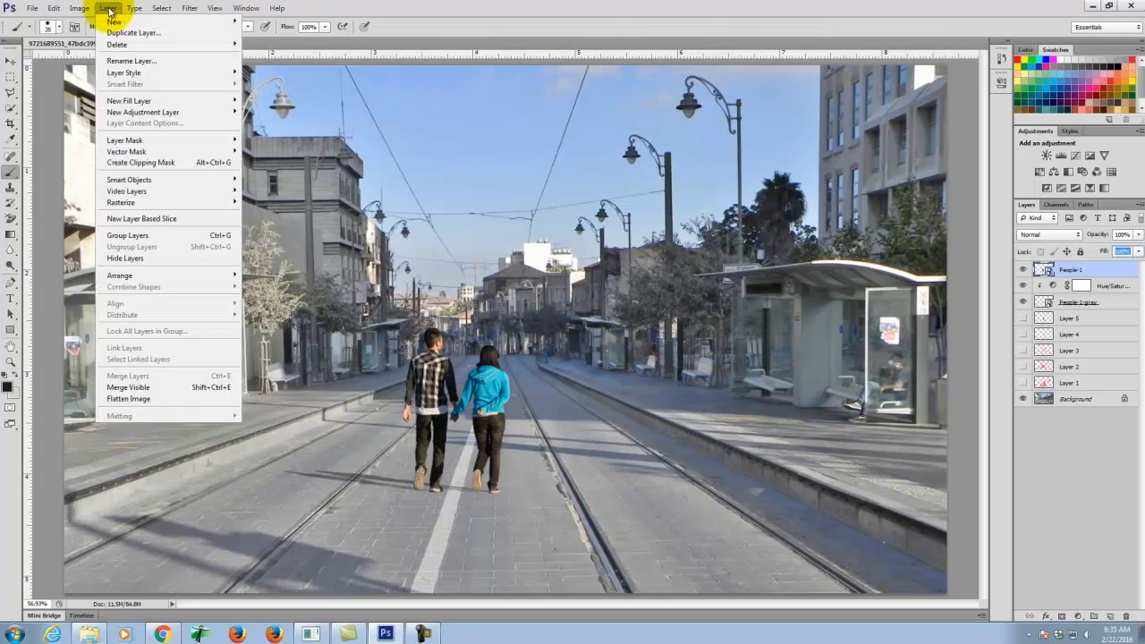
{"action": "mouse_move", "coordinate": [161, 21]}
{"action": "left_click", "coordinate": [249, 20]}
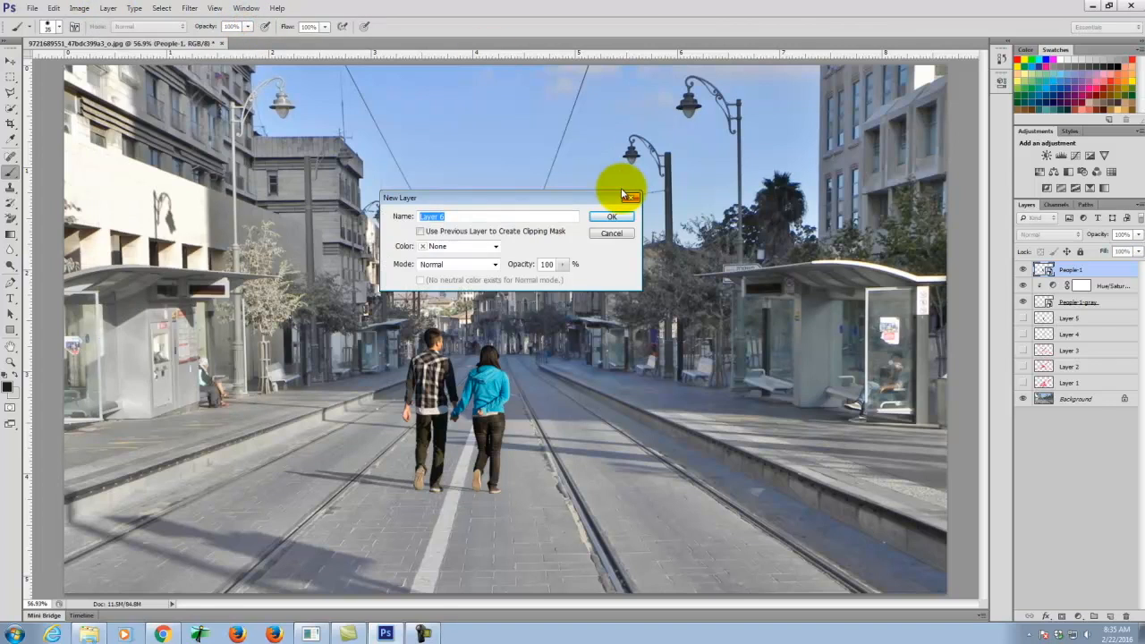
{"action": "left_click", "coordinate": [612, 215]}
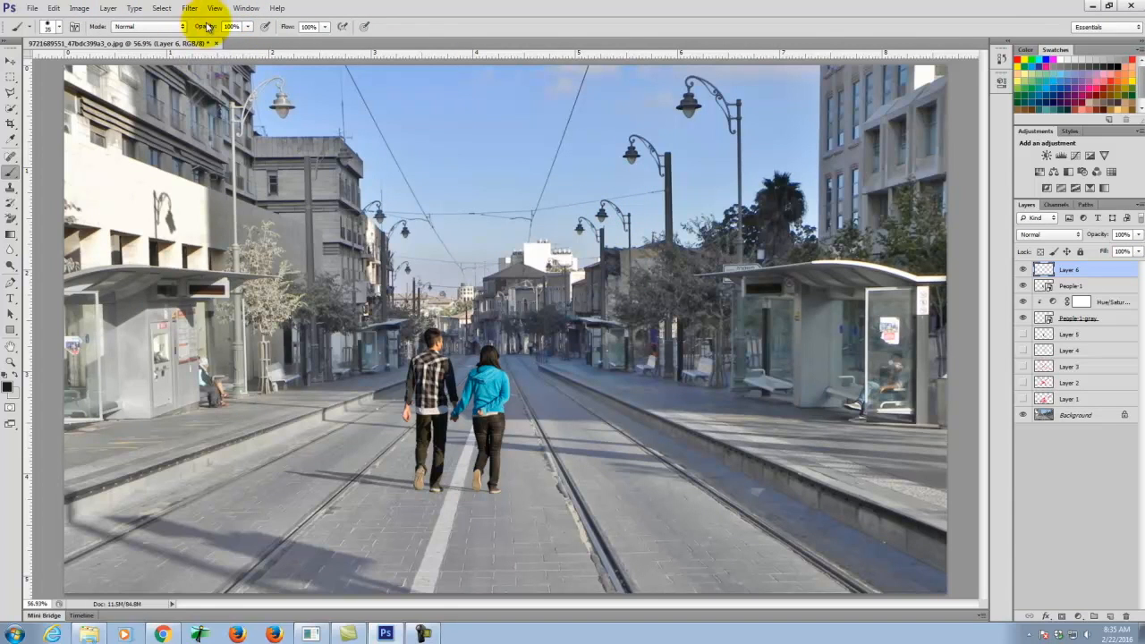
{"action": "key", "text": "ctrl+alt+z"}
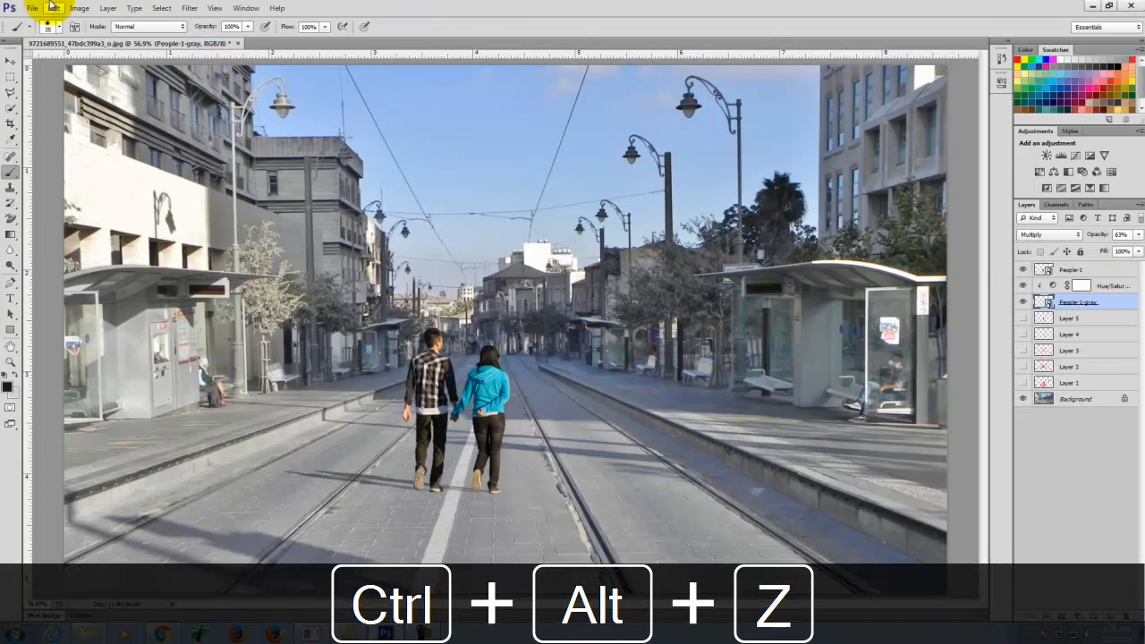
Create an Overlay layer filled with 50% neutral gray, placed directly above People-1 and clipped to it
{"action": "left_click", "coordinate": [108, 8]}
{"action": "mouse_move", "coordinate": [114, 20]}
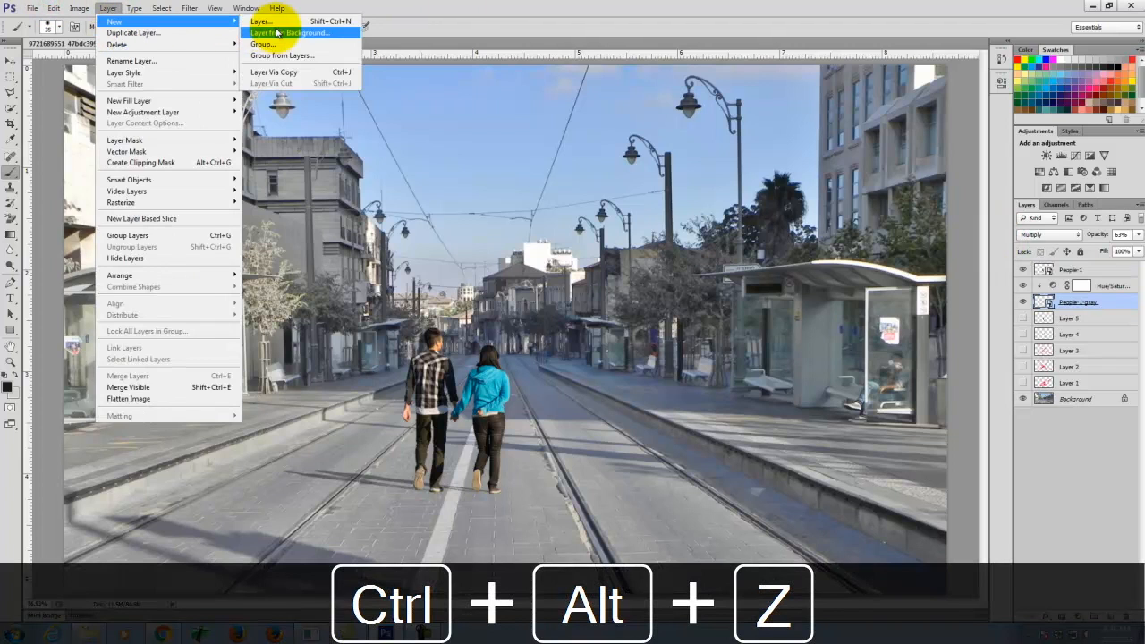
{"action": "left_click", "coordinate": [269, 21]}
{"action": "left_click", "coordinate": [451, 263]}
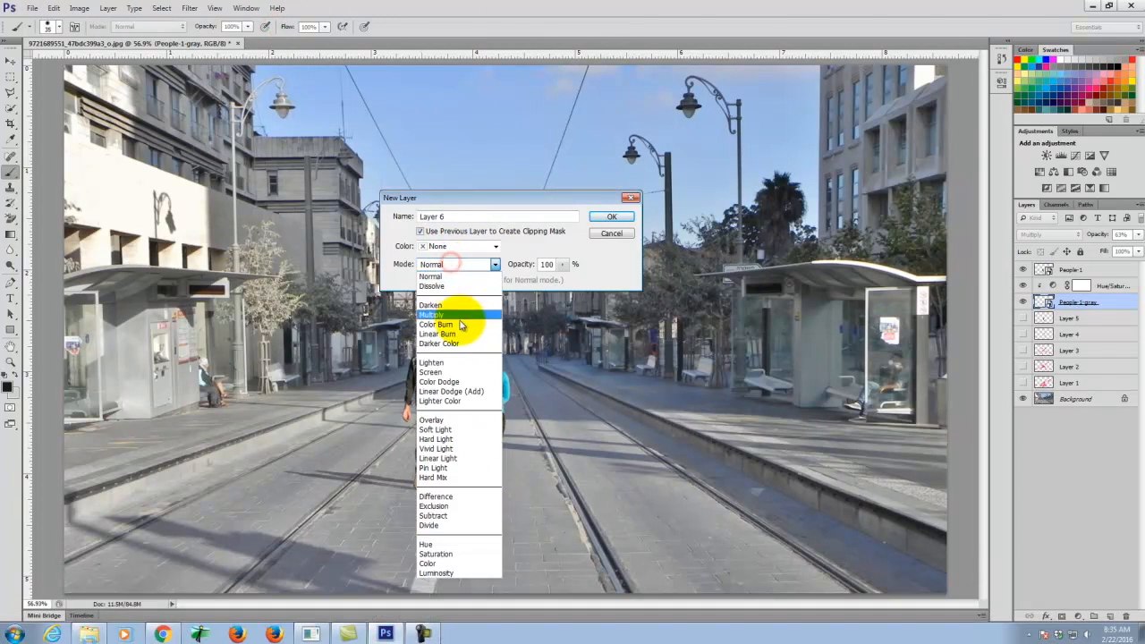
{"action": "left_click", "coordinate": [433, 419]}
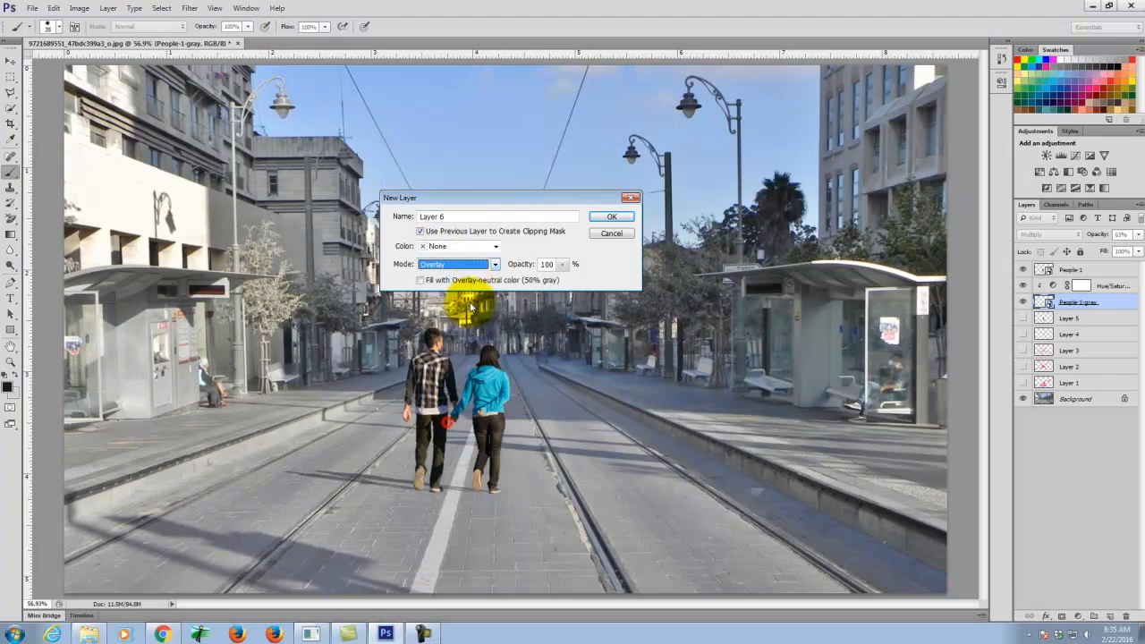
{"action": "left_click", "coordinate": [428, 281]}
{"action": "left_click", "coordinate": [633, 220]}
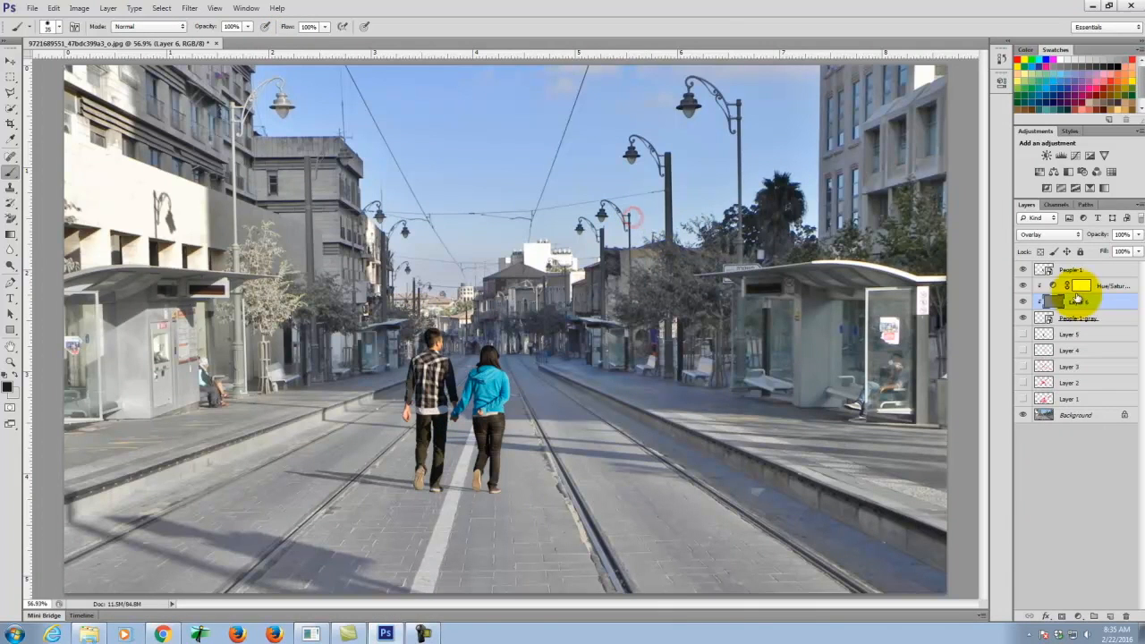
{"action": "left_click_drag", "start_coordinate": [1125, 304], "coordinate": [1089, 266]}
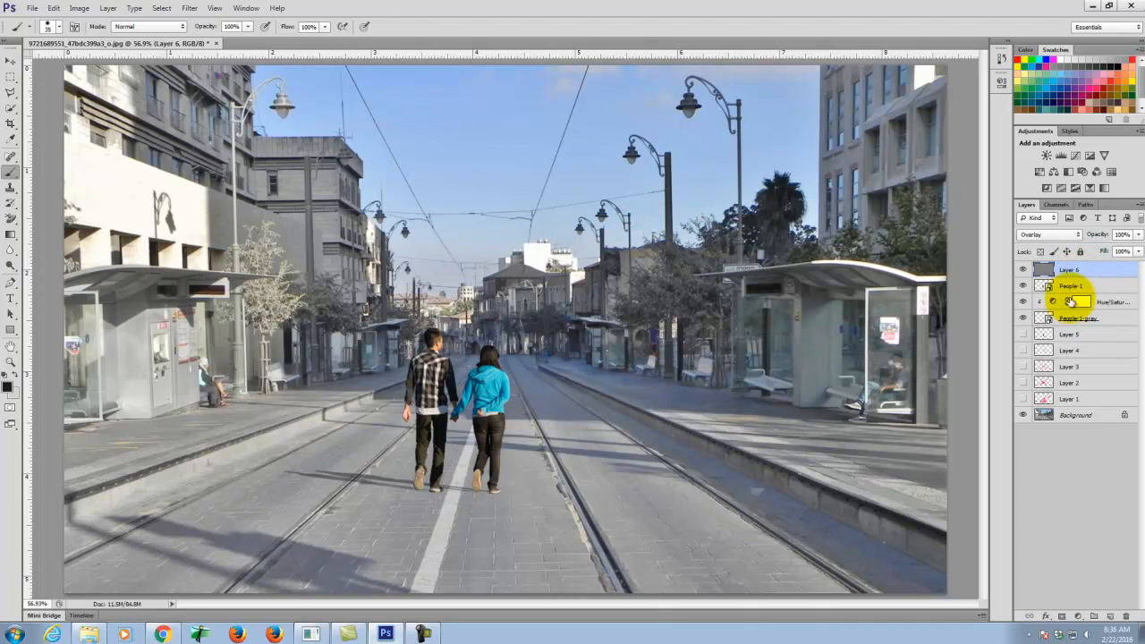
{"action": "key", "text": "ctrl+alt+g"}
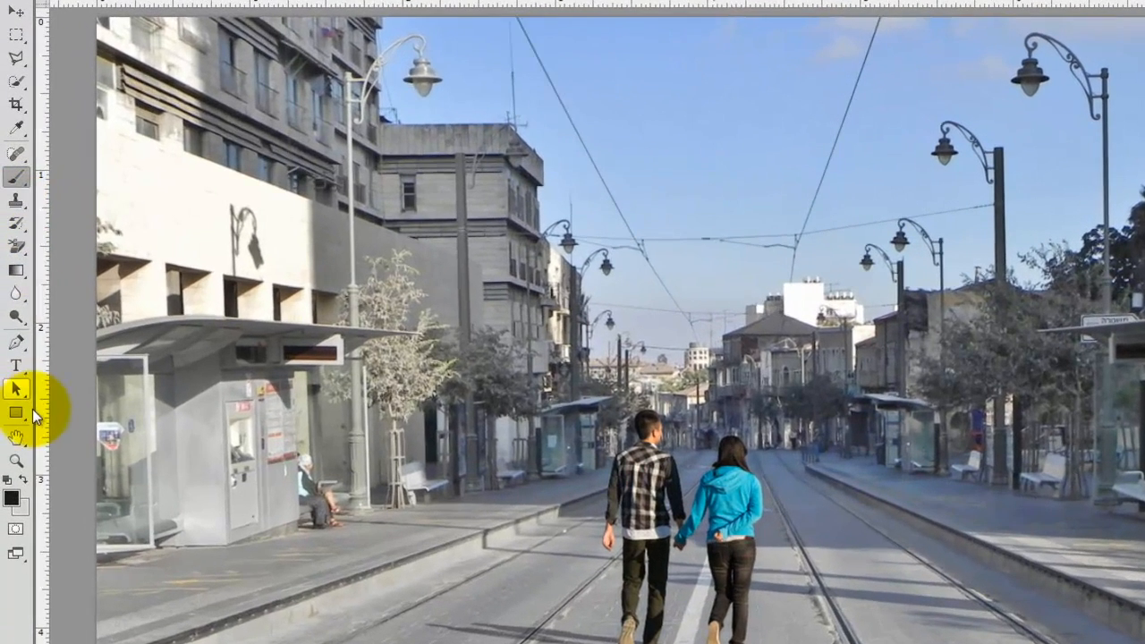
Burn parts of the walking couple on the gray Overlay layer, using a 125-pixel brush on midtones at 50% exposure
{"action": "left_click", "coordinate": [18, 313]}
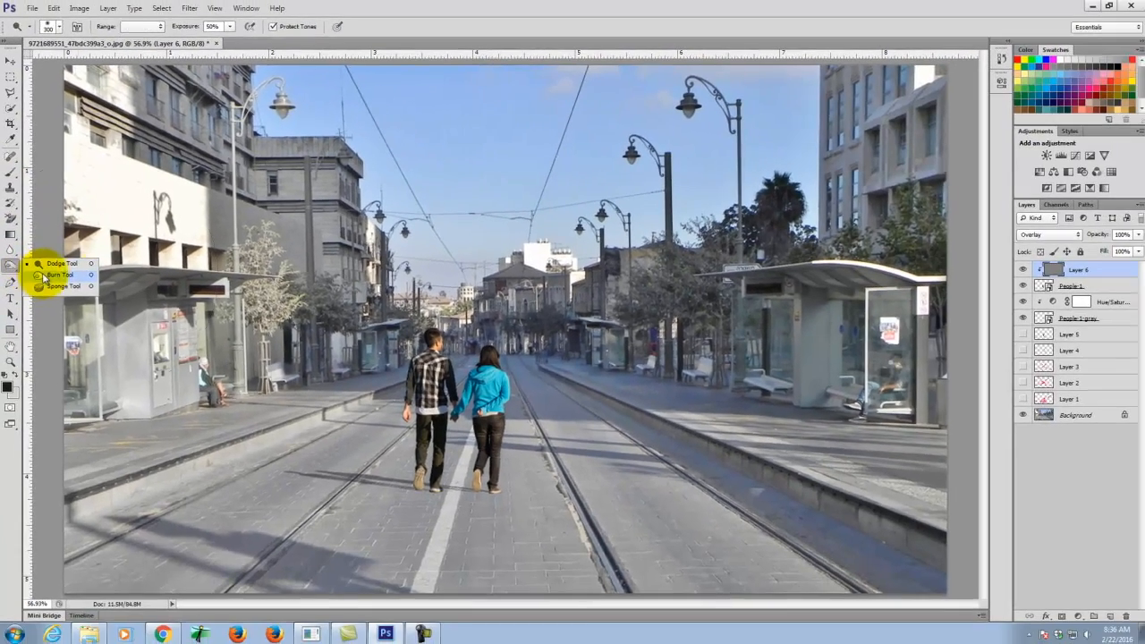
{"action": "left_click", "coordinate": [69, 295]}
{"action": "key", "text": "["}
{"action": "key", "text": "["}
{"action": "key", "text": "["}
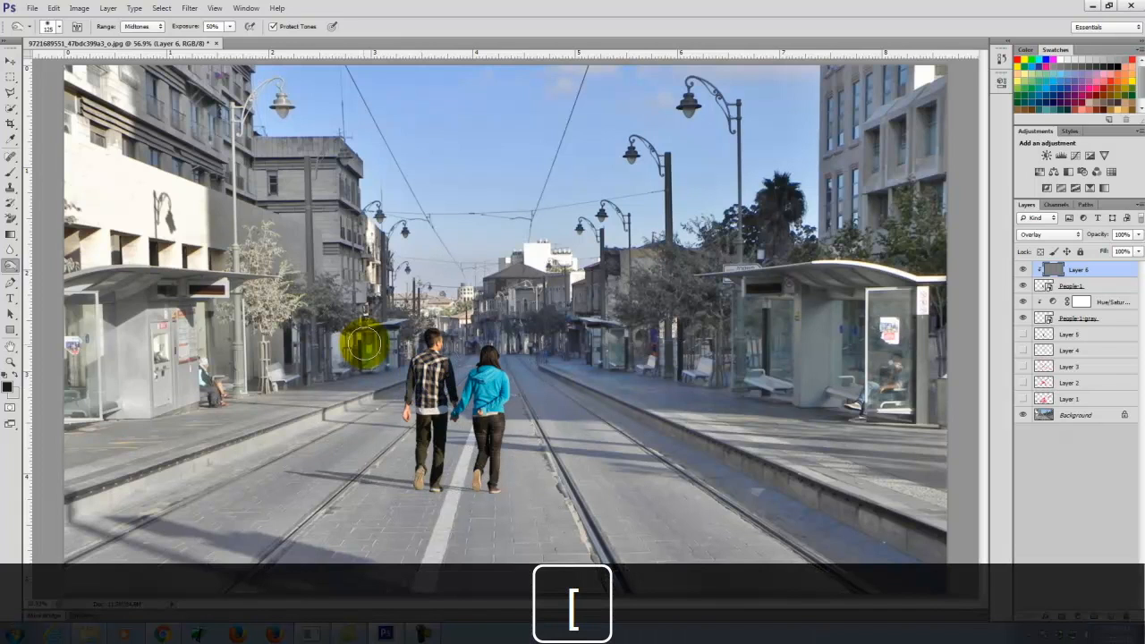
{"action": "left_click", "coordinate": [447, 329]}
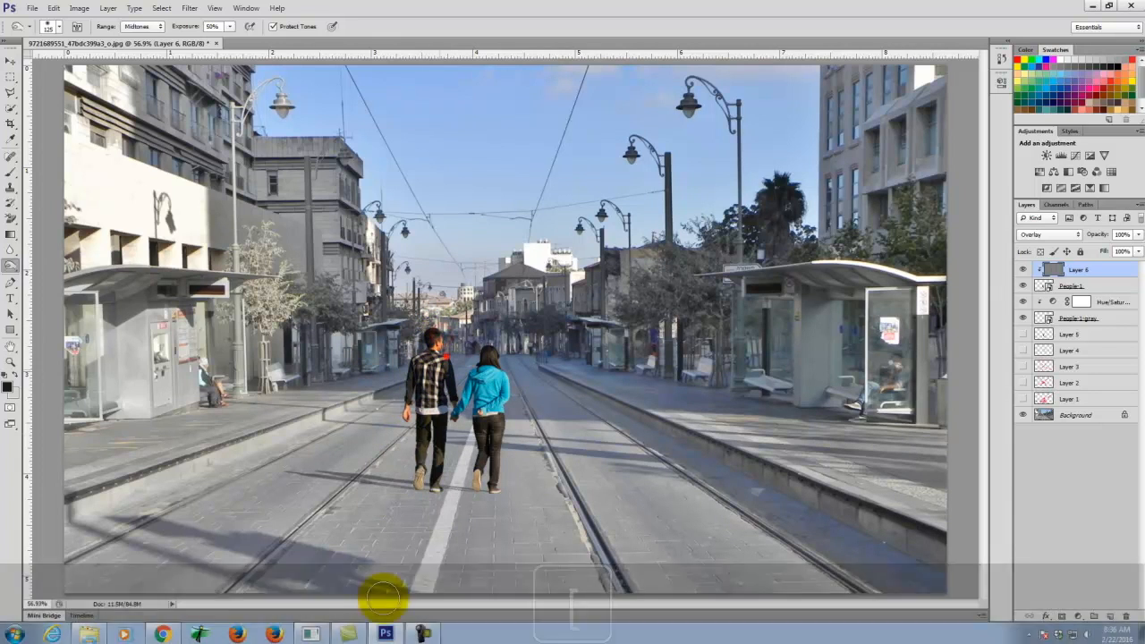
{"action": "left_click", "coordinate": [471, 358]}
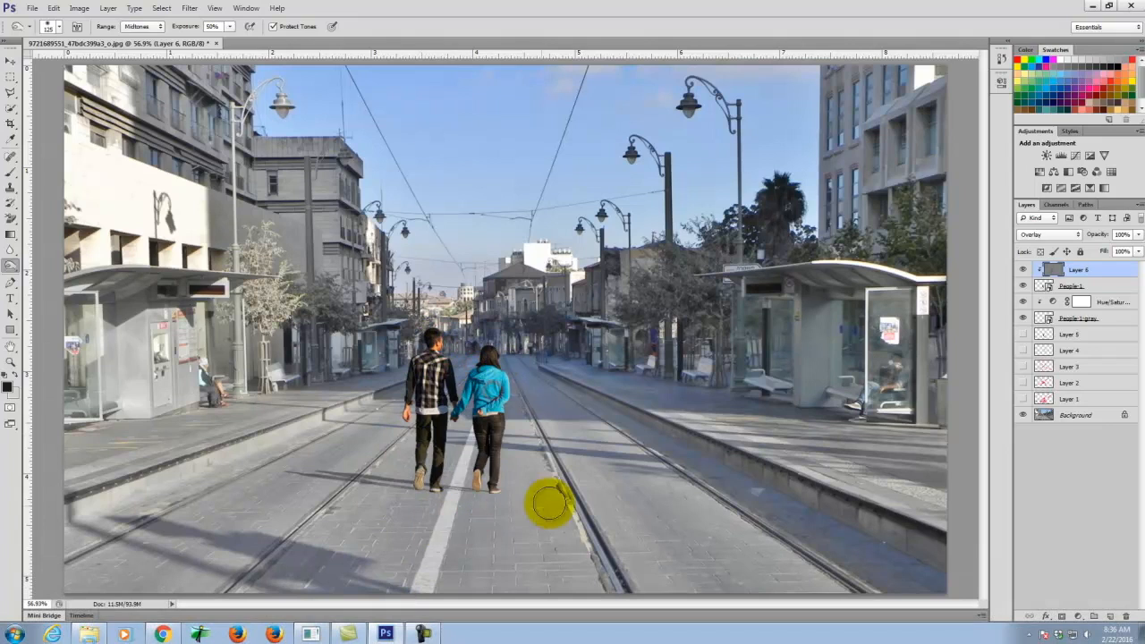
Dodge the sunlit side of the couple on the gray Overlay layer with a 300-pixel brush at 50% exposure
{"action": "right_click", "coordinate": [9, 266]}
{"action": "left_click", "coordinate": [60, 267]}
{"action": "left_click_drag", "start_coordinate": [537, 360], "coordinate": [546, 495]}
{"action": "left_click", "coordinate": [528, 372]}
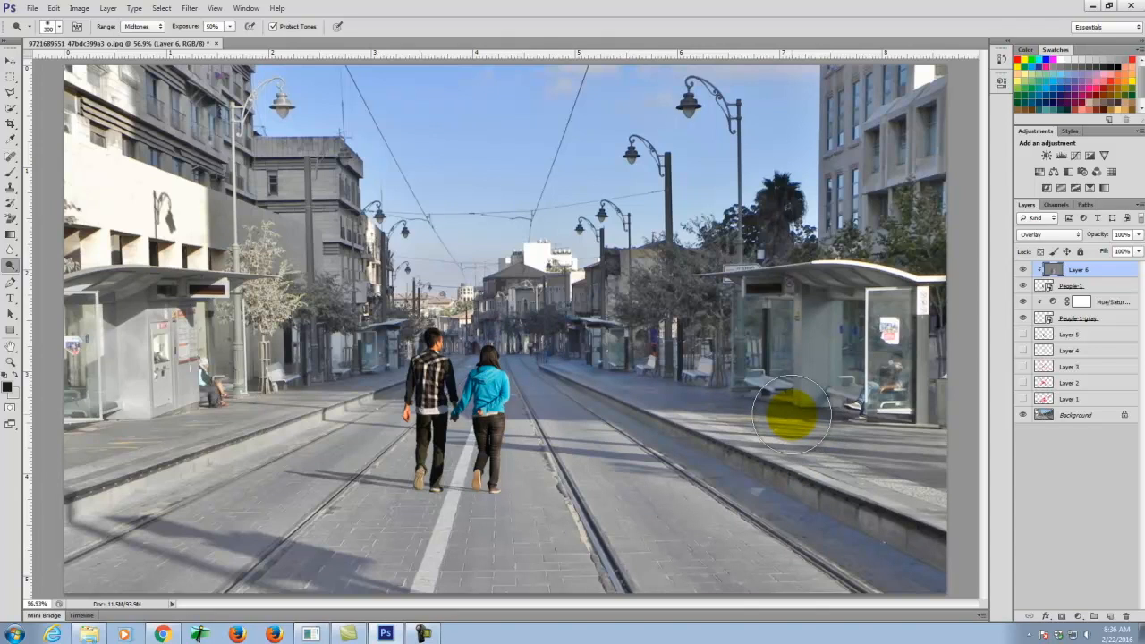
Compare the couple with and without the gray shading layer, leave it visible, and return to the Move tool
{"action": "left_click", "coordinate": [1023, 269]}
{"action": "left_click", "coordinate": [1023, 269]}
{"action": "left_click", "coordinate": [1023, 269]}
{"action": "left_click", "coordinate": [1023, 269]}
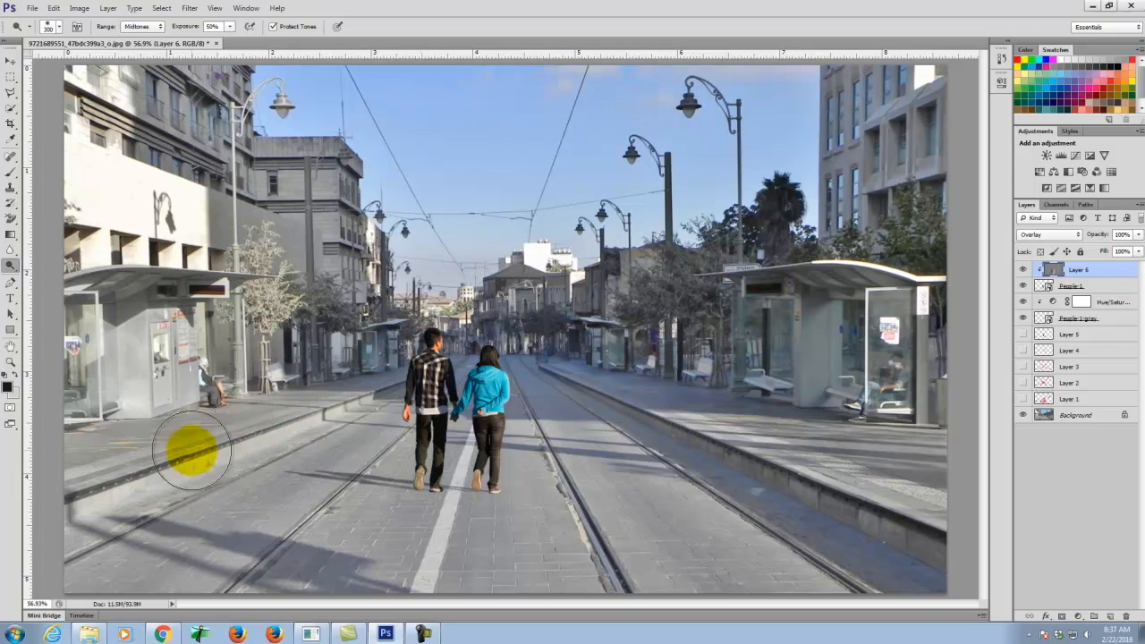
{"action": "left_click", "coordinate": [10, 60]}
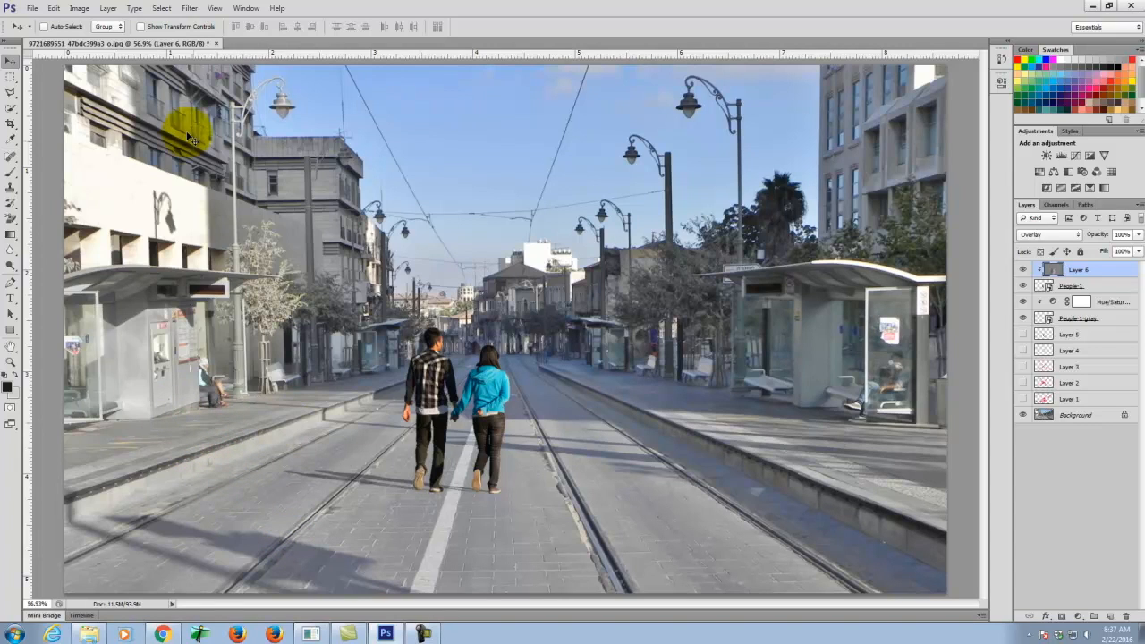
Switch to Chrome and save the OrangeWomen_Walking_color PNG image in the Elements folder of ex108, under A135 Exercises
{"action": "left_click", "coordinate": [164, 634]}
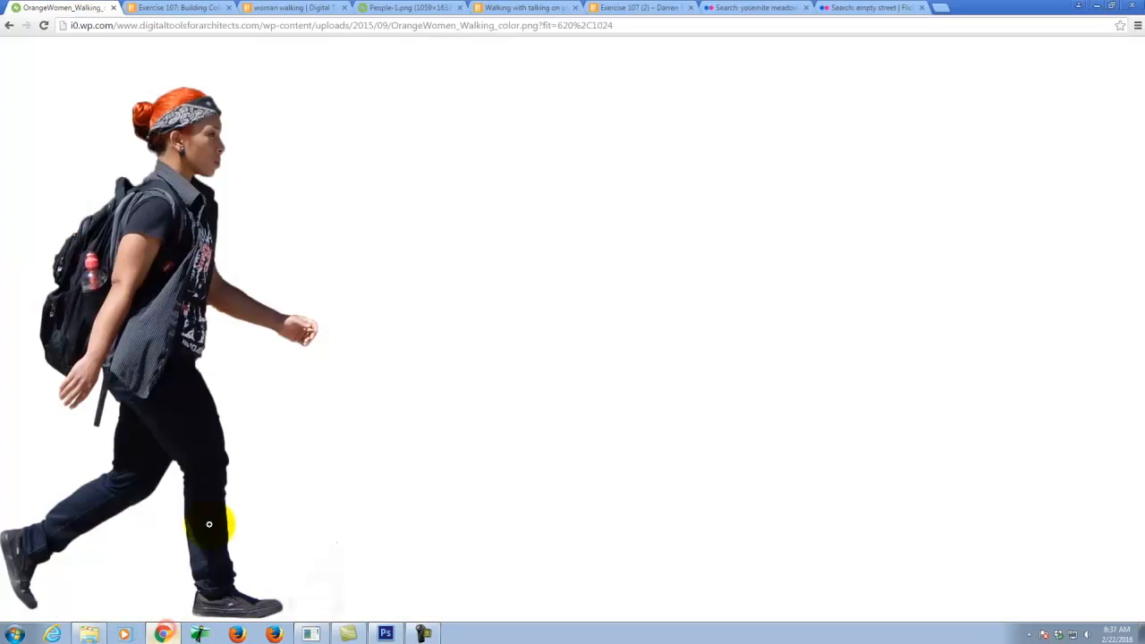
{"action": "right_click", "coordinate": [184, 228]}
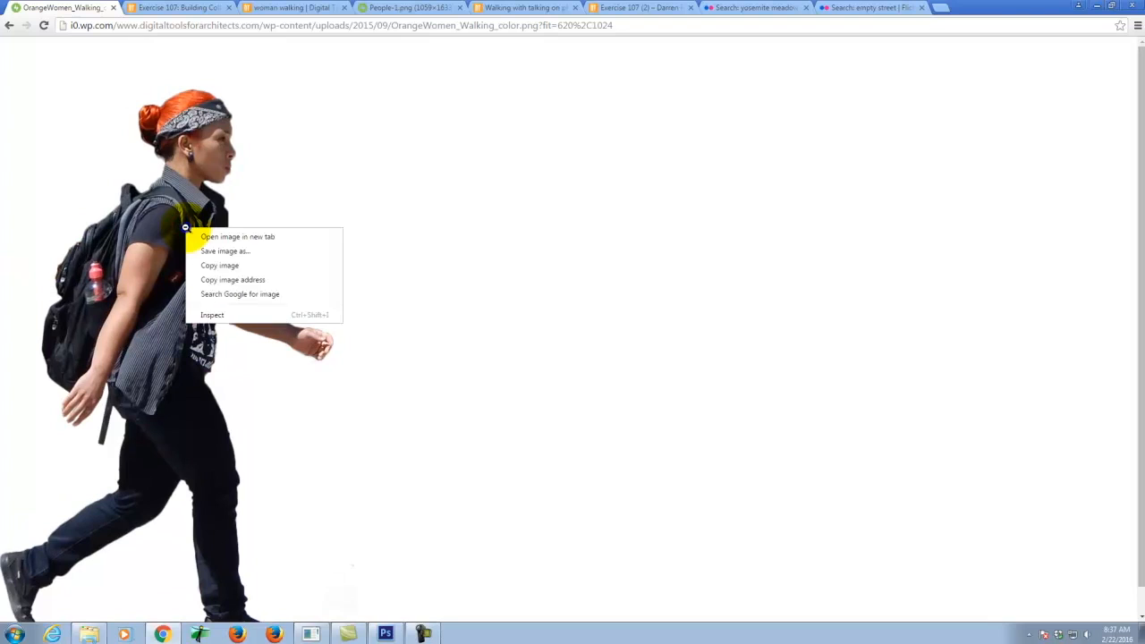
{"action": "left_click", "coordinate": [236, 253]}
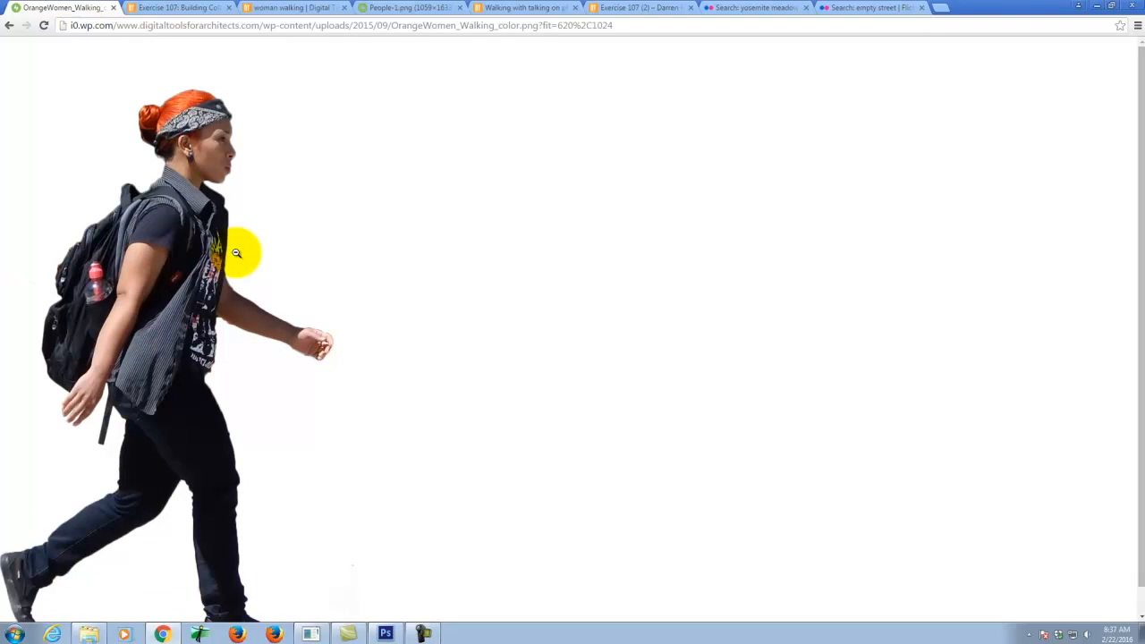
{"action": "right_click", "coordinate": [184, 205]}
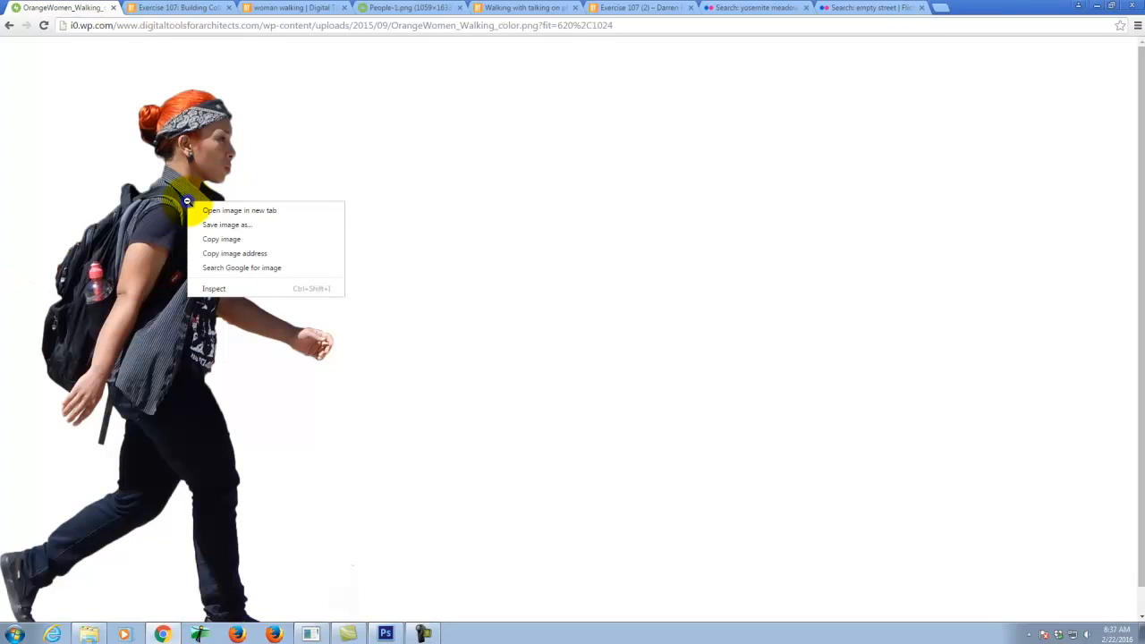
{"action": "left_click", "coordinate": [230, 226]}
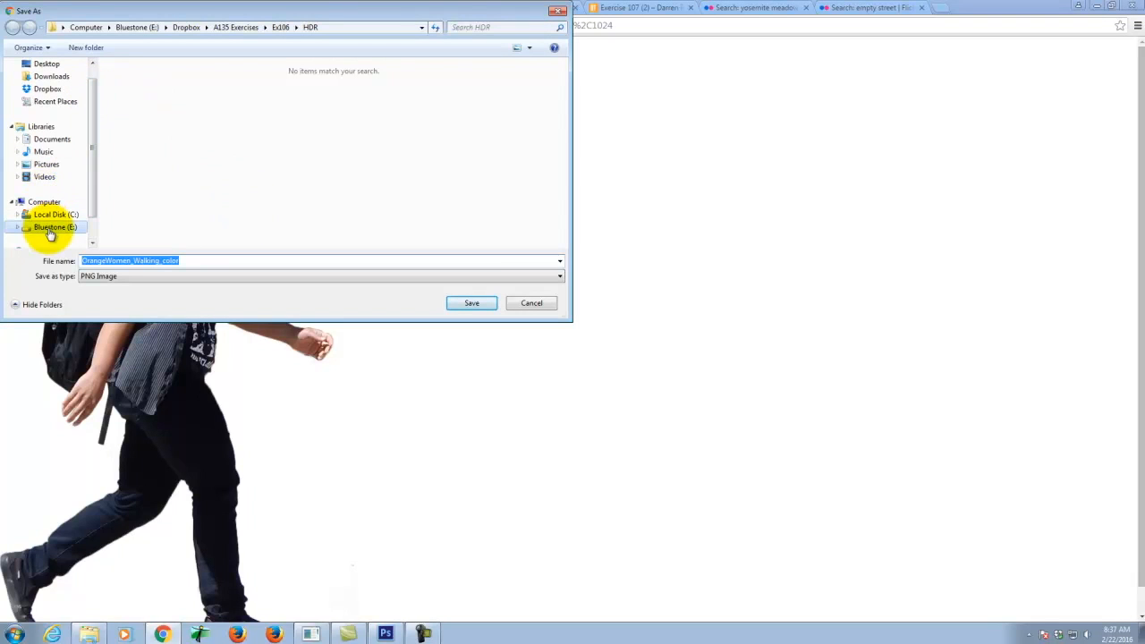
{"action": "left_click", "coordinate": [51, 228]}
{"action": "double_click", "coordinate": [134, 145]}
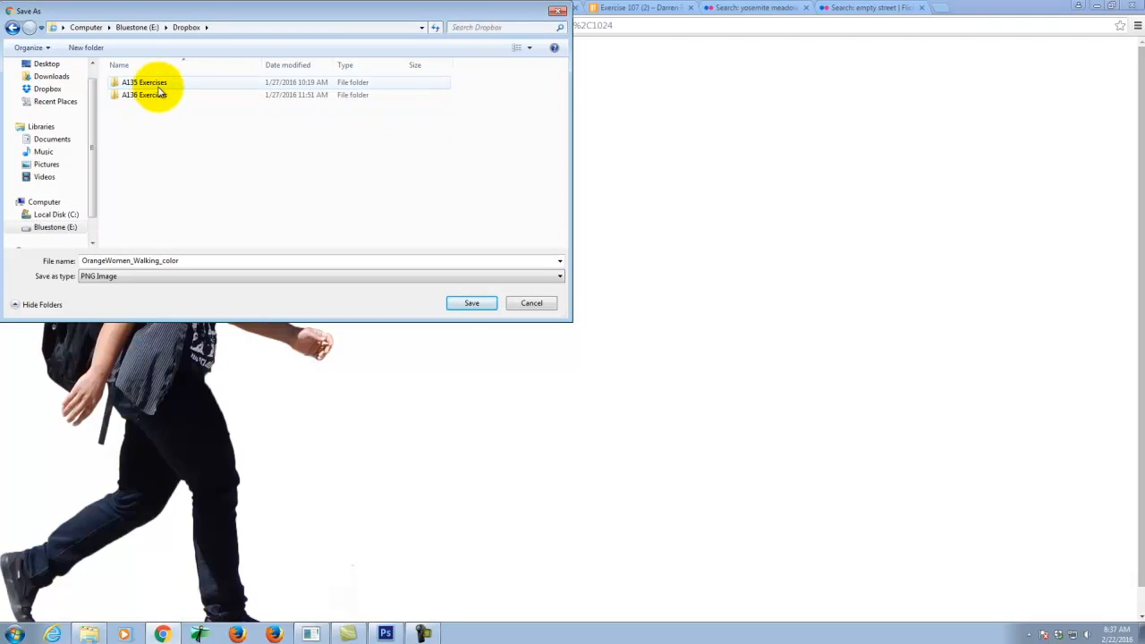
{"action": "double_click", "coordinate": [148, 82]}
{"action": "double_click", "coordinate": [128, 145]}
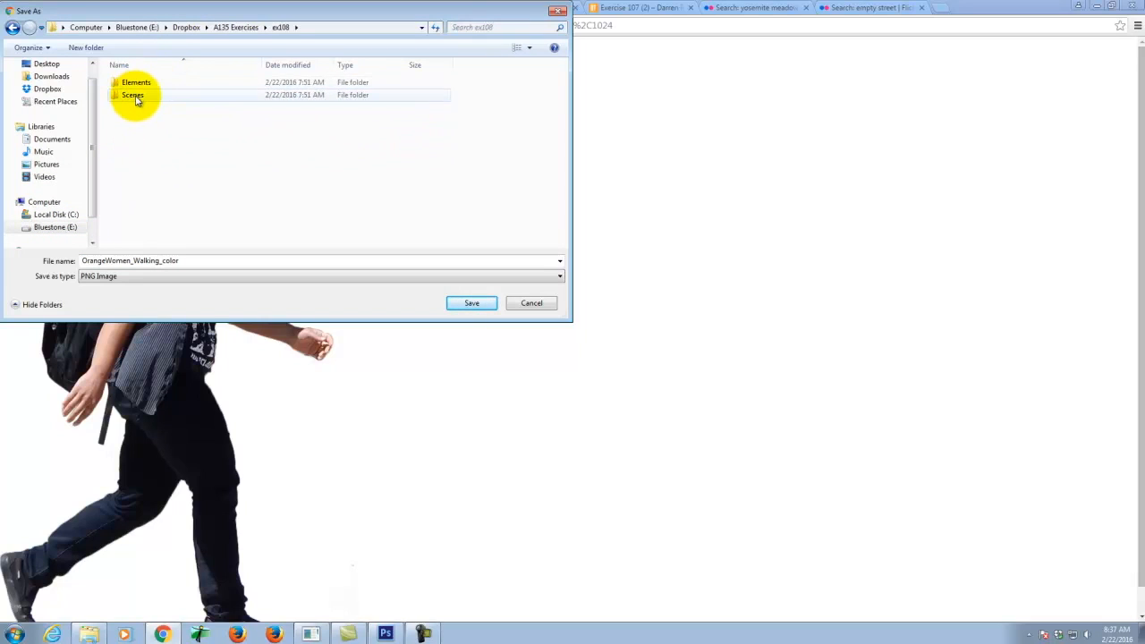
{"action": "double_click", "coordinate": [134, 81]}
{"action": "left_click", "coordinate": [474, 303]}
Go back to the walking woman post, open the full-size gray silhouette OrangeWomen_Walking_grey, and save it in the Elements folder
{"action": "left_click", "coordinate": [9, 26]}
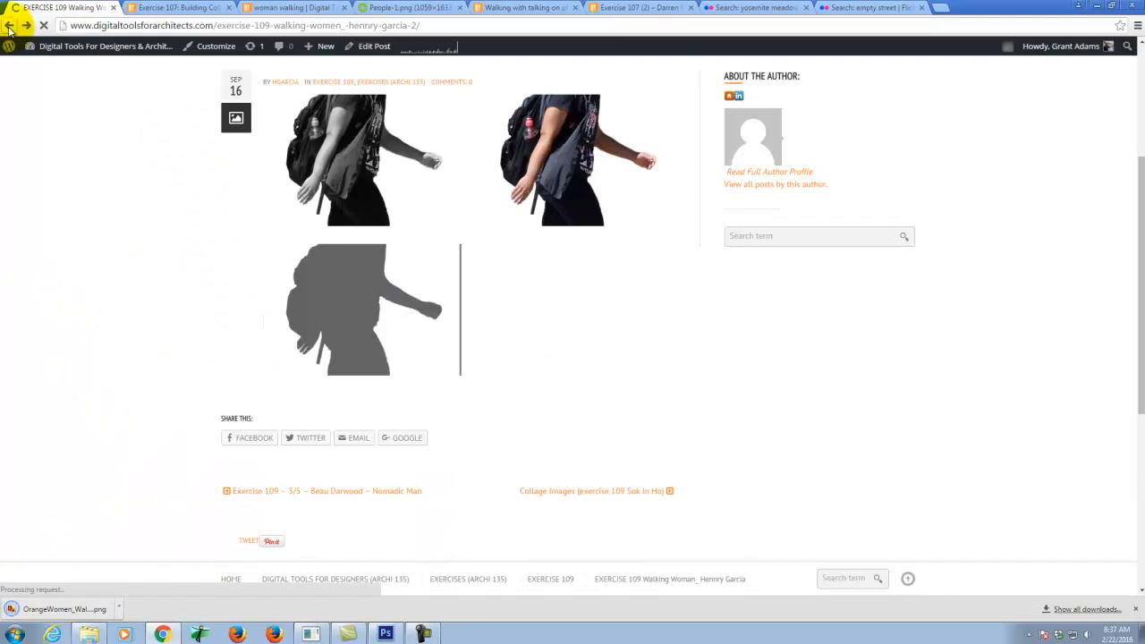
{"action": "left_click", "coordinate": [670, 411]}
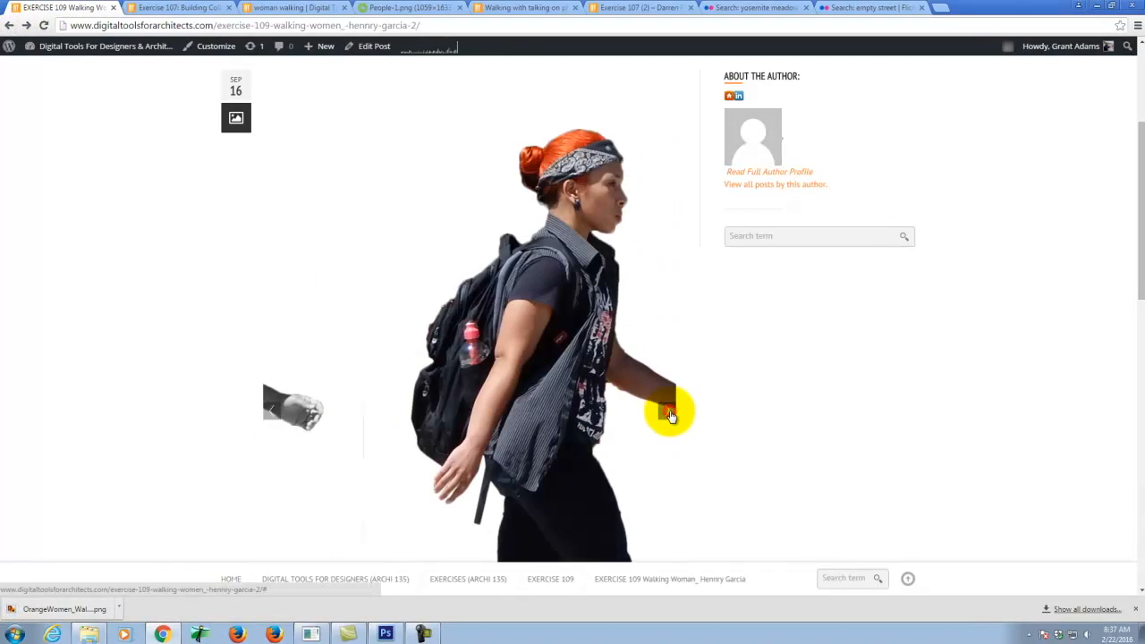
{"action": "left_click", "coordinate": [668, 410]}
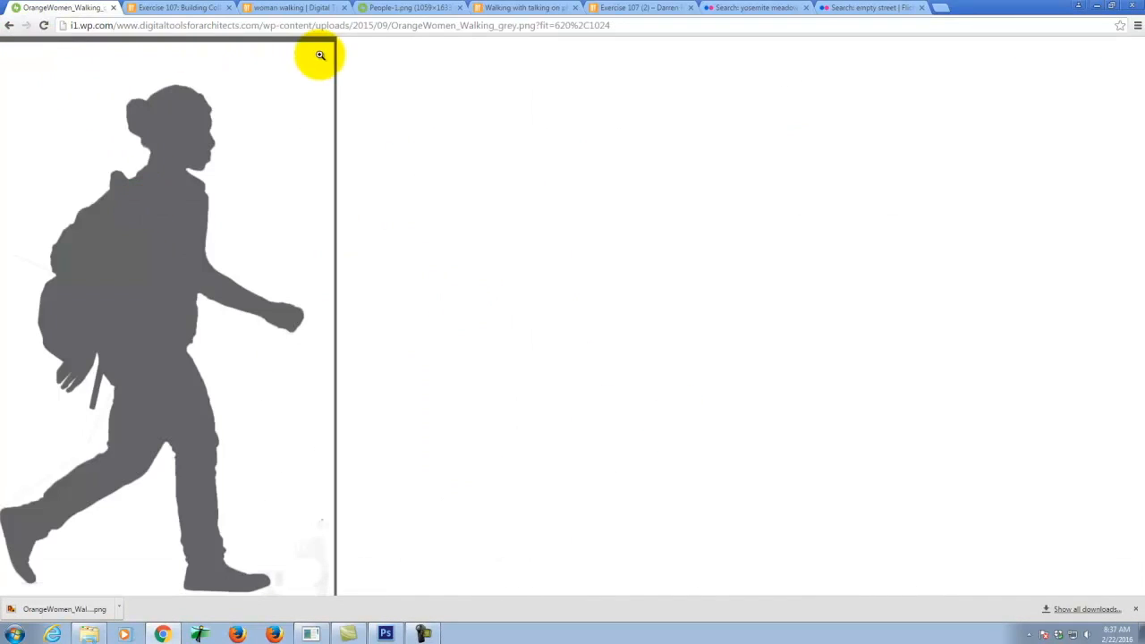
{"action": "left_click", "coordinate": [114, 231]}
{"action": "right_click", "coordinate": [184, 235]}
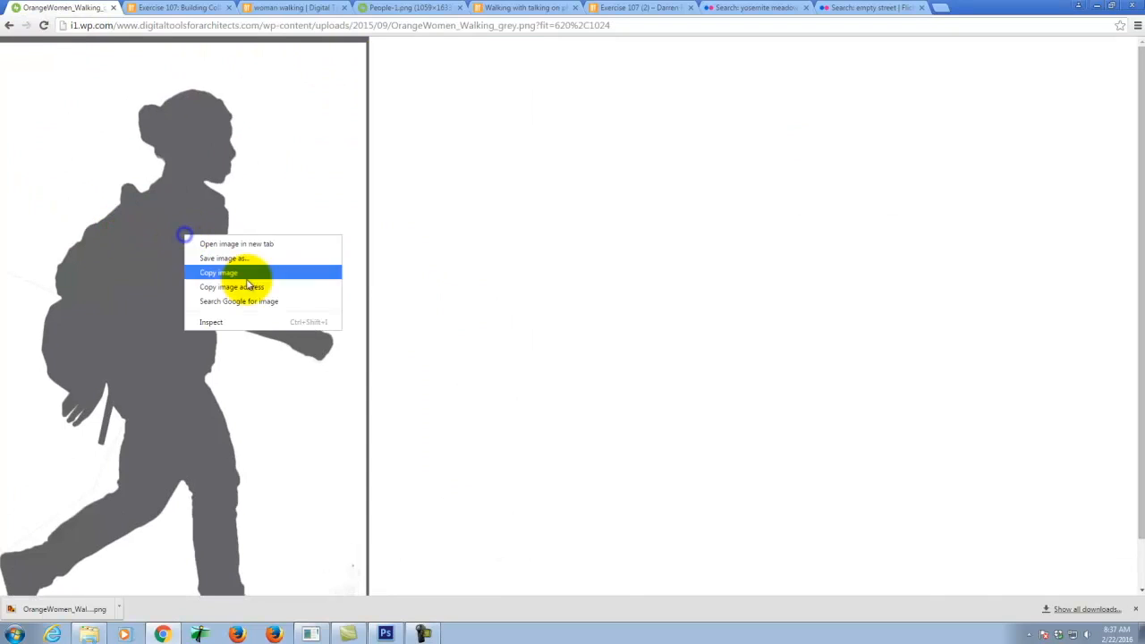
{"action": "left_click", "coordinate": [256, 268]}
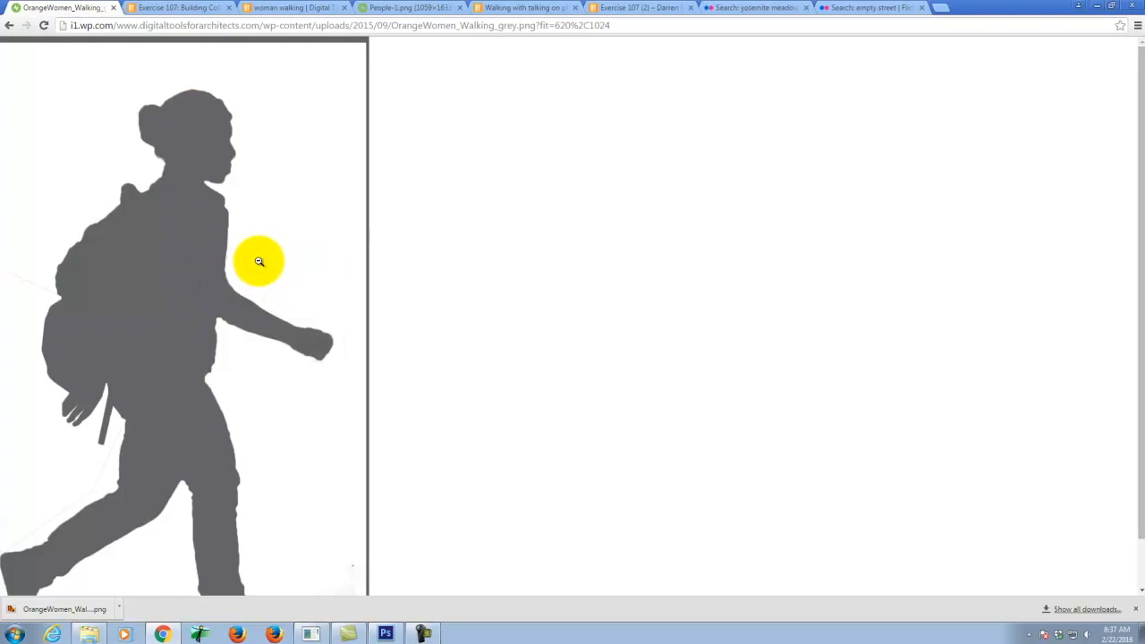
{"action": "left_click", "coordinate": [488, 310]}
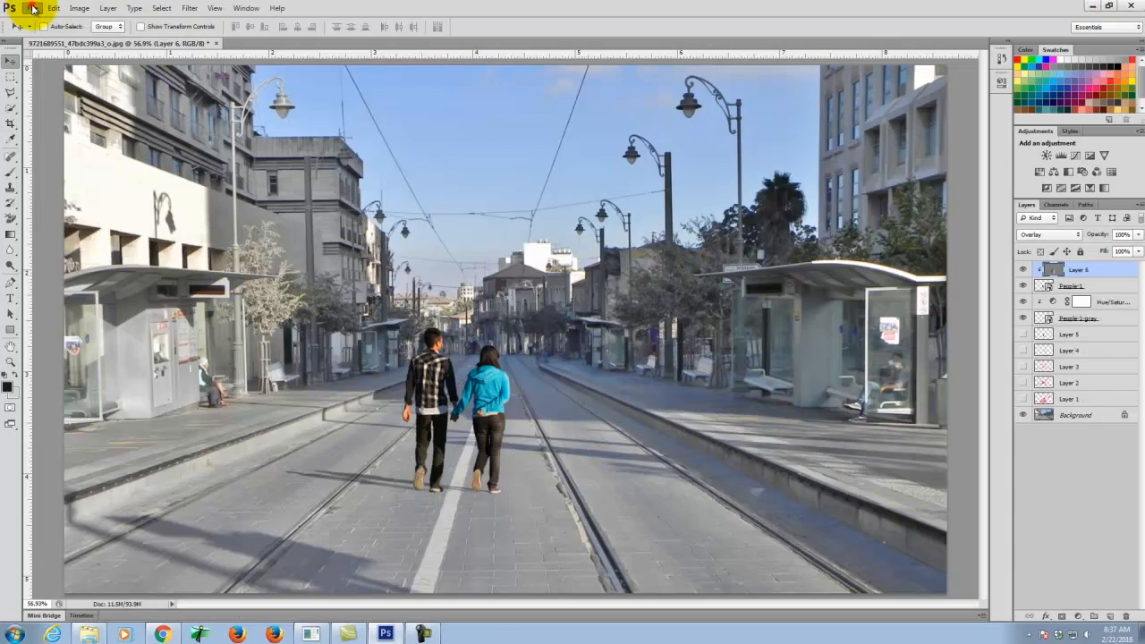
Switch to Photoshop and open OrangeWomen_Walking_grey from the Elements folder
{"action": "left_click", "coordinate": [32, 8]}
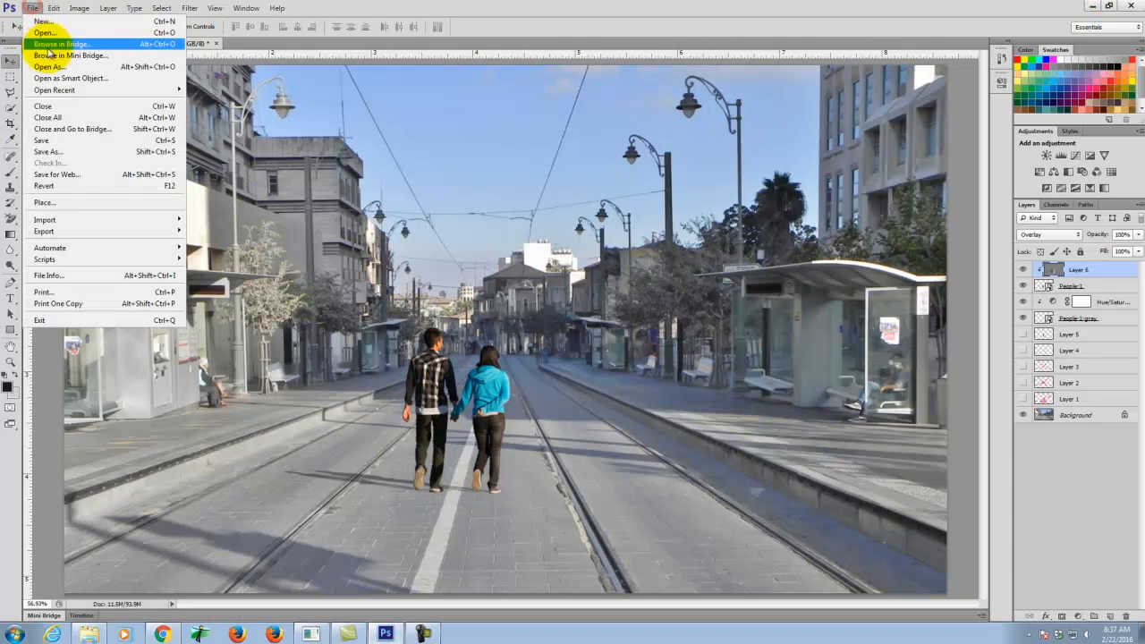
{"action": "left_click", "coordinate": [50, 39]}
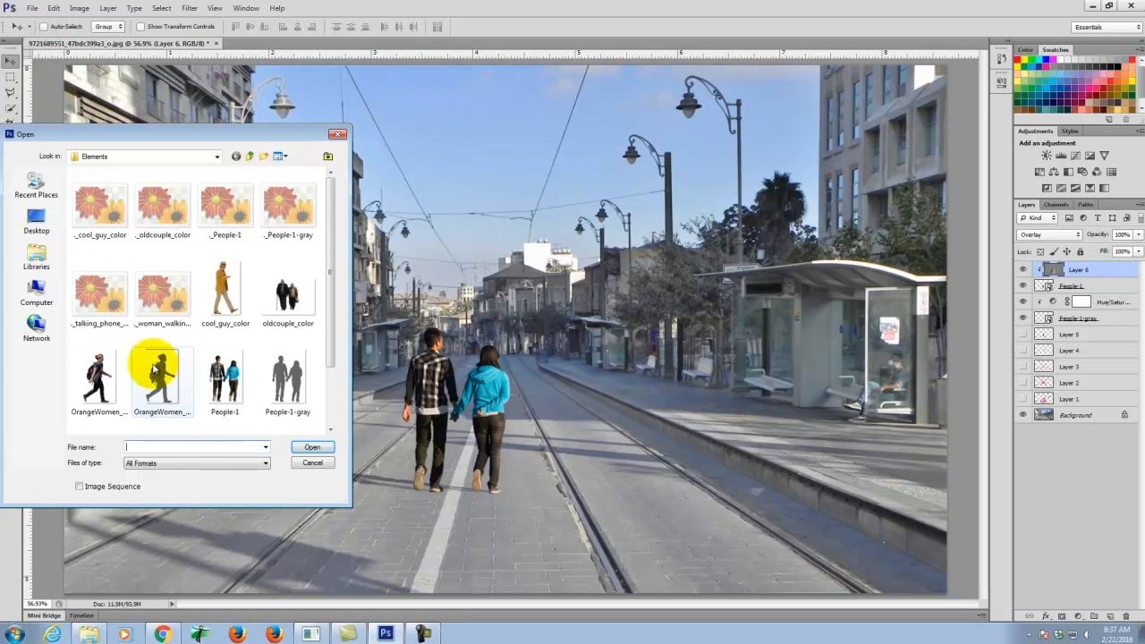
{"action": "left_click", "coordinate": [155, 378]}
{"action": "left_click", "coordinate": [312, 447]}
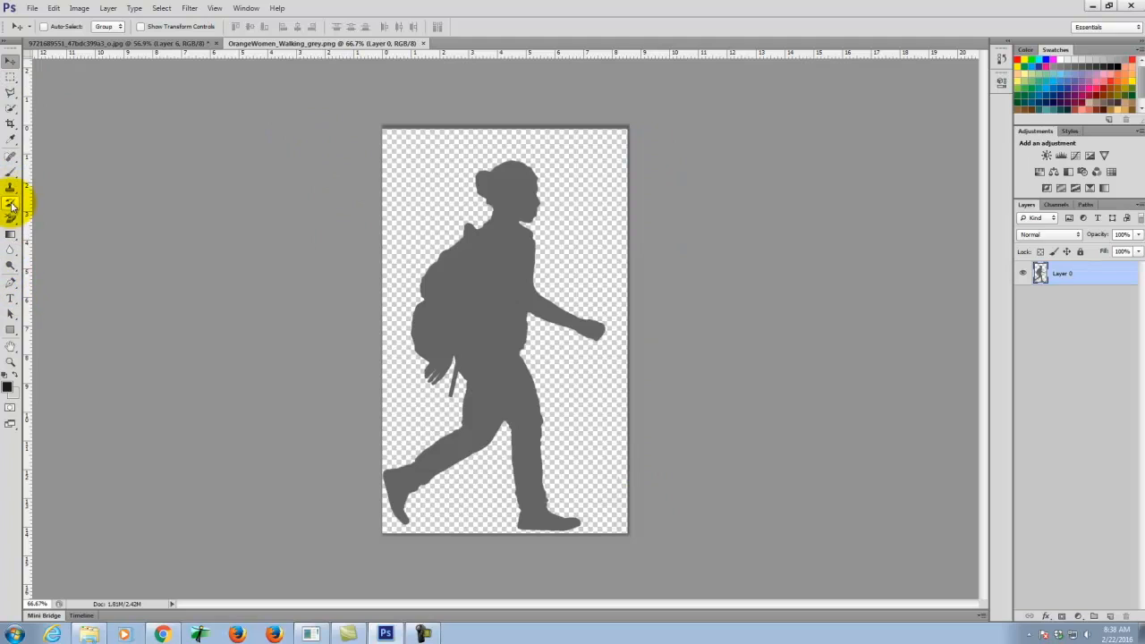
Crop the silhouette image to trim off the gray border lines and the empty space below the feet, and save the file
{"action": "left_click", "coordinate": [10, 125]}
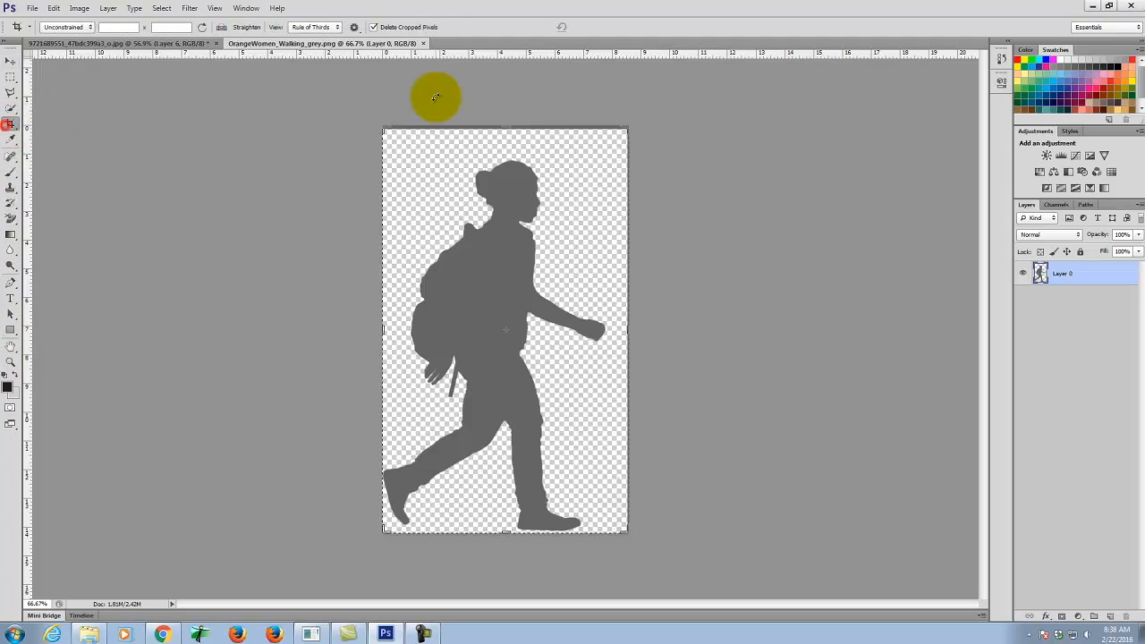
{"action": "left_click_drag", "start_coordinate": [505, 125], "coordinate": [504, 134]}
{"action": "left_click_drag", "start_coordinate": [629, 329], "coordinate": [624, 328]}
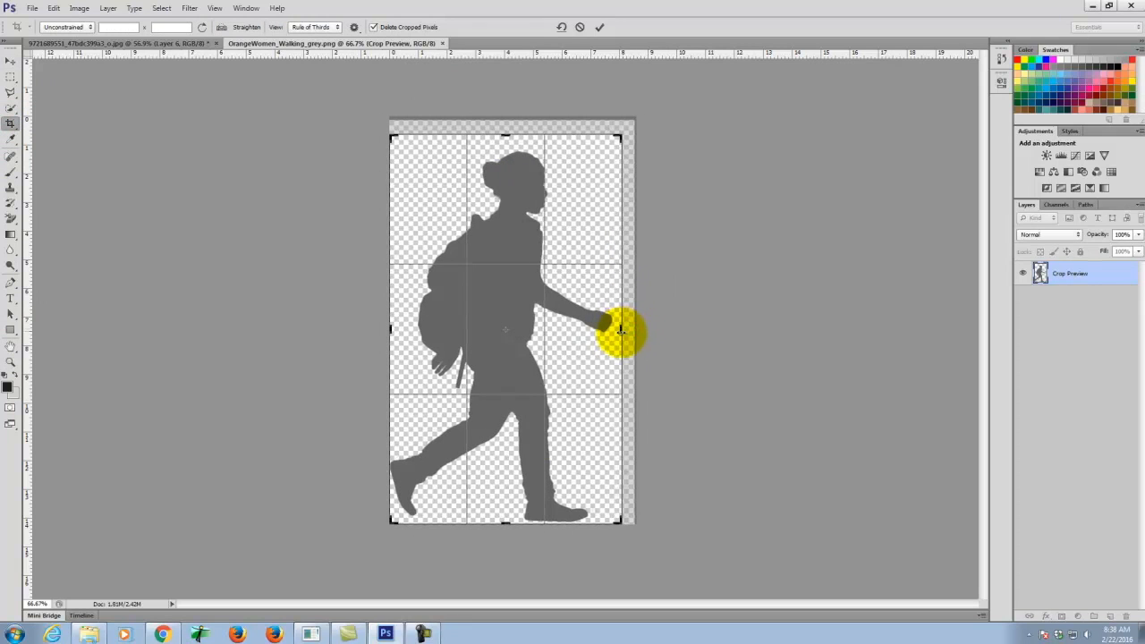
{"action": "key", "text": "ctrl+equal"}
{"action": "key", "text": "ctrl+equal"}
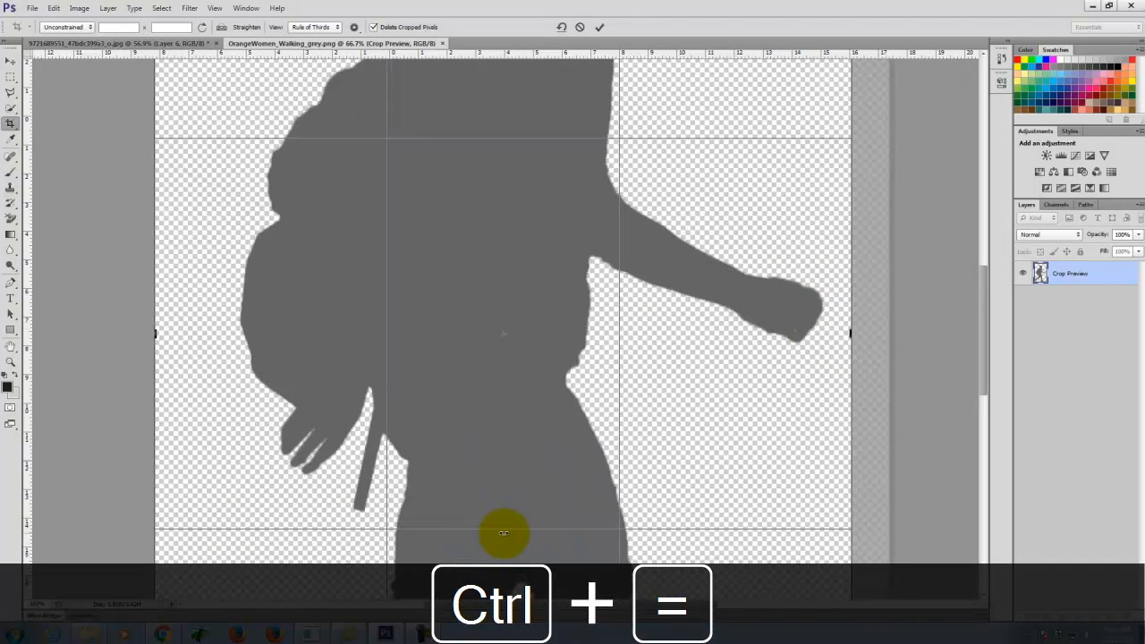
{"action": "key", "text": "space"}
{"action": "left_click_drag", "start_coordinate": [504, 531], "coordinate": [545, 153]}
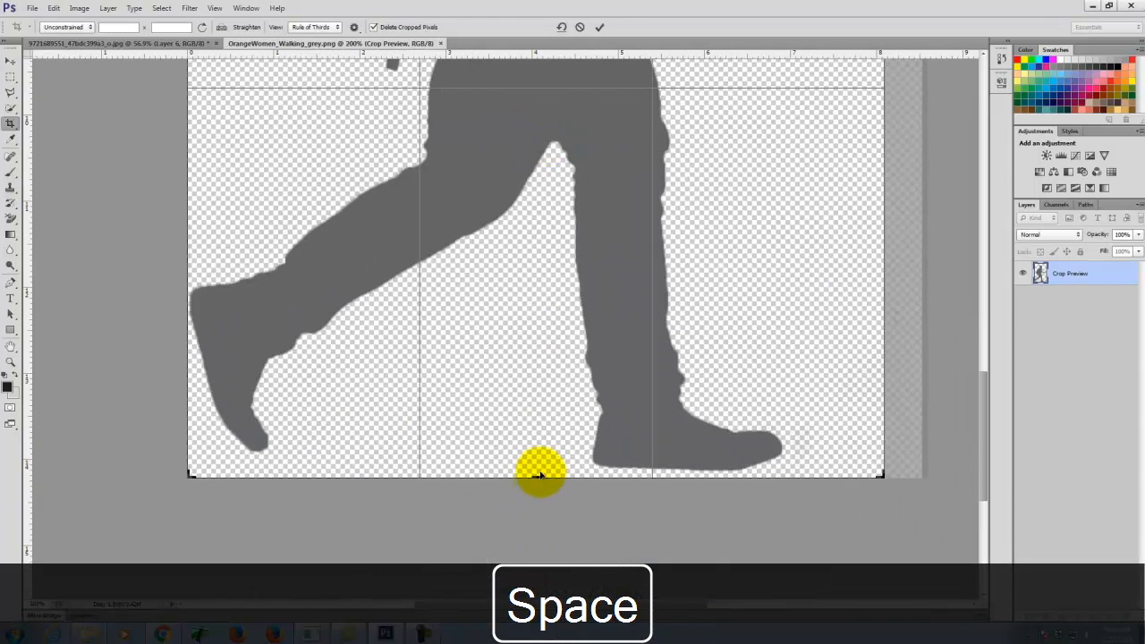
{"action": "left_click_drag", "start_coordinate": [539, 479], "coordinate": [537, 475]}
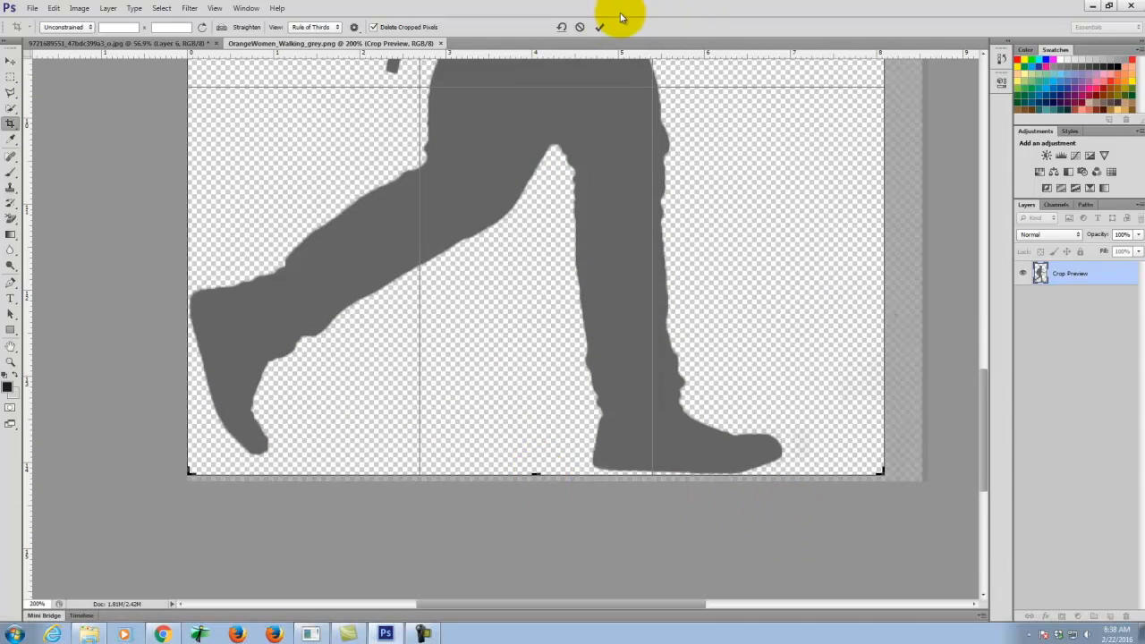
{"action": "left_click", "coordinate": [599, 28]}
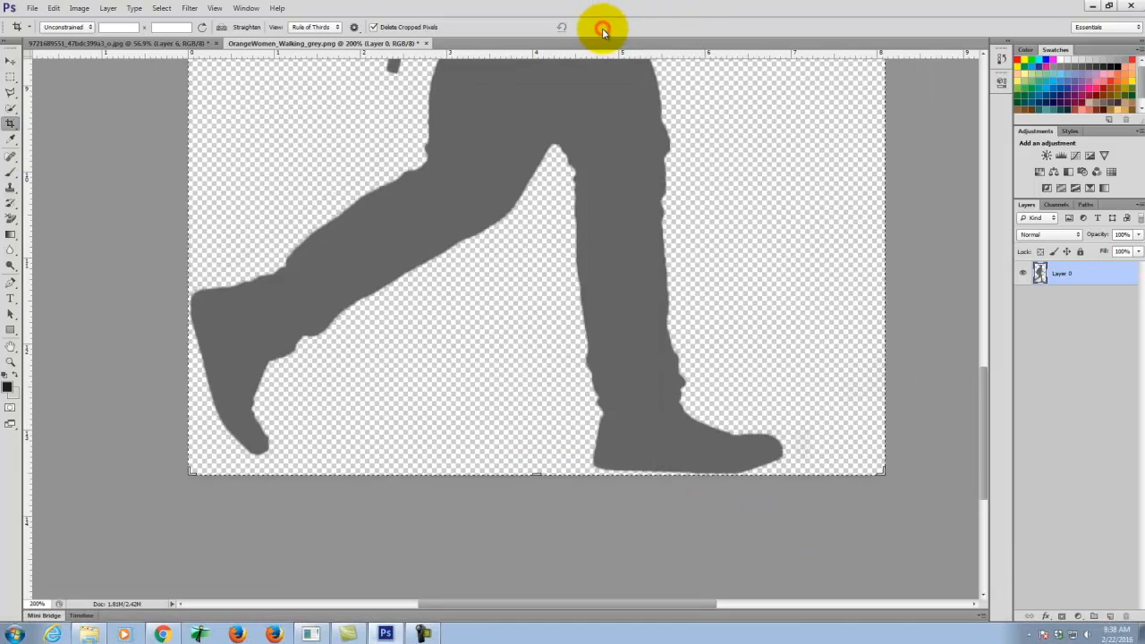
{"action": "left_click", "coordinate": [31, 8]}
{"action": "left_click", "coordinate": [46, 140]}
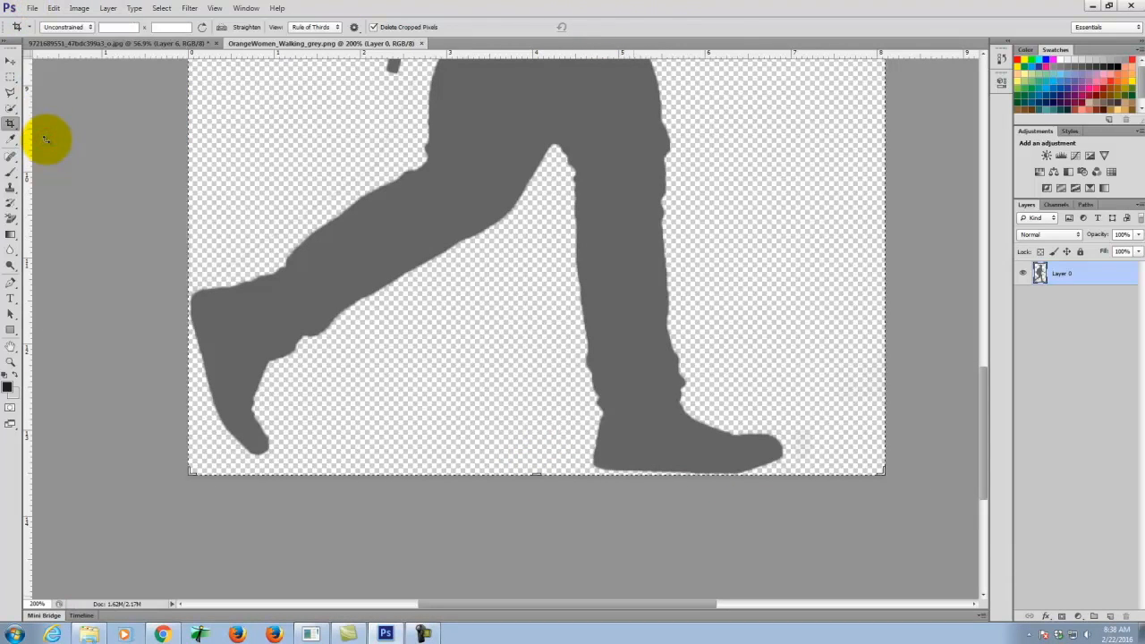
Place OrangeWomen_Walking_color from the Elements folder into the street scene document
{"action": "left_click", "coordinate": [72, 43]}
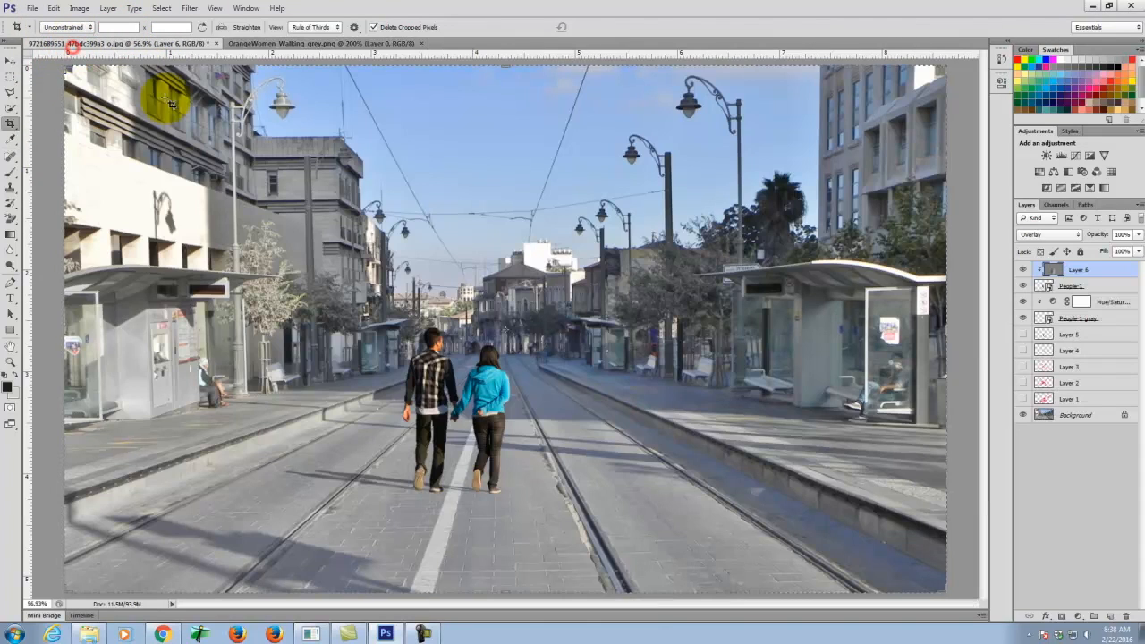
{"action": "left_click", "coordinate": [31, 8]}
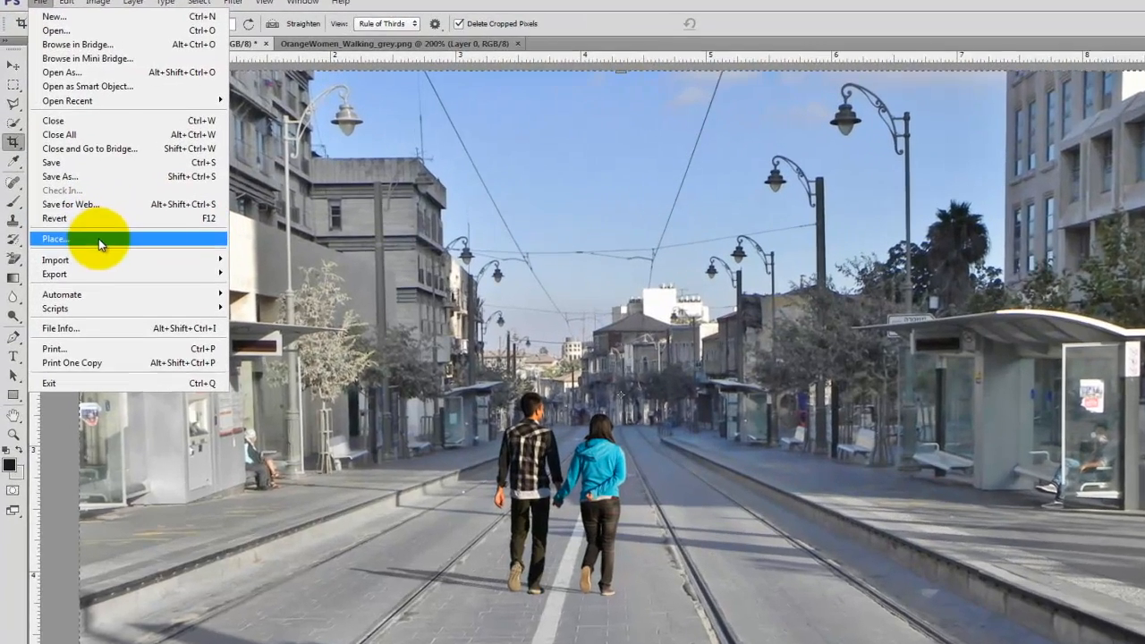
{"action": "left_click", "coordinate": [49, 198]}
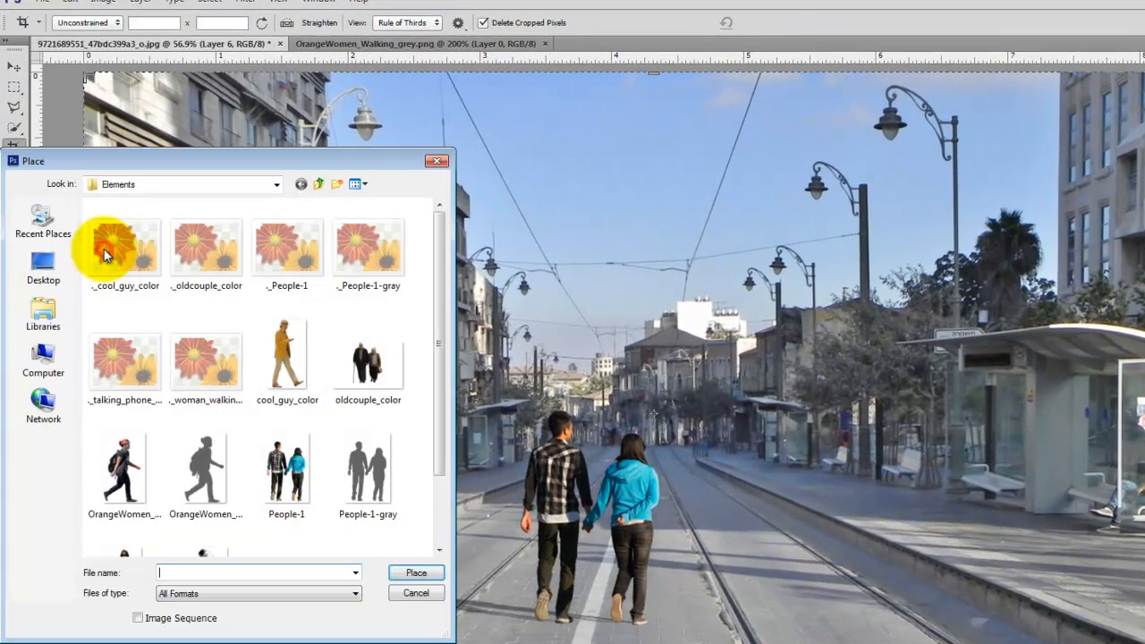
{"action": "left_click", "coordinate": [134, 466]}
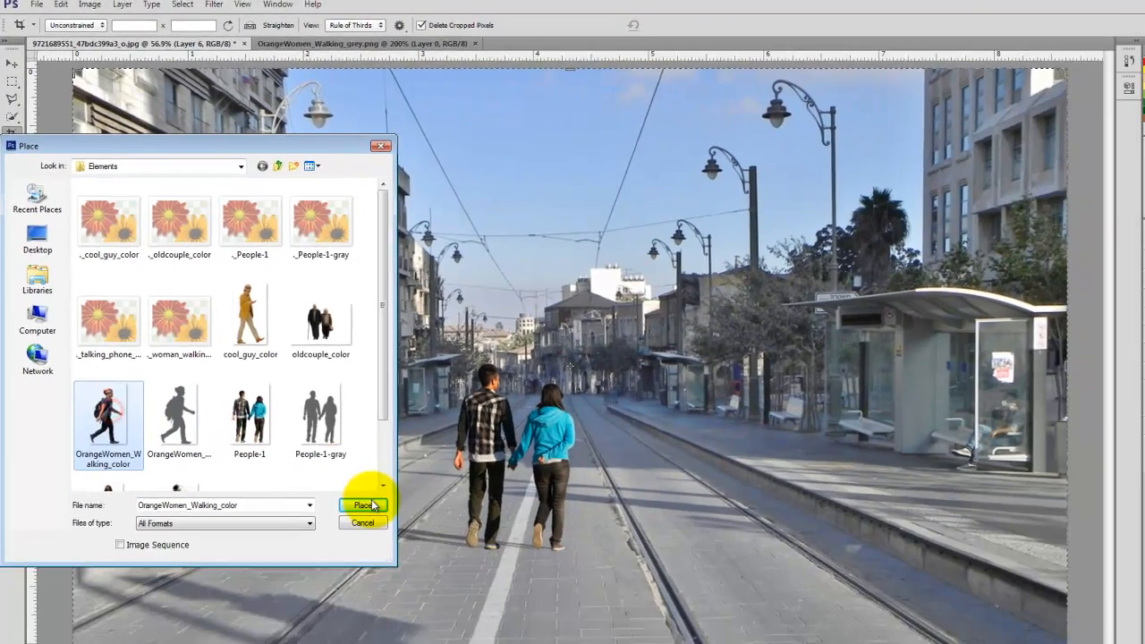
{"action": "left_click", "coordinate": [416, 572]}
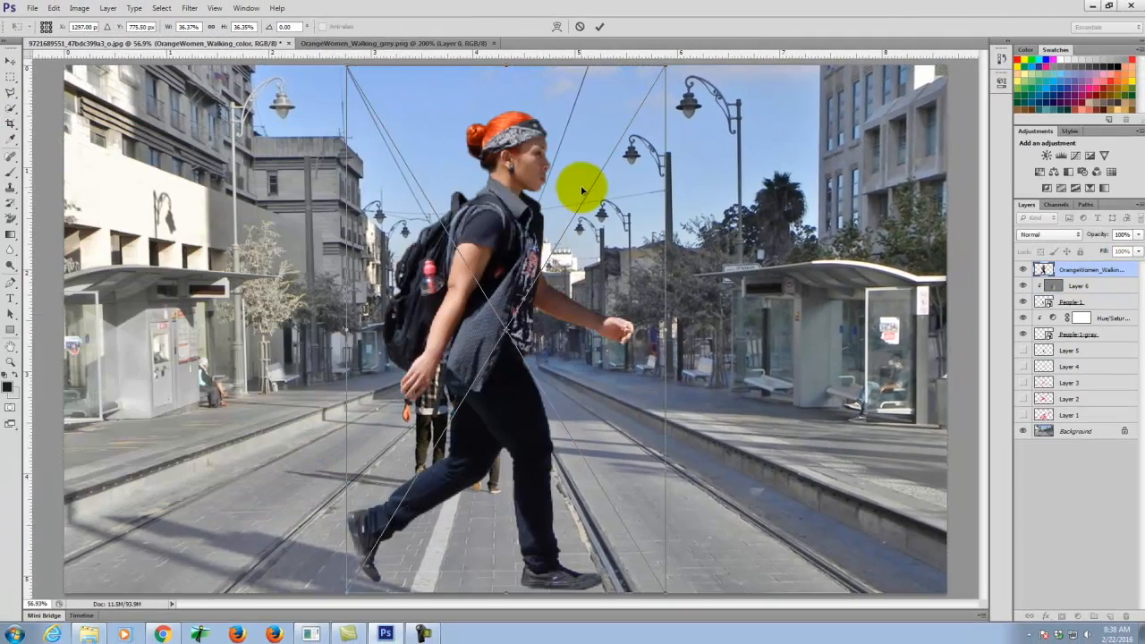
Scale the placed woman proportionally to about 11.6% and position her beside the left curb, to the left of the walking couple
{"action": "left_click_drag", "start_coordinate": [663, 67], "coordinate": [351, 280]}
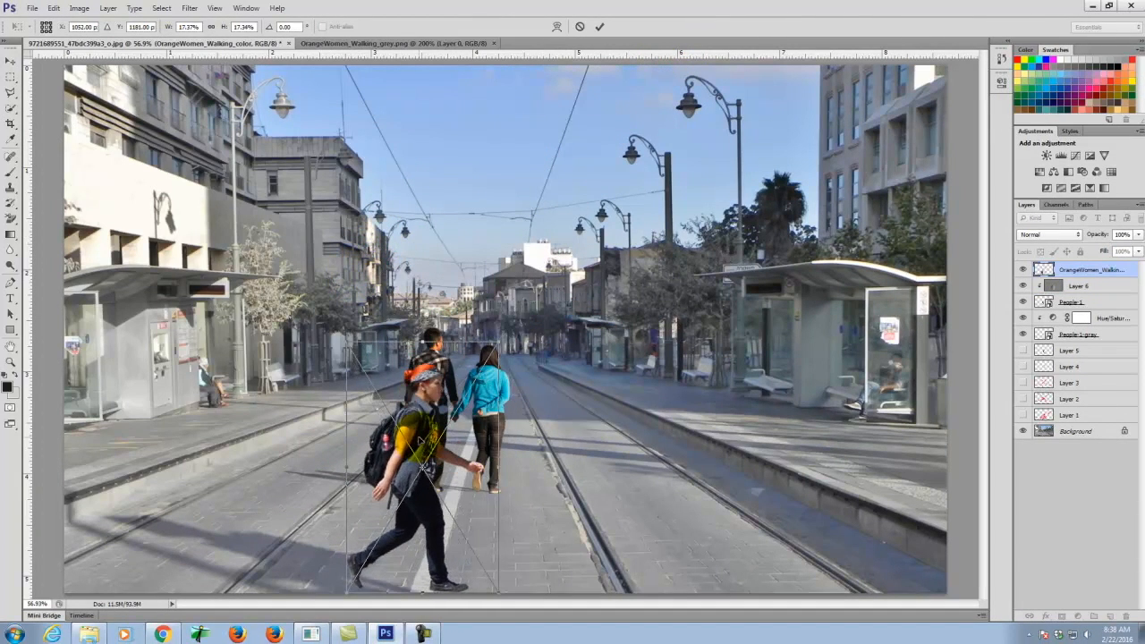
{"action": "left_click_drag", "start_coordinate": [419, 443], "coordinate": [453, 407]}
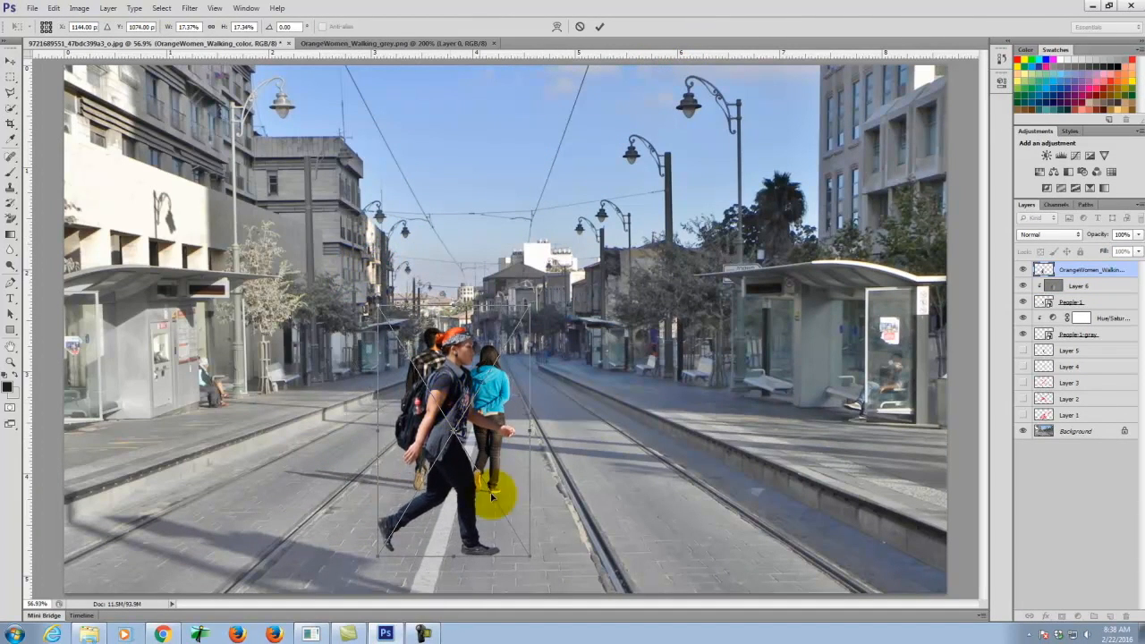
{"action": "left_click_drag", "start_coordinate": [527, 556], "coordinate": [489, 536]}
{"action": "left_click_drag", "start_coordinate": [421, 398], "coordinate": [279, 398]}
{"action": "left_click_drag", "start_coordinate": [233, 518], "coordinate": [265, 494]}
{"action": "left_click_drag", "start_coordinate": [302, 396], "coordinate": [287, 417]}
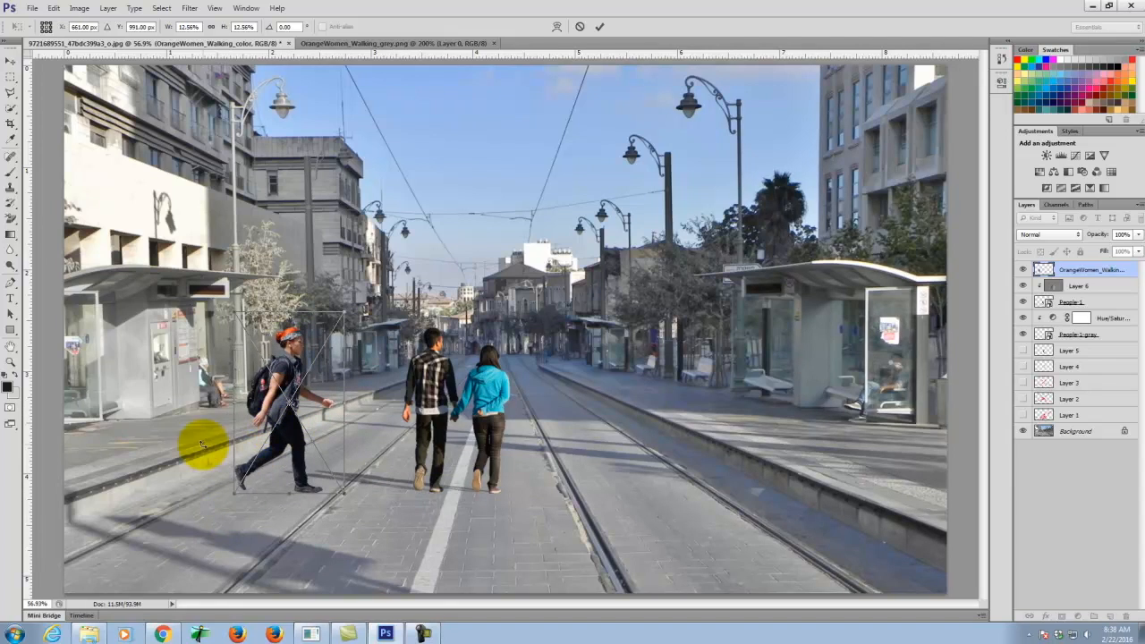
{"action": "mouse_move", "coordinate": [344, 313]}
{"action": "left_mouse_down"}
{"action": "mouse_move", "coordinate": [329, 329]}
{"action": "mouse_move", "coordinate": [337, 322]}
{"action": "left_mouse_up"}
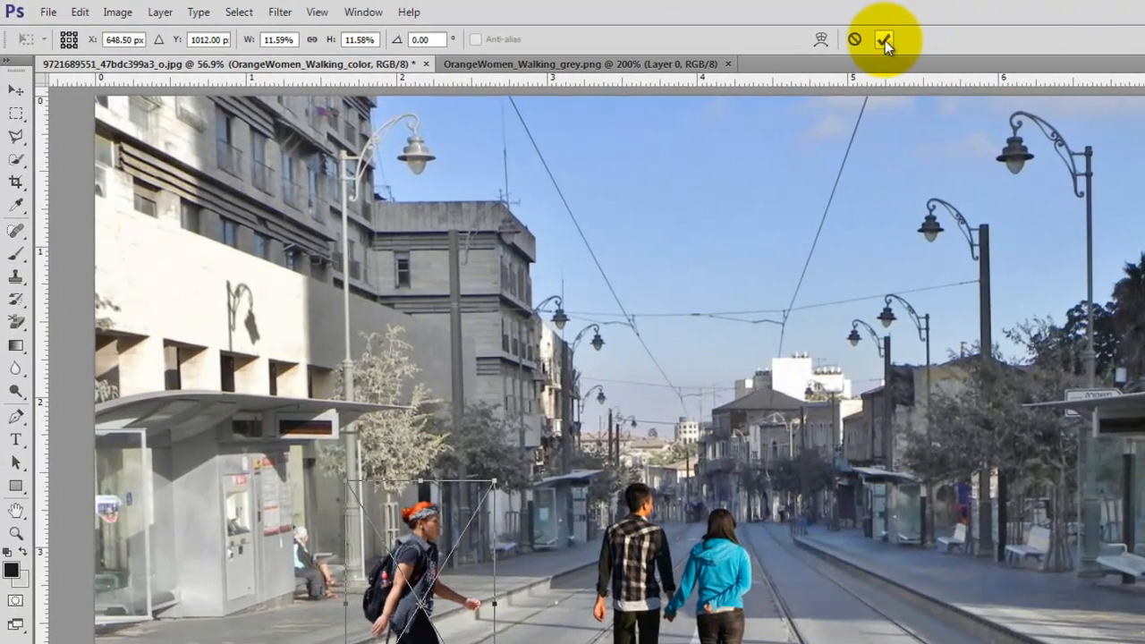
{"action": "left_click", "coordinate": [884, 40]}
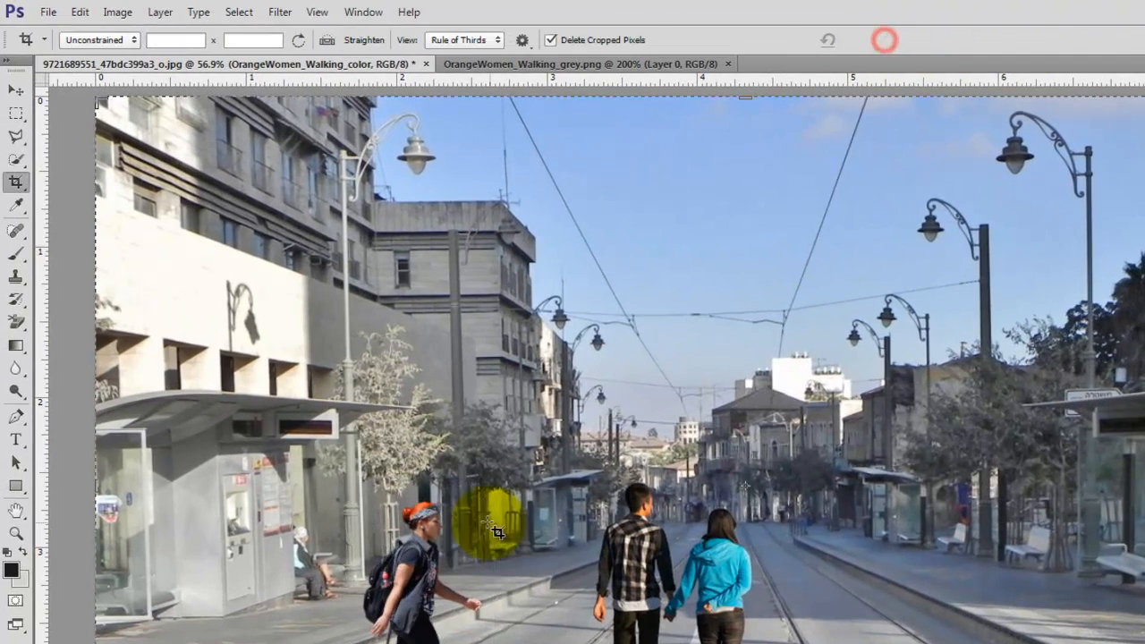
Open the transform options for the placed OrangeWomen_Walking_color layer
{"action": "left_click", "coordinate": [79, 12]}
{"action": "mouse_move", "coordinate": [121, 356]}
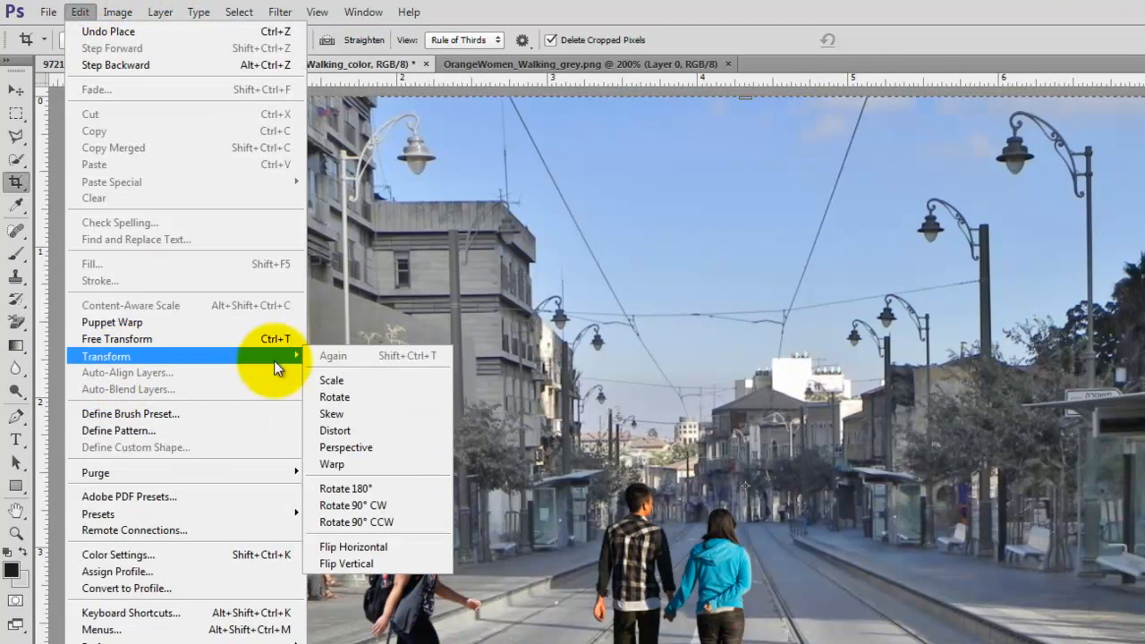
Flip the color image of the walking woman horizontally and move her slightly farther from the couple
{"action": "left_click", "coordinate": [401, 549]}
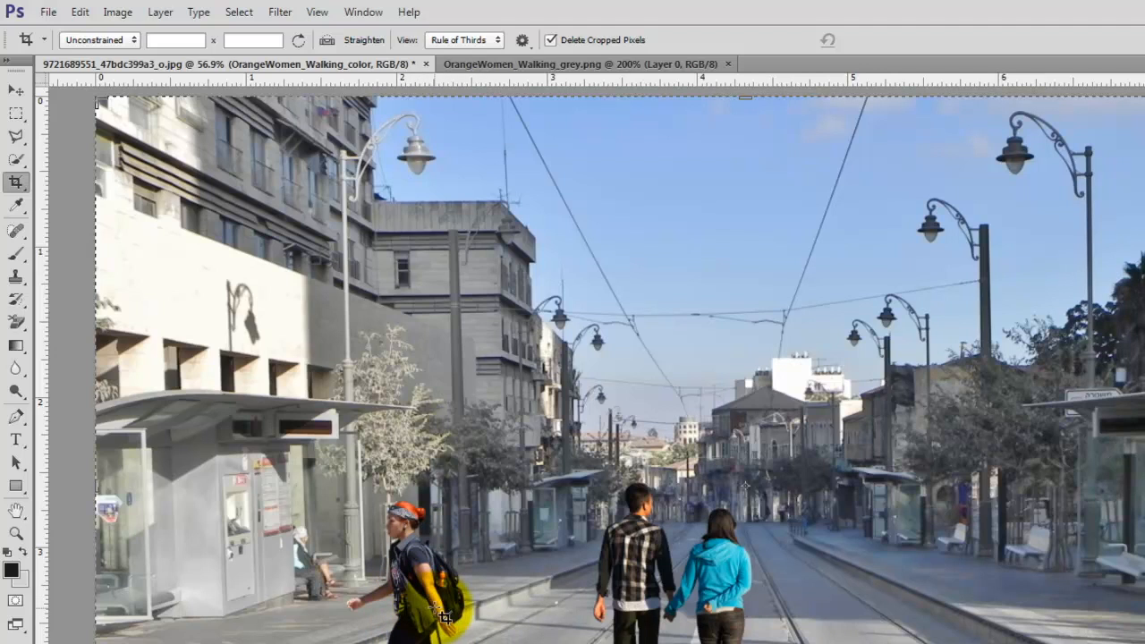
{"action": "left_click", "coordinate": [16, 89]}
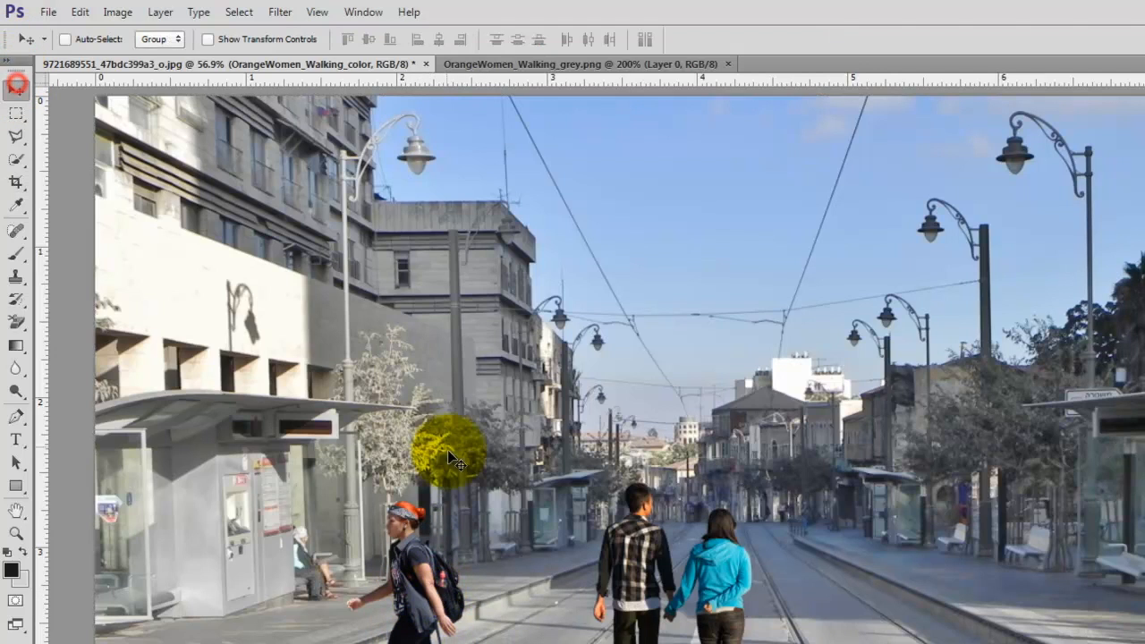
{"action": "left_click_drag", "start_coordinate": [399, 551], "coordinate": [390, 552]}
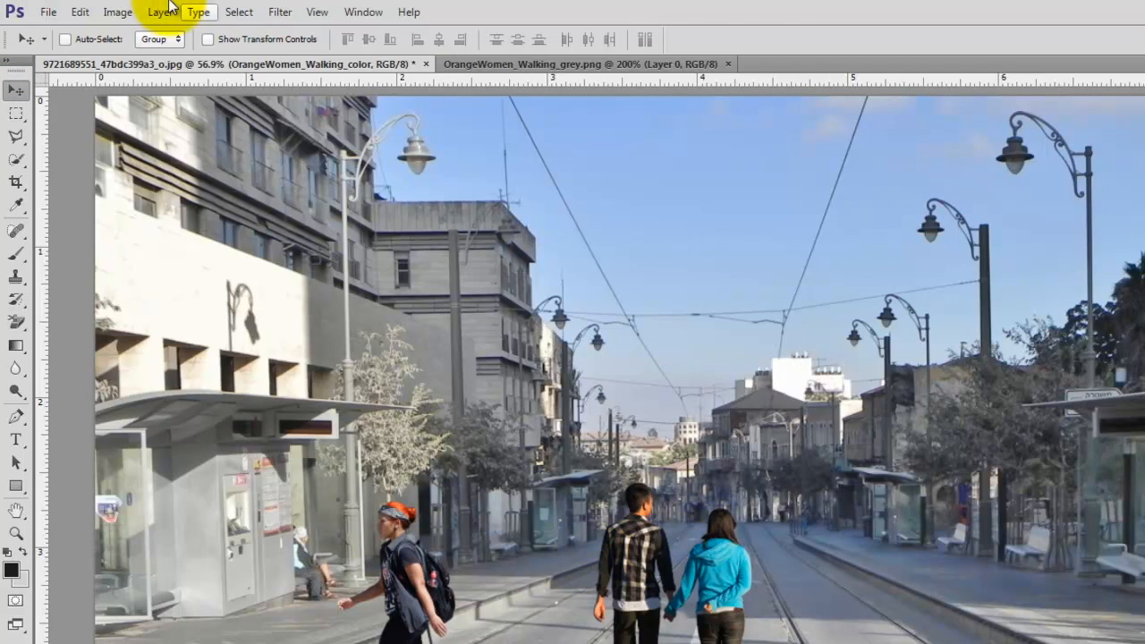
Place the OrangeWomen_Walking_grey image into the street photo and scale it down to near the woman's size
{"action": "left_click", "coordinate": [51, 12]}
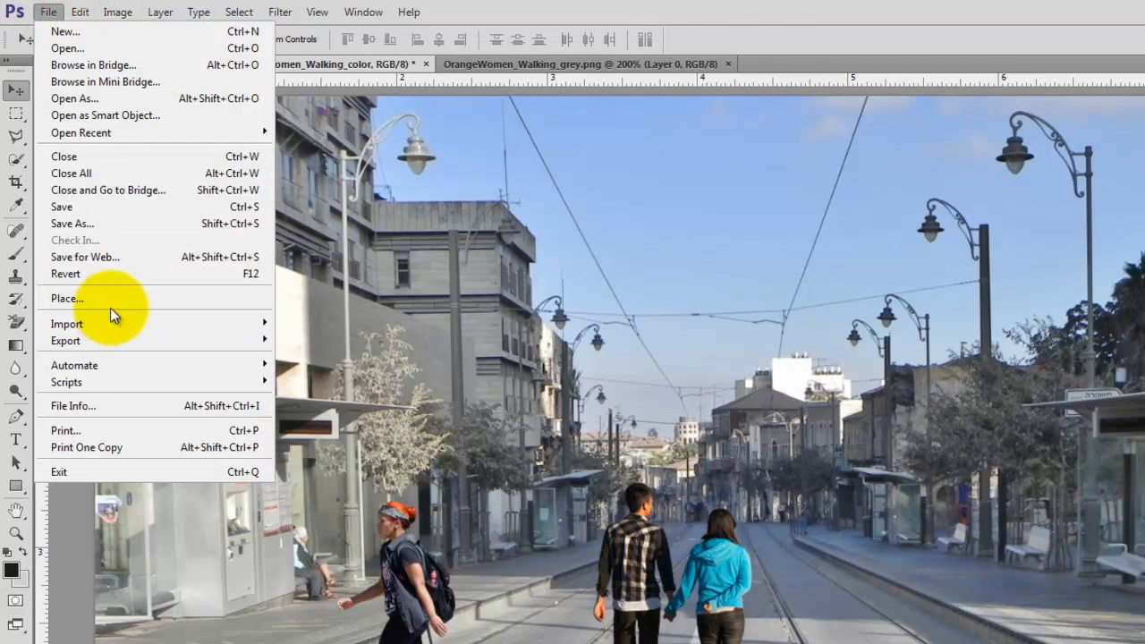
{"action": "left_click", "coordinate": [67, 298]}
{"action": "left_click", "coordinate": [236, 547]}
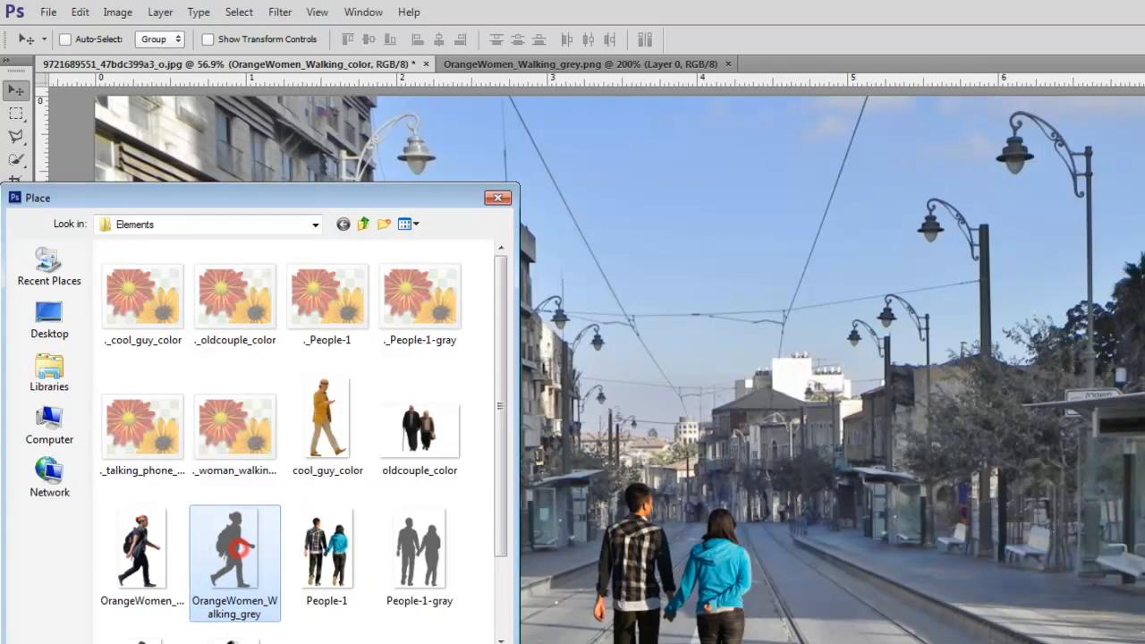
{"action": "left_click", "coordinate": [503, 640]}
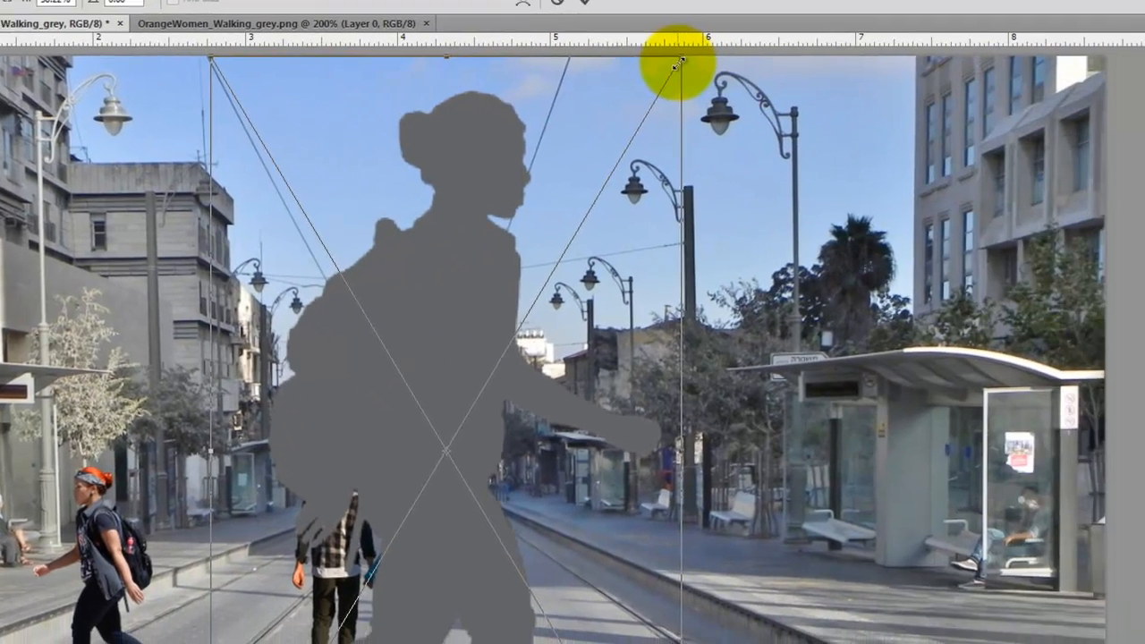
{"action": "left_click_drag", "start_coordinate": [680, 62], "coordinate": [213, 404]}
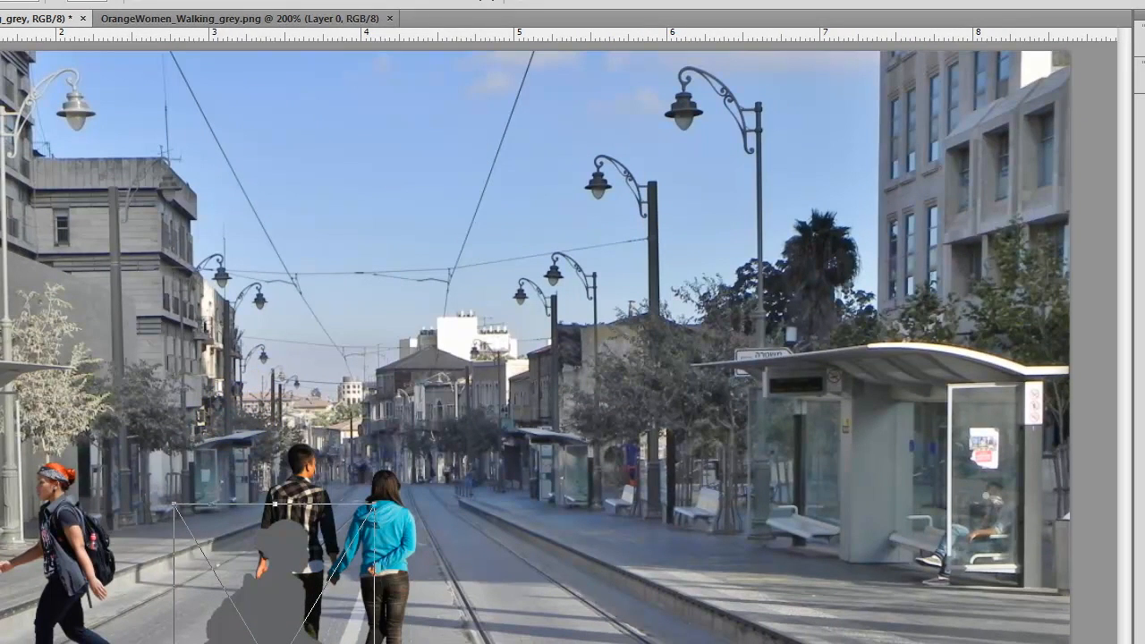
Flip the grey silhouette horizontally and move it over the walking woman
{"action": "right_click", "coordinate": [55, 537]}
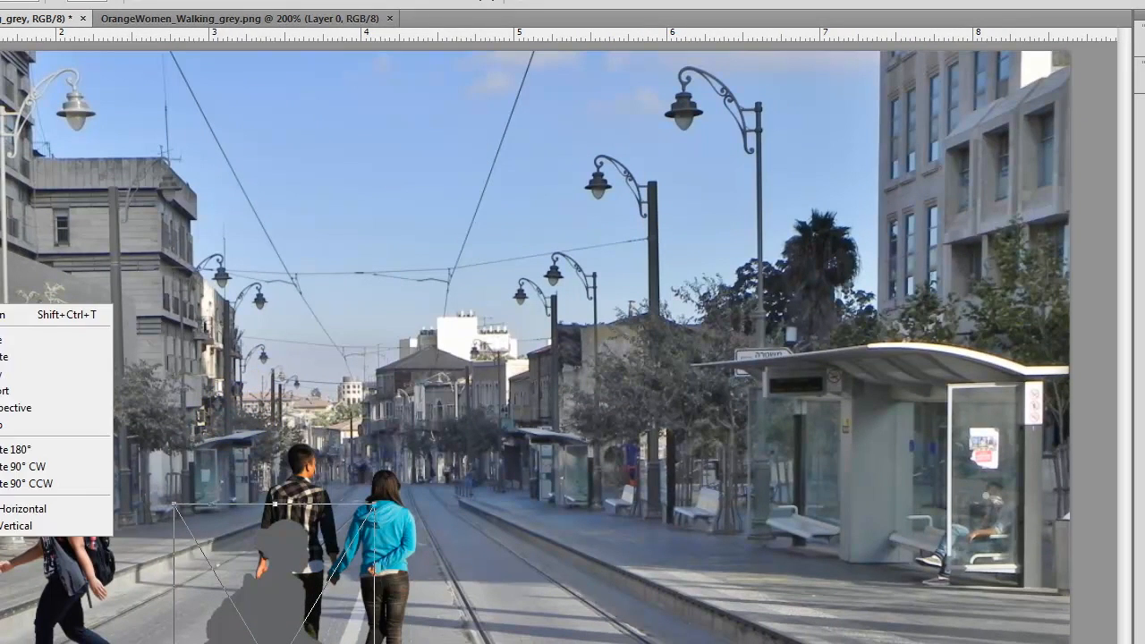
{"action": "left_click", "coordinate": [57, 516]}
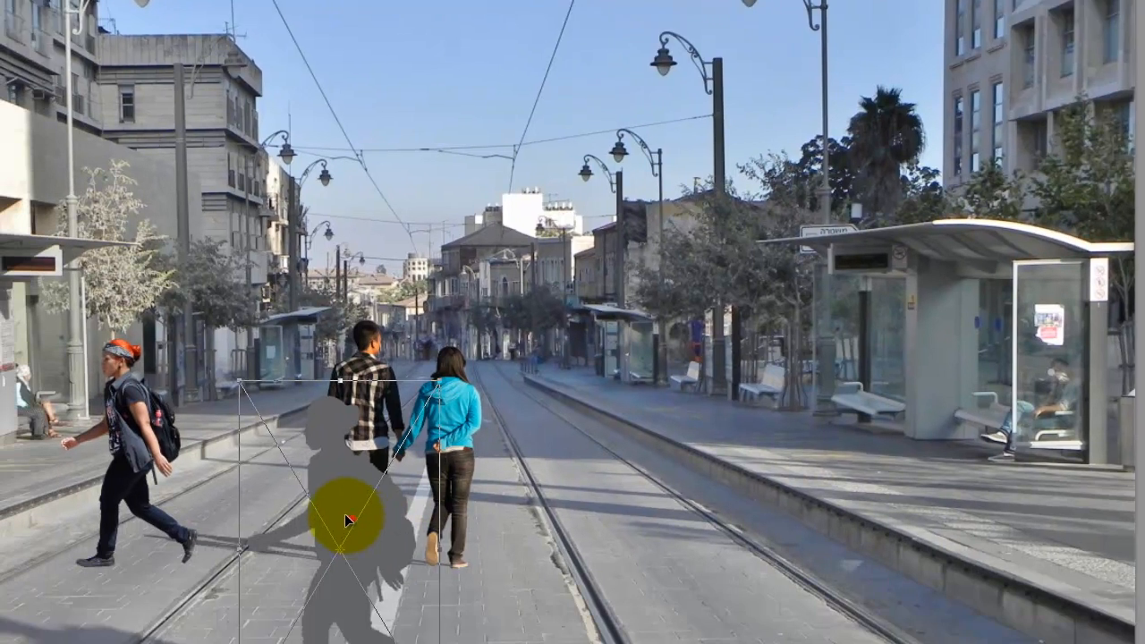
{"action": "left_click_drag", "start_coordinate": [348, 519], "coordinate": [135, 449]}
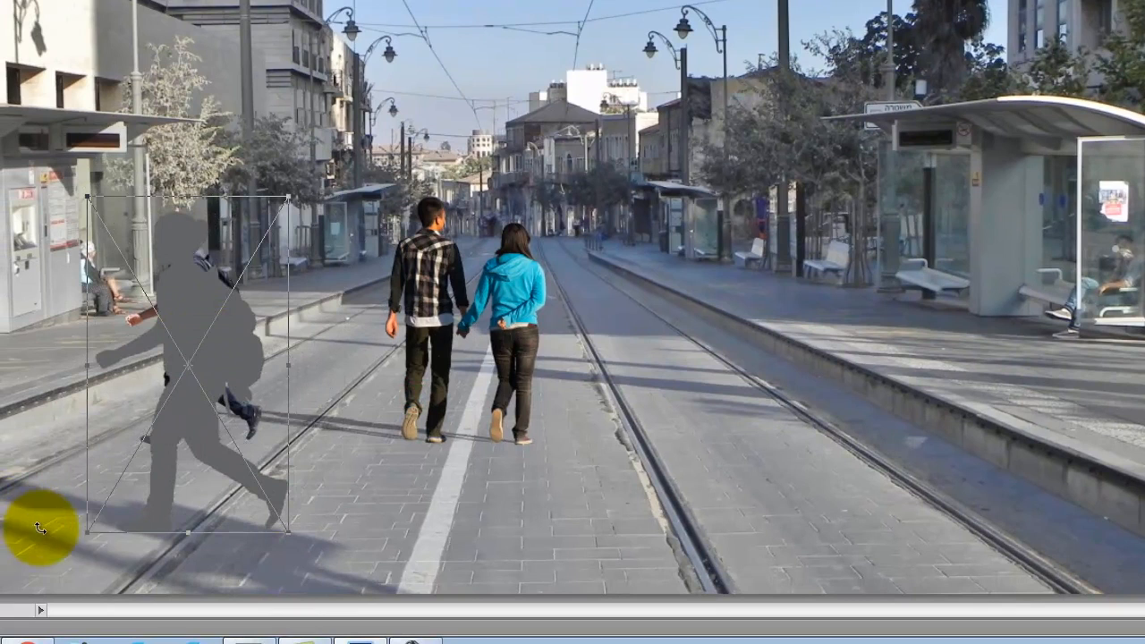
Shrink the grey silhouette to match the walking woman, align it exactly over her and commit the placement
{"action": "left_click_drag", "start_coordinate": [89, 532], "coordinate": [147, 434]}
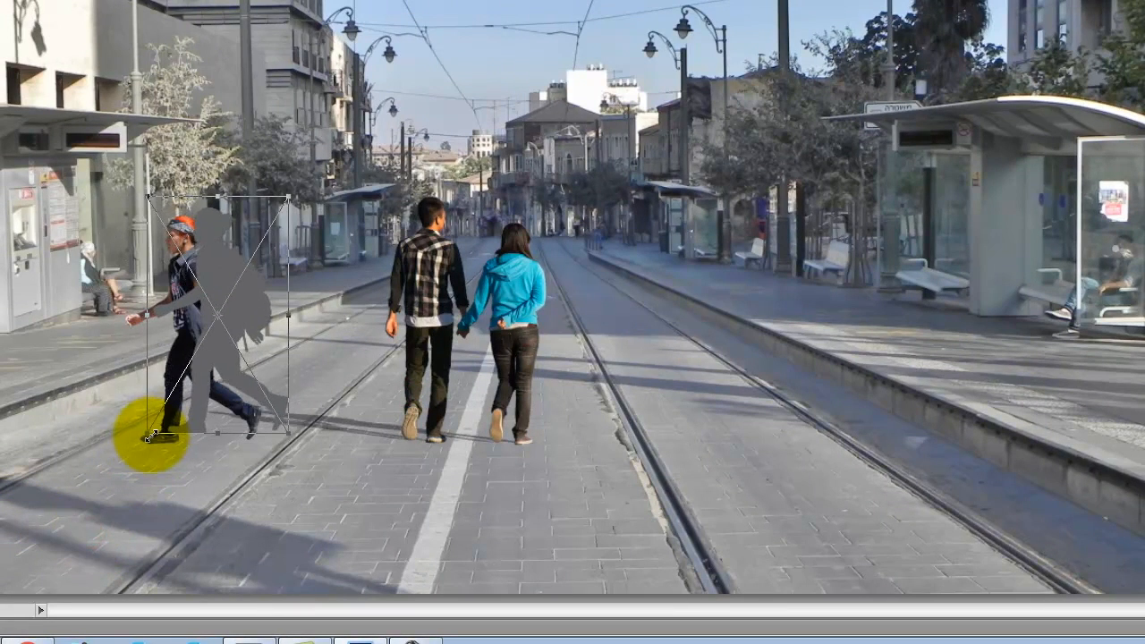
{"action": "left_click_drag", "start_coordinate": [230, 292], "coordinate": [201, 300]}
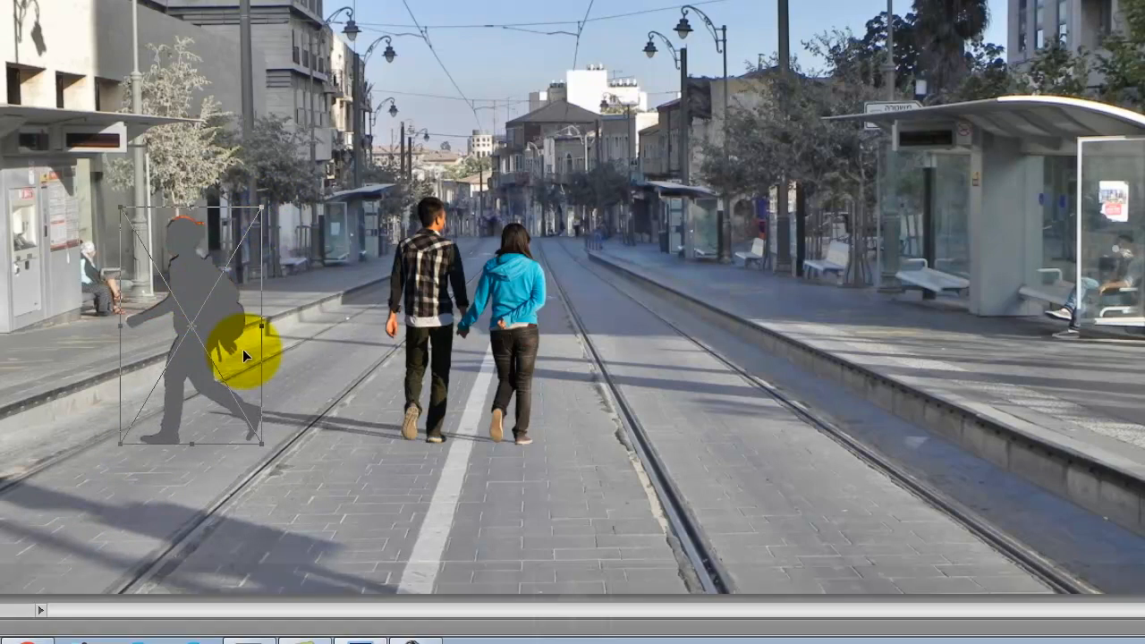
{"action": "key", "text": "Up"}
{"action": "key", "text": "Up"}
{"action": "key", "text": "Up"}
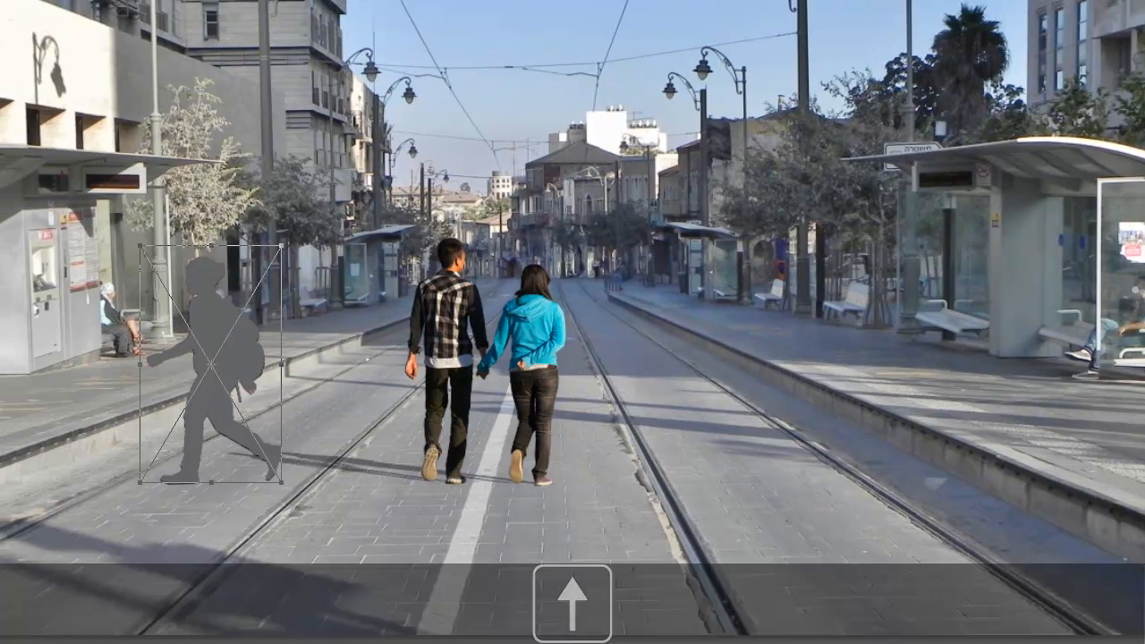
{"action": "left_click", "coordinate": [820, 37]}
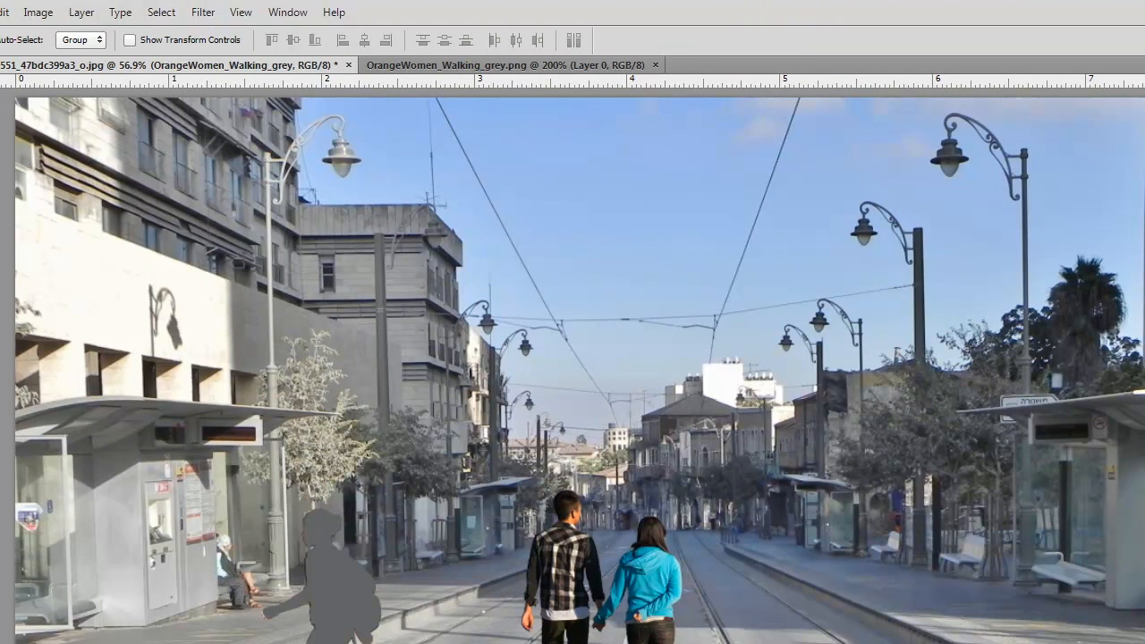
Distort the grey silhouette into a flat shadow stretching from the woman's feet across the ground and over the curb
{"action": "left_click", "coordinate": [5, 11]}
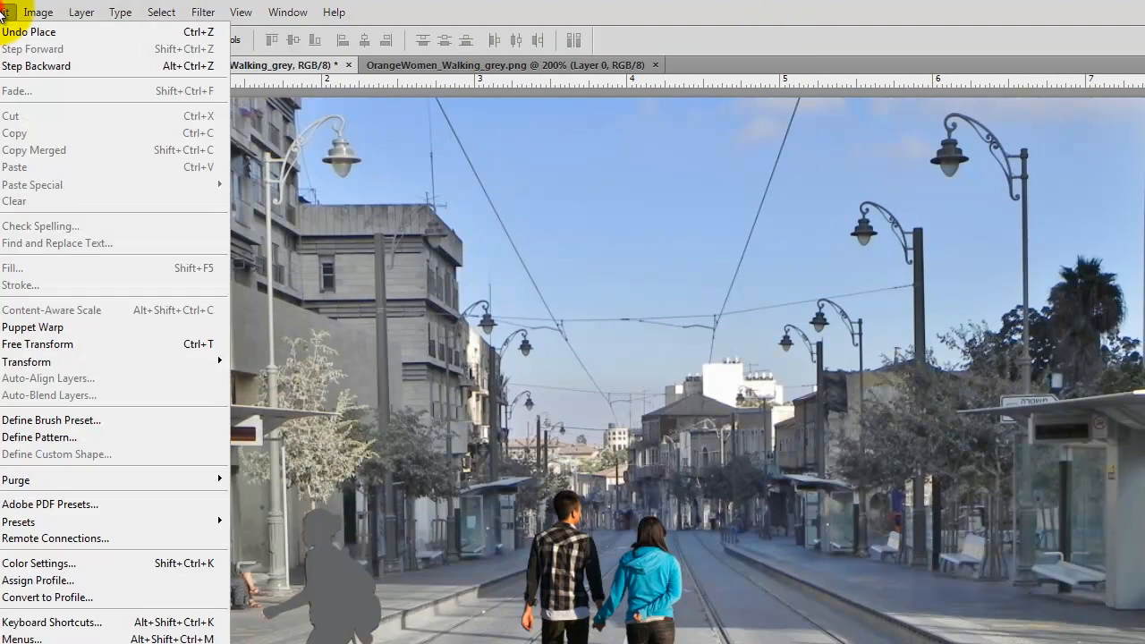
{"action": "mouse_move", "coordinate": [126, 359]}
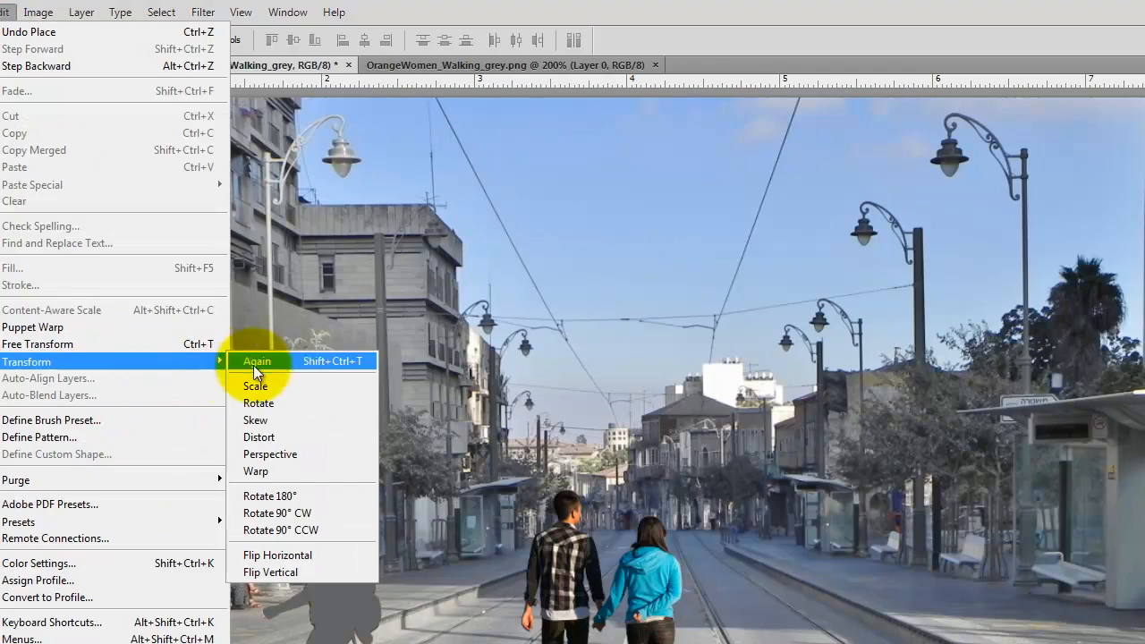
{"action": "left_click", "coordinate": [299, 426]}
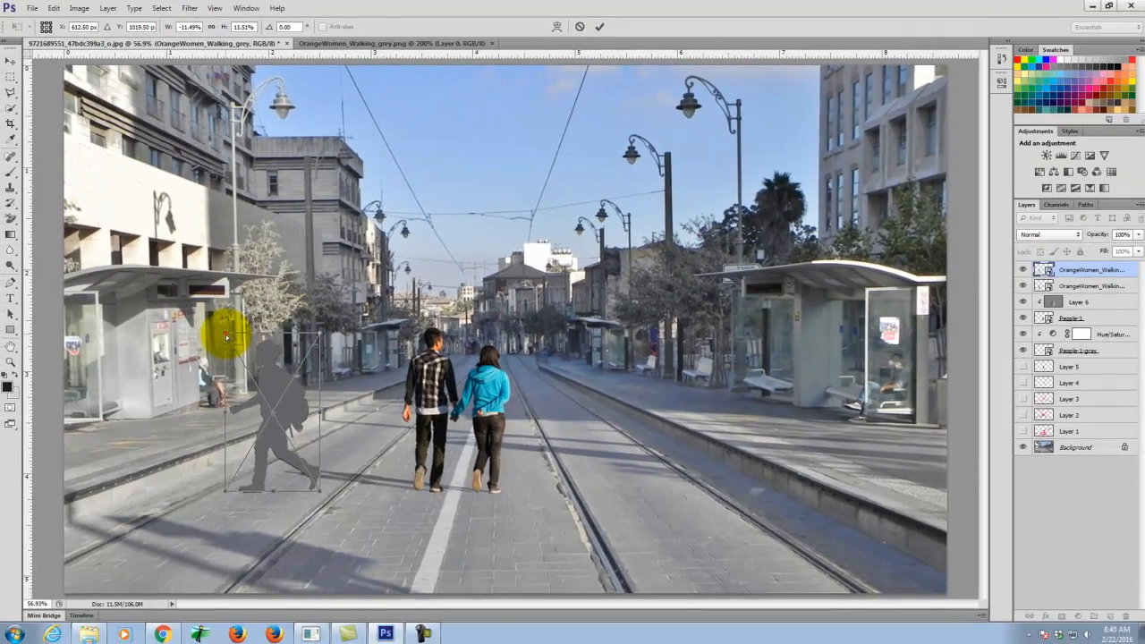
{"action": "left_click_drag", "start_coordinate": [239, 398], "coordinate": [112, 492]}
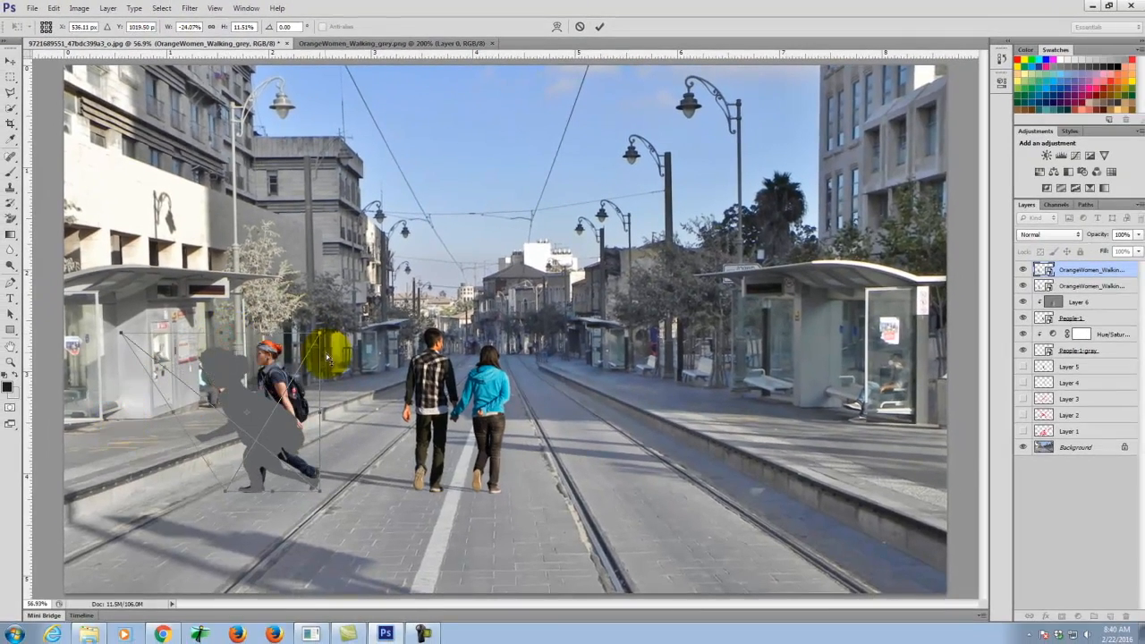
{"action": "left_click_drag", "start_coordinate": [320, 335], "coordinate": [117, 461]}
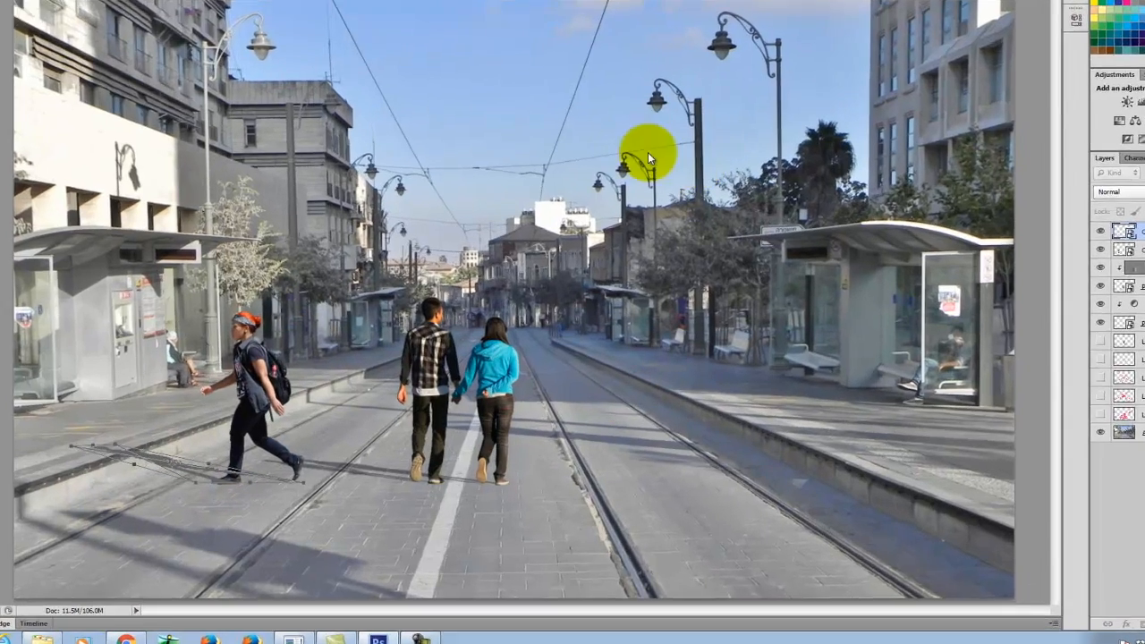
{"action": "key", "text": "space"}
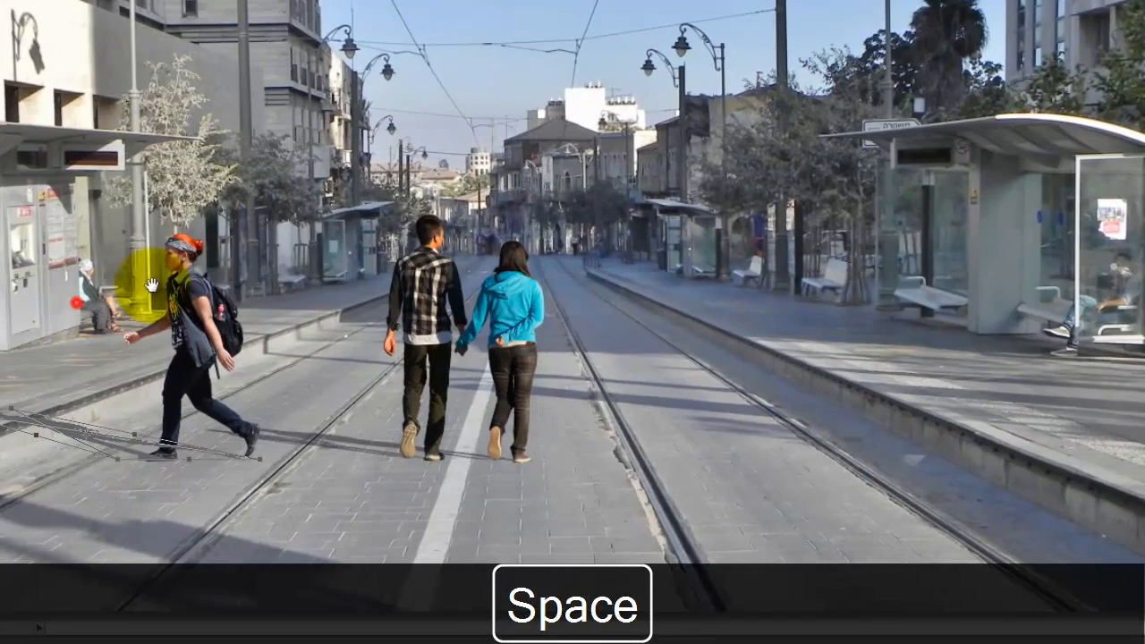
{"action": "key", "text": "ctrl+equal"}
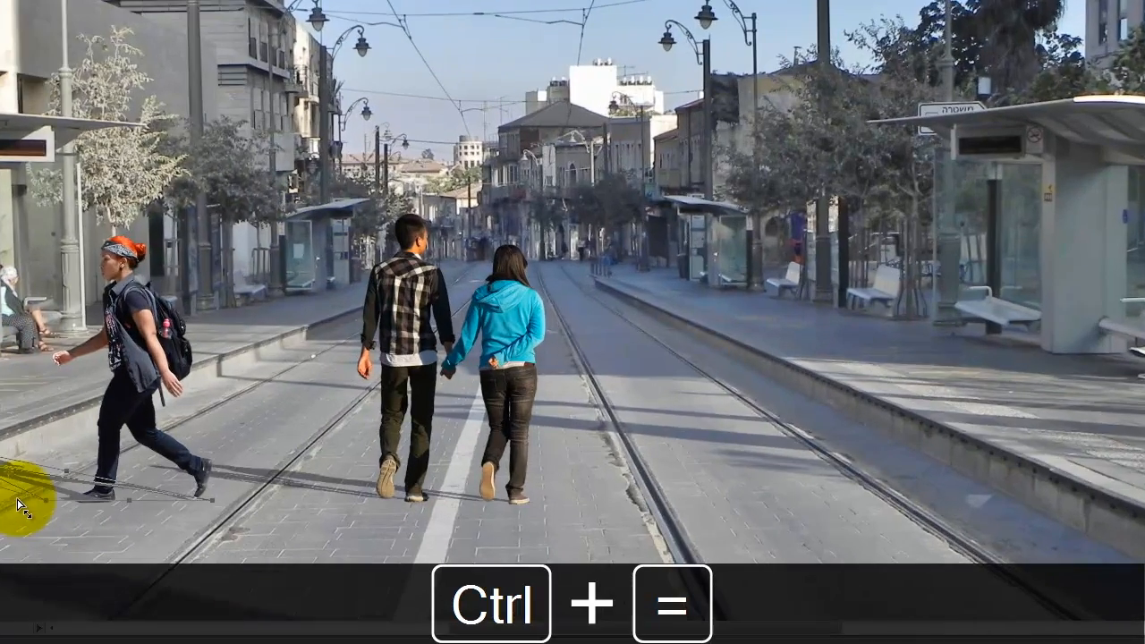
{"action": "key", "text": "space"}
{"action": "left_click_drag", "start_coordinate": [363, 335], "coordinate": [822, 90]}
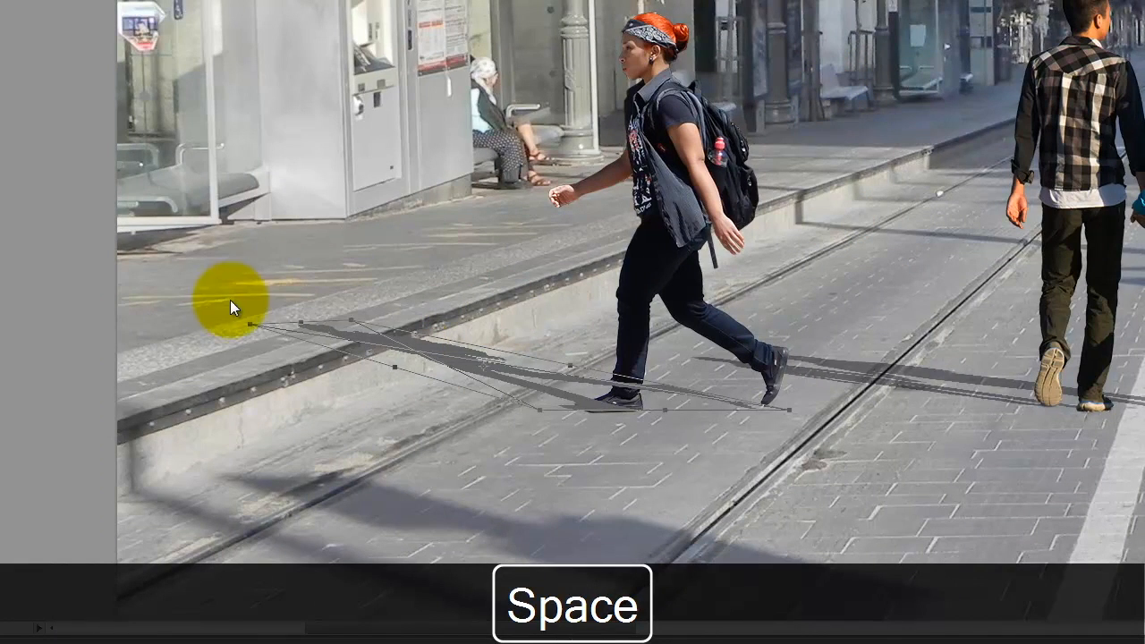
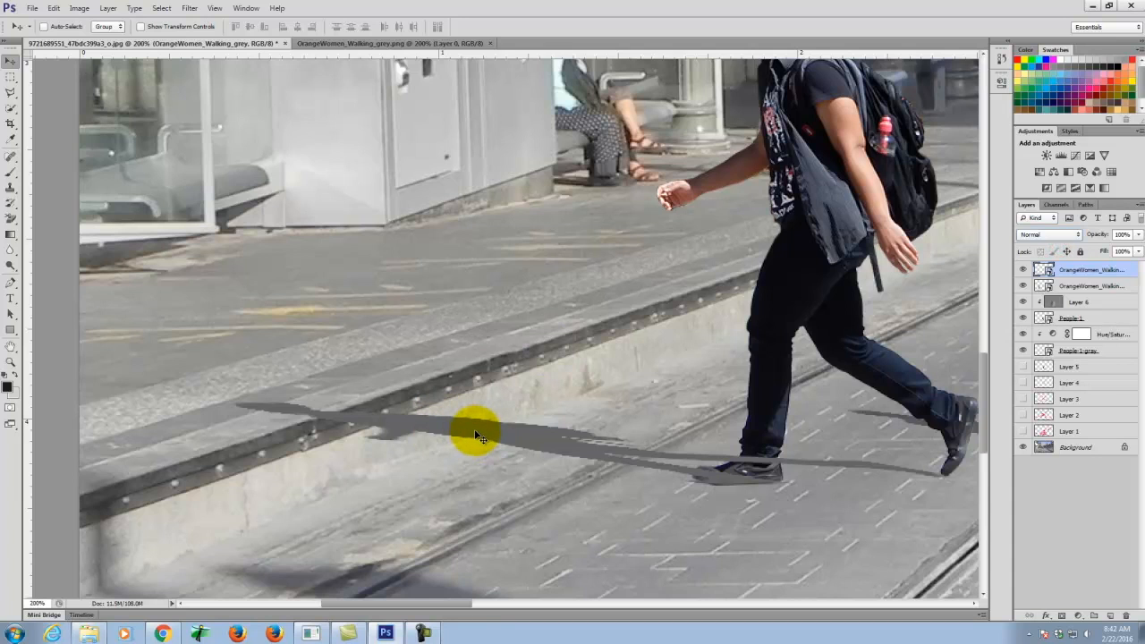
Rasterize the woman's grey shadow layer
{"action": "key", "text": "space"}
{"action": "left_click_drag", "start_coordinate": [703, 320], "coordinate": [235, 455]}
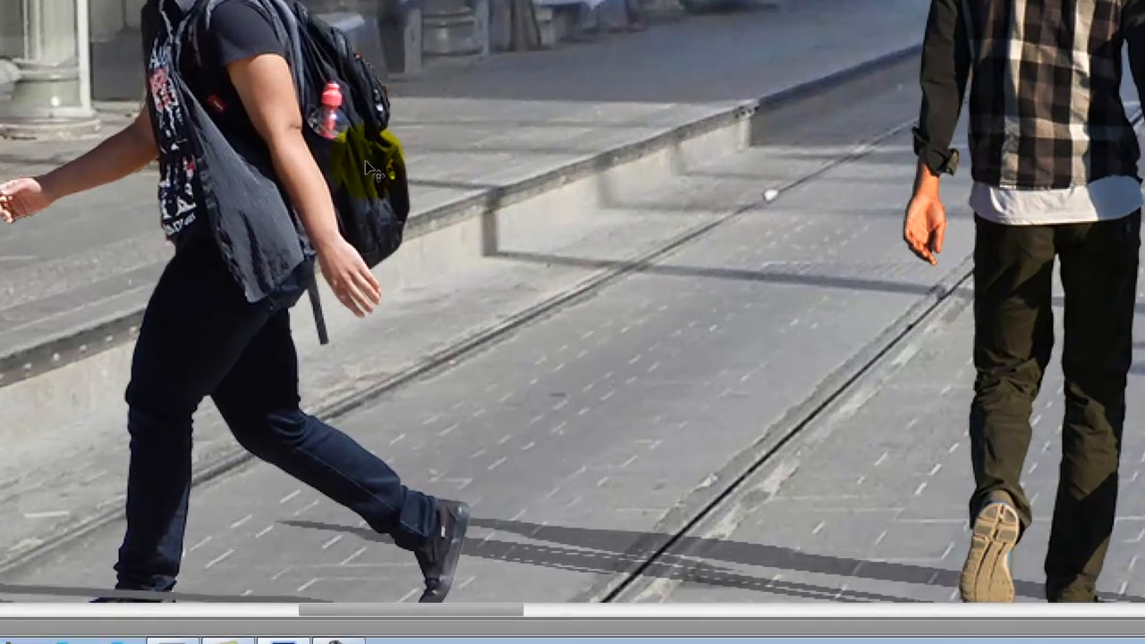
{"action": "key", "text": "space"}
{"action": "left_click_drag", "start_coordinate": [170, 367], "coordinate": [760, 256]}
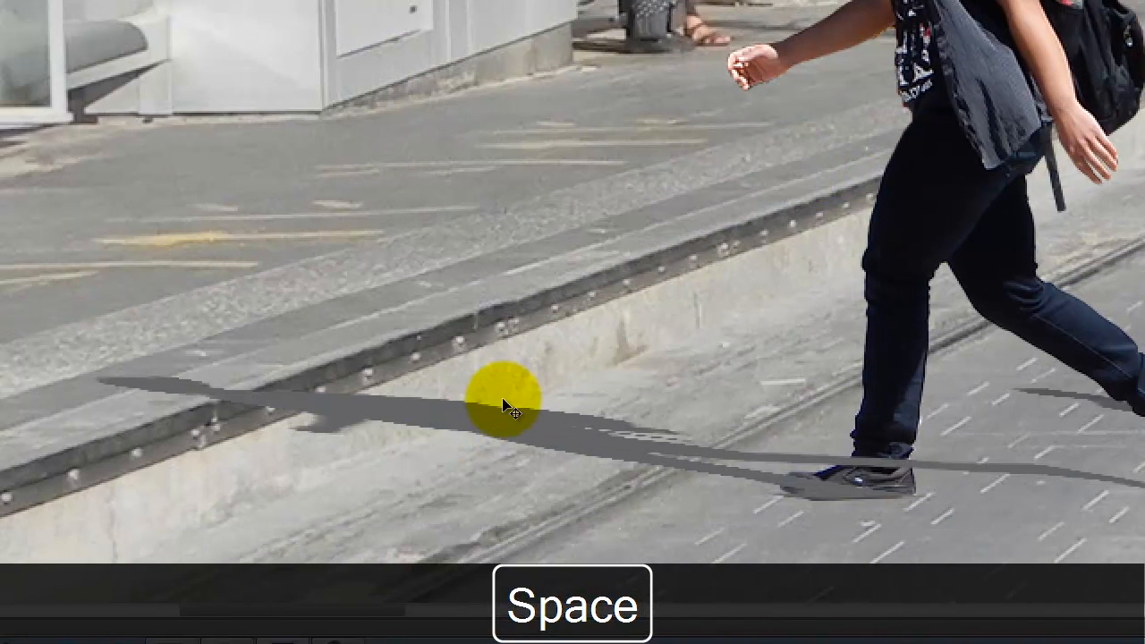
{"action": "mouse_move", "coordinate": [824, 289]}
{"action": "left_mouse_down"}
{"action": "mouse_move", "coordinate": [545, 350]}
{"action": "mouse_move", "coordinate": [692, 302]}
{"action": "left_mouse_up"}
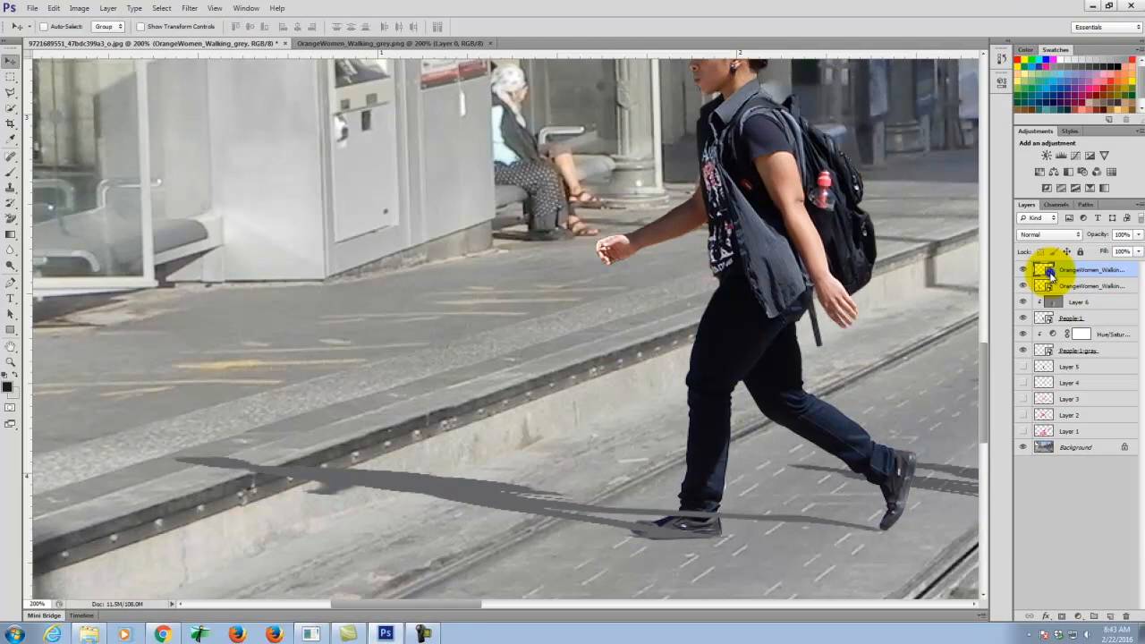
{"action": "right_click", "coordinate": [1048, 271]}
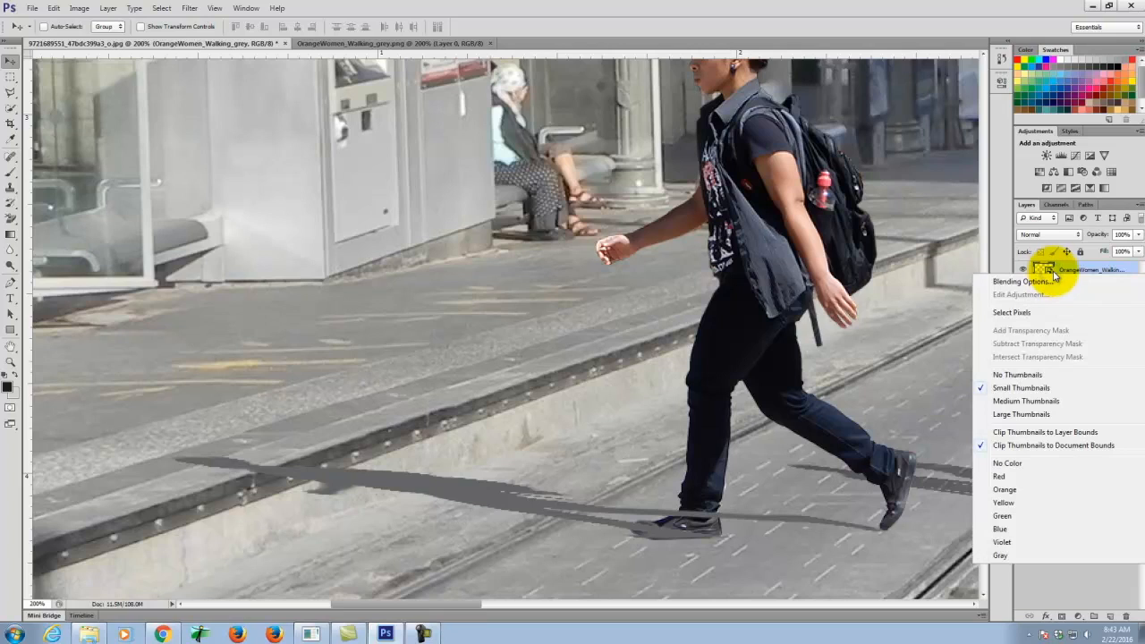
{"action": "left_click", "coordinate": [1048, 270]}
{"action": "right_click", "coordinate": [1045, 267]}
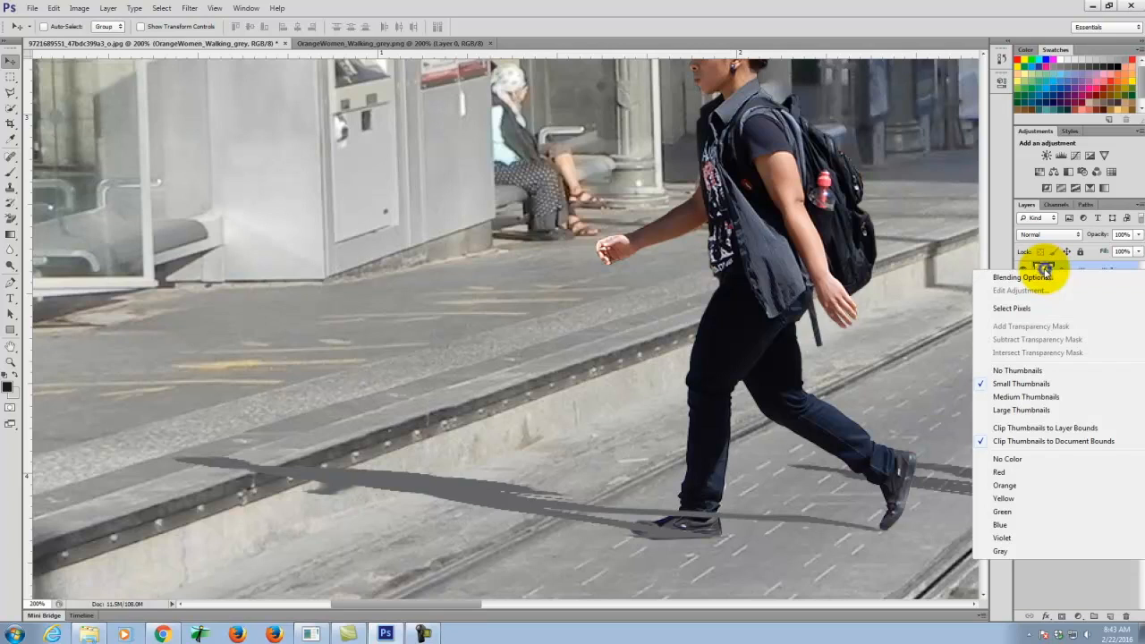
{"action": "right_click", "coordinate": [1091, 268]}
{"action": "right_click", "coordinate": [1111, 271]}
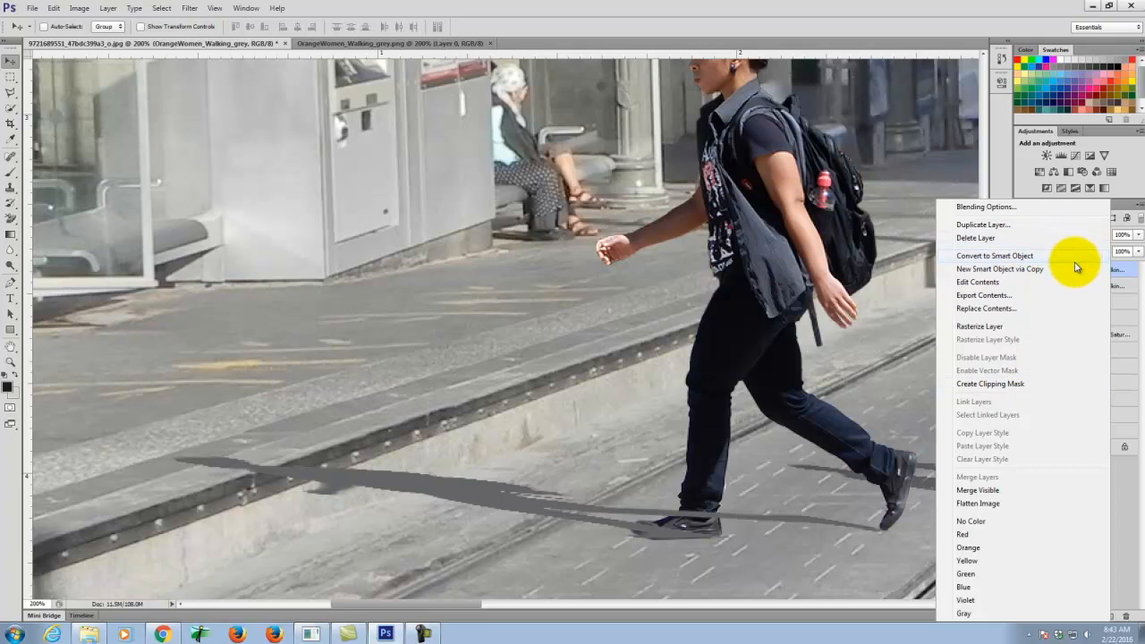
{"action": "left_click", "coordinate": [979, 326]}
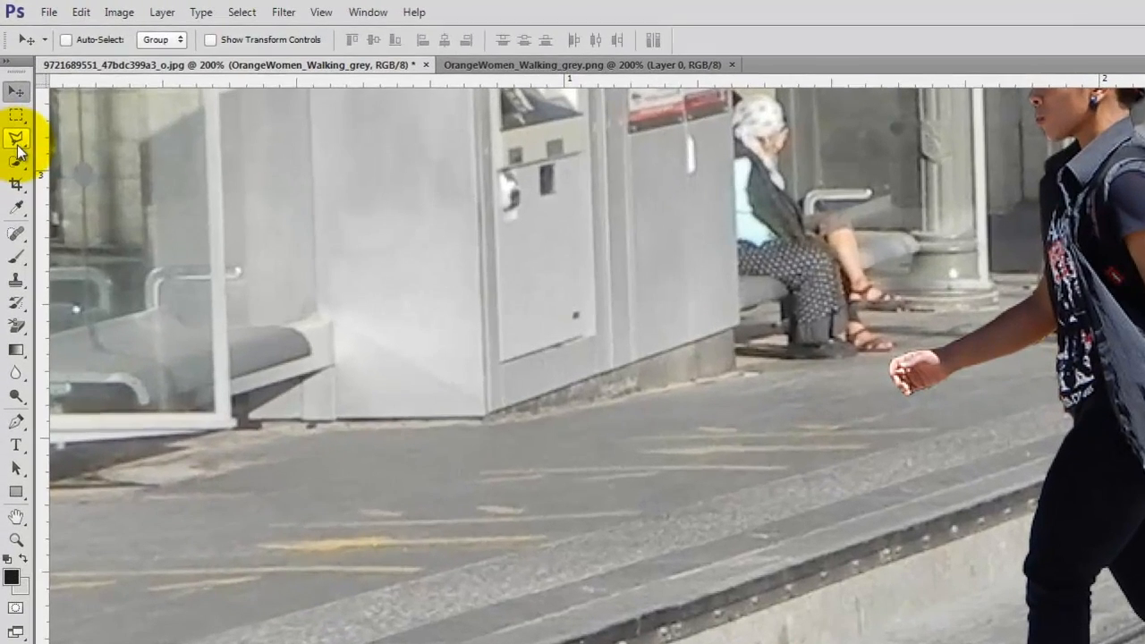
Select the far part of the grey shadow, from the foot of the curb wall outward, with the Polygonal Lasso
{"action": "left_click", "coordinate": [17, 143]}
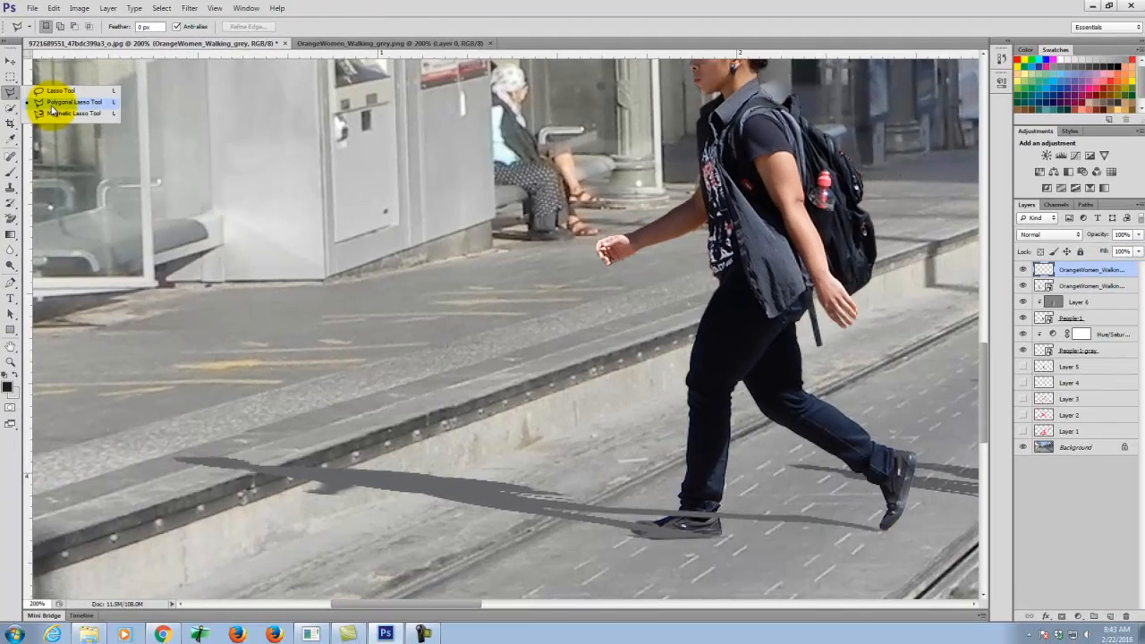
{"action": "left_click", "coordinate": [77, 157]}
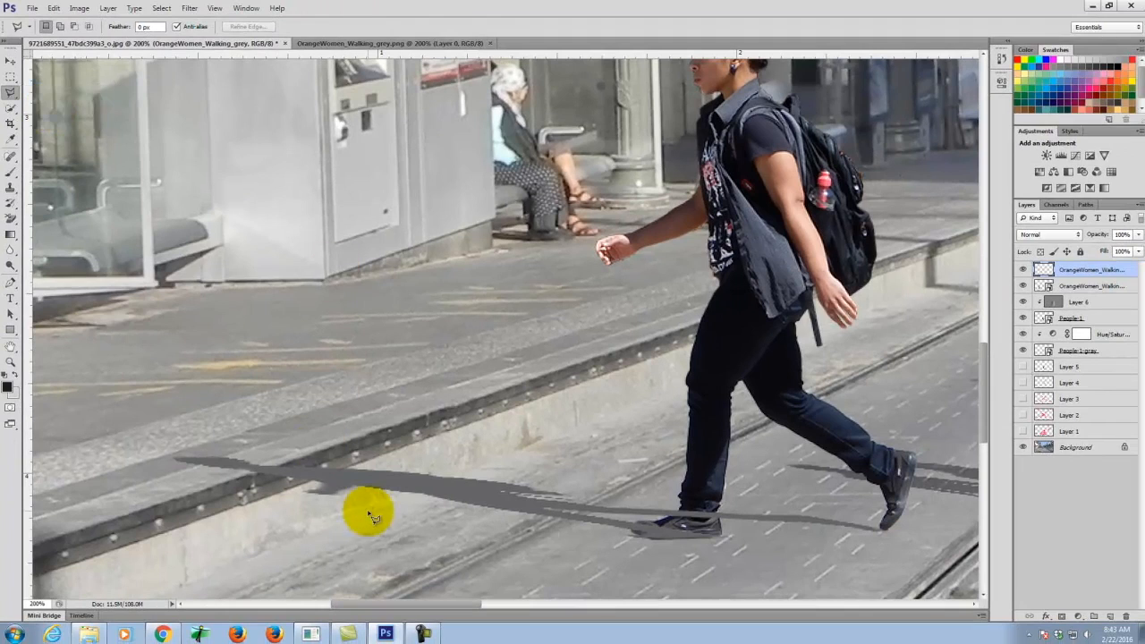
{"action": "left_click", "coordinate": [320, 530]}
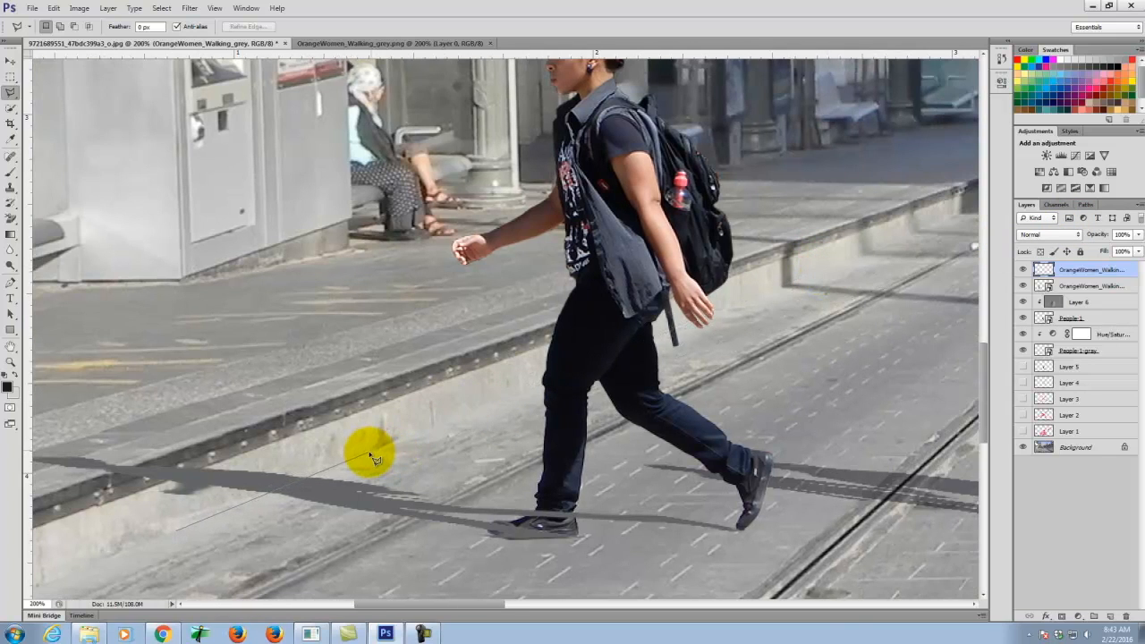
{"action": "key", "text": "space"}
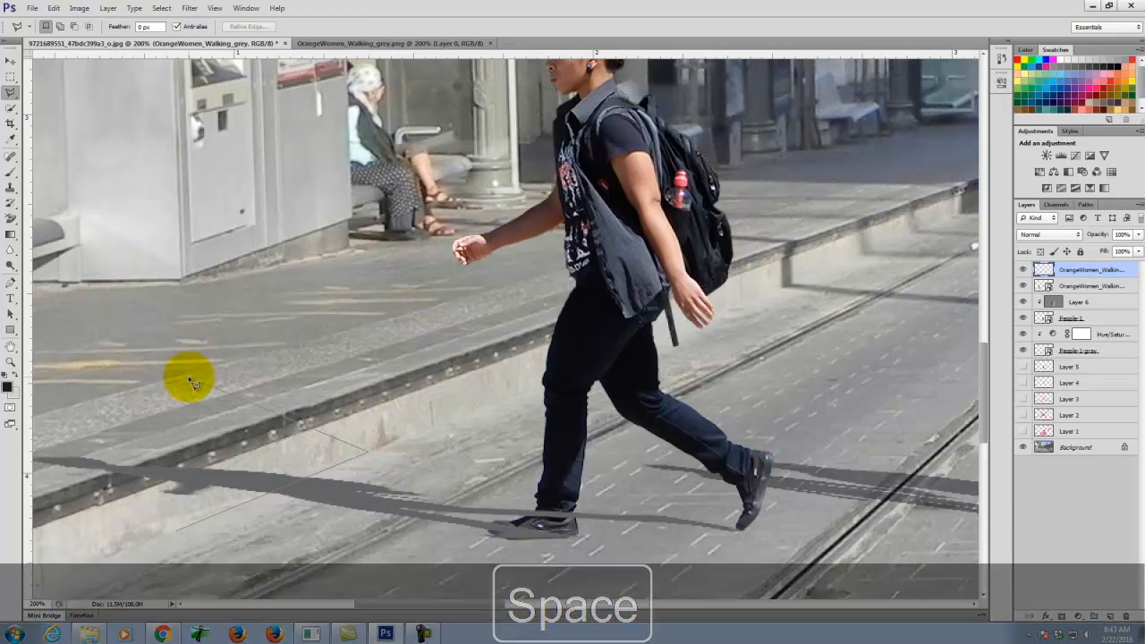
{"action": "left_click_drag", "start_coordinate": [197, 371], "coordinate": [416, 359]}
{"action": "left_click", "coordinate": [353, 371]}
{"action": "left_click", "coordinate": [181, 394]}
{"action": "left_click", "coordinate": [180, 480]}
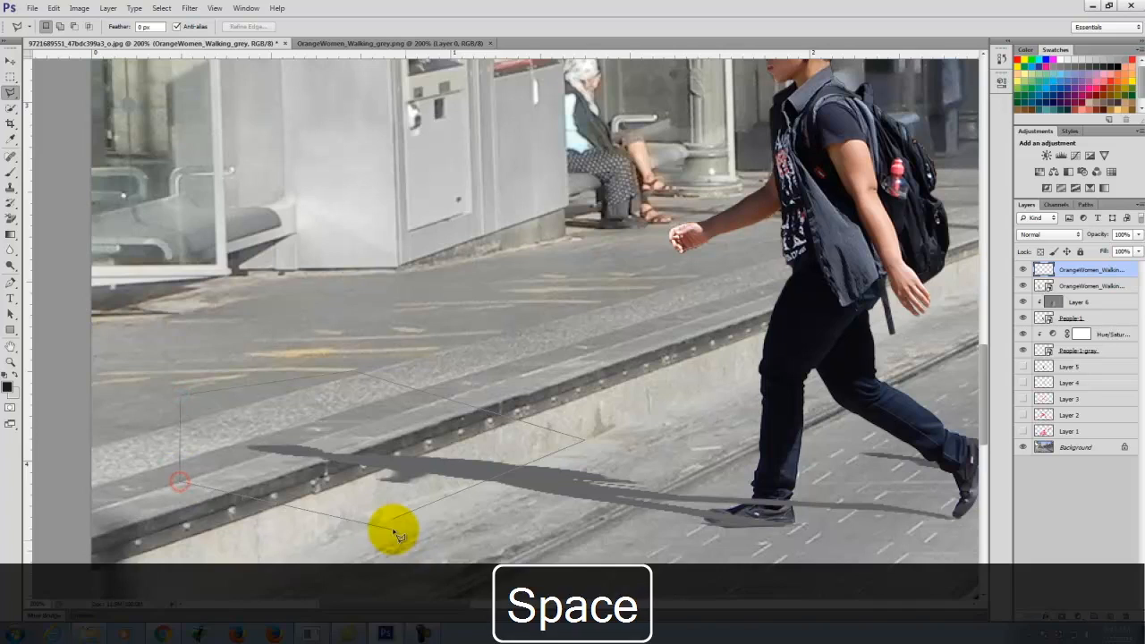
{"action": "double_click", "coordinate": [394, 518]}
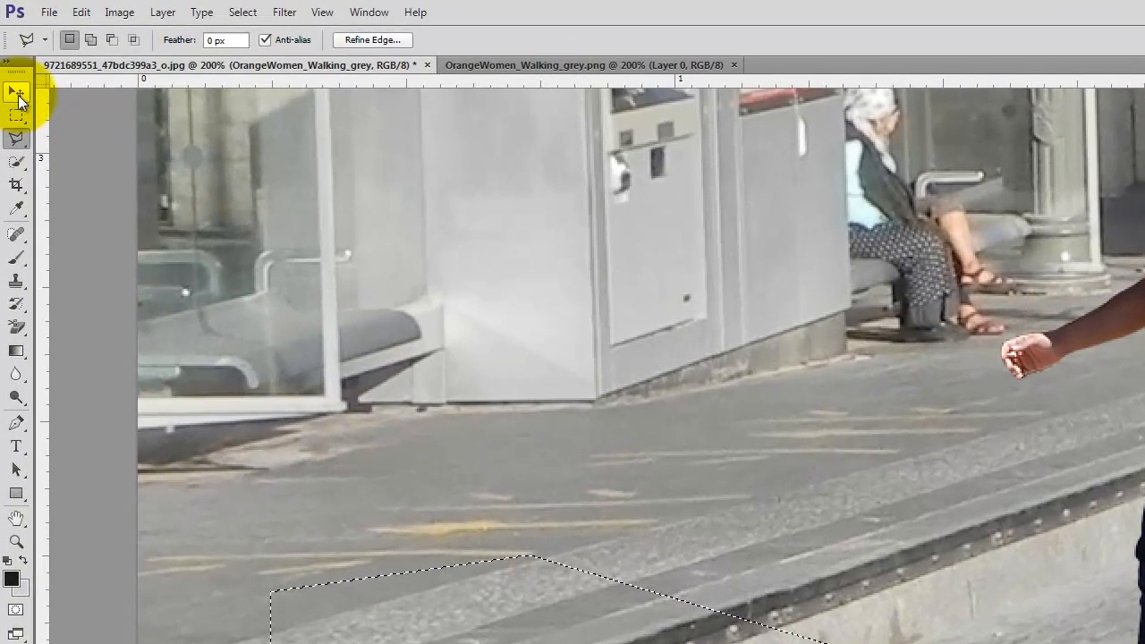
Move the selected shadow part straight up onto the sidewalk so it meets the curb edge, and clear the selection
{"action": "left_click", "coordinate": [18, 94]}
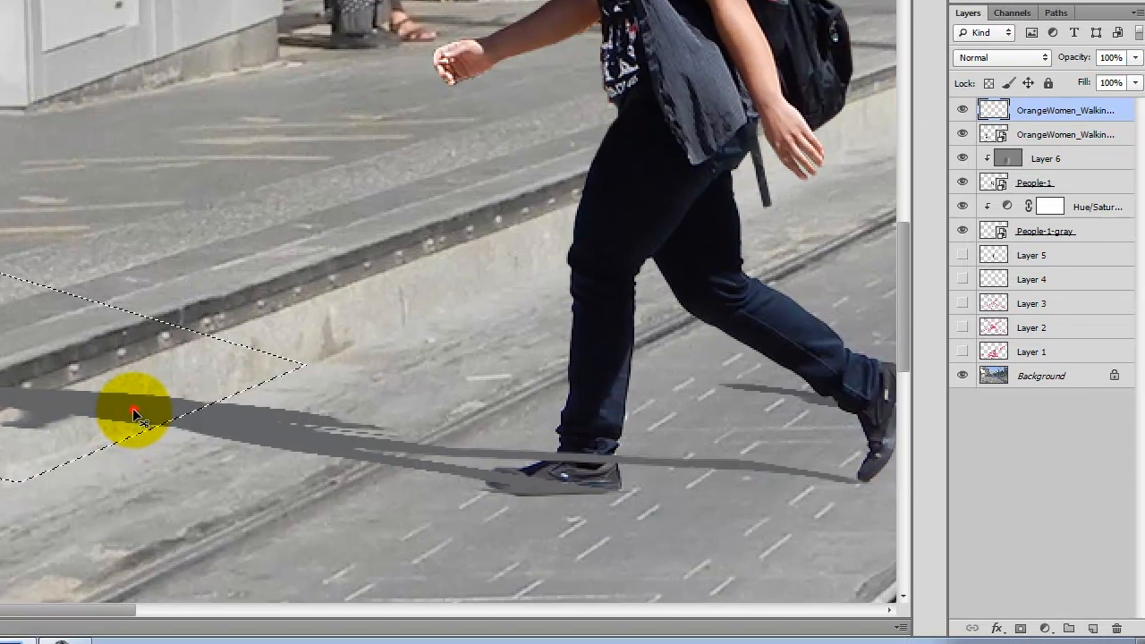
{"action": "left_click_drag", "start_coordinate": [132, 410], "coordinate": [122, 306]}
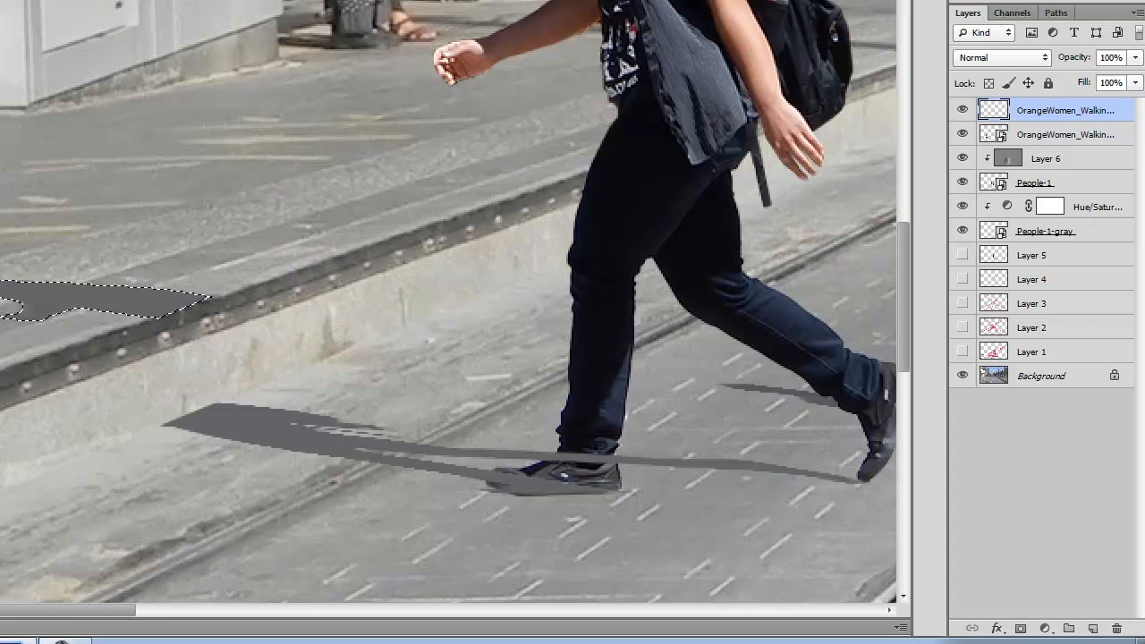
{"action": "left_click", "coordinate": [277, 186]}
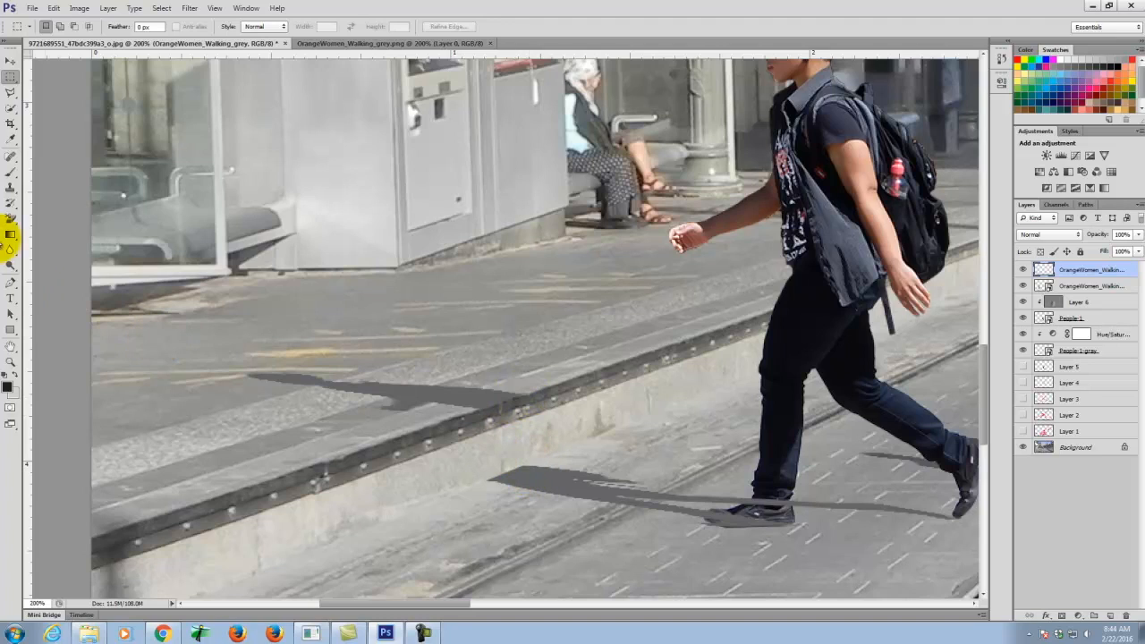
Outline the gap on the curb's vertical face between the two shadow pieces with the Polygonal Lasso
{"action": "left_click", "coordinate": [10, 93]}
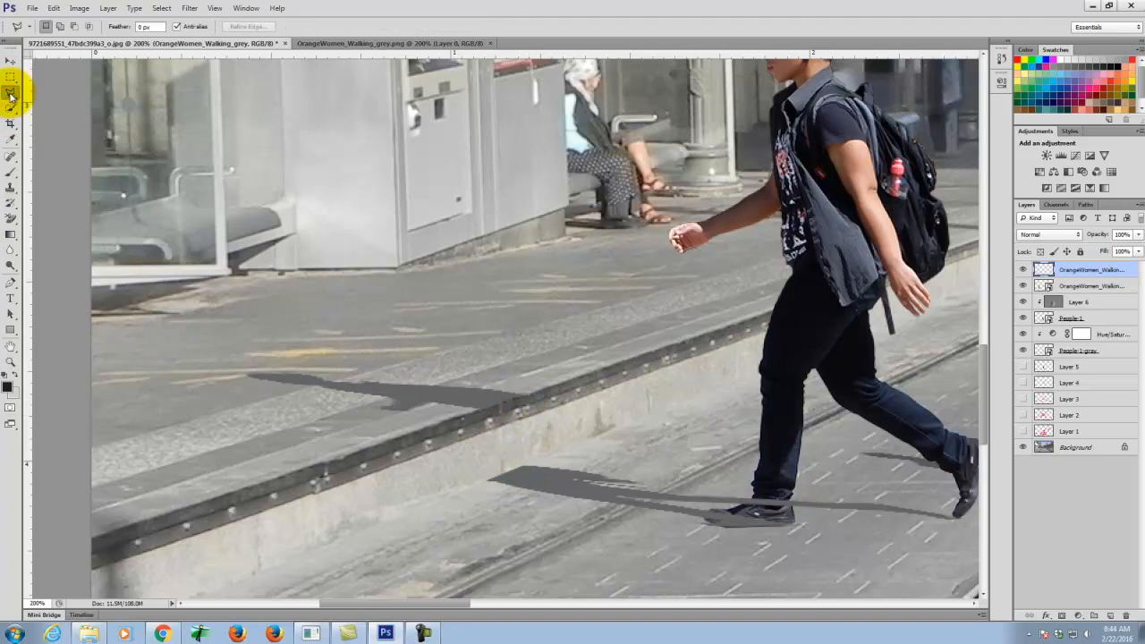
{"action": "left_click", "coordinate": [487, 481]}
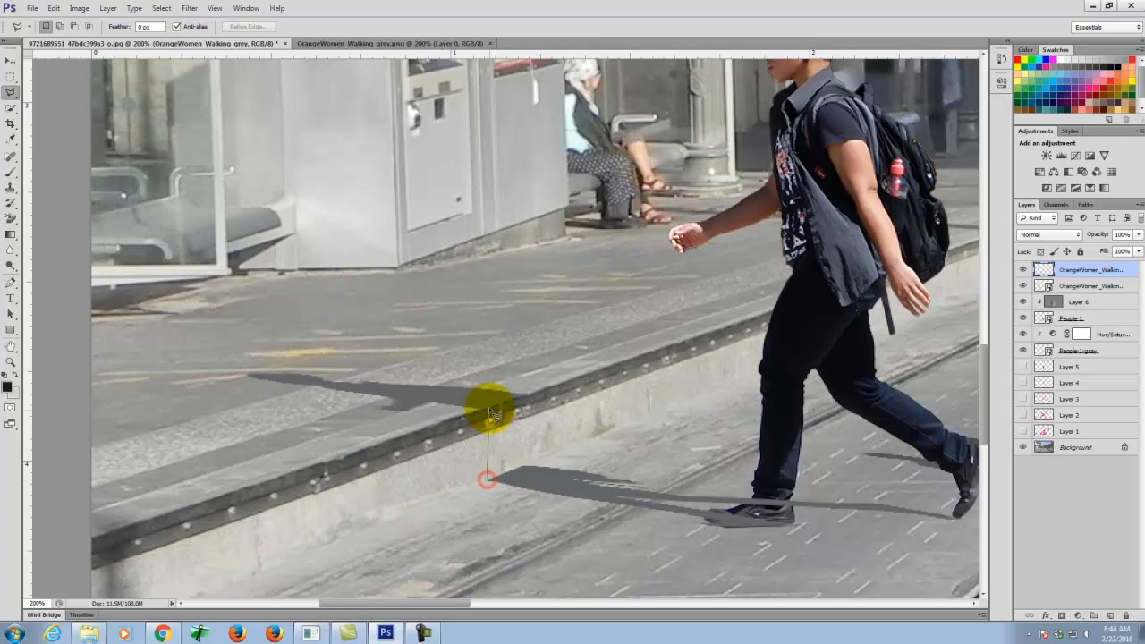
{"action": "left_click", "coordinate": [487, 409]}
{"action": "left_click", "coordinate": [523, 399]}
{"action": "double_click", "coordinate": [489, 479]}
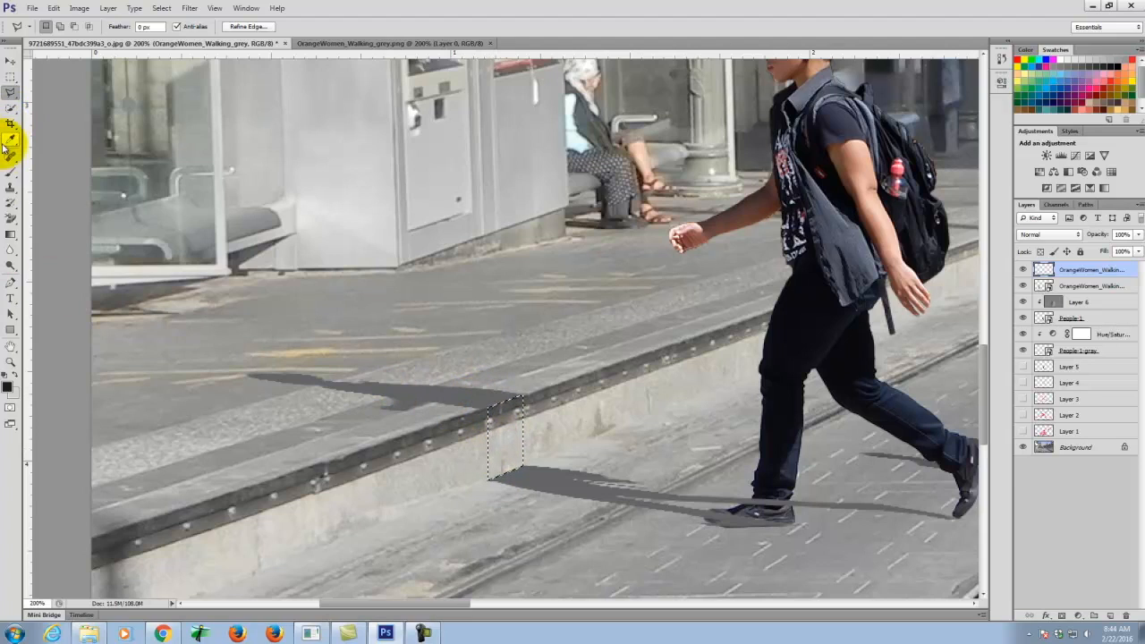
Sample the shadow's grey, paint the selected curb-face area with it using the Brush, and clear the selection
{"action": "left_click", "coordinate": [10, 171]}
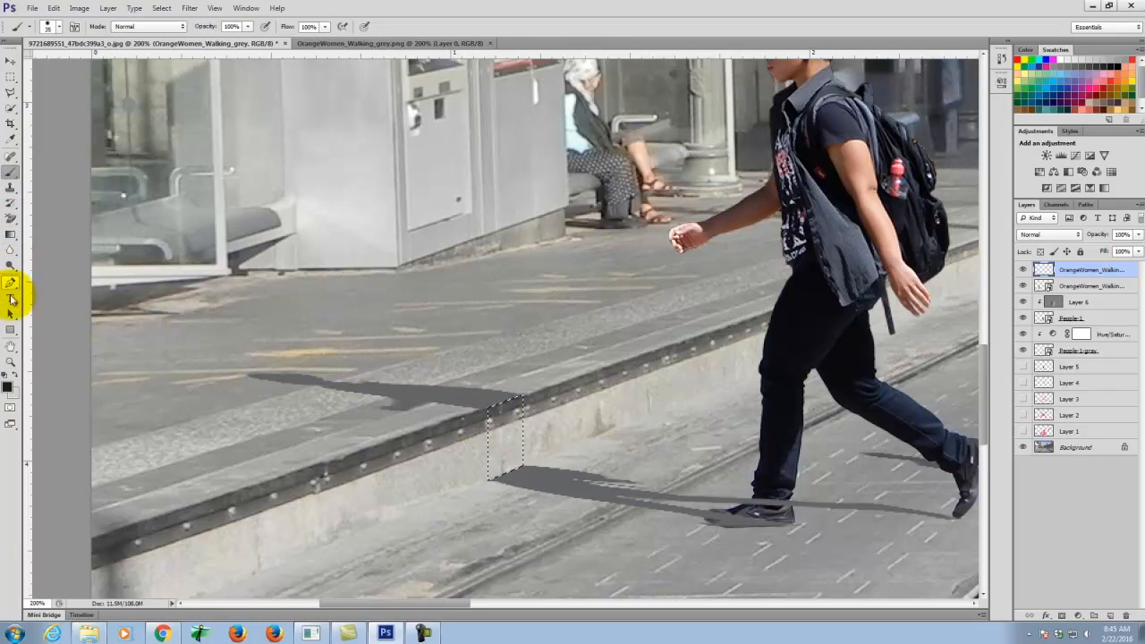
{"action": "left_click", "coordinate": [10, 138]}
{"action": "left_click", "coordinate": [538, 473]}
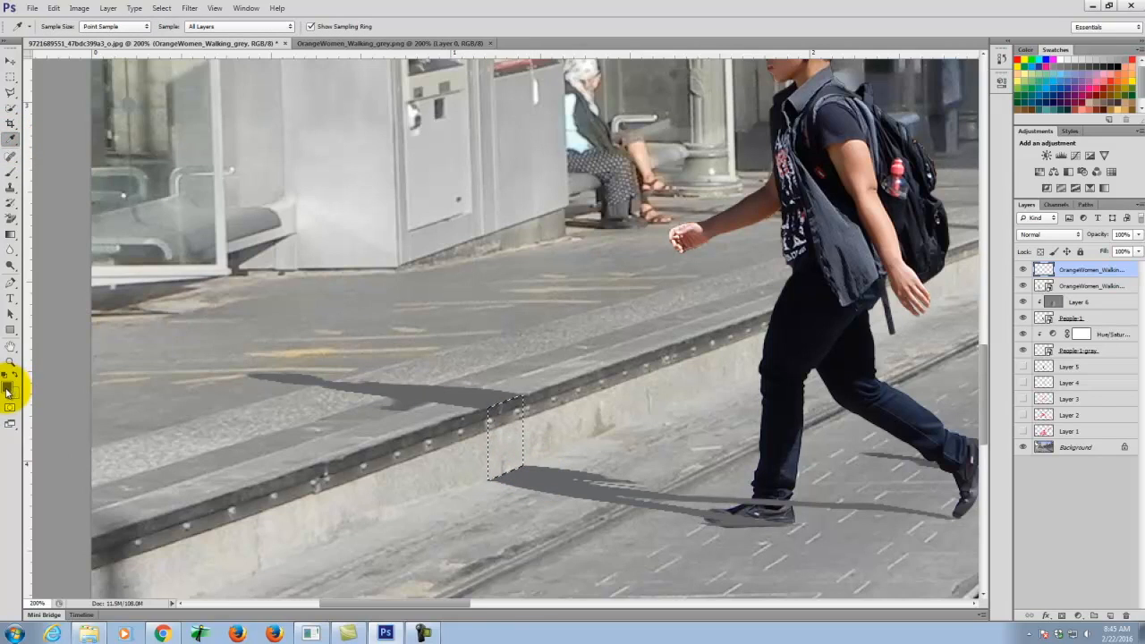
{"action": "left_click", "coordinate": [11, 172]}
{"action": "left_click", "coordinate": [518, 438]}
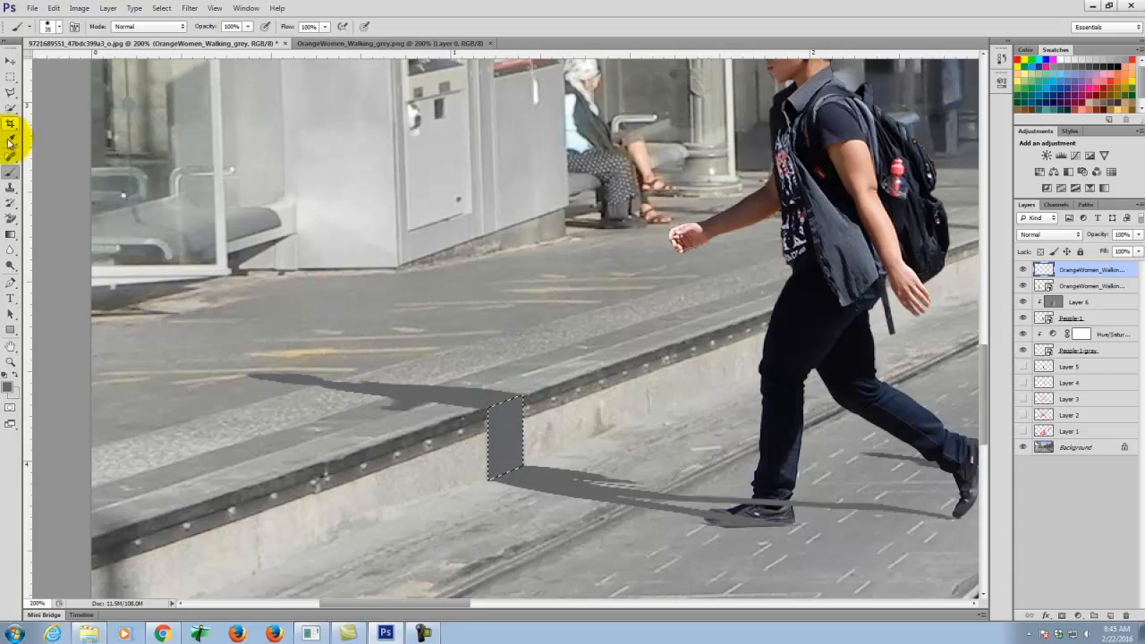
{"action": "left_click", "coordinate": [11, 76]}
{"action": "left_click", "coordinate": [504, 232]}
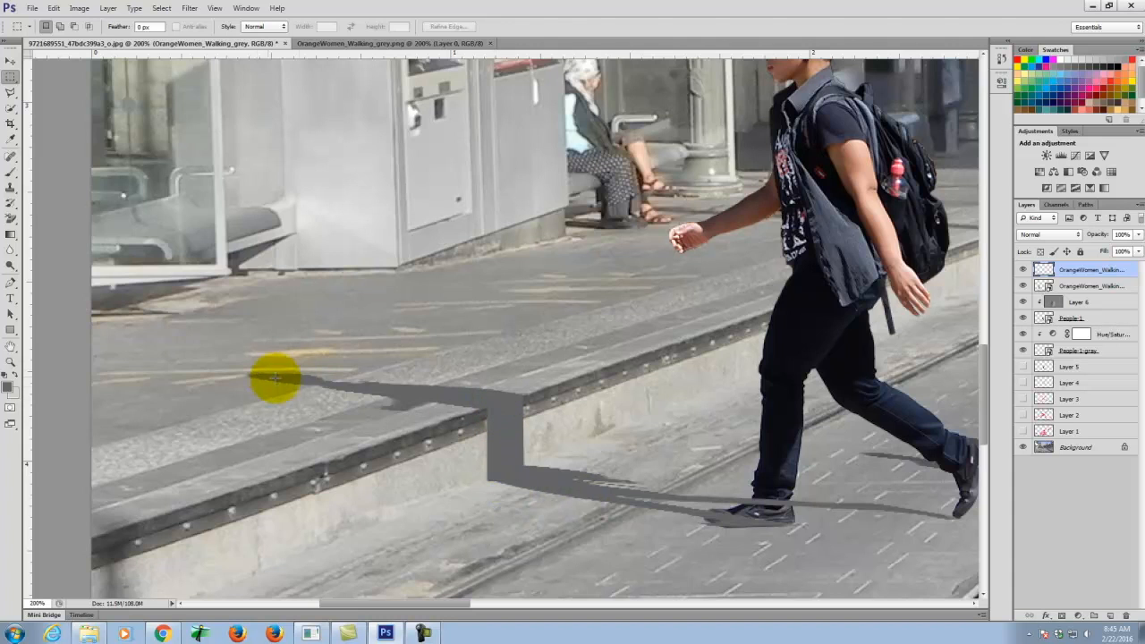
Set the woman's shadow layer to Multiply blending with 62% opacity
{"action": "key", "text": "ctrl+minus"}
{"action": "key", "text": "ctrl+minus"}
{"action": "key", "text": "ctrl+minus"}
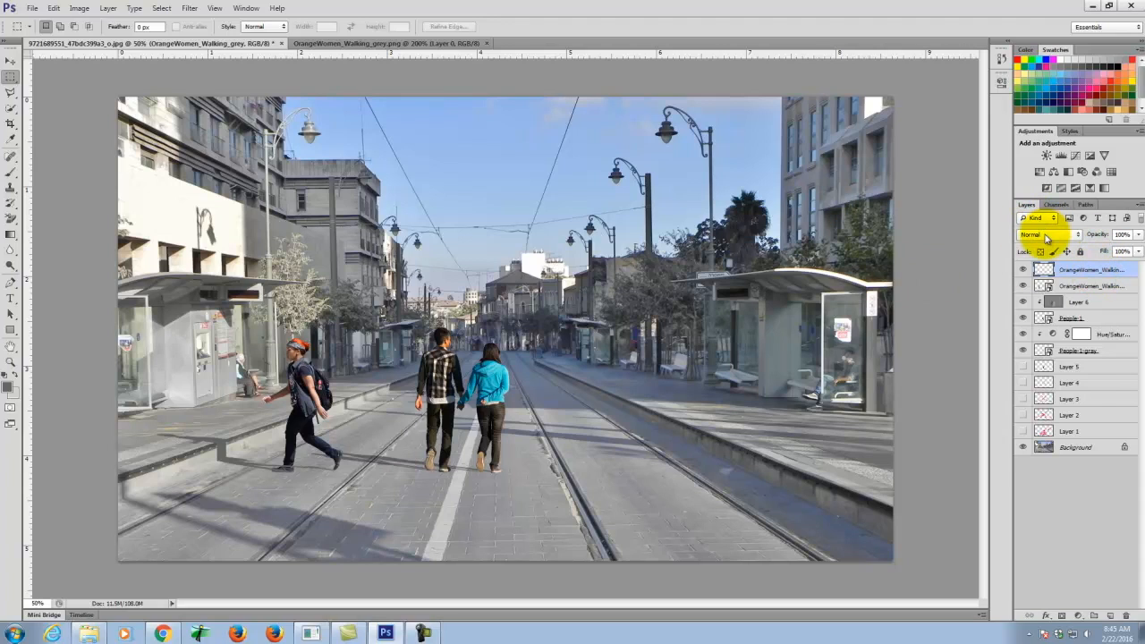
{"action": "left_click", "coordinate": [1045, 236]}
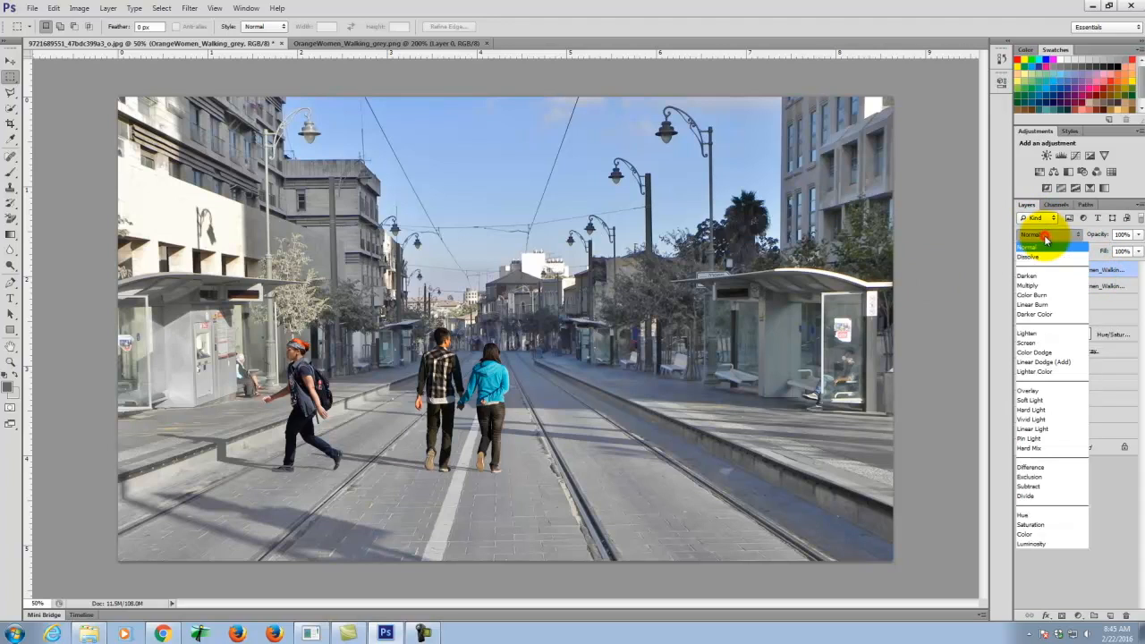
{"action": "left_click", "coordinate": [1044, 285]}
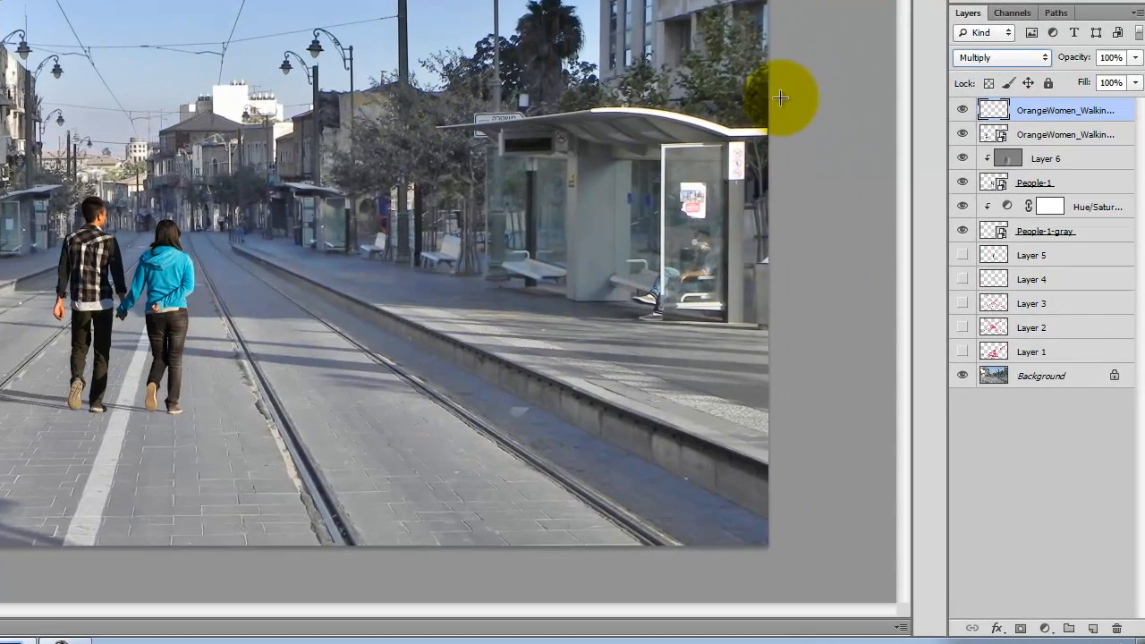
{"action": "left_click", "coordinate": [1135, 67]}
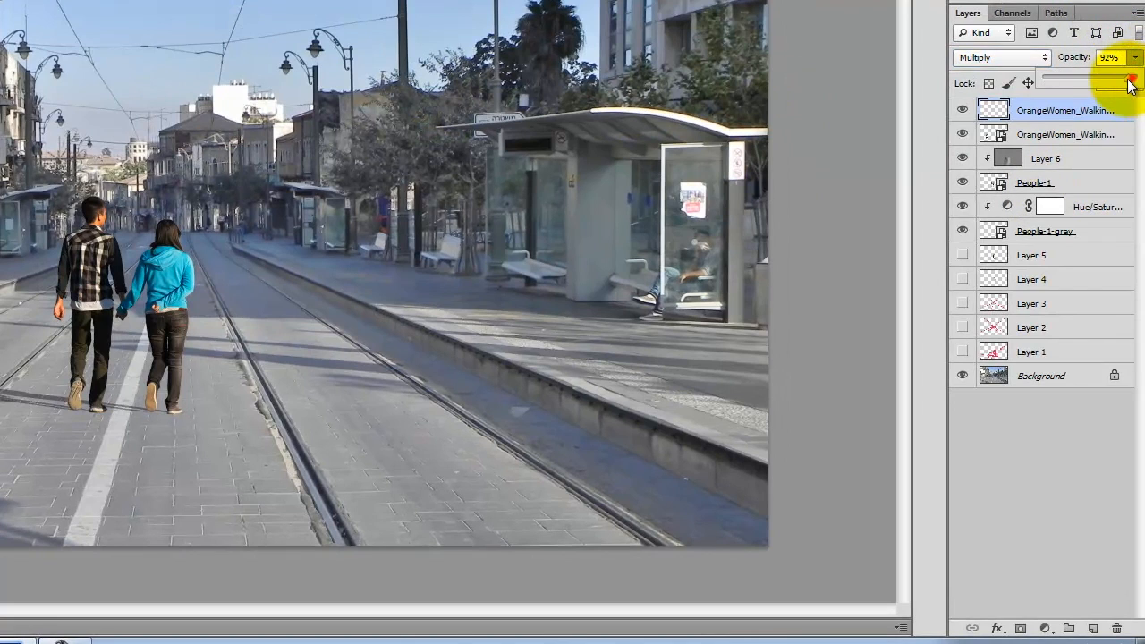
{"action": "left_click_drag", "start_coordinate": [1097, 83], "coordinate": [1096, 82]}
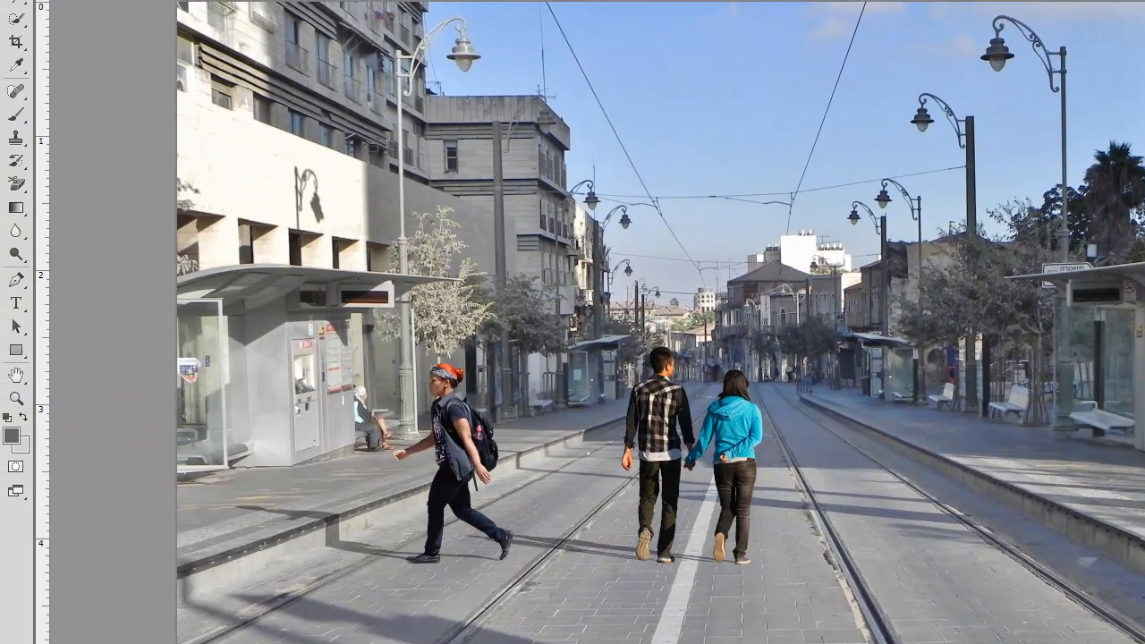
{"action": "left_click", "coordinate": [58, 2]}
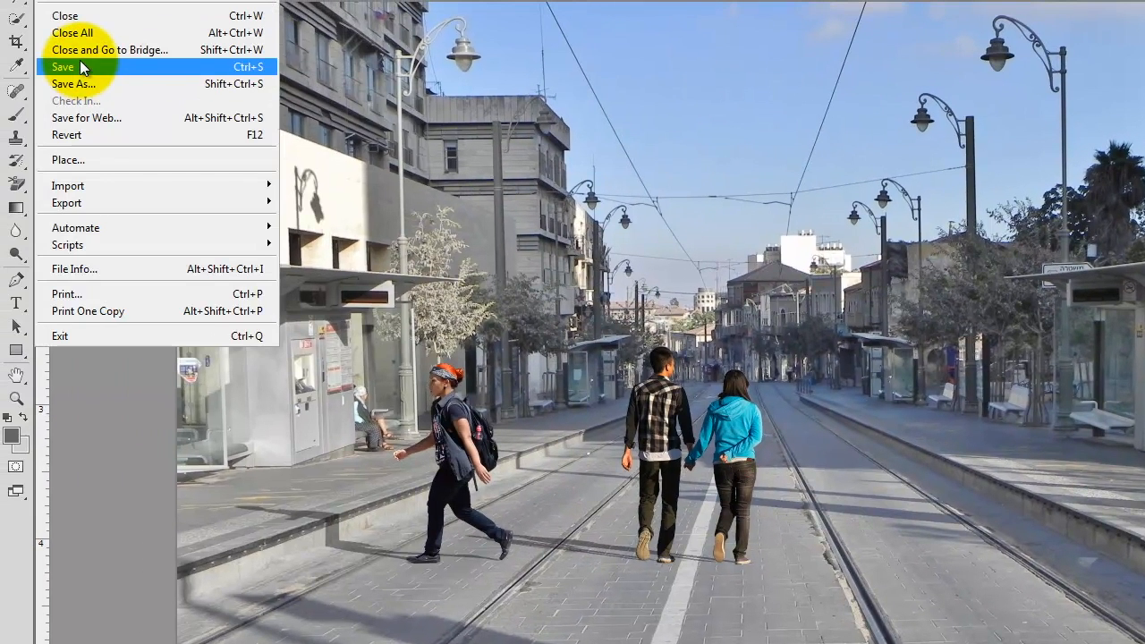
{"action": "left_click", "coordinate": [79, 66]}
{"action": "left_click", "coordinate": [180, 85]}
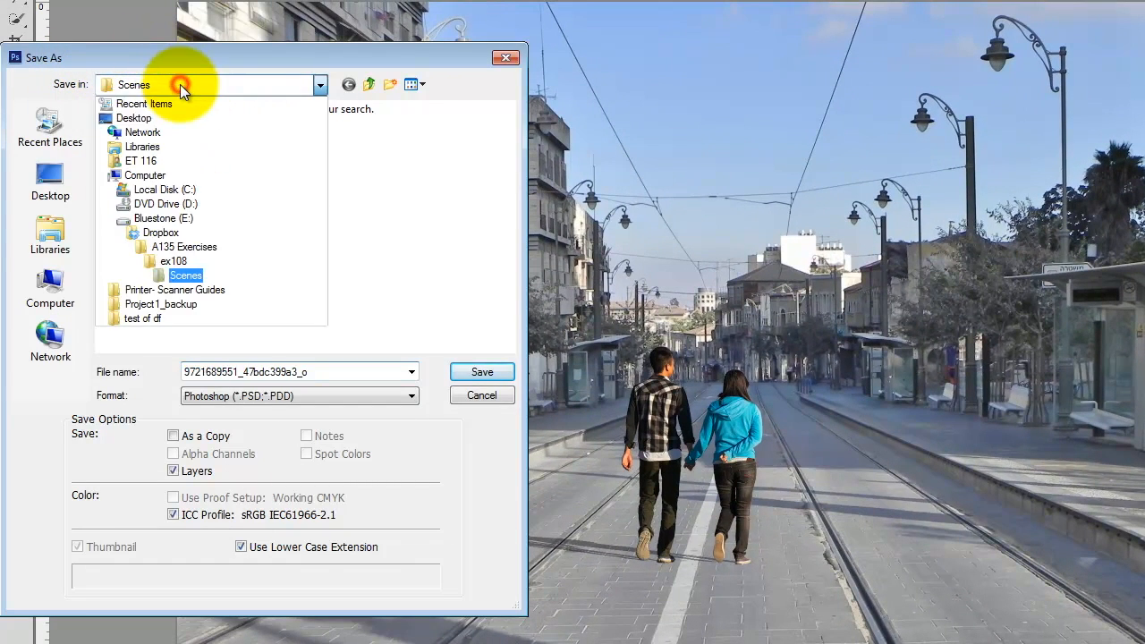
{"action": "left_click", "coordinate": [180, 84]}
{"action": "left_click", "coordinate": [500, 370]}
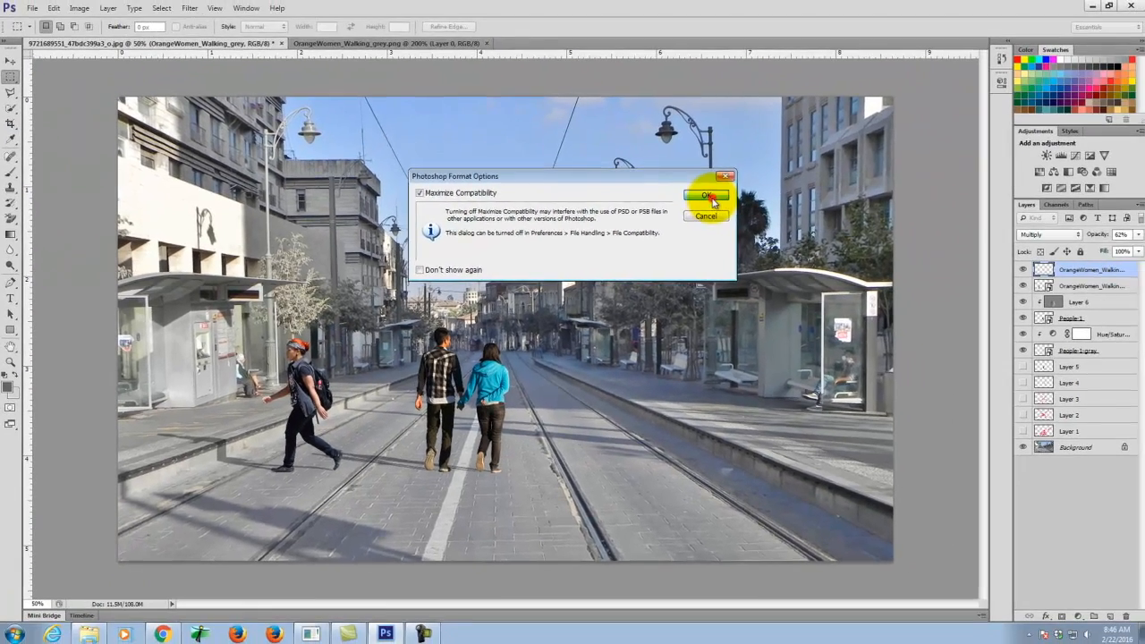
{"action": "left_click", "coordinate": [709, 198]}
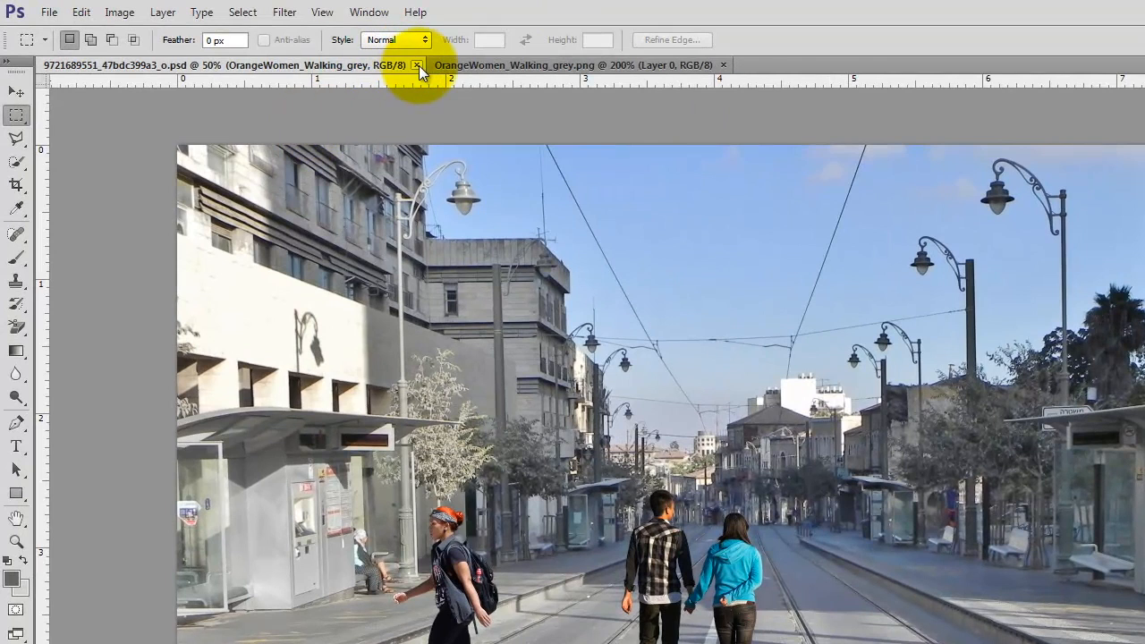
{"action": "left_click", "coordinate": [417, 65]}
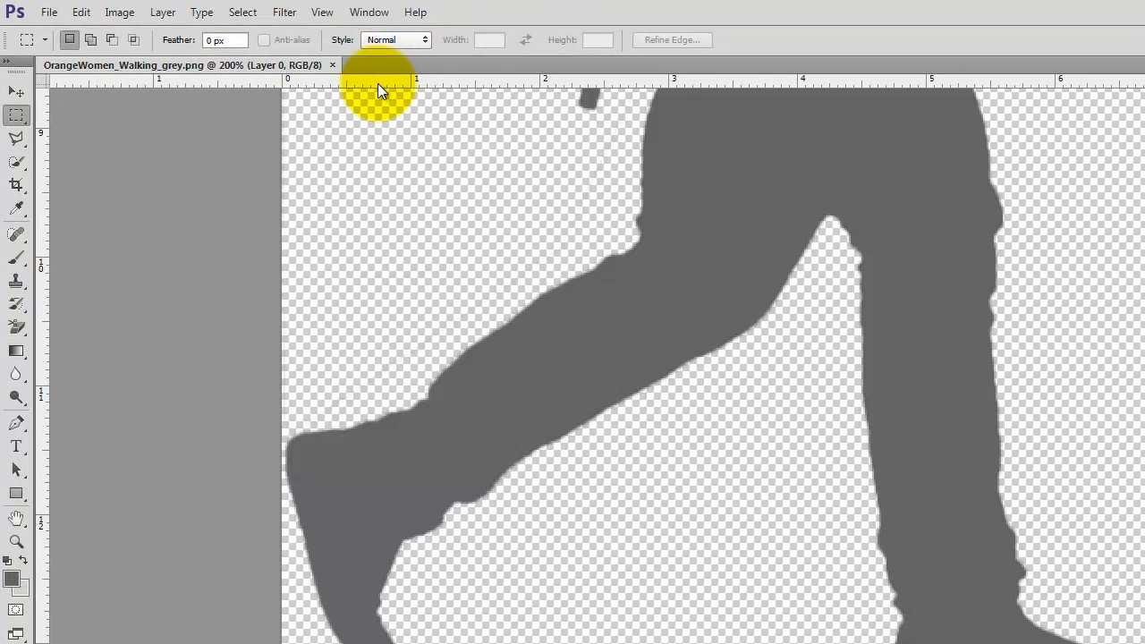
{"action": "left_click", "coordinate": [328, 66]}
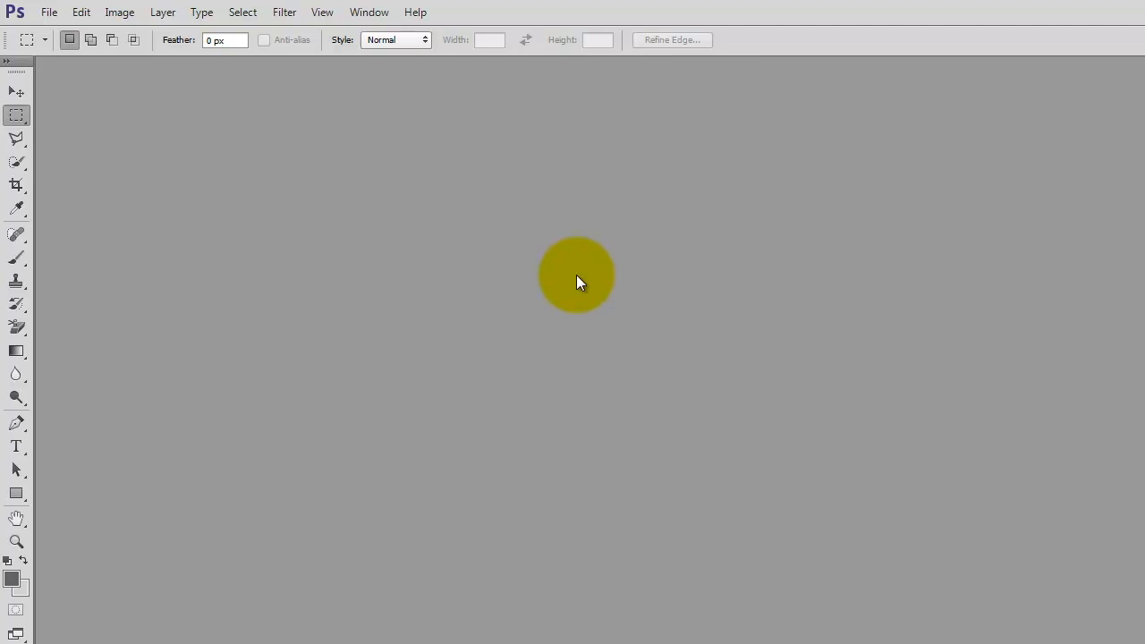
{"action": "left_click", "coordinate": [49, 11]}
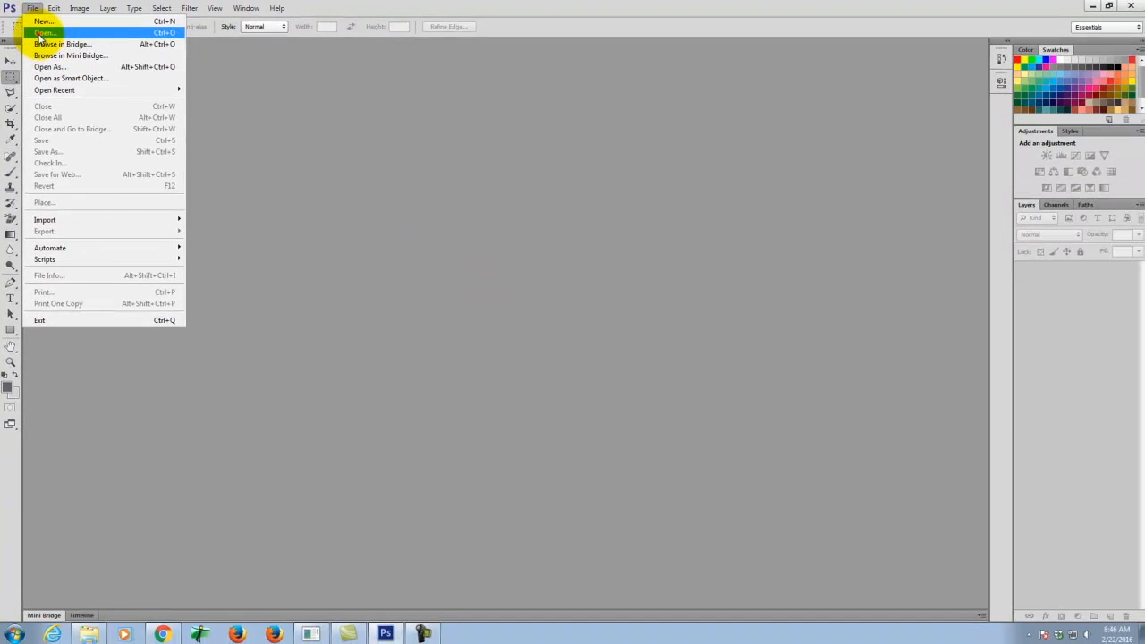
{"action": "left_click", "coordinate": [41, 33]}
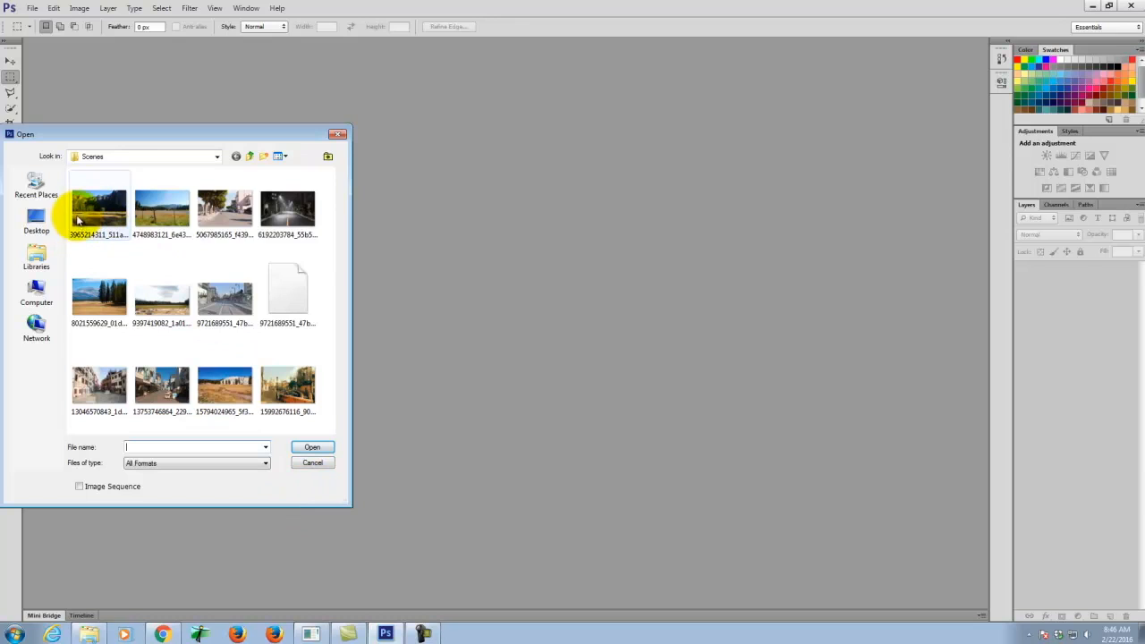
{"action": "left_click", "coordinate": [113, 298]}
{"action": "left_click", "coordinate": [322, 444]}
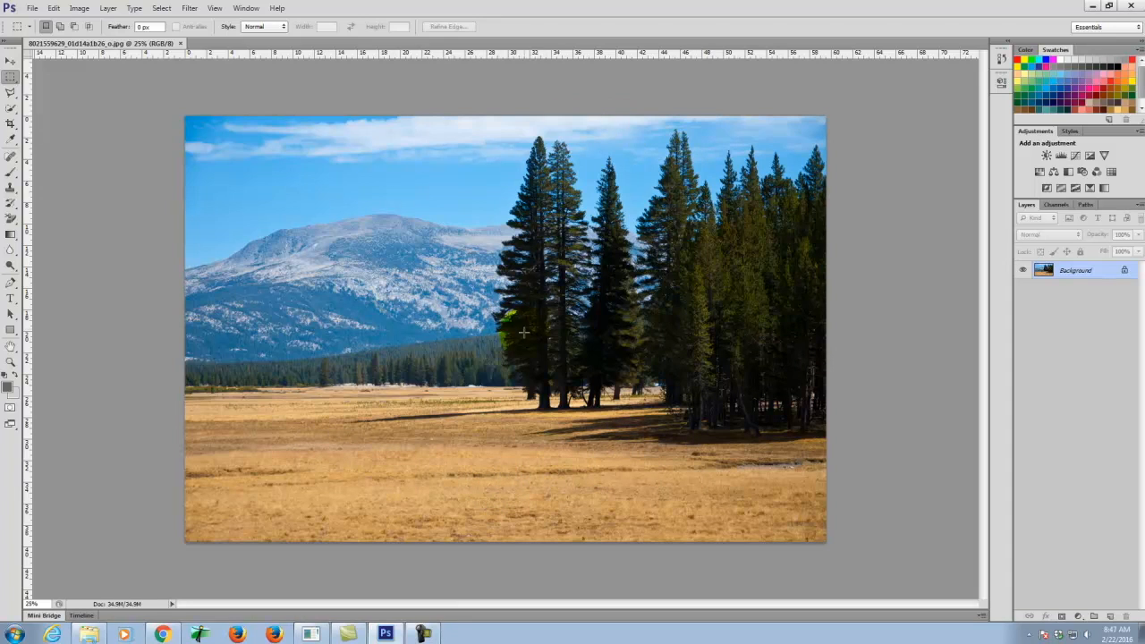
{"action": "left_click", "coordinate": [556, 183]}
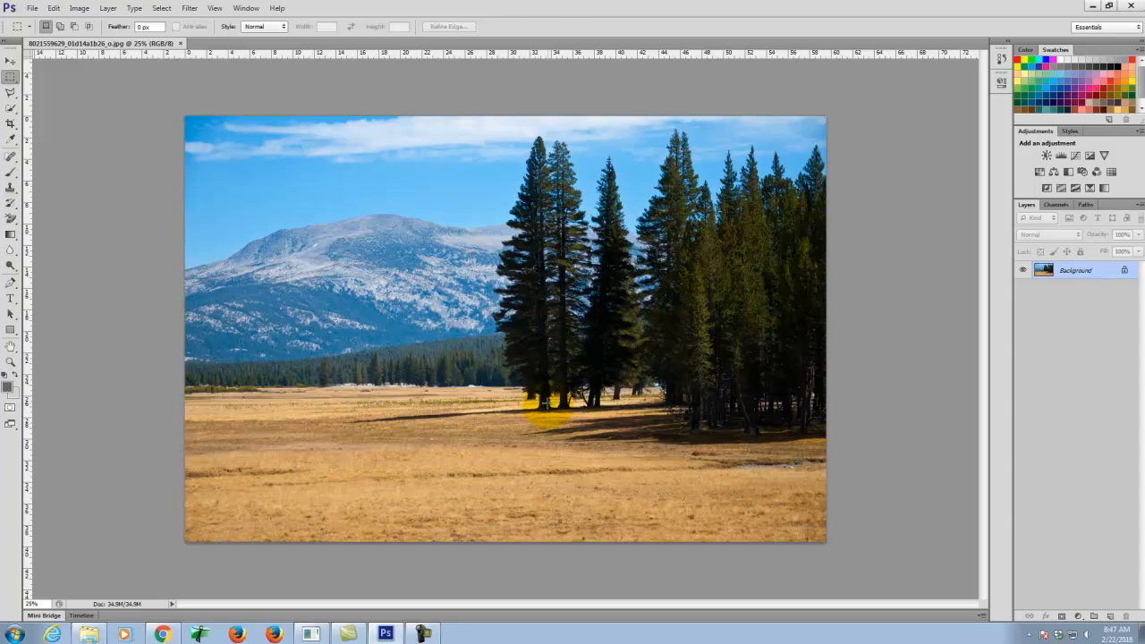
{"action": "left_click", "coordinate": [33, 8]}
{"action": "left_click", "coordinate": [77, 39]}
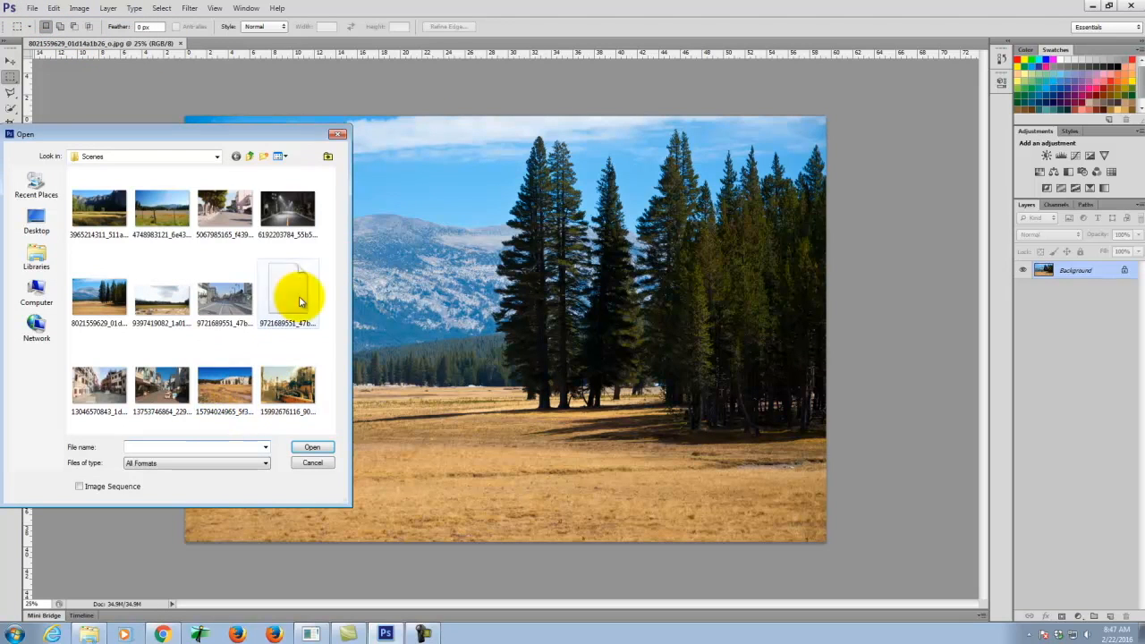
{"action": "left_click", "coordinate": [168, 220]}
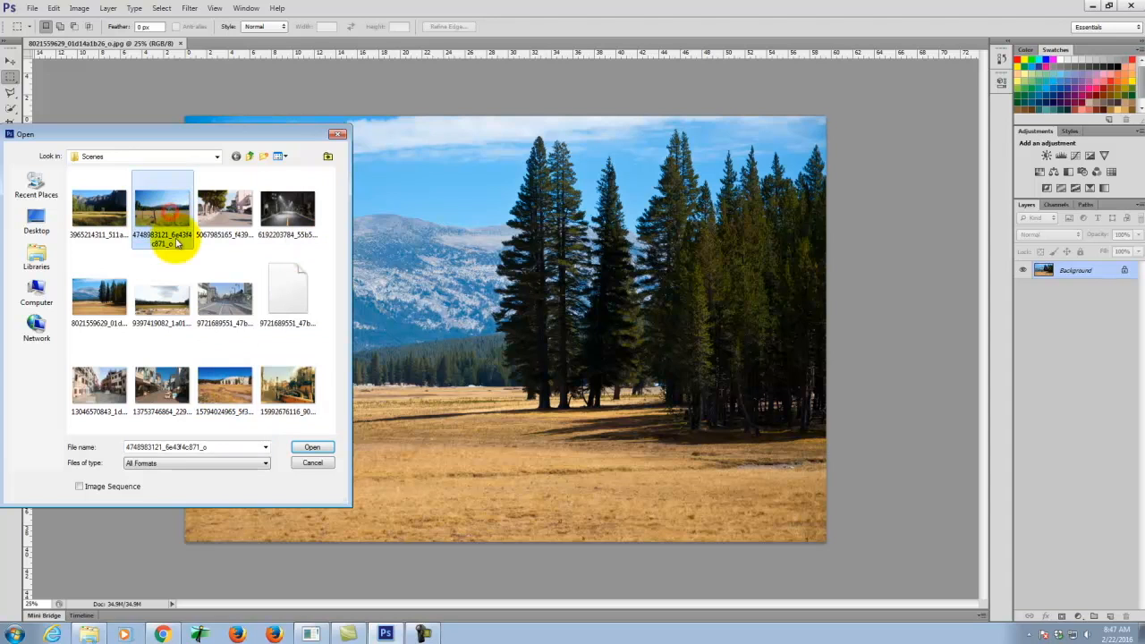
{"action": "left_click", "coordinate": [102, 211]}
{"action": "left_click", "coordinate": [332, 448]}
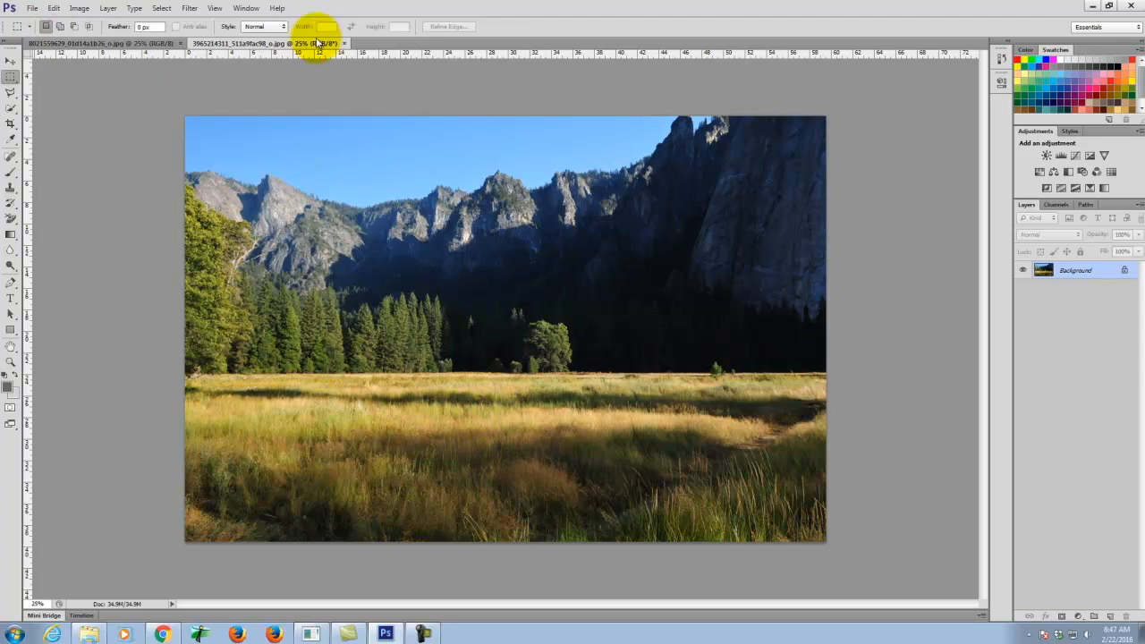
{"action": "left_click", "coordinate": [345, 44]}
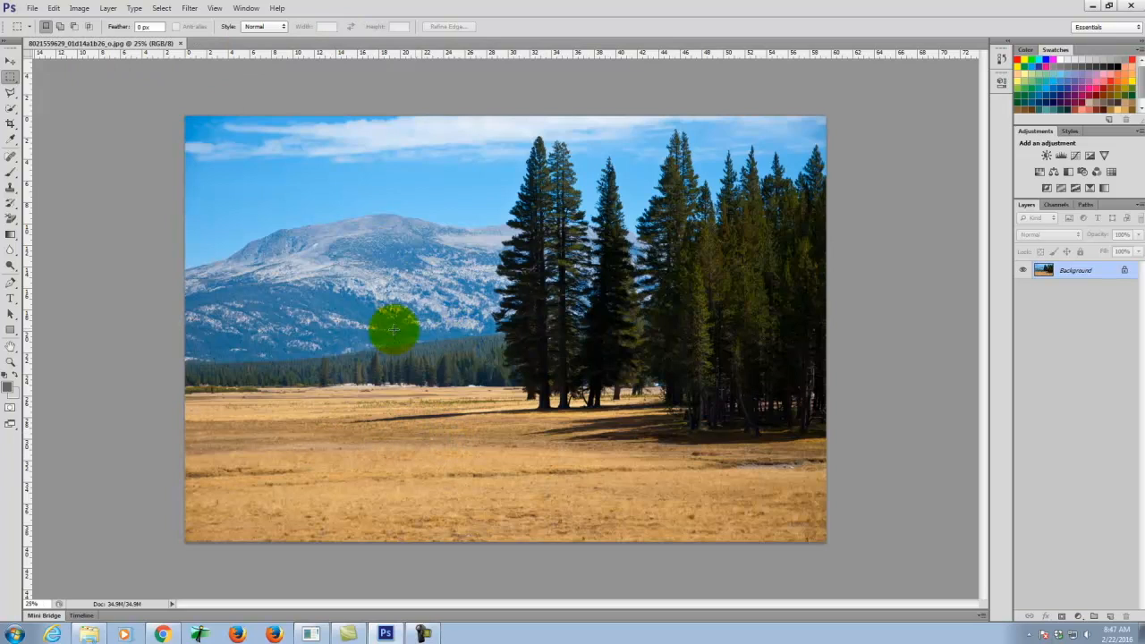
Add a new layer above the Background and ready the Brush tool with foreground red dd1111
{"action": "left_click", "coordinate": [1109, 616]}
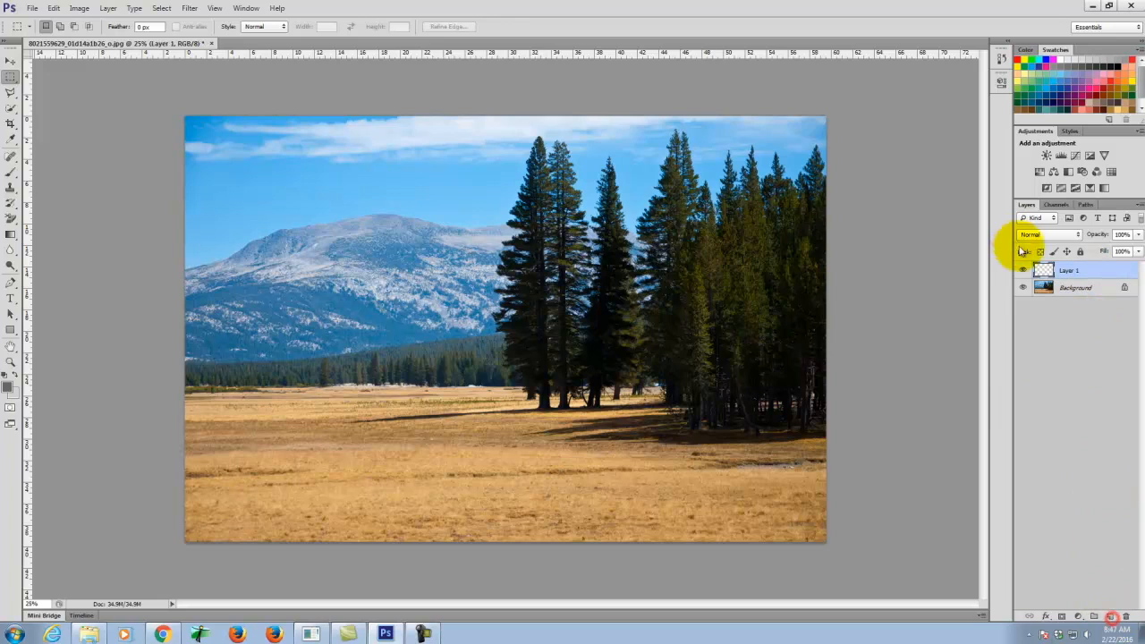
{"action": "left_click", "coordinate": [8, 385]}
{"action": "left_click_drag", "start_coordinate": [581, 273], "coordinate": [589, 335]}
{"action": "left_click", "coordinate": [552, 190]}
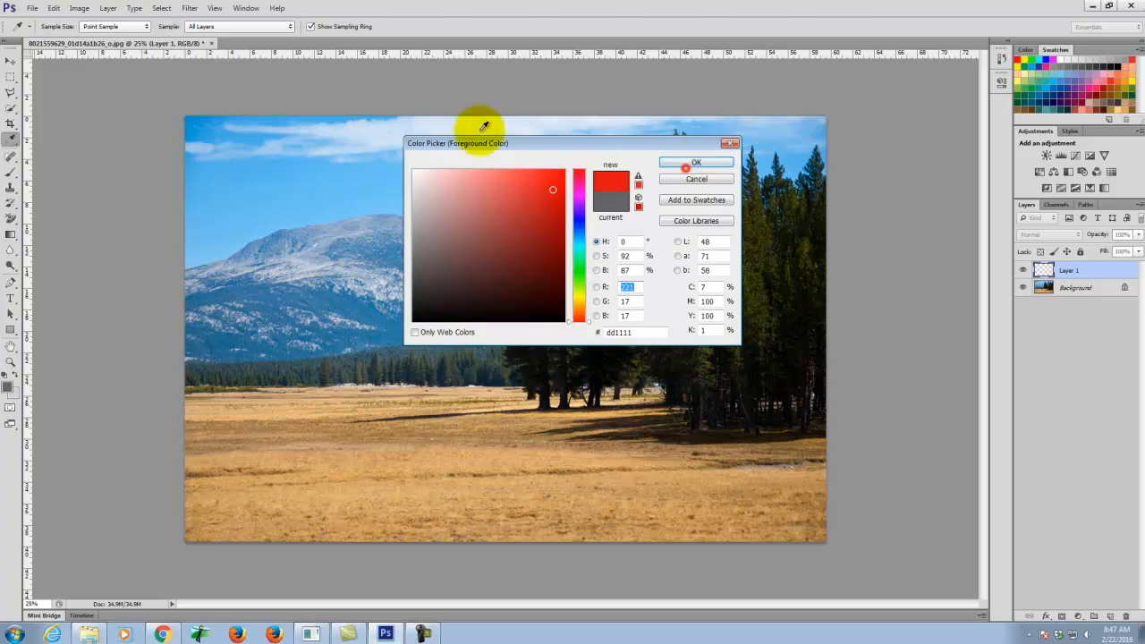
{"action": "left_click", "coordinate": [695, 162]}
{"action": "left_click", "coordinate": [11, 170]}
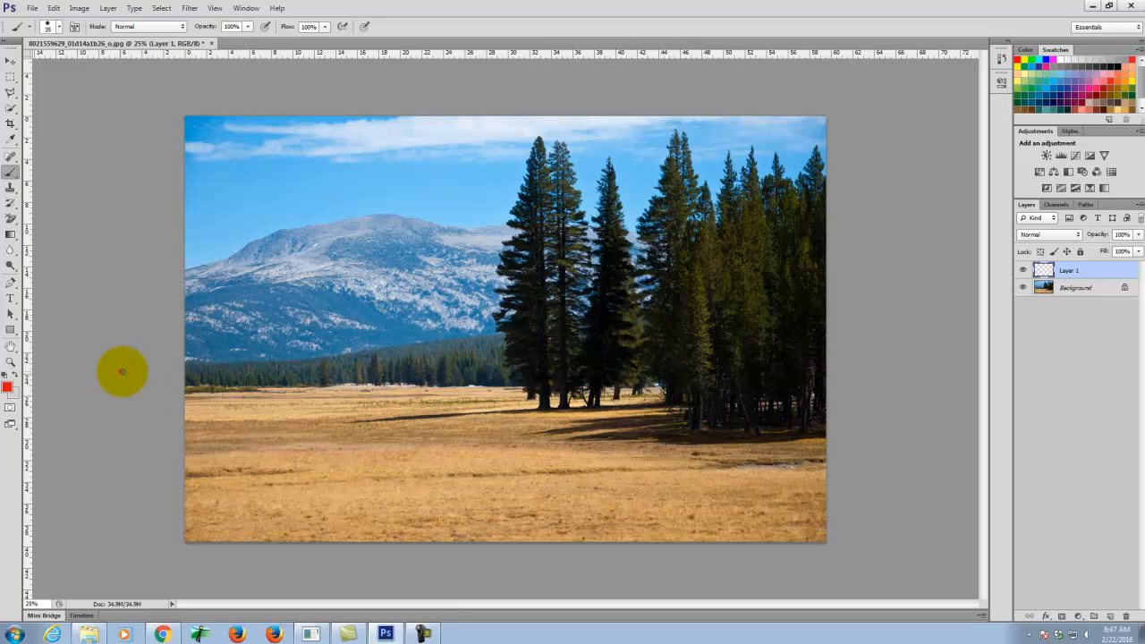
Paint a red horizon line across the full scene at the distant tree line, plus perspective lines running from it to both edges of the meadow
{"action": "left_click_drag", "start_coordinate": [174, 376], "coordinate": [463, 374]}
{"action": "left_click_drag", "start_coordinate": [749, 375], "coordinate": [900, 376]}
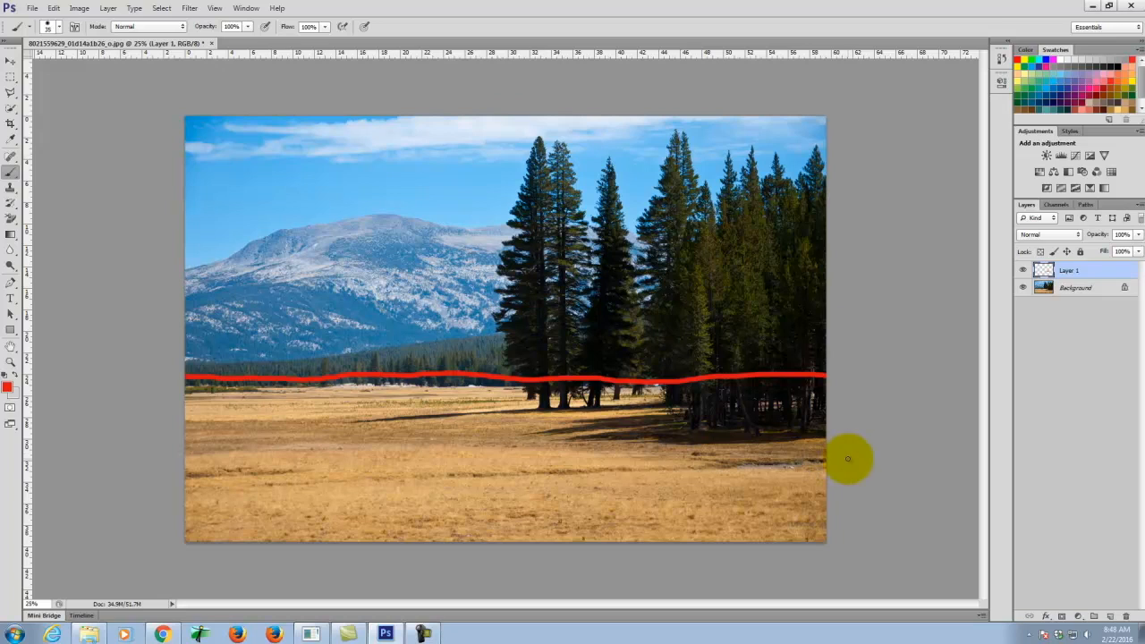
{"action": "mouse_move", "coordinate": [873, 460]}
{"action": "left_mouse_down"}
{"action": "mouse_move", "coordinate": [724, 450]}
{"action": "mouse_move", "coordinate": [379, 387]}
{"action": "mouse_move", "coordinate": [230, 421]}
{"action": "mouse_move", "coordinate": [117, 488]}
{"action": "left_mouse_up"}
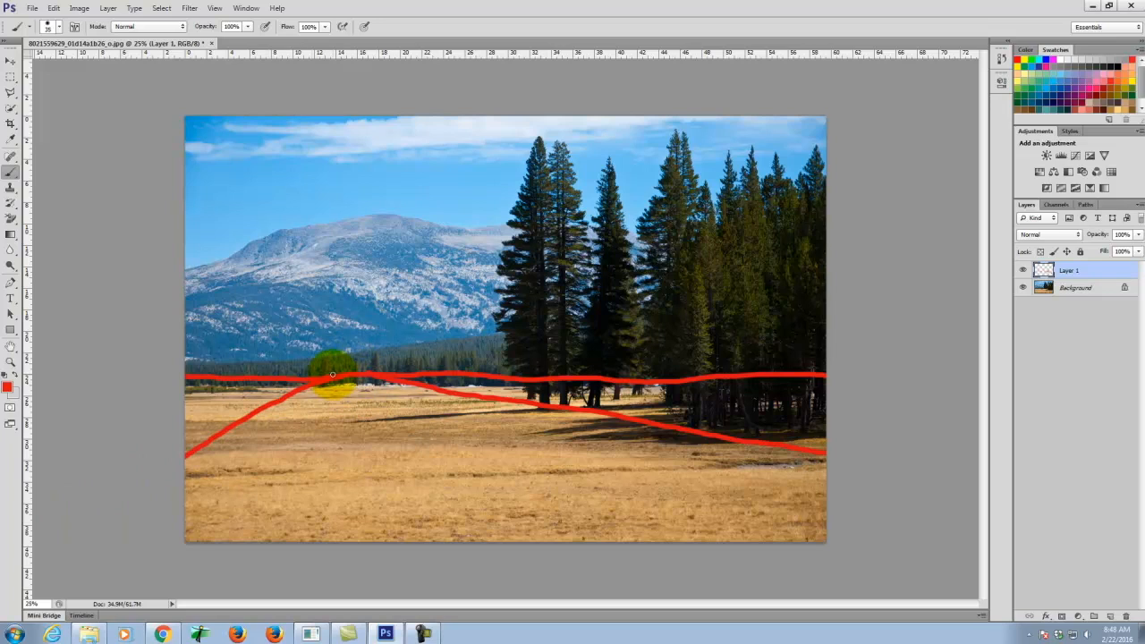
Sketch an upright figure in red with its head on the horizon line and a flat shadow ellipse at its feet
{"action": "mouse_move", "coordinate": [332, 382]}
{"action": "left_mouse_down"}
{"action": "mouse_move", "coordinate": [345, 373]}
{"action": "mouse_move", "coordinate": [334, 483]}
{"action": "left_mouse_up"}
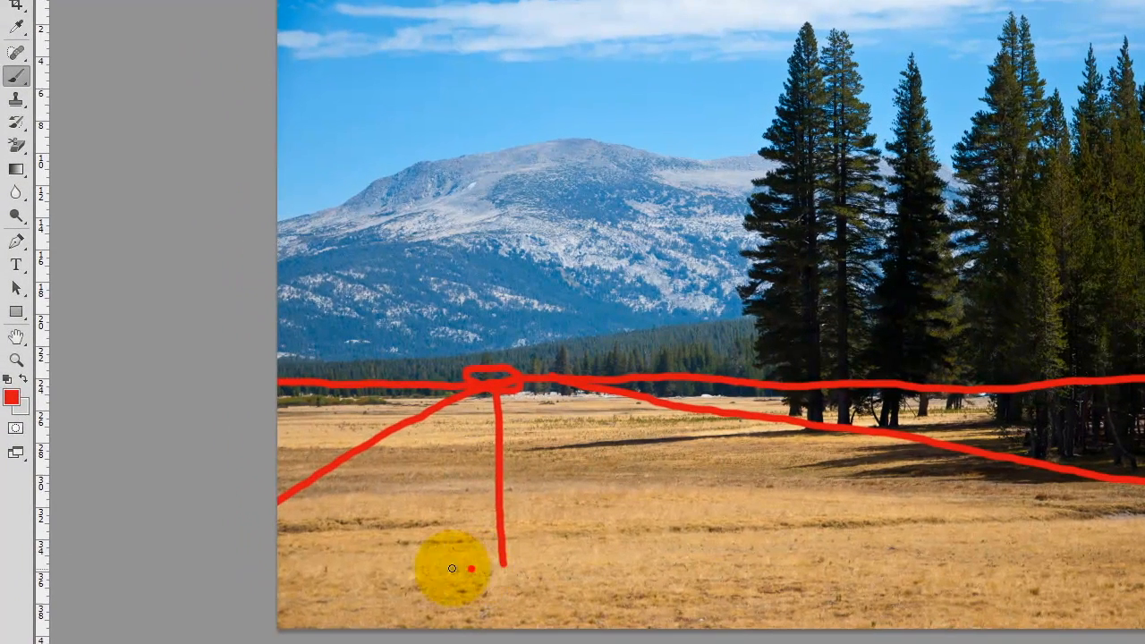
{"action": "left_click_drag", "start_coordinate": [316, 502], "coordinate": [251, 515]}
{"action": "left_click_drag", "start_coordinate": [374, 589], "coordinate": [497, 559]}
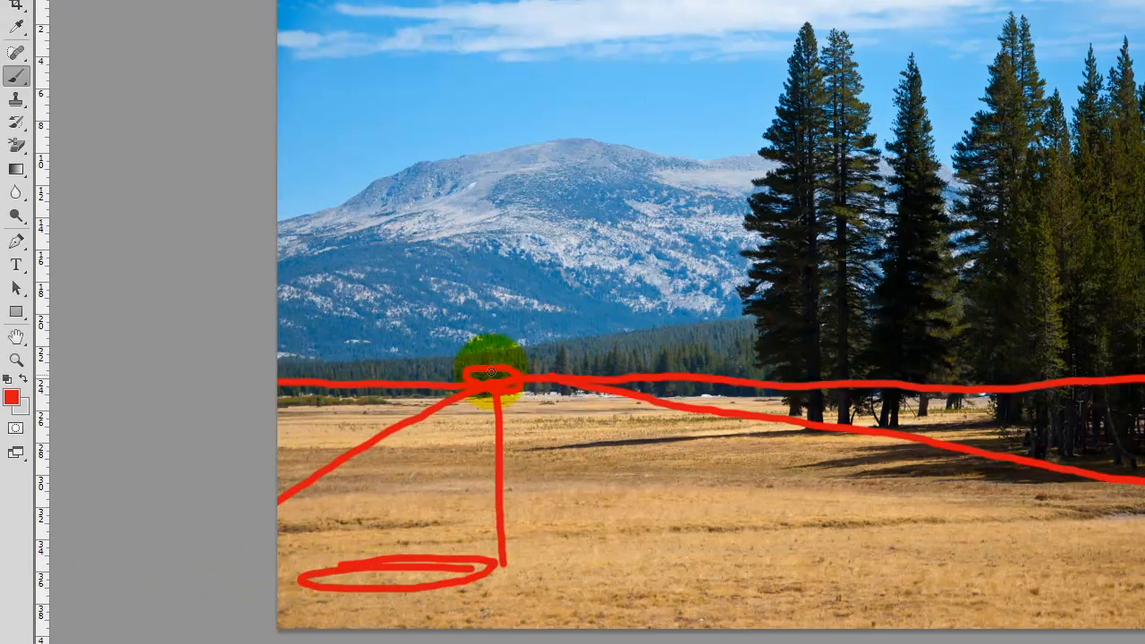
{"action": "left_click_drag", "start_coordinate": [478, 396], "coordinate": [486, 549]}
{"action": "mouse_move", "coordinate": [492, 401]}
{"action": "left_mouse_down"}
{"action": "mouse_move", "coordinate": [509, 529]}
{"action": "mouse_move", "coordinate": [477, 557]}
{"action": "left_mouse_up"}
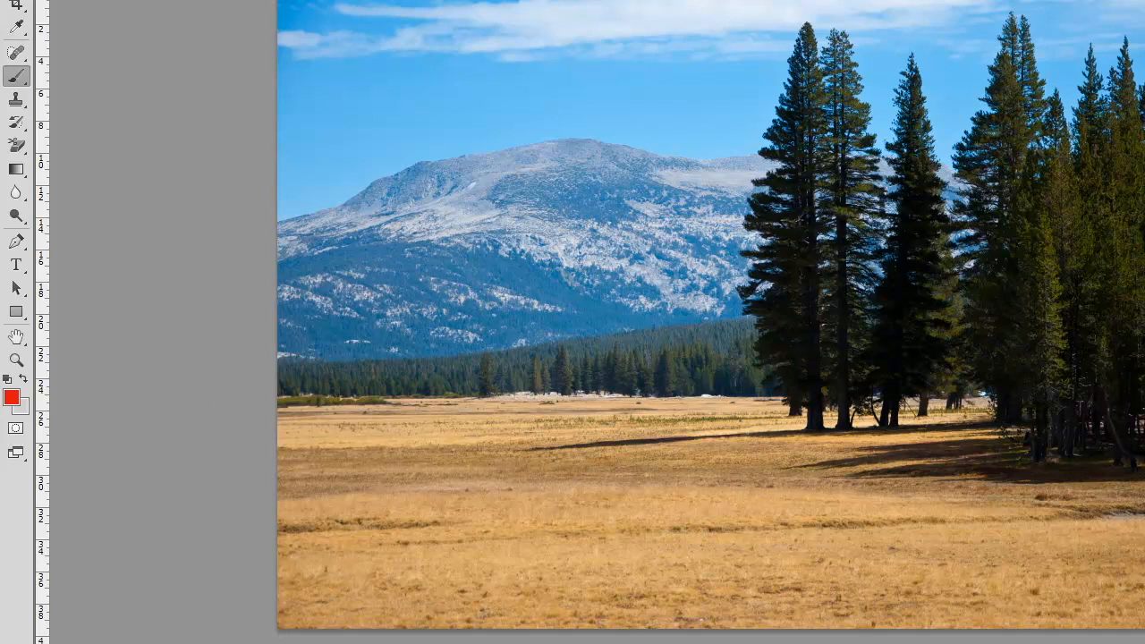
{"action": "key", "text": "alt+f"}
{"action": "left_click", "coordinate": [150, 117]}
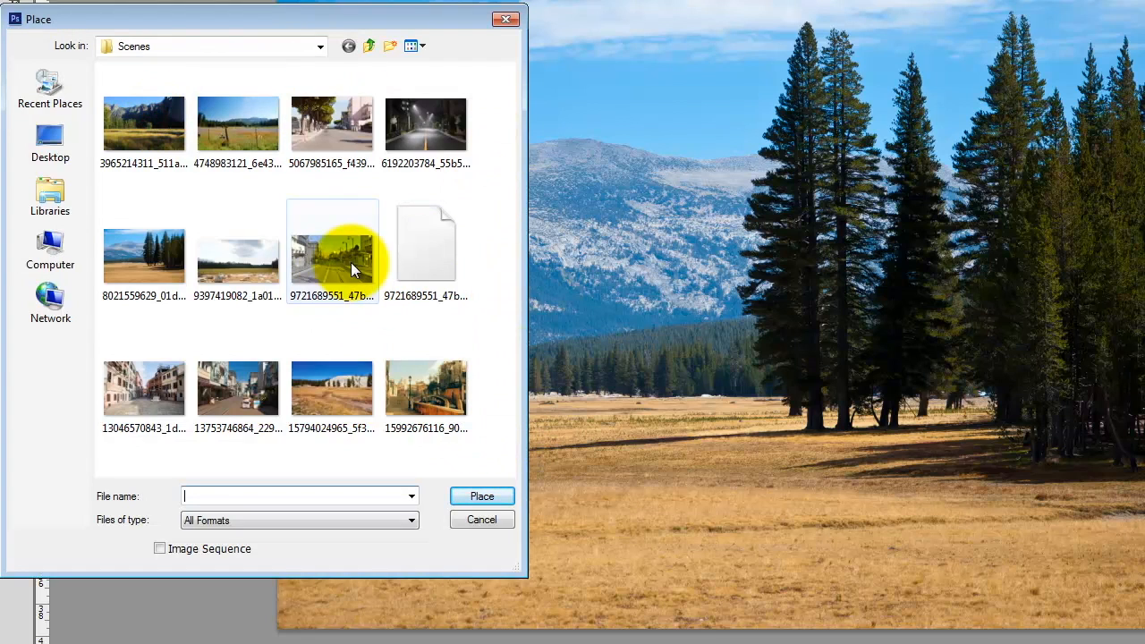
{"action": "left_click", "coordinate": [369, 45]}
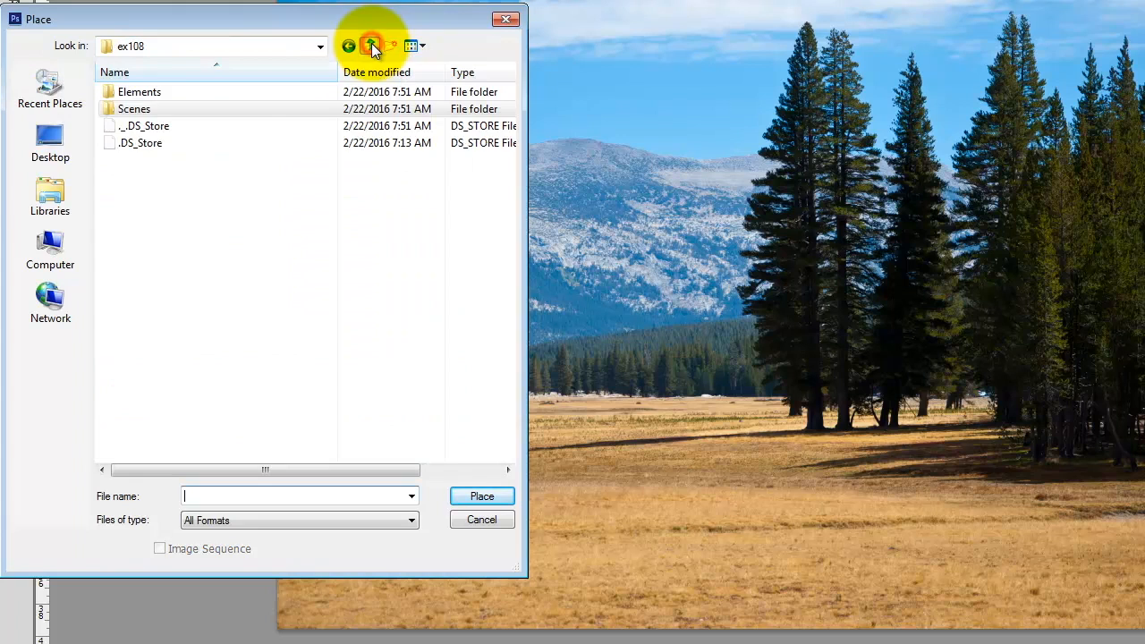
{"action": "double_click", "coordinate": [161, 90]}
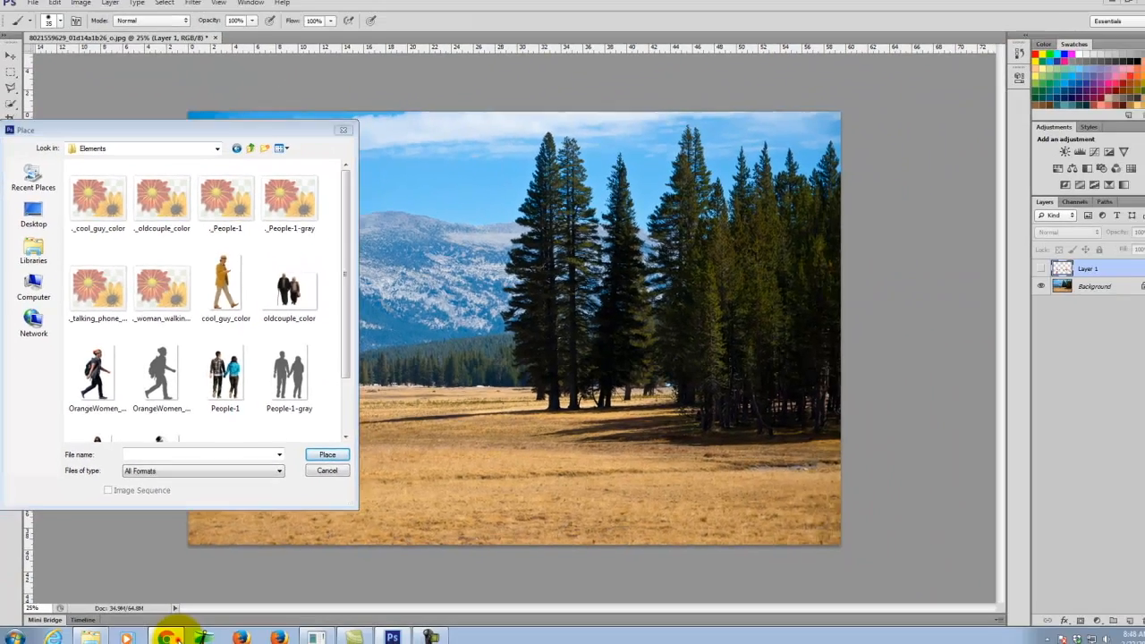
Switch to Chrome and look through pages 4 and 5 of the walking collage archive for a suitable cut-out figure
{"action": "left_click", "coordinate": [173, 633]}
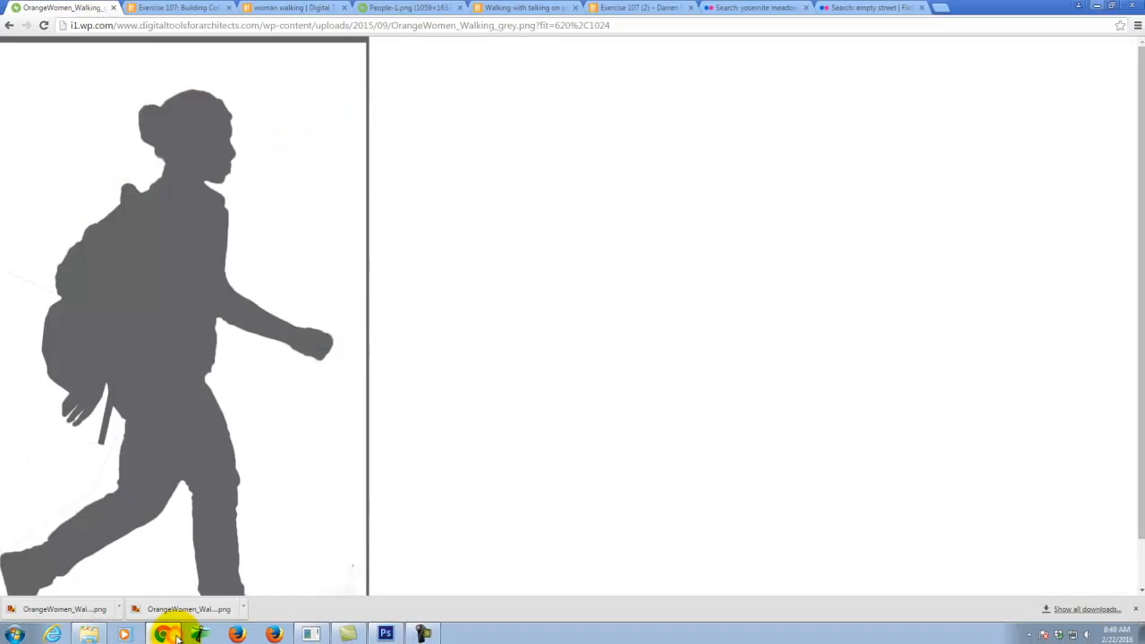
{"action": "left_click", "coordinate": [9, 25]}
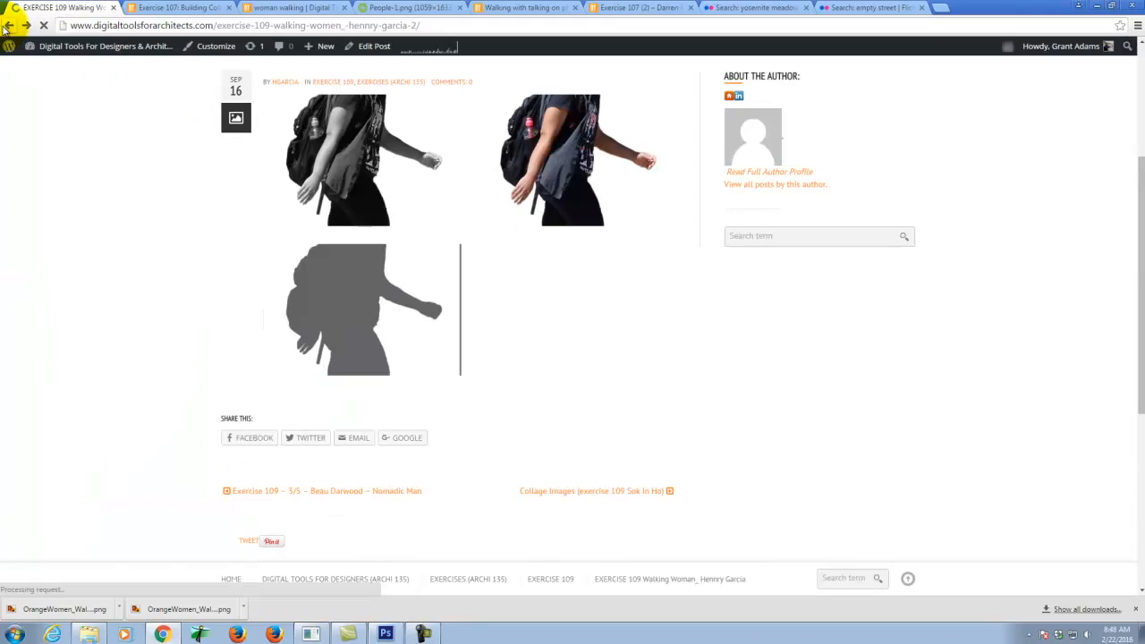
{"action": "left_click", "coordinate": [9, 25]}
{"action": "scroll", "coordinate": [745, 337], "scroll_direction": "down", "scroll_amount": 10}
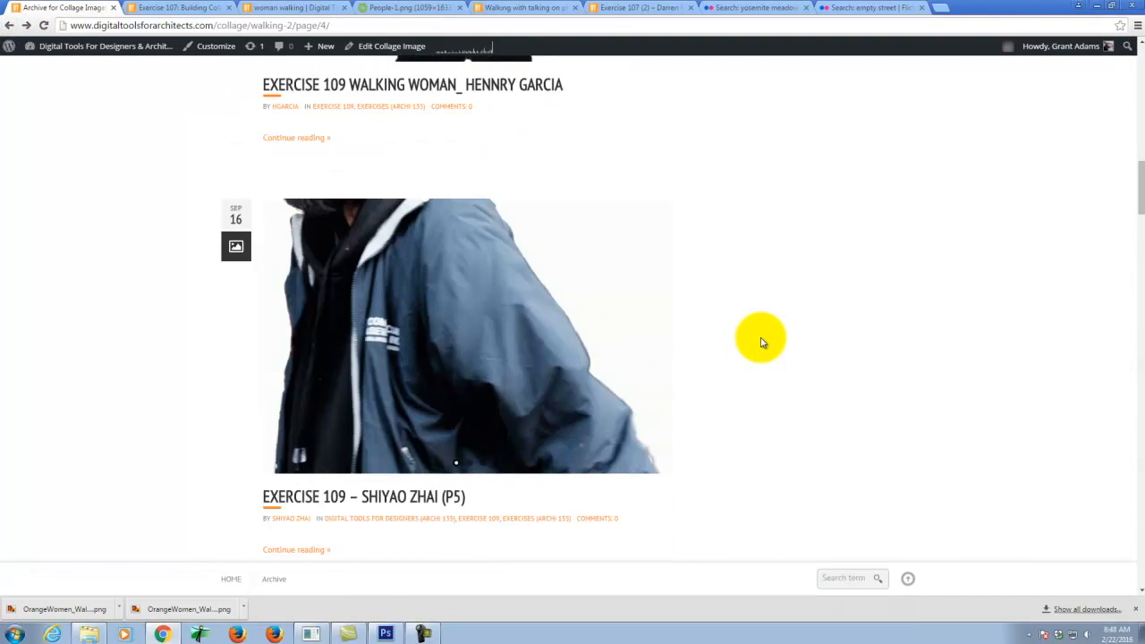
{"action": "scroll", "coordinate": [762, 343], "scroll_direction": "down", "scroll_amount": 15}
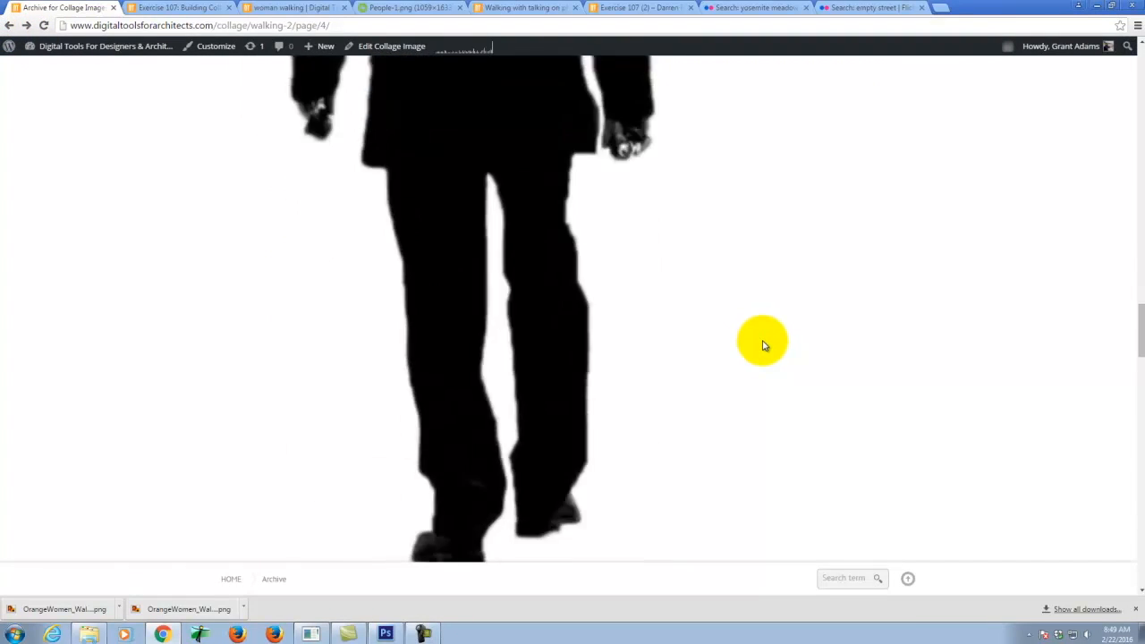
{"action": "scroll", "coordinate": [763, 348], "scroll_direction": "down", "scroll_amount": 15}
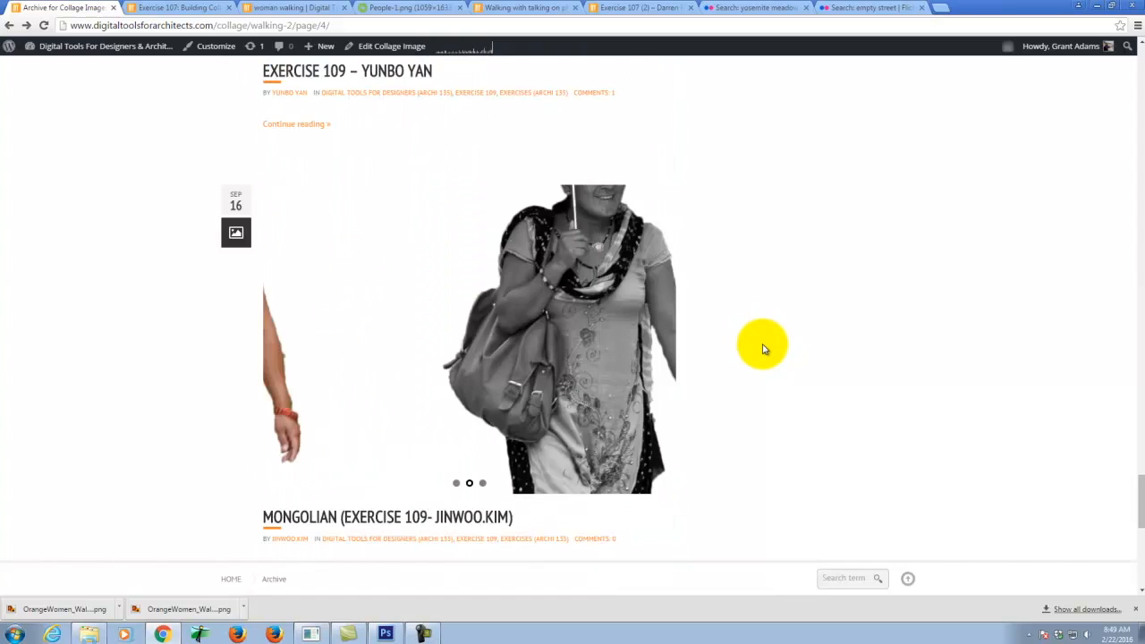
{"action": "scroll", "coordinate": [762, 348], "scroll_direction": "down", "scroll_amount": 5}
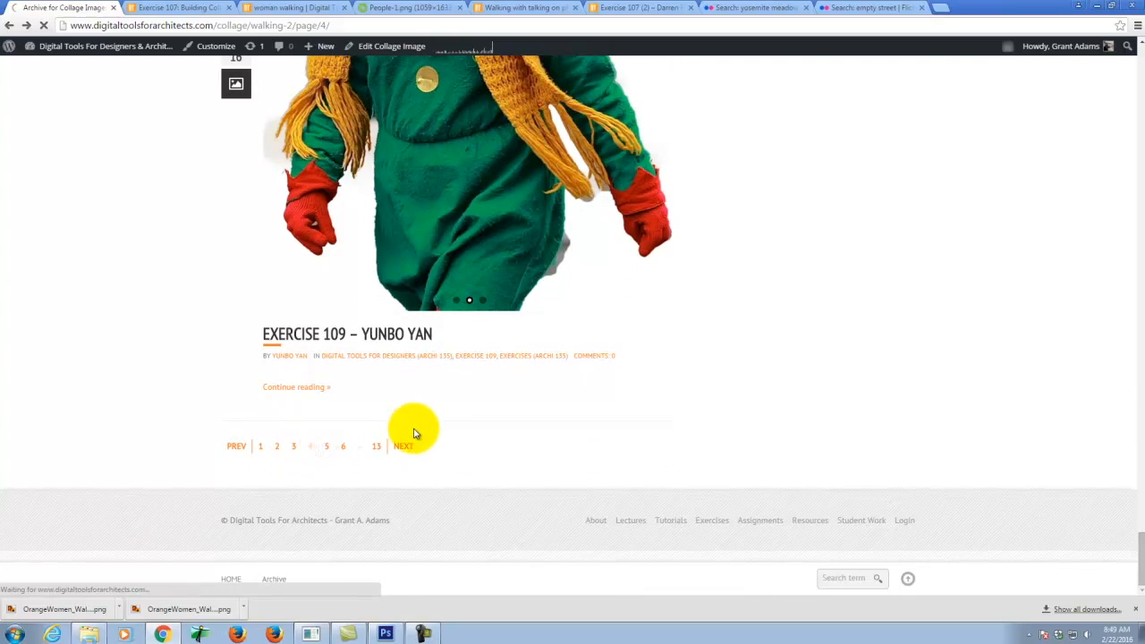
{"action": "left_click", "coordinate": [418, 446]}
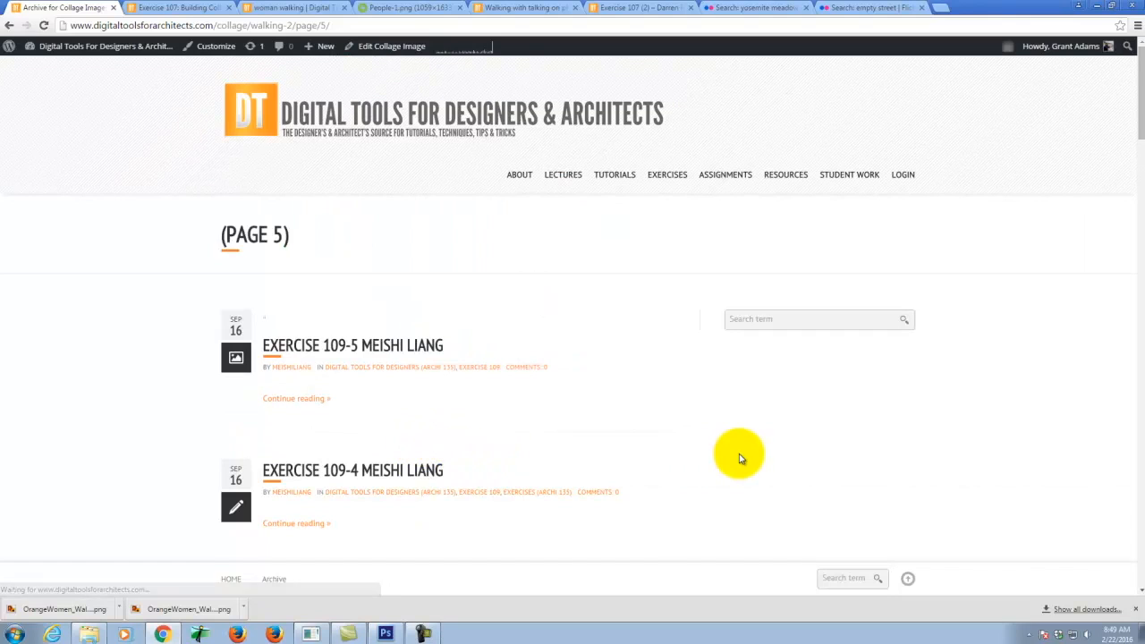
{"action": "scroll", "coordinate": [725, 424], "scroll_direction": "down", "scroll_amount": 12}
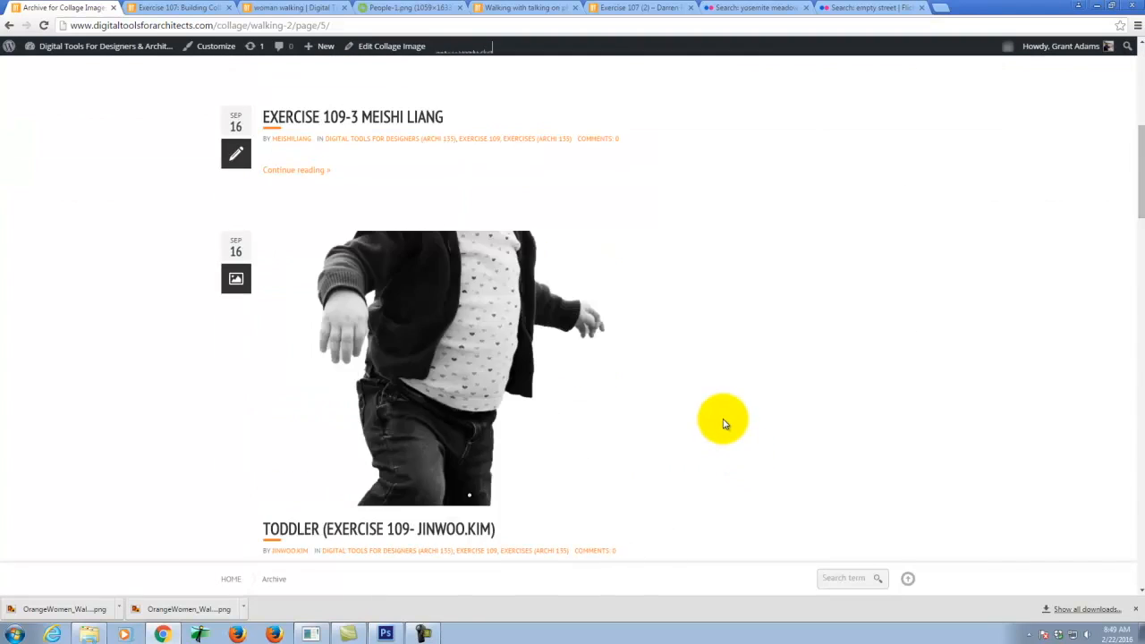
{"action": "scroll", "coordinate": [724, 424], "scroll_direction": "down", "scroll_amount": 12}
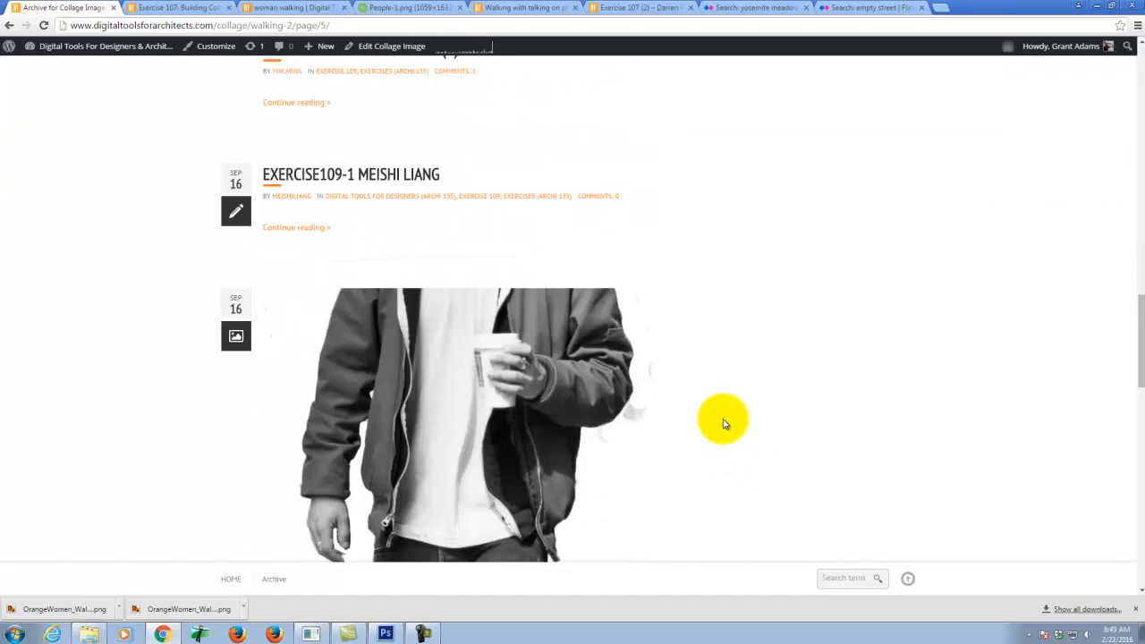
{"action": "scroll", "coordinate": [724, 423], "scroll_direction": "down", "scroll_amount": 10}
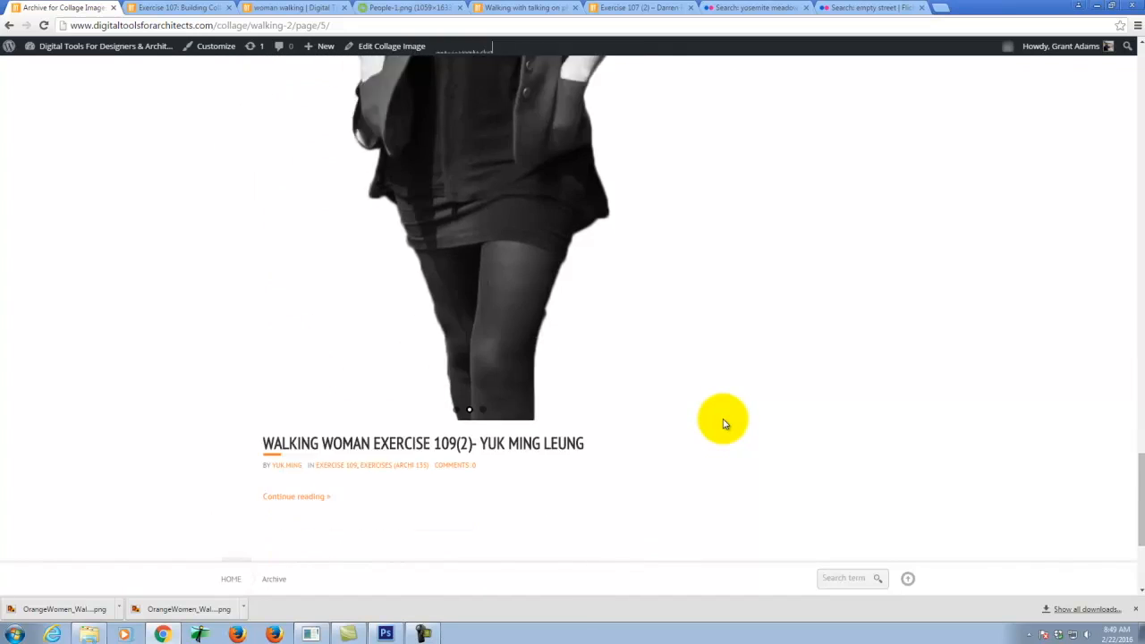
{"action": "scroll", "coordinate": [724, 424], "scroll_direction": "up", "scroll_amount": 8}
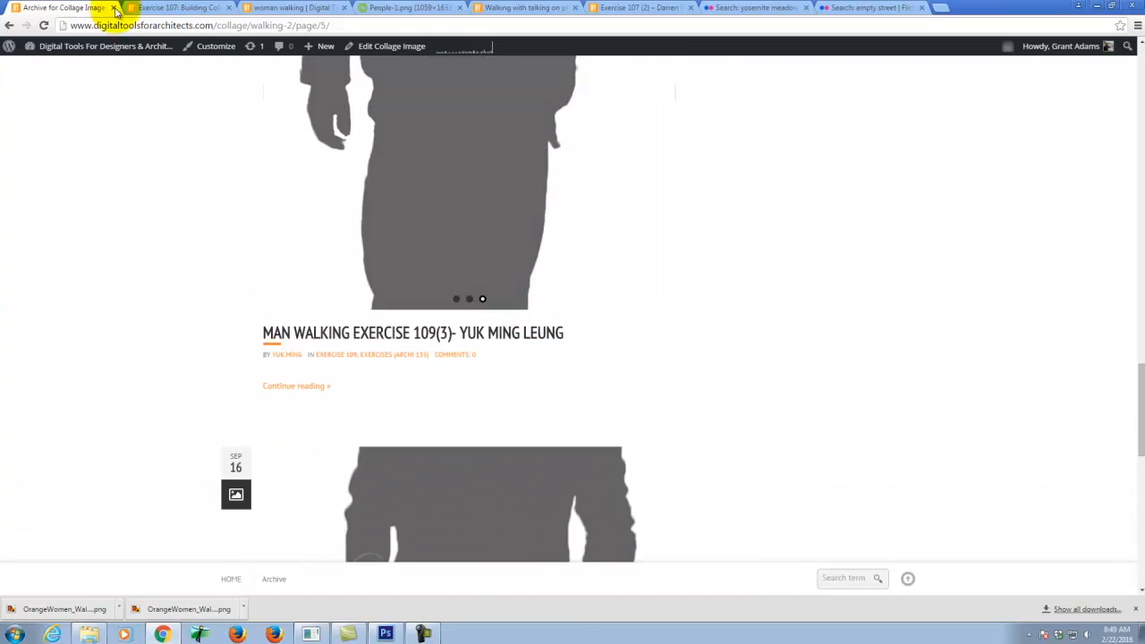
Open the color version of the cut-out in the woman walking post and save it as woman_walking-color.png
{"action": "left_click", "coordinate": [284, 7]}
{"action": "scroll", "coordinate": [536, 263], "scroll_direction": "down", "scroll_amount": 3}
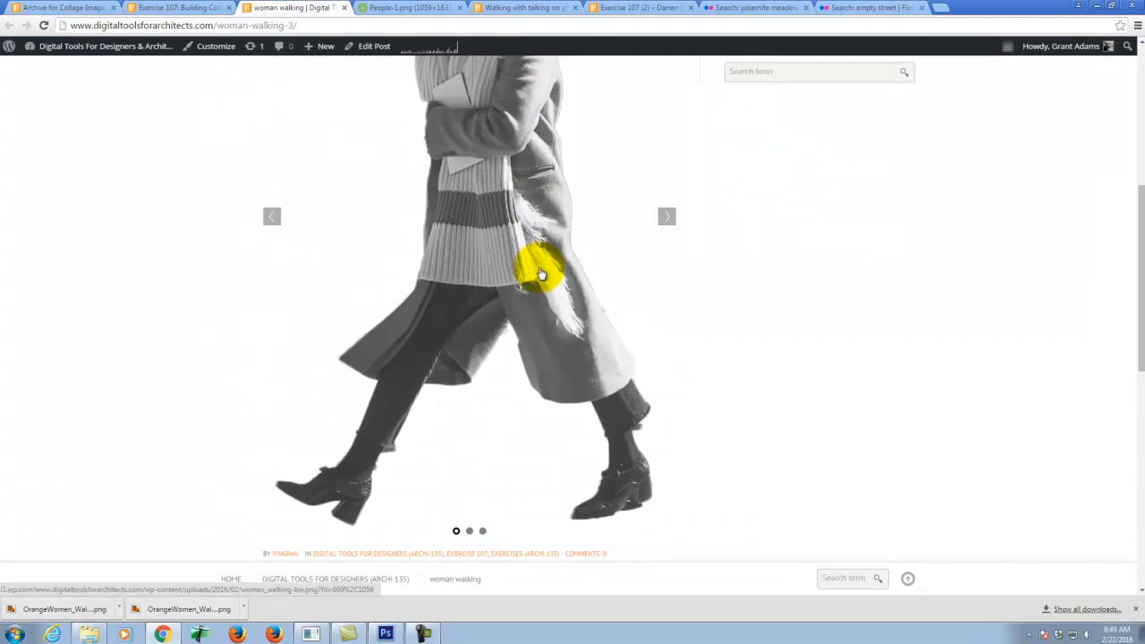
{"action": "scroll", "coordinate": [539, 197], "scroll_direction": "up", "scroll_amount": 2}
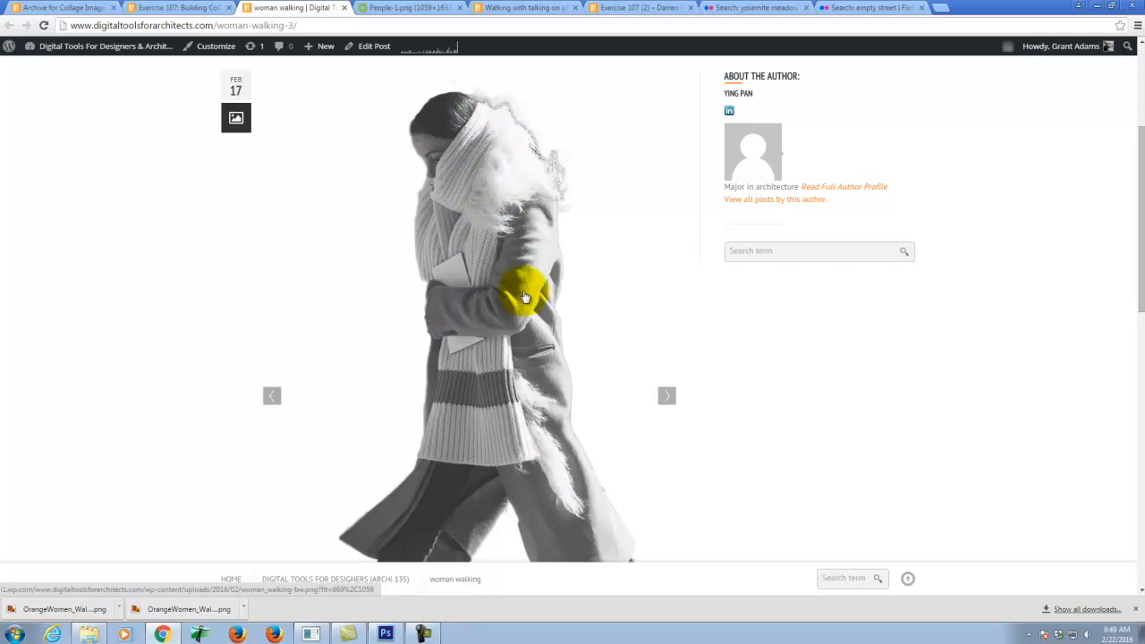
{"action": "left_click", "coordinate": [669, 397]}
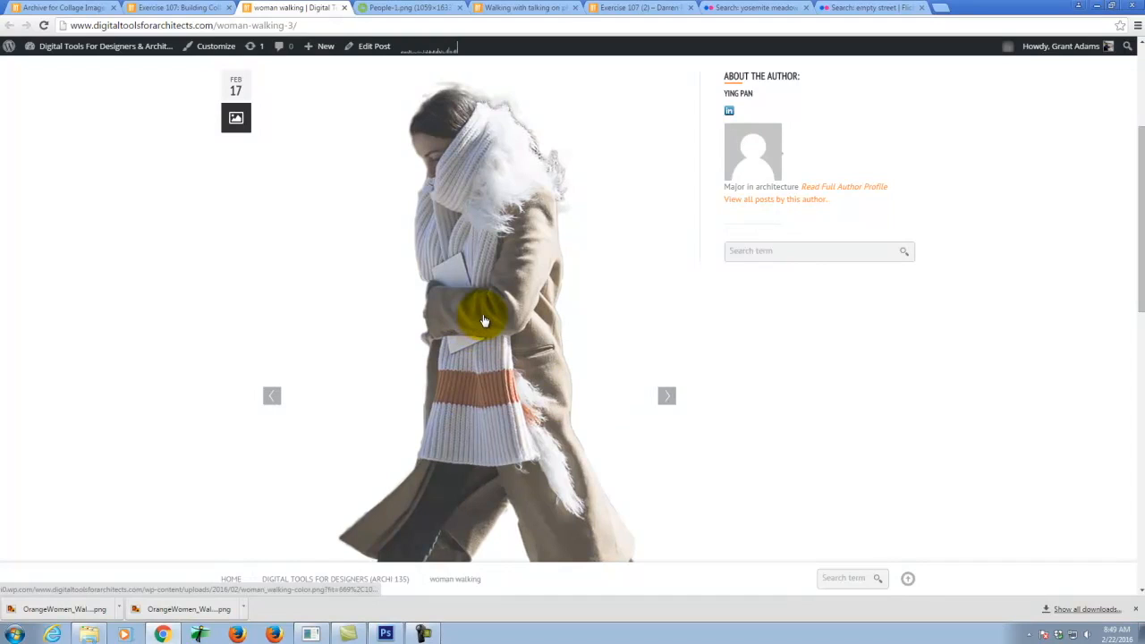
{"action": "left_click", "coordinate": [482, 320]}
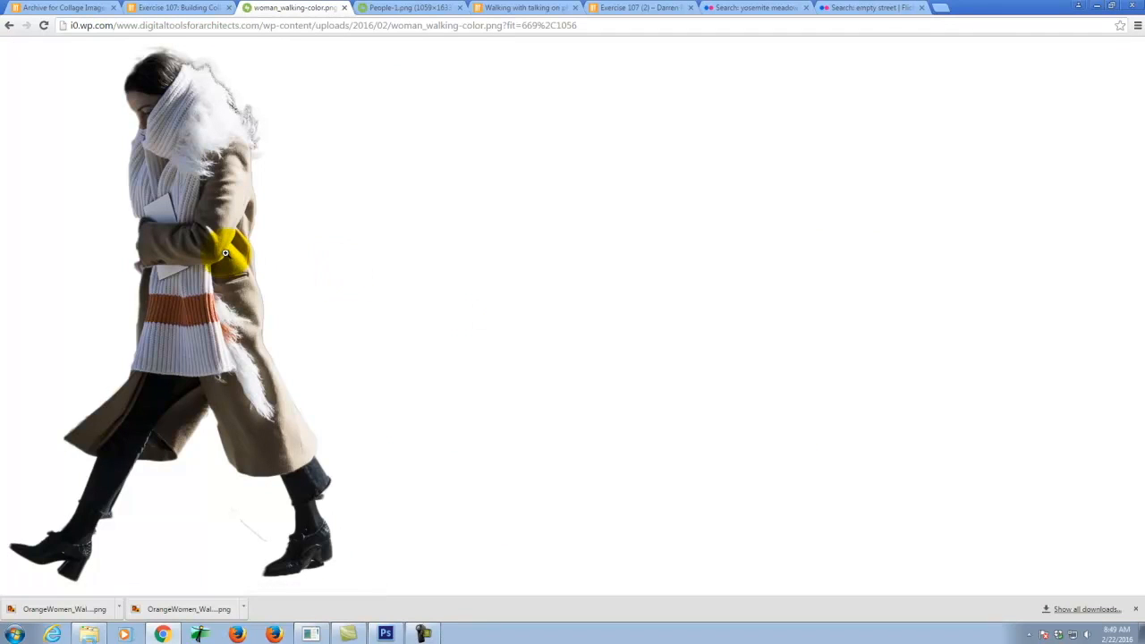
{"action": "left_click", "coordinate": [226, 253]}
{"action": "right_click", "coordinate": [226, 255]}
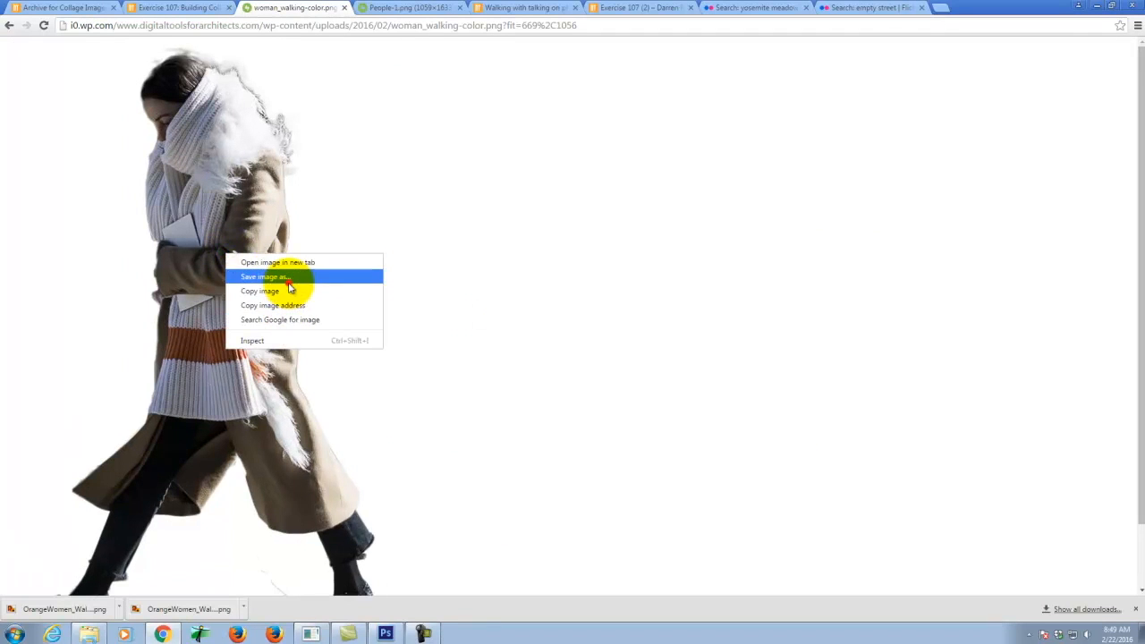
{"action": "left_click", "coordinate": [288, 283]}
{"action": "left_click", "coordinate": [472, 303]}
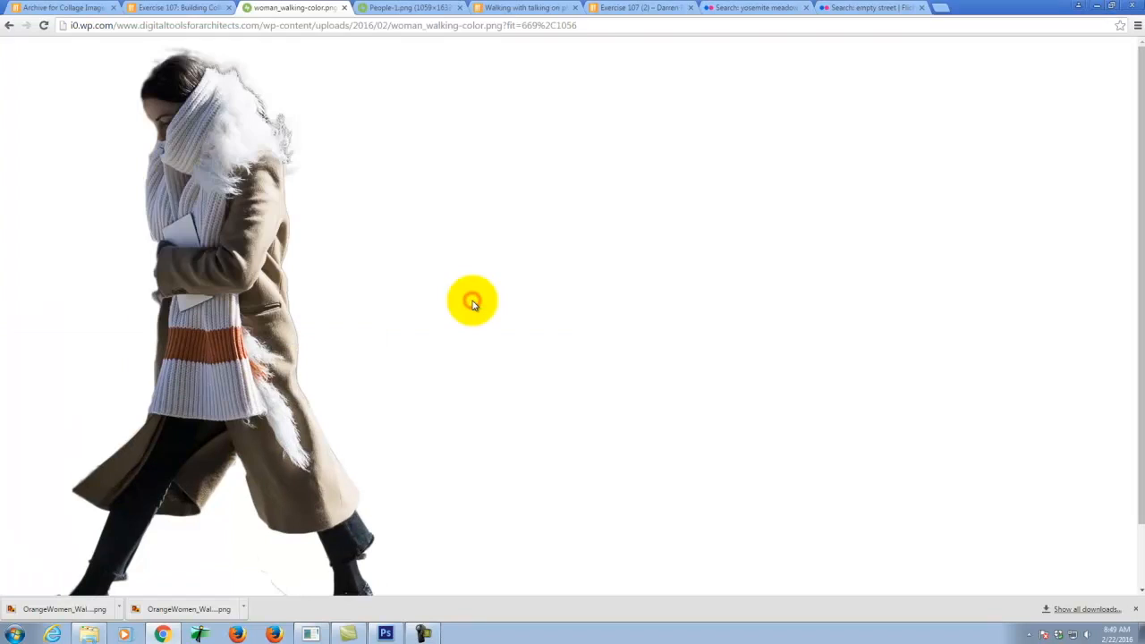
Return to the woman walking post, open its gray silhouette version and save it as woman_walking-gray.png
{"action": "left_click", "coordinate": [7, 27]}
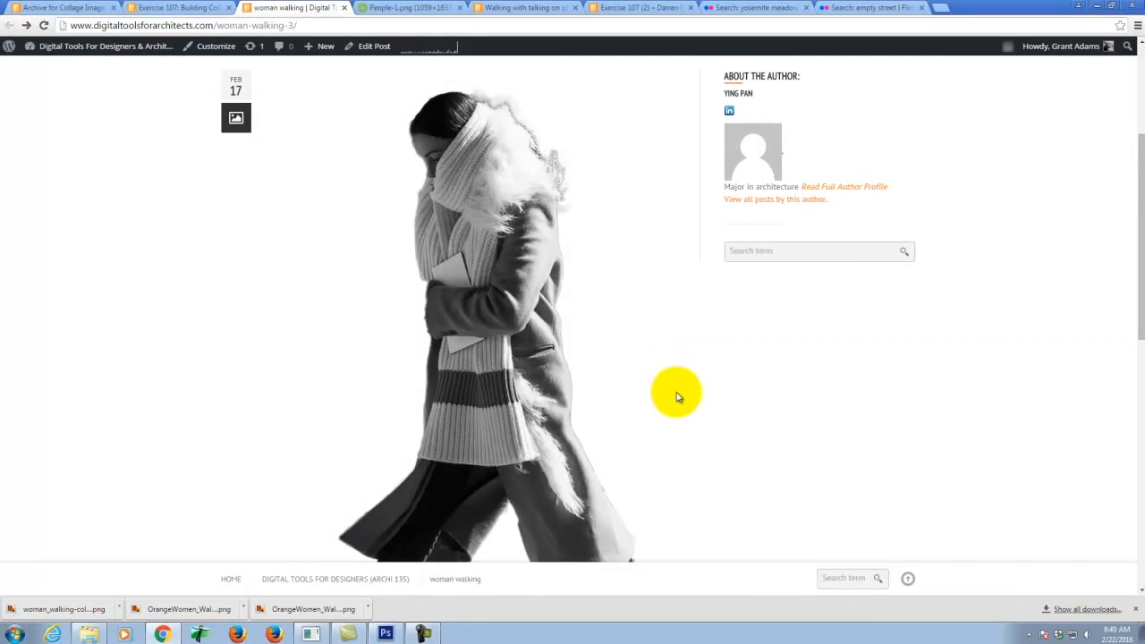
{"action": "left_click", "coordinate": [667, 396]}
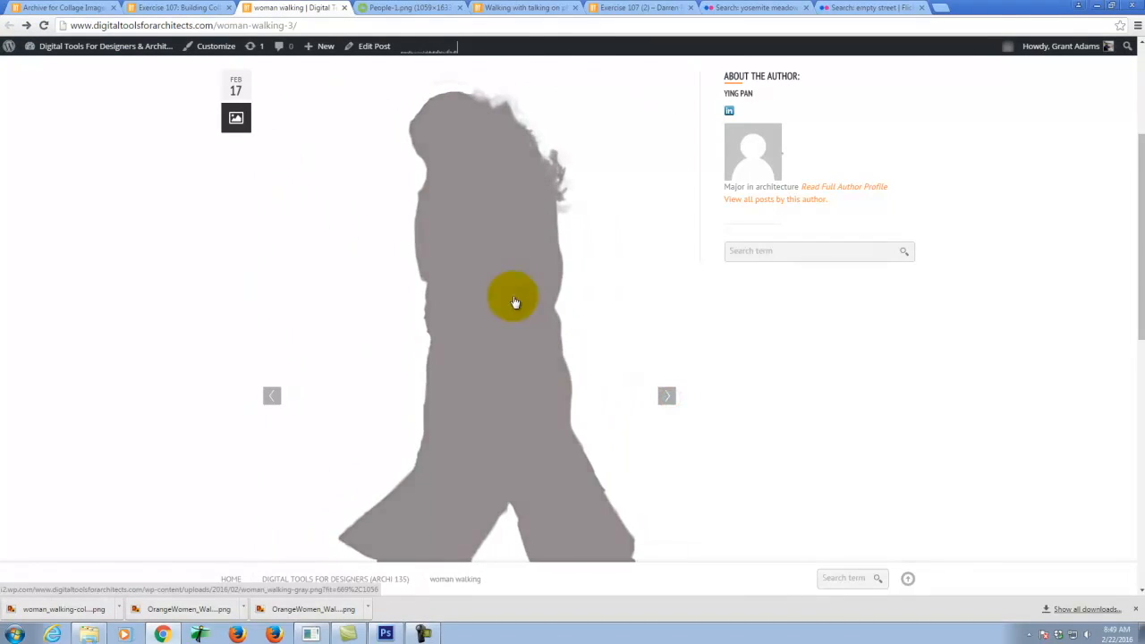
{"action": "right_click", "coordinate": [497, 274]}
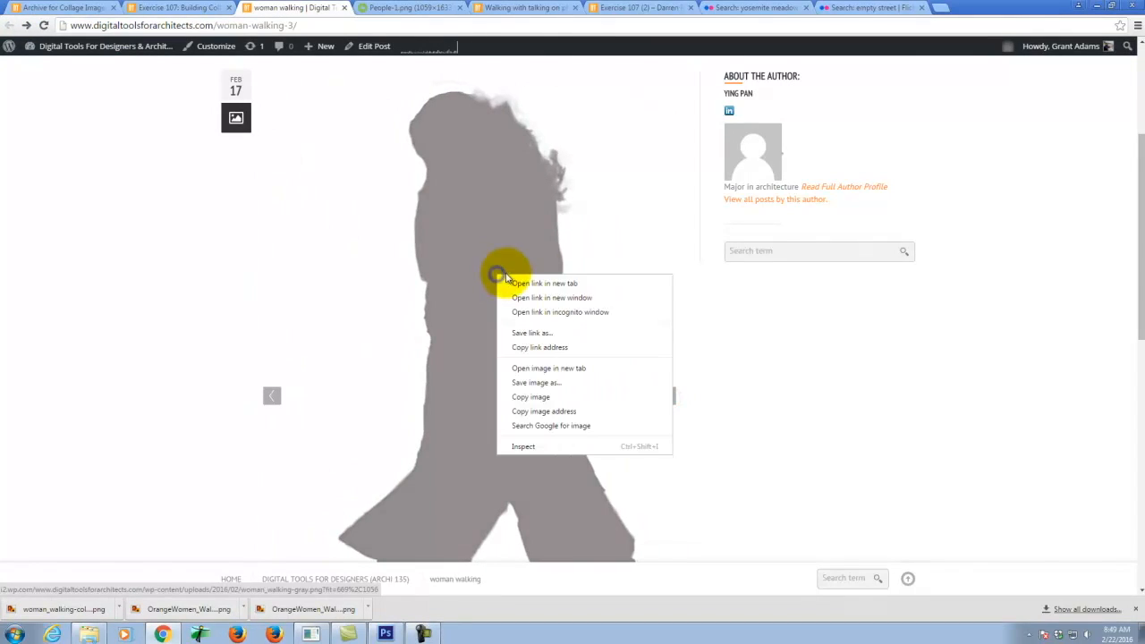
{"action": "left_click", "coordinate": [557, 334]}
{"action": "left_click", "coordinate": [528, 302]}
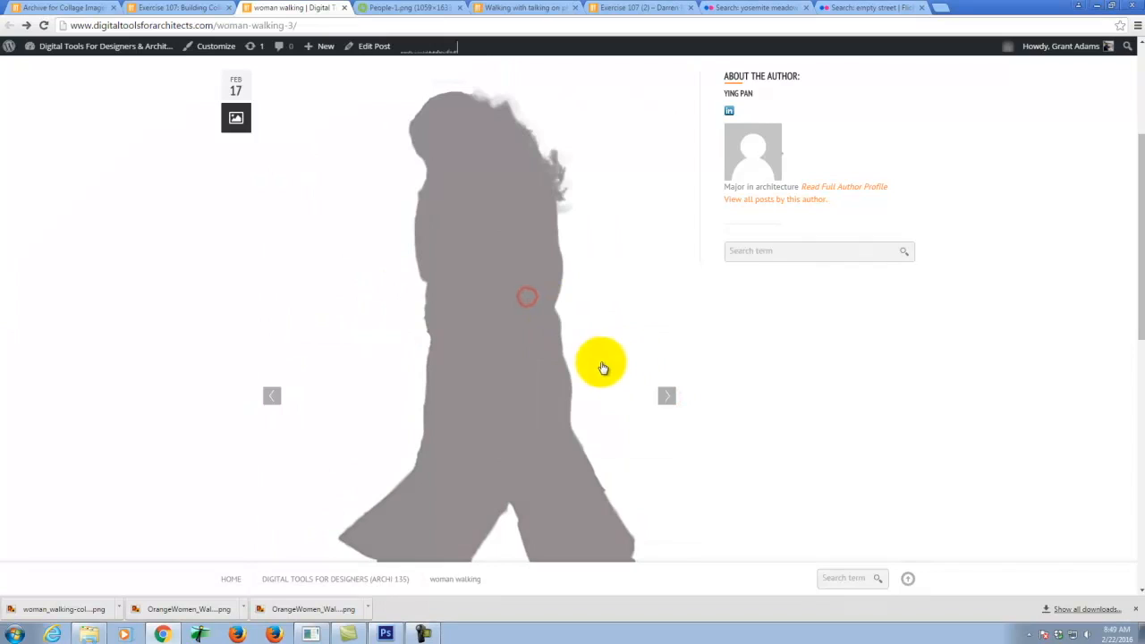
{"action": "left_click", "coordinate": [474, 309]}
{"action": "left_click", "coordinate": [215, 209]}
{"action": "right_click", "coordinate": [220, 207]}
{"action": "left_click", "coordinate": [266, 234]}
{"action": "left_click", "coordinate": [472, 302]}
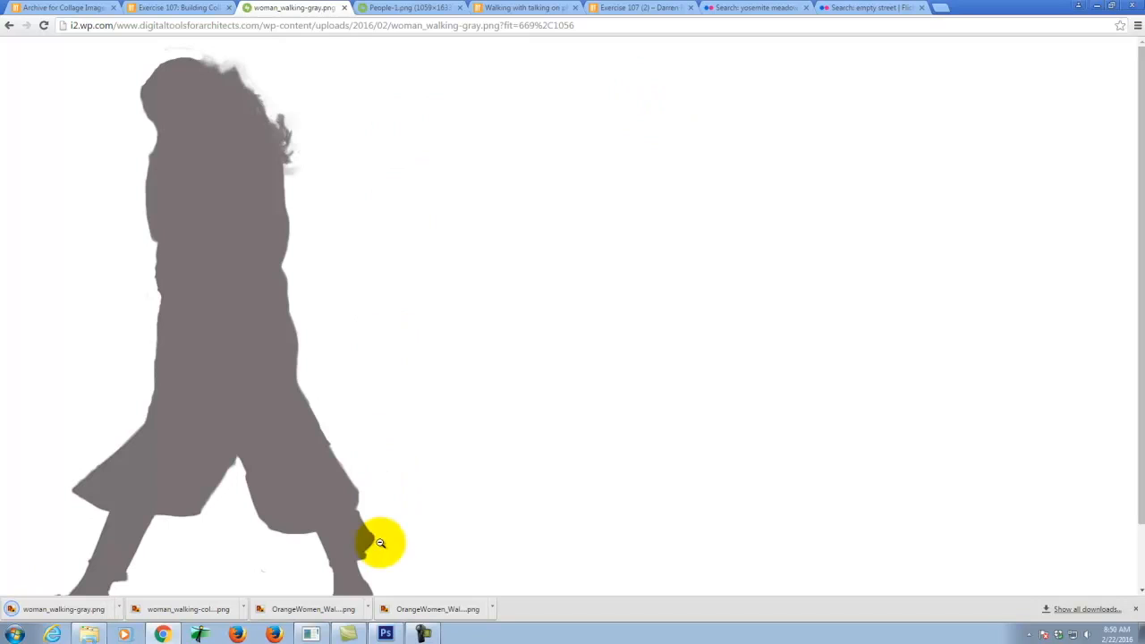
Switch back to Photoshop and dismiss the Place dialog
{"action": "left_click", "coordinate": [386, 635]}
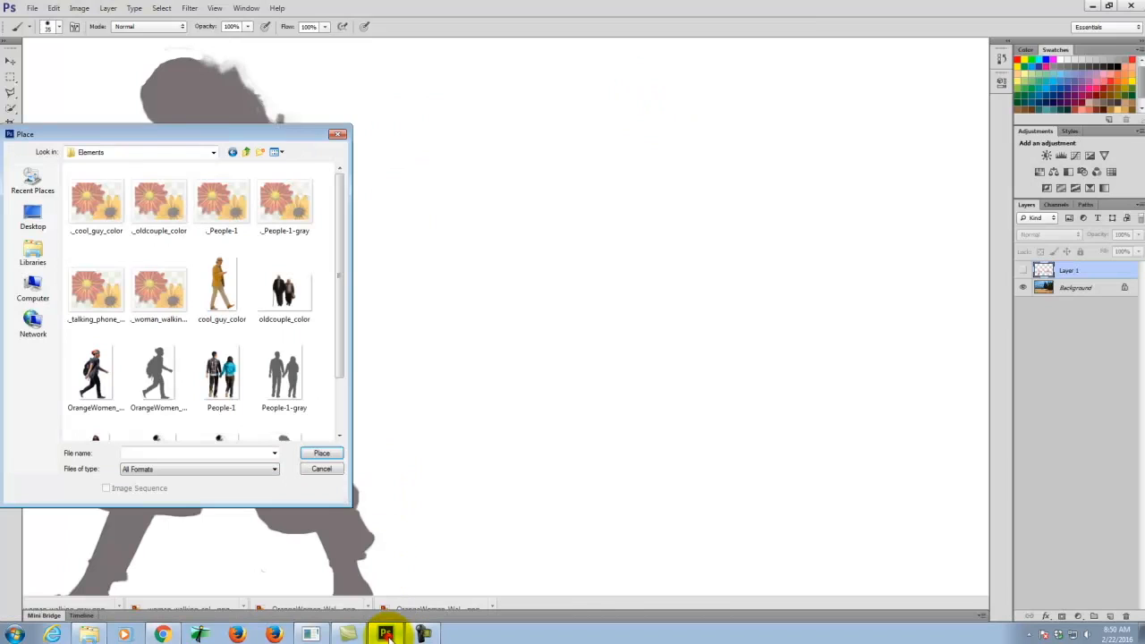
{"action": "left_click", "coordinate": [337, 134]}
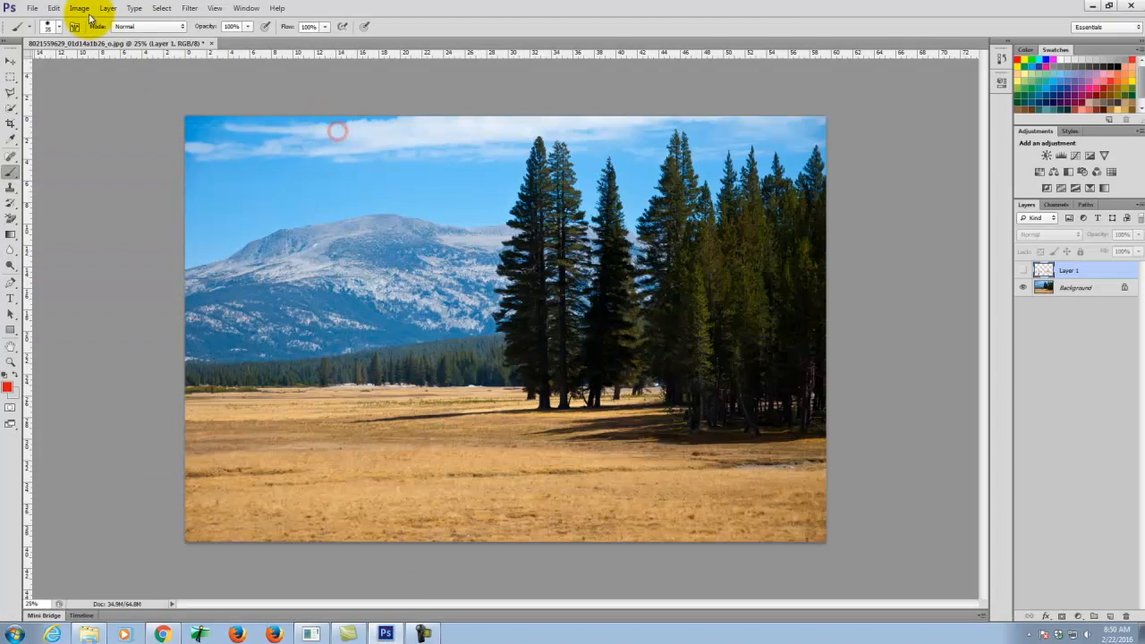
Place woman_walking-color from the Elements folder and move the figure onto the left side of the meadow
{"action": "left_click", "coordinate": [33, 8]}
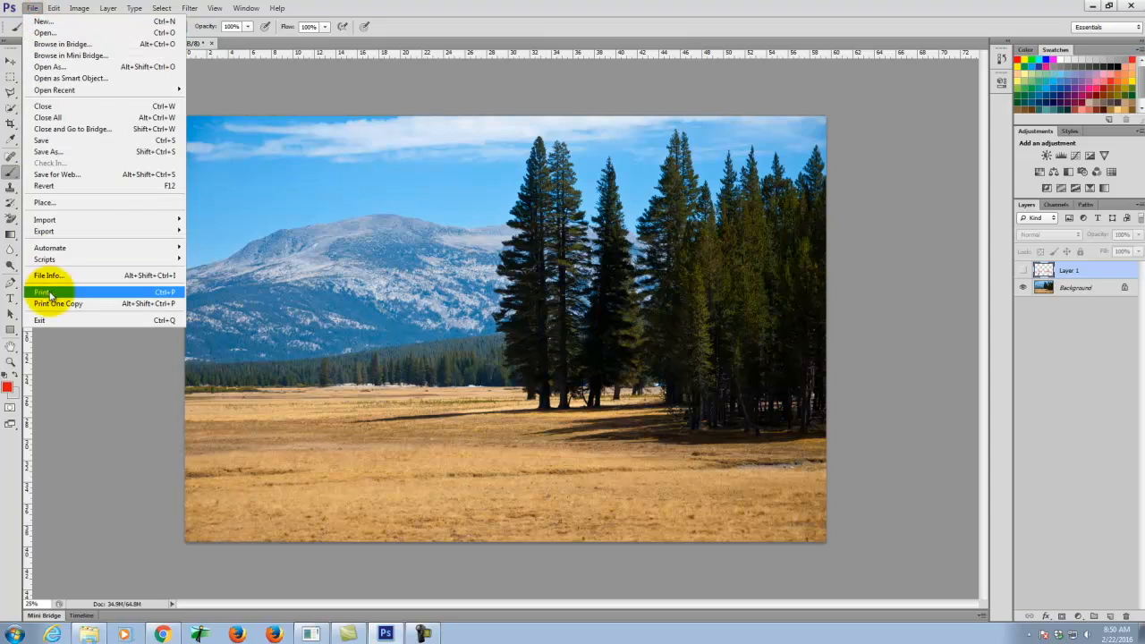
{"action": "left_click", "coordinate": [49, 202]}
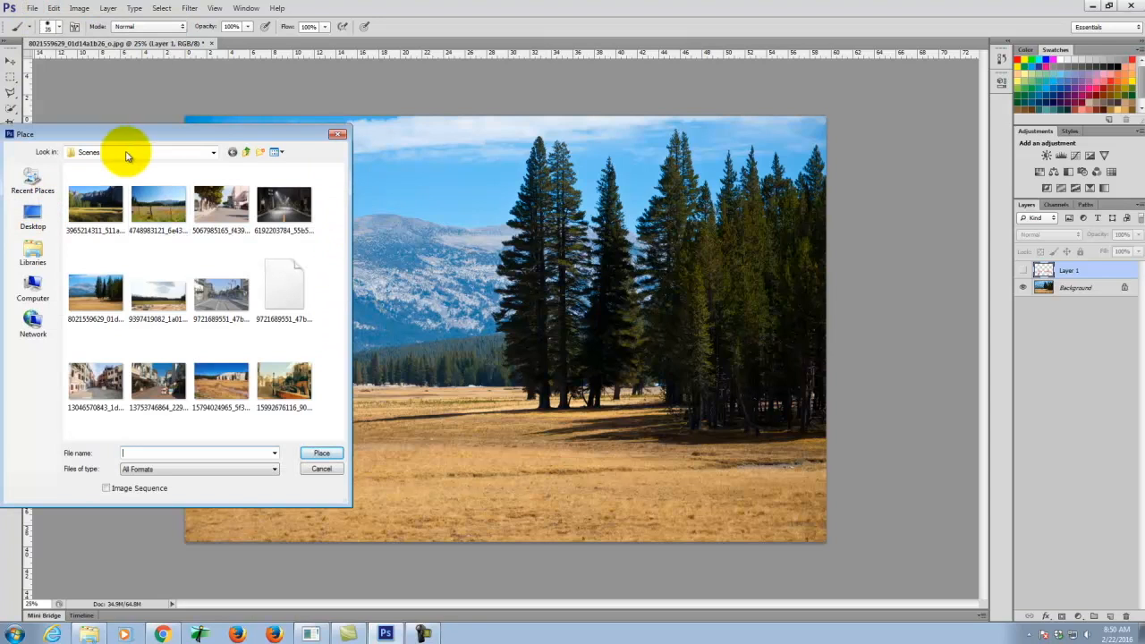
{"action": "left_click", "coordinate": [245, 154]}
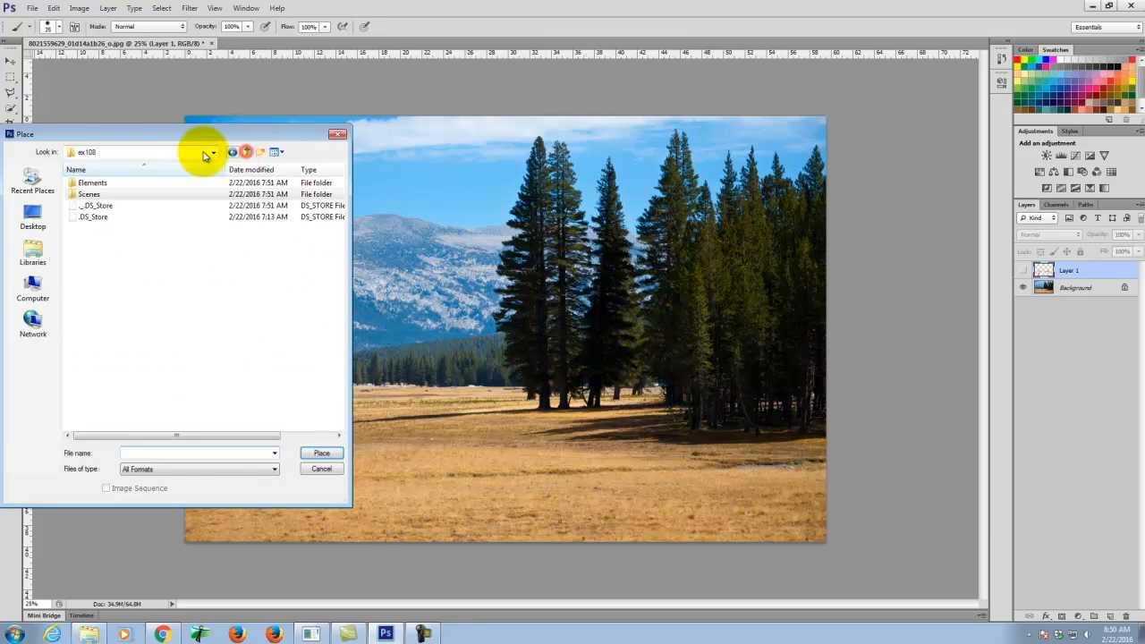
{"action": "double_click", "coordinate": [91, 184]}
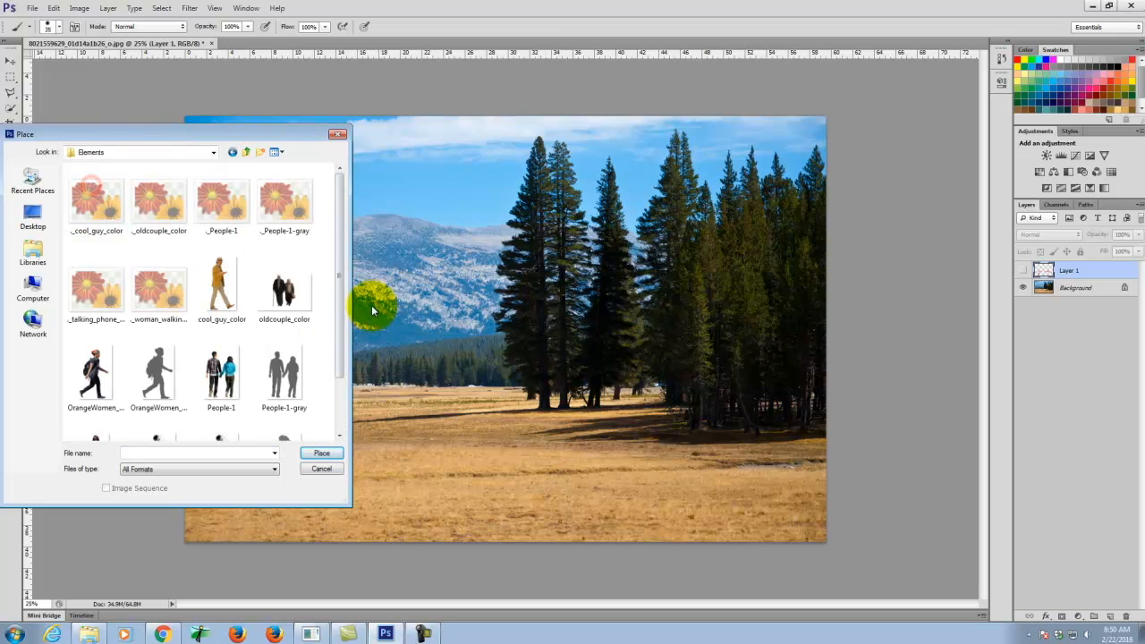
{"action": "left_click_drag", "start_coordinate": [340, 251], "coordinate": [365, 376]}
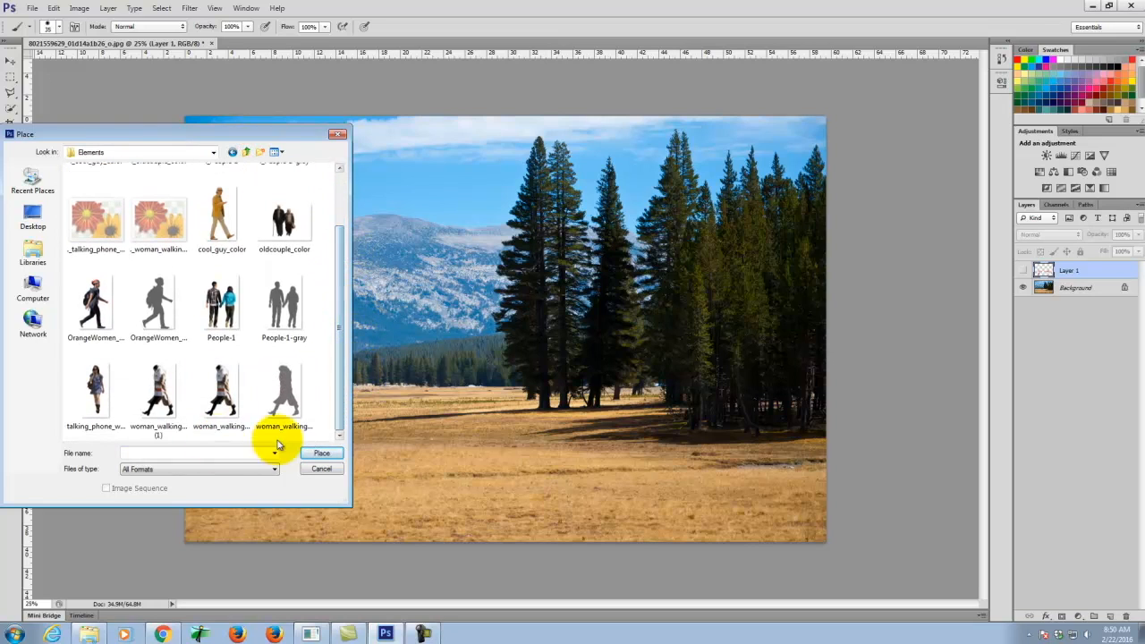
{"action": "left_click", "coordinate": [221, 394]}
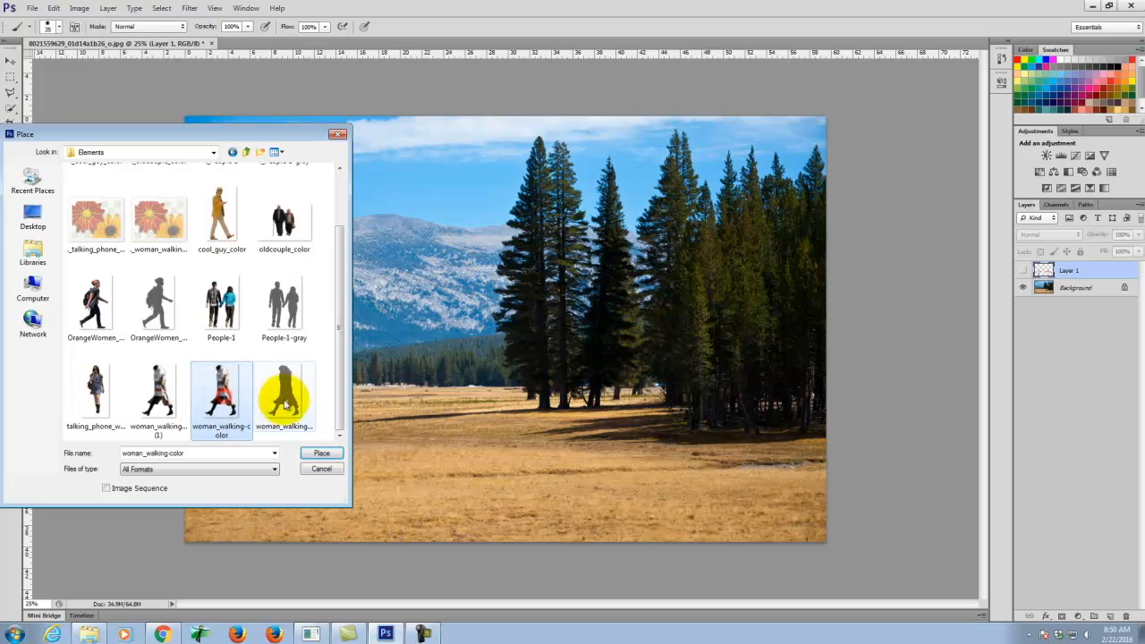
{"action": "left_click", "coordinate": [322, 453]}
{"action": "left_click_drag", "start_coordinate": [505, 297], "coordinate": [286, 387]}
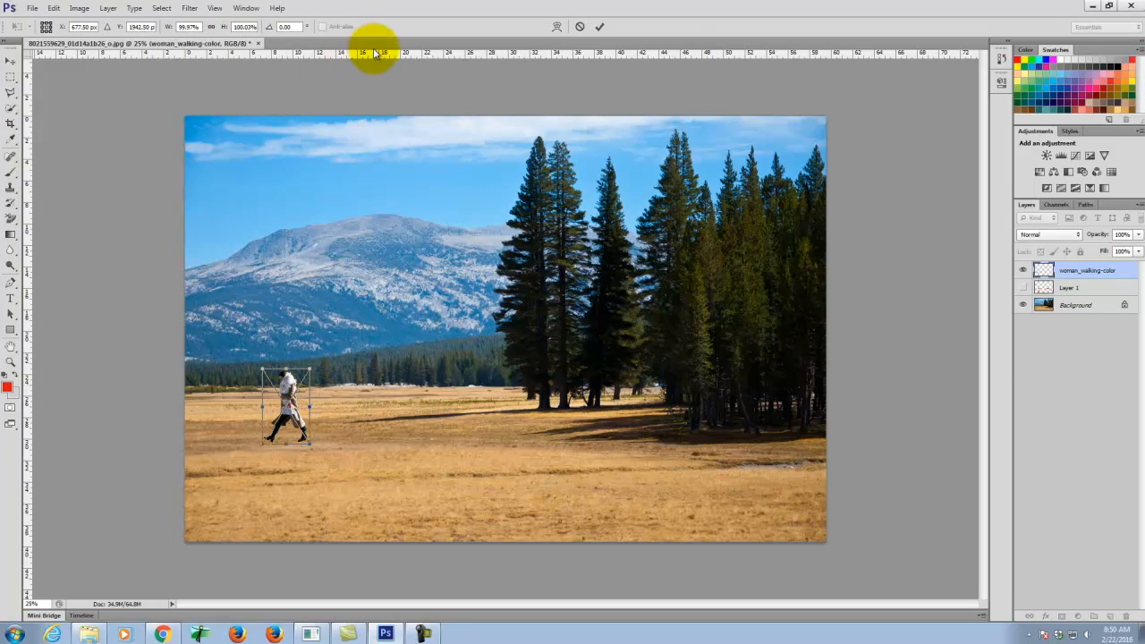
Mark the scene's horizon with a temporary horizontal guide, remove it, and align the woman's head with the horizon
{"action": "left_click_drag", "start_coordinate": [381, 55], "coordinate": [473, 380]}
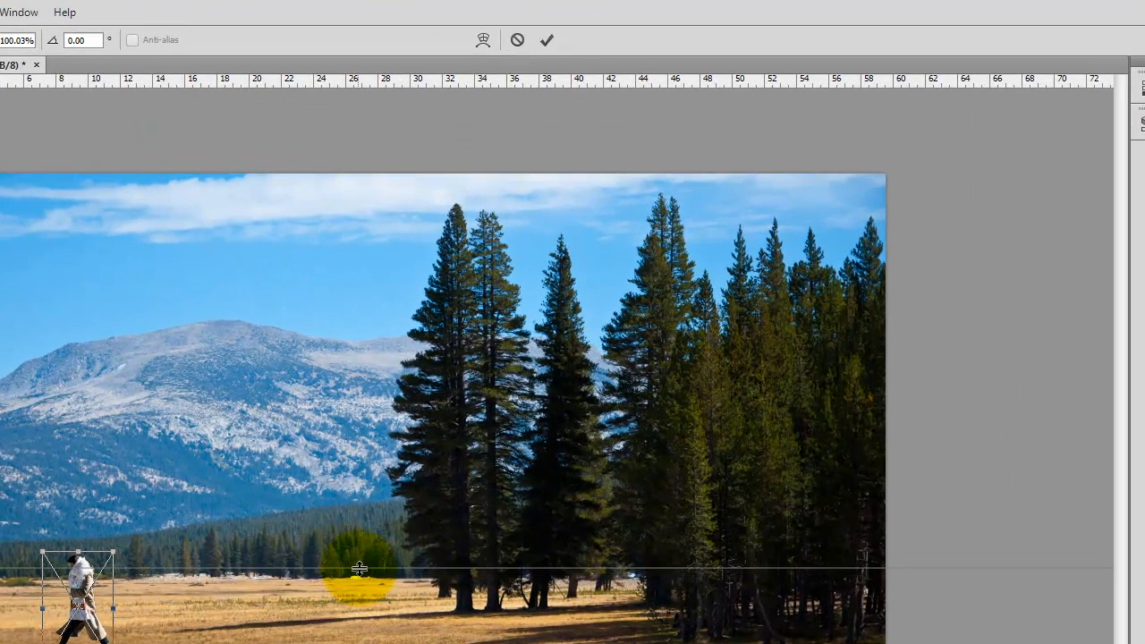
{"action": "left_click_drag", "start_coordinate": [359, 569], "coordinate": [447, 642]}
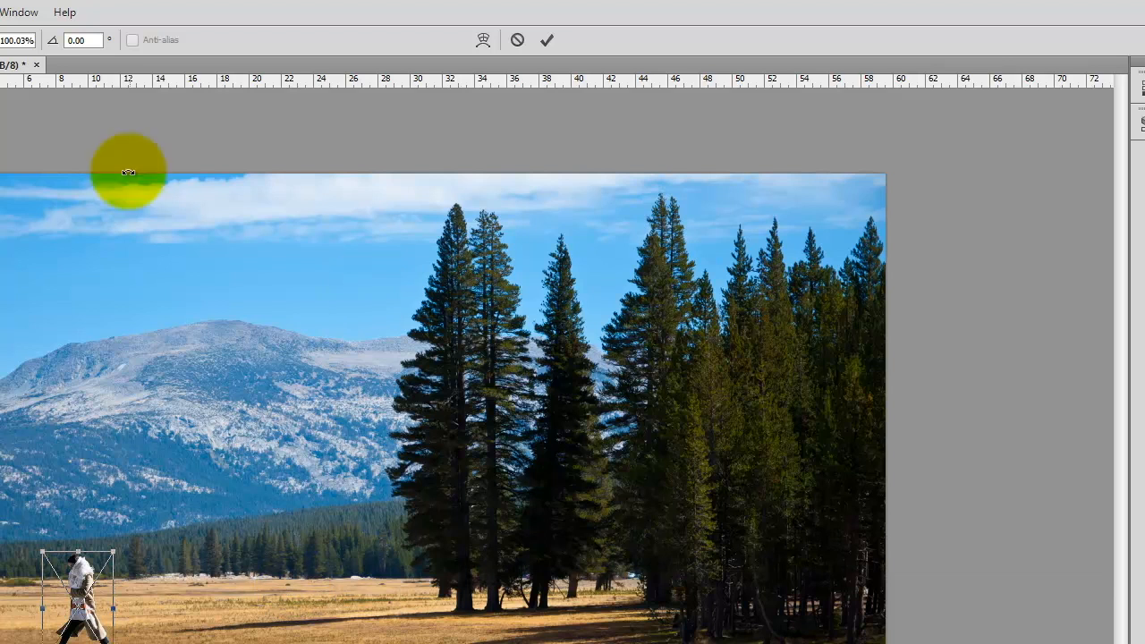
{"action": "left_click_drag", "start_coordinate": [92, 595], "coordinate": [108, 609]}
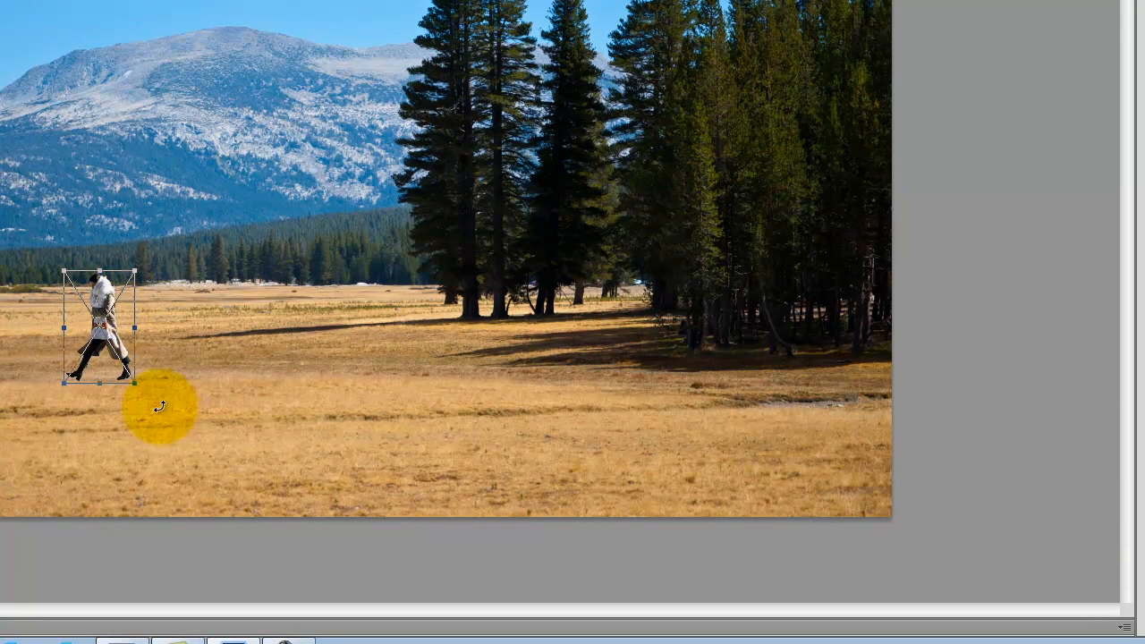
Enlarge the woman proportionally toward the foreground, keeping her head level with the horizon
{"action": "left_click_drag", "start_coordinate": [136, 385], "coordinate": [225, 445]}
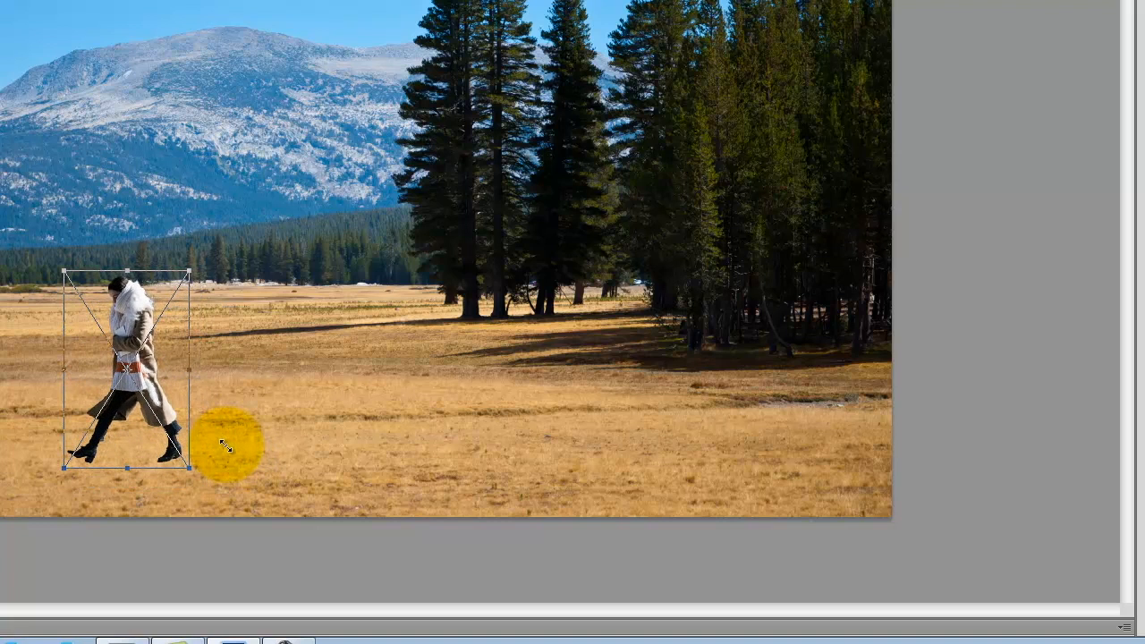
{"action": "left_click_drag", "start_coordinate": [113, 370], "coordinate": [143, 373]}
{"action": "left_click_drag", "start_coordinate": [208, 261], "coordinate": [204, 265]}
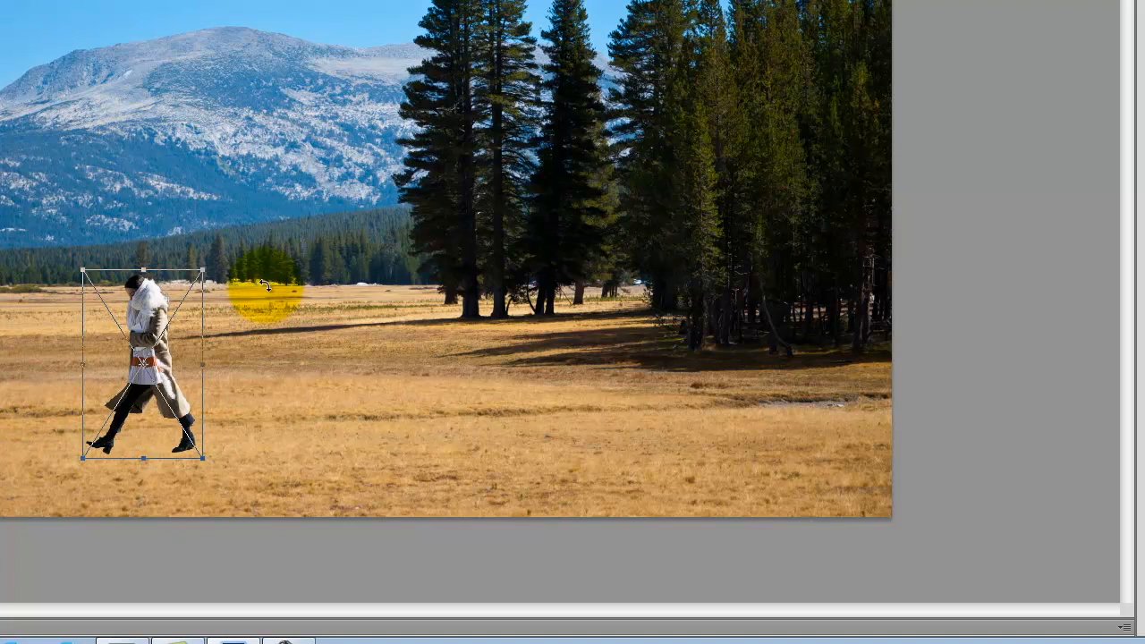
Try the woman as a distant figure scaled to about 27% at the horizon, and undo the placement
{"action": "left_click_drag", "start_coordinate": [85, 456], "coordinate": [162, 302]}
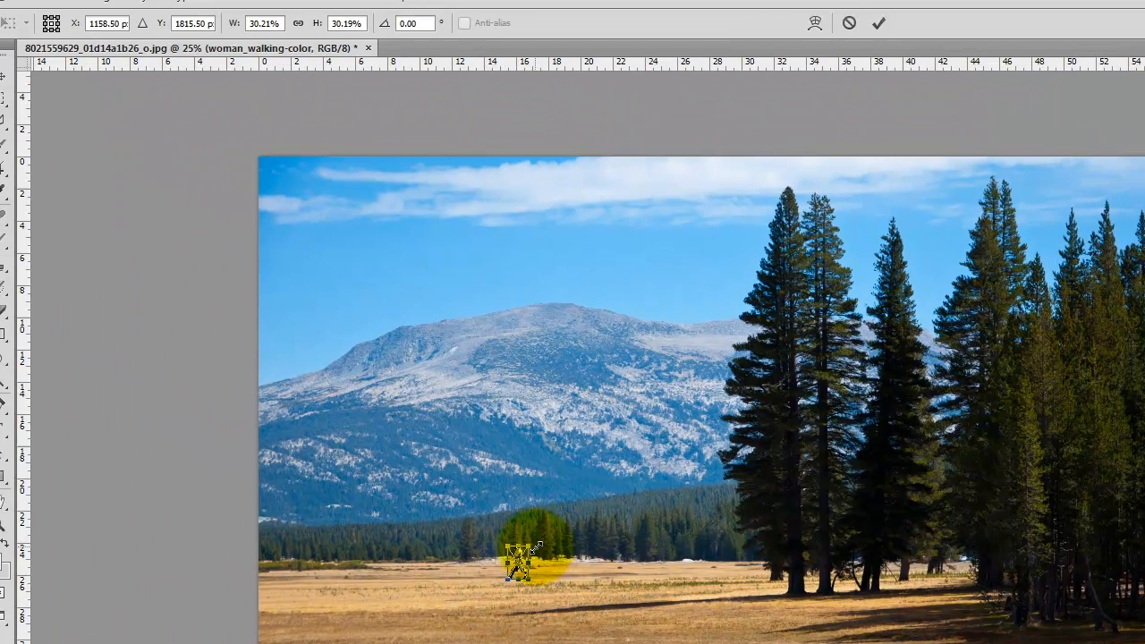
{"action": "left_click_drag", "start_coordinate": [537, 546], "coordinate": [528, 548]}
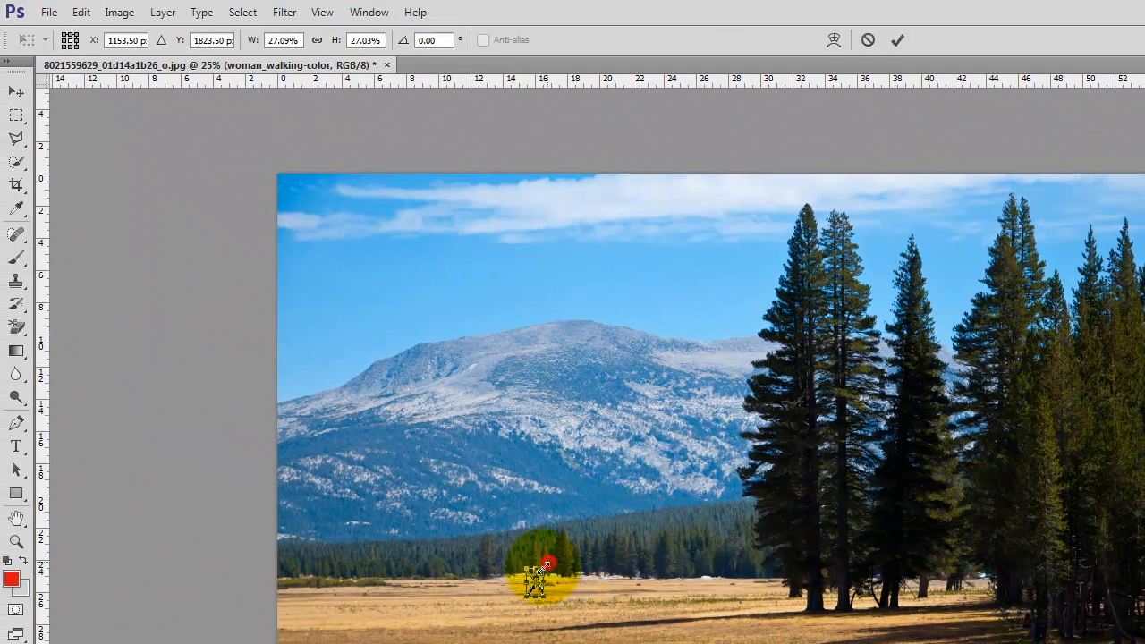
{"action": "left_click", "coordinate": [897, 40]}
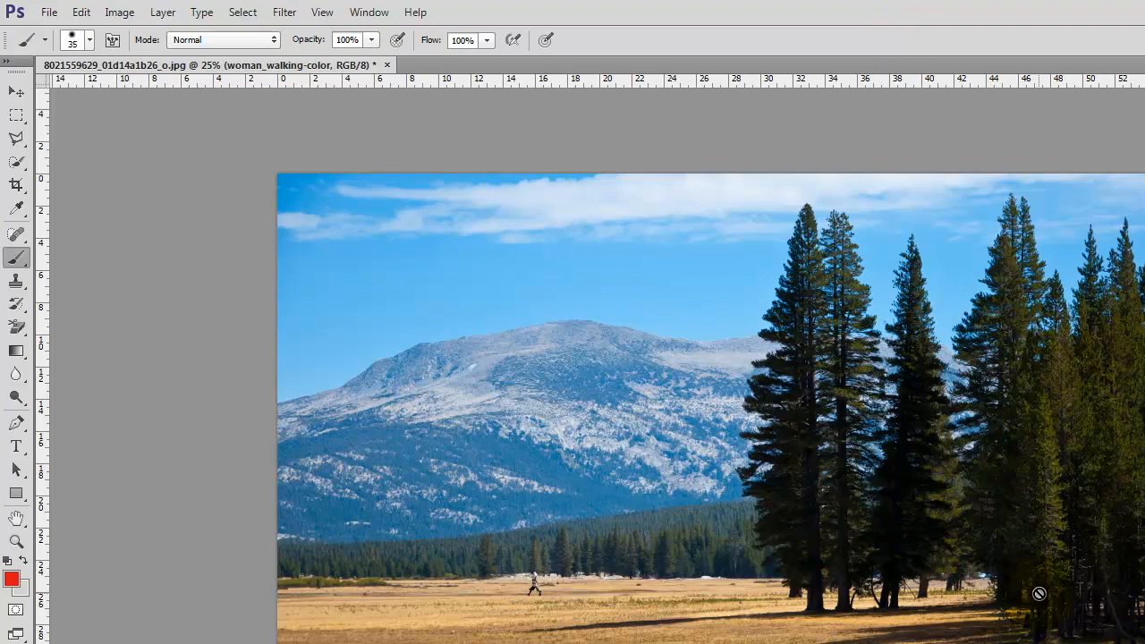
{"action": "key", "text": "ctrl+alt+z"}
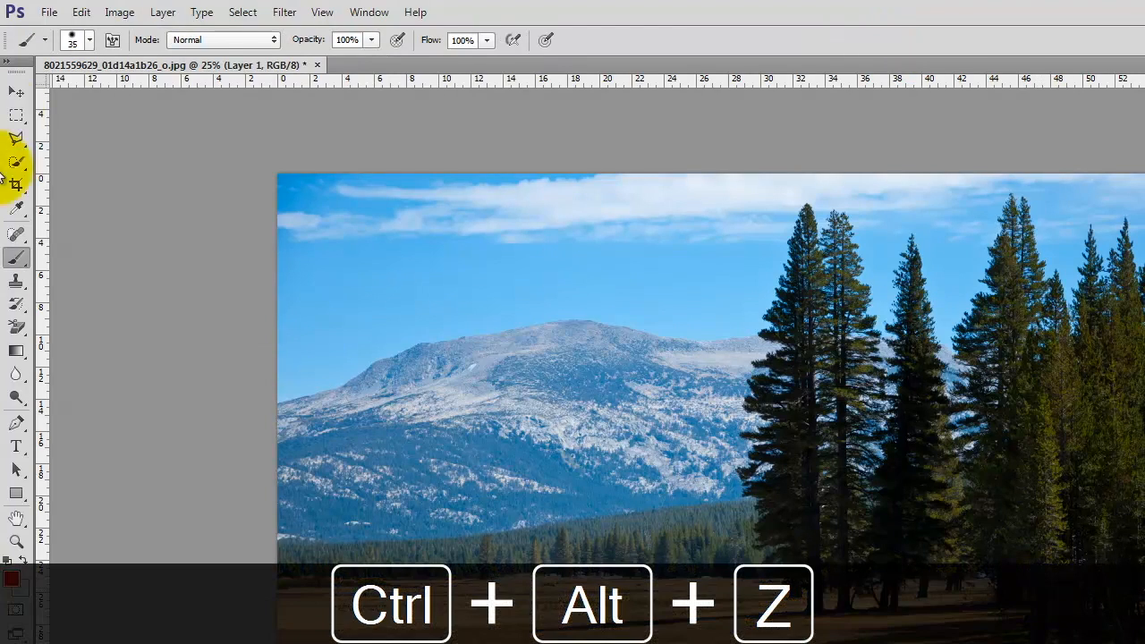
Place woman_walking-color from the Elements folder into the mountain scene again
{"action": "left_click", "coordinate": [51, 12]}
{"action": "left_click", "coordinate": [84, 300]}
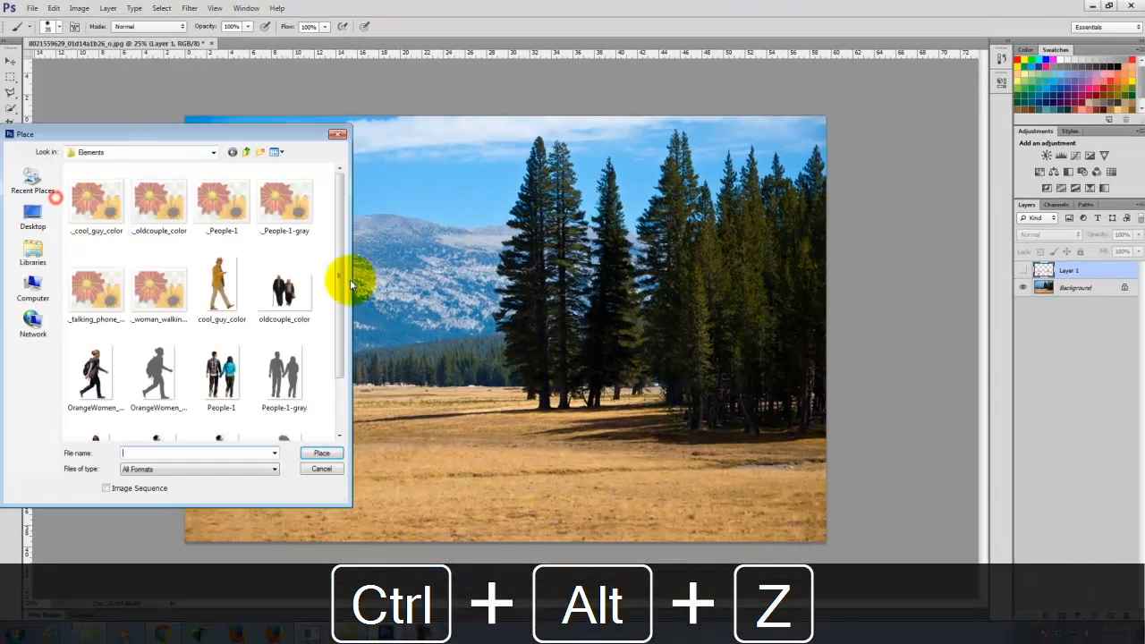
{"action": "scroll", "coordinate": [345, 339], "scroll_direction": "down", "scroll_amount": 1}
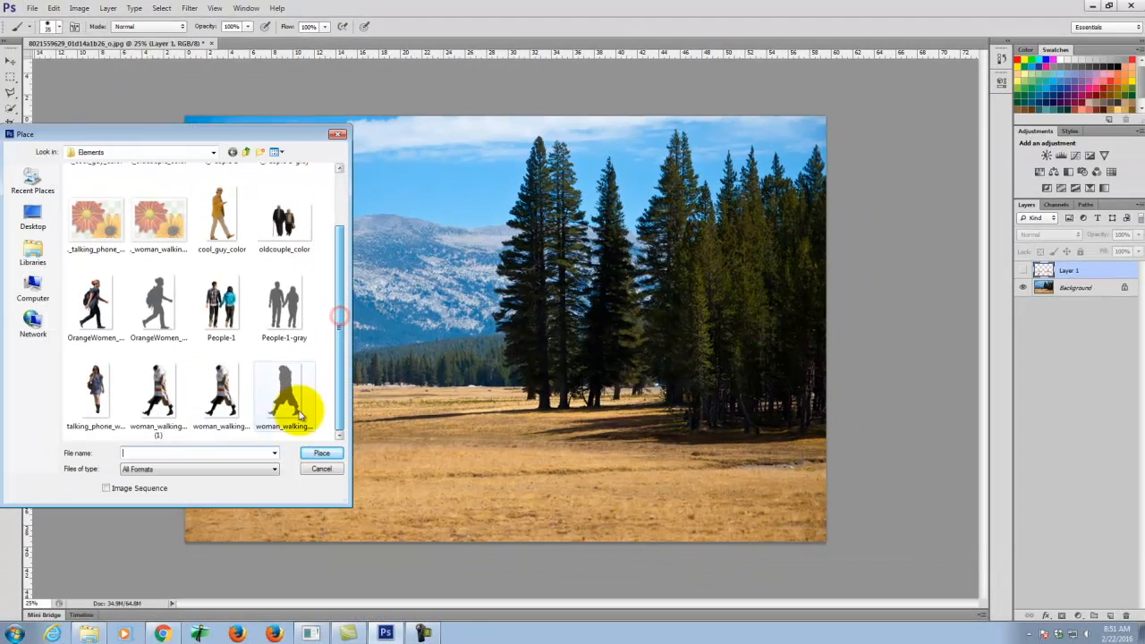
{"action": "left_click", "coordinate": [219, 393]}
{"action": "left_click", "coordinate": [321, 453]}
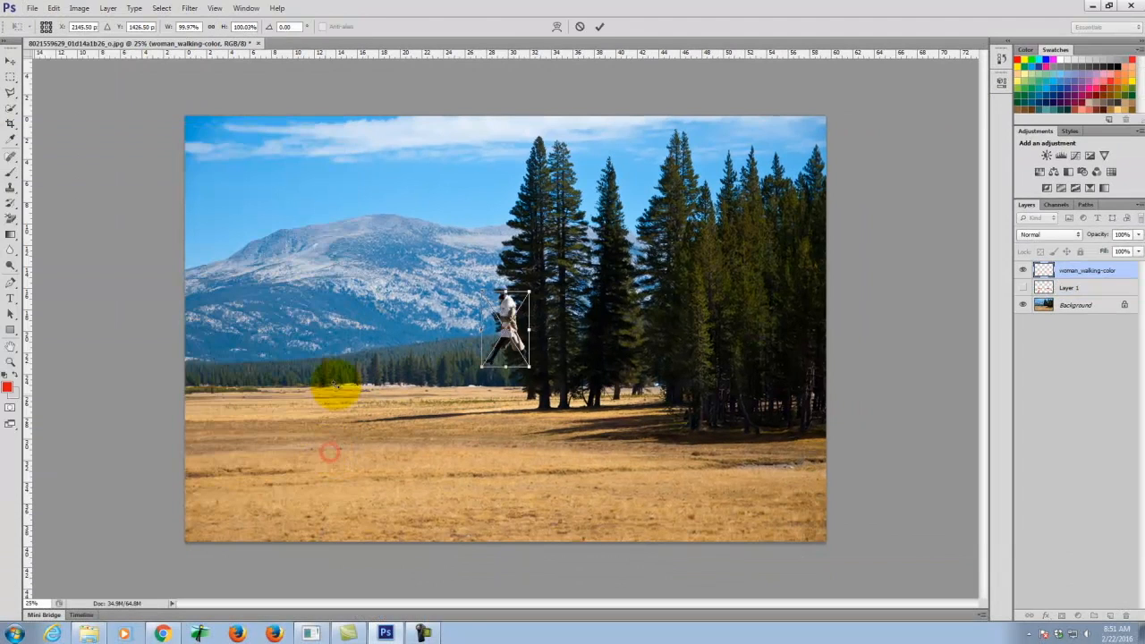
Position the woman in the left foreground meadow with her head at the horizon, scaled to about 162%, and commit the placement
{"action": "left_click_drag", "start_coordinate": [502, 309], "coordinate": [304, 403]}
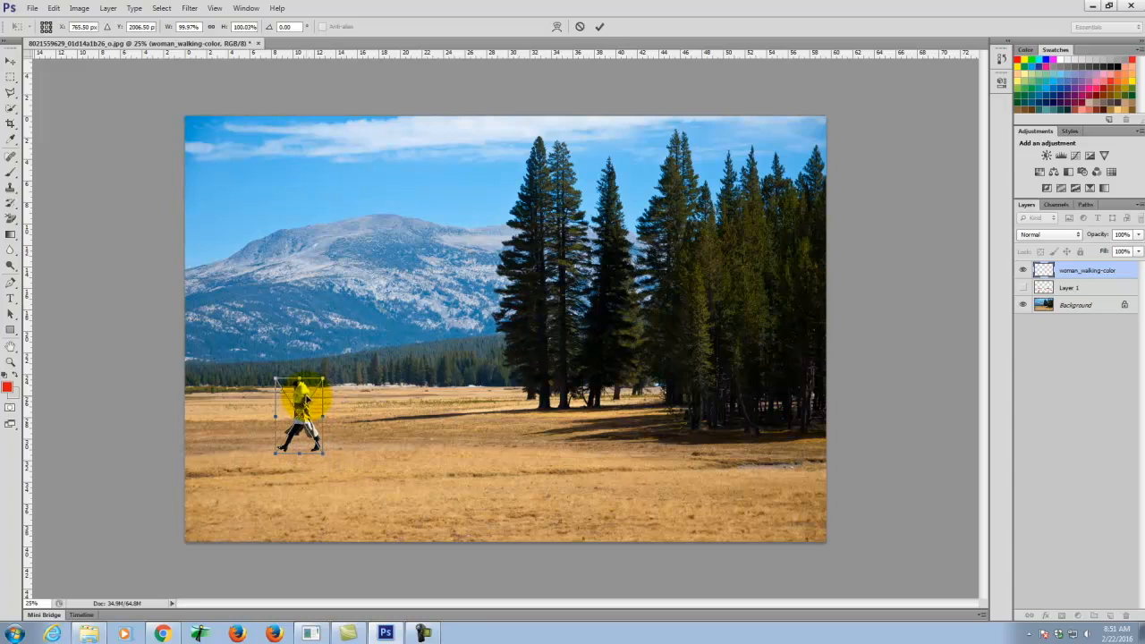
{"action": "left_click_drag", "start_coordinate": [322, 452], "coordinate": [364, 497]}
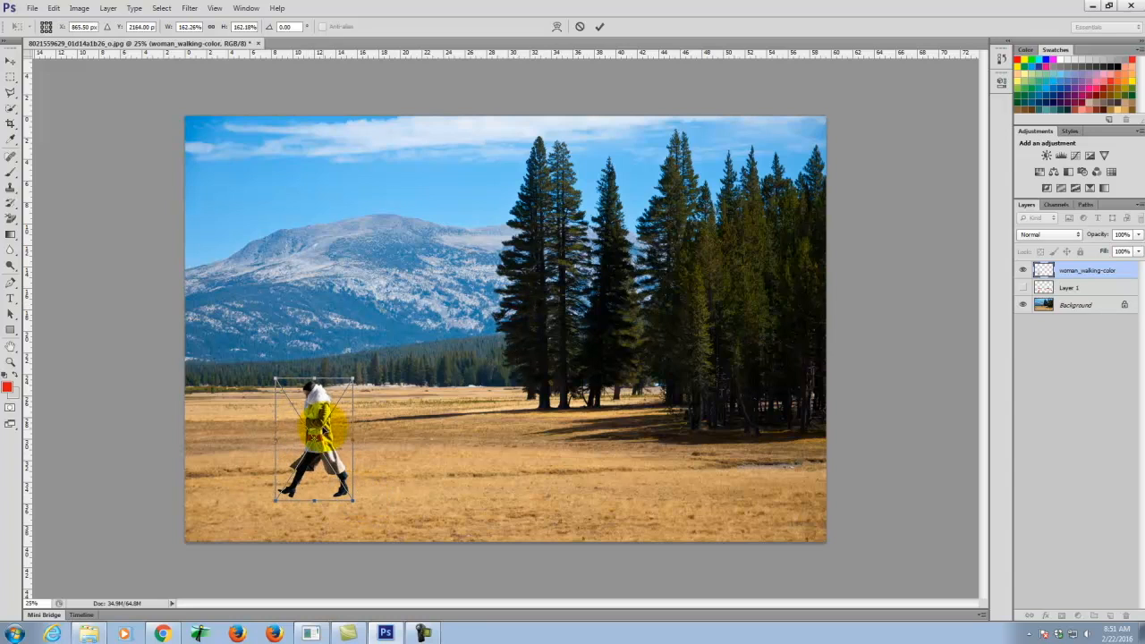
{"action": "left_click_drag", "start_coordinate": [328, 421], "coordinate": [329, 422]}
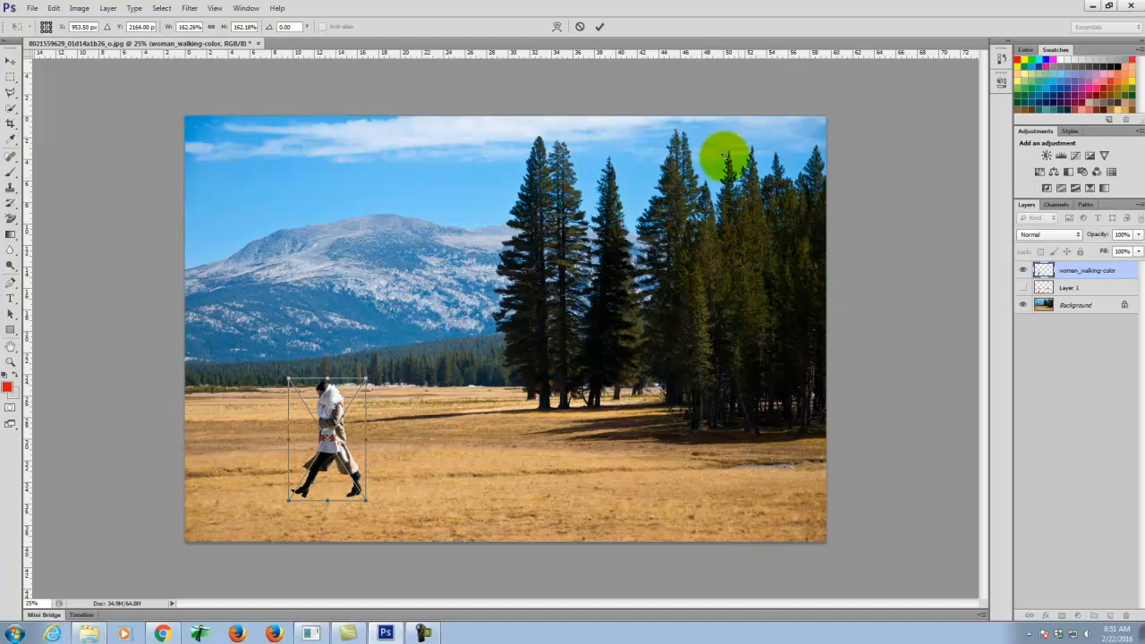
{"action": "left_click", "coordinate": [599, 26]}
{"action": "key", "text": "b"}
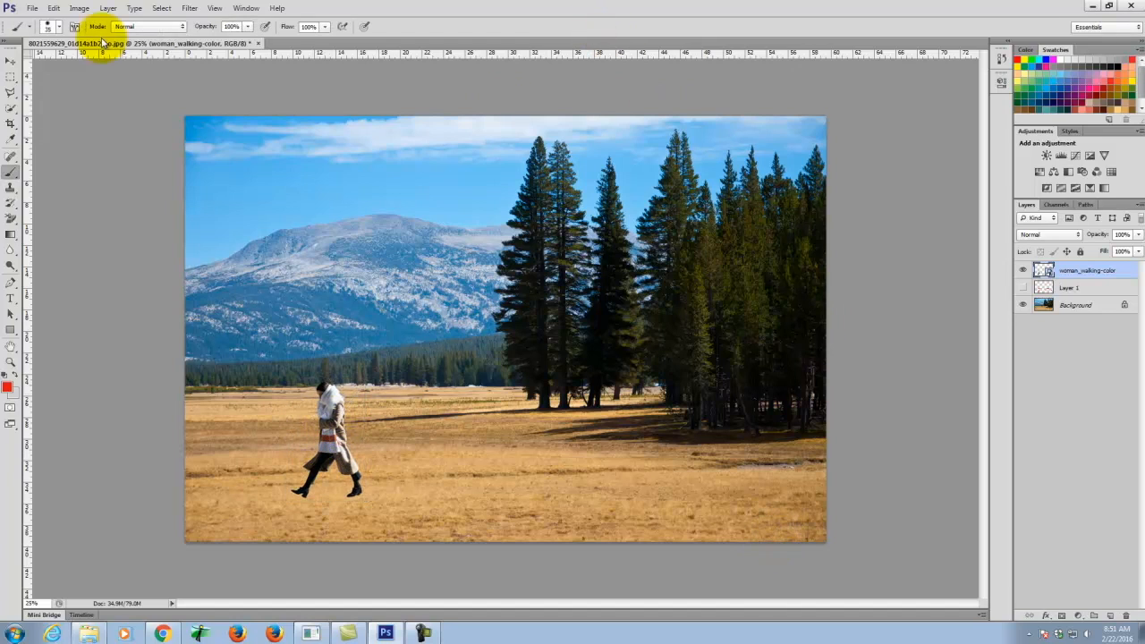
Place woman_walking-gray from the Elements folder as a layer above the color figure
{"action": "left_click", "coordinate": [34, 8]}
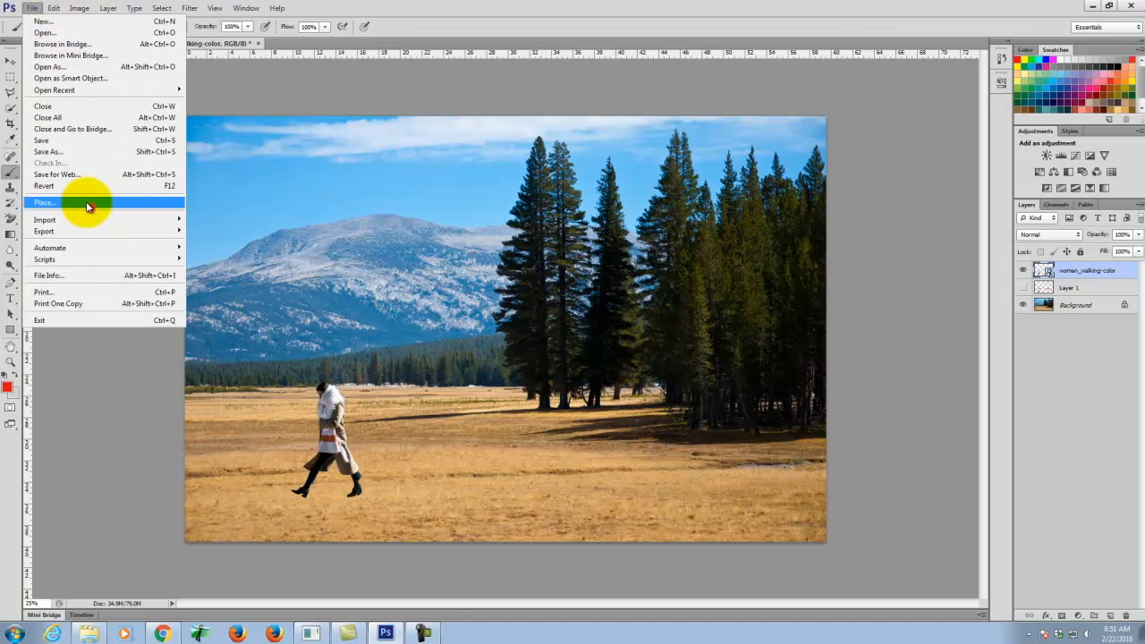
{"action": "left_click", "coordinate": [89, 205]}
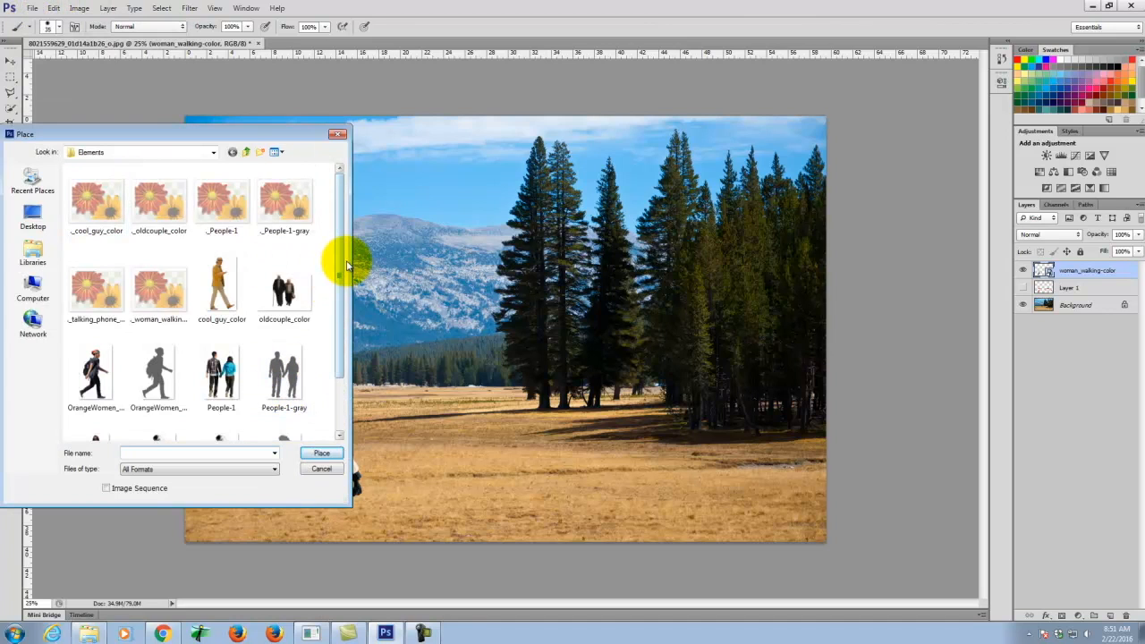
{"action": "left_click_drag", "start_coordinate": [344, 269], "coordinate": [364, 332]}
{"action": "left_click", "coordinate": [282, 380]}
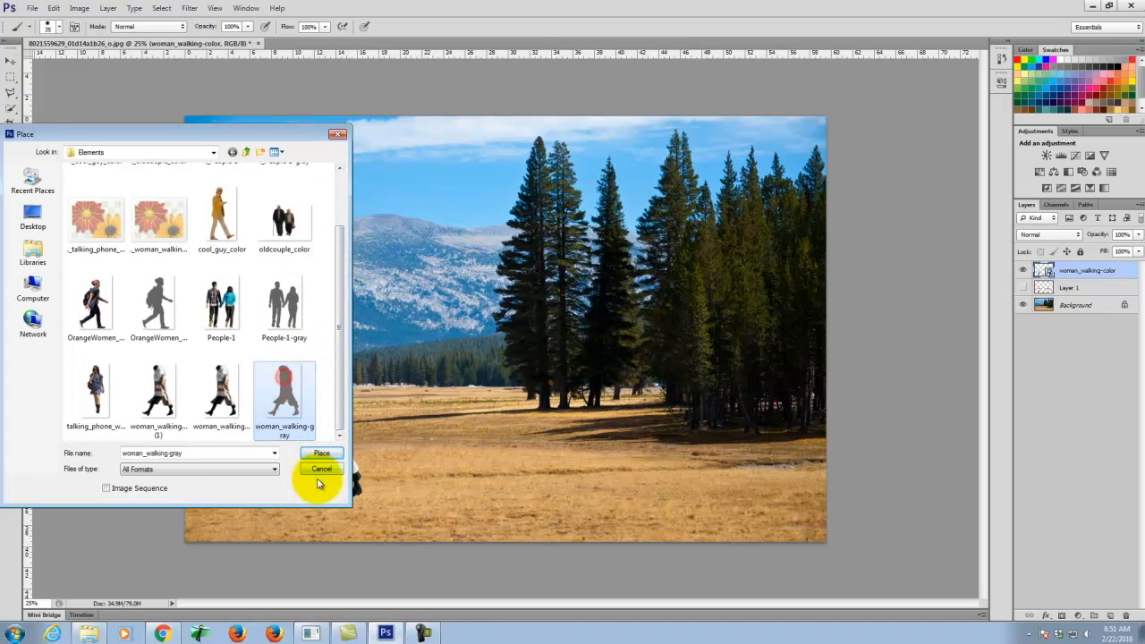
{"action": "left_click", "coordinate": [321, 455]}
Move the gray silhouette over the woman, scale it to about 78% so the outlines match, and commit the placement
{"action": "left_click_drag", "start_coordinate": [524, 304], "coordinate": [356, 404]}
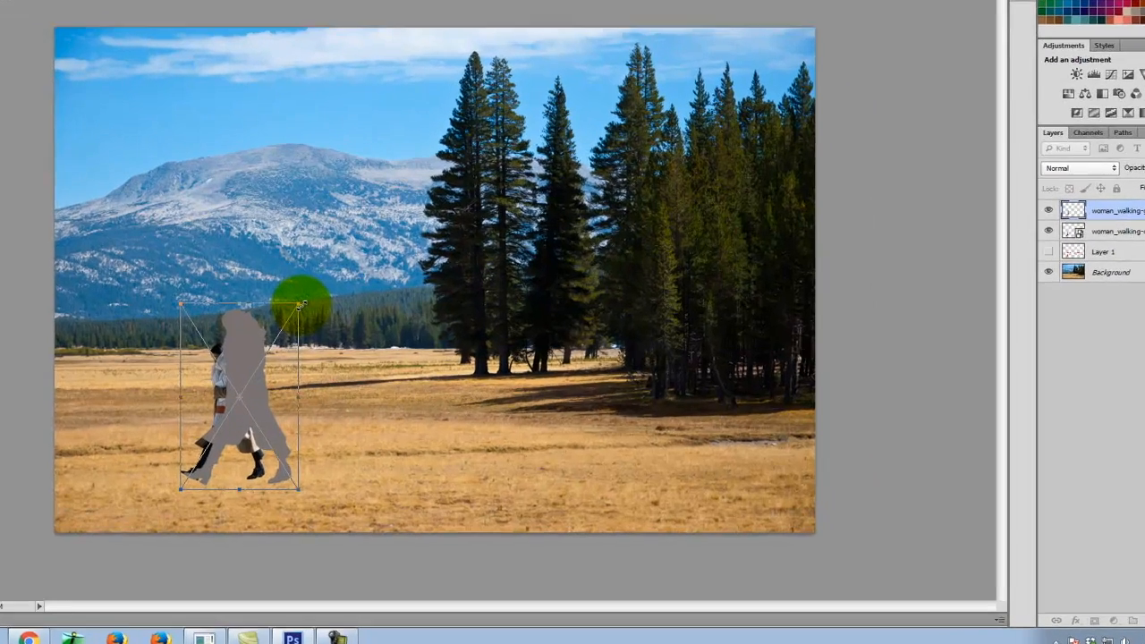
{"action": "left_click_drag", "start_coordinate": [390, 349], "coordinate": [364, 373]}
{"action": "left_click_drag", "start_coordinate": [105, 263], "coordinate": [91, 271]}
{"action": "left_click_drag", "start_coordinate": [60, 324], "coordinate": [57, 322]}
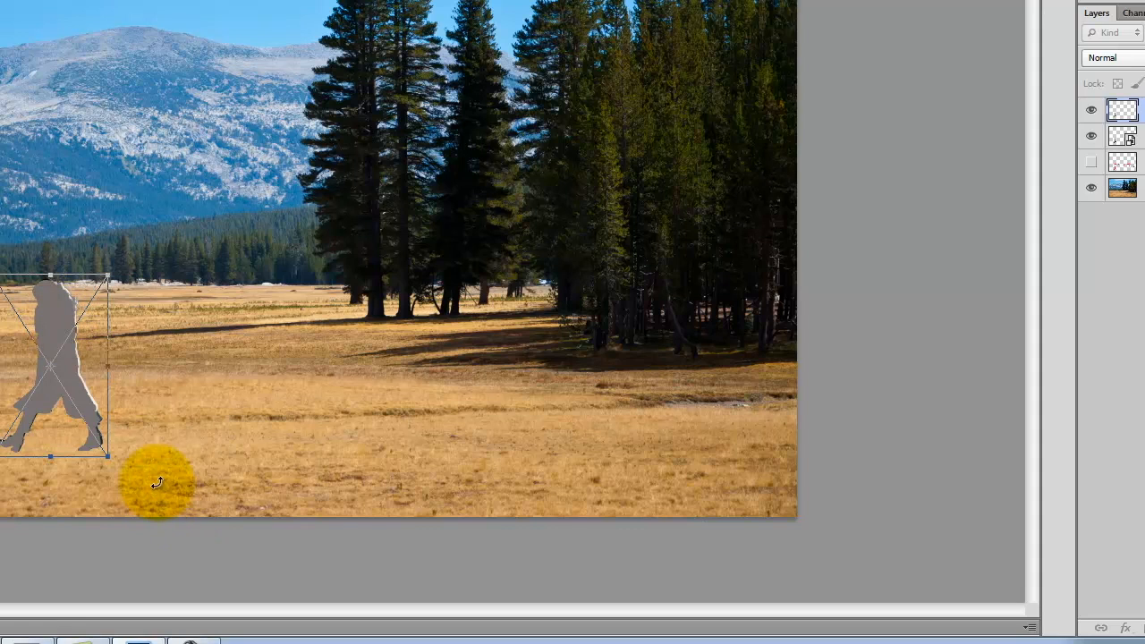
{"action": "key", "text": "Right"}
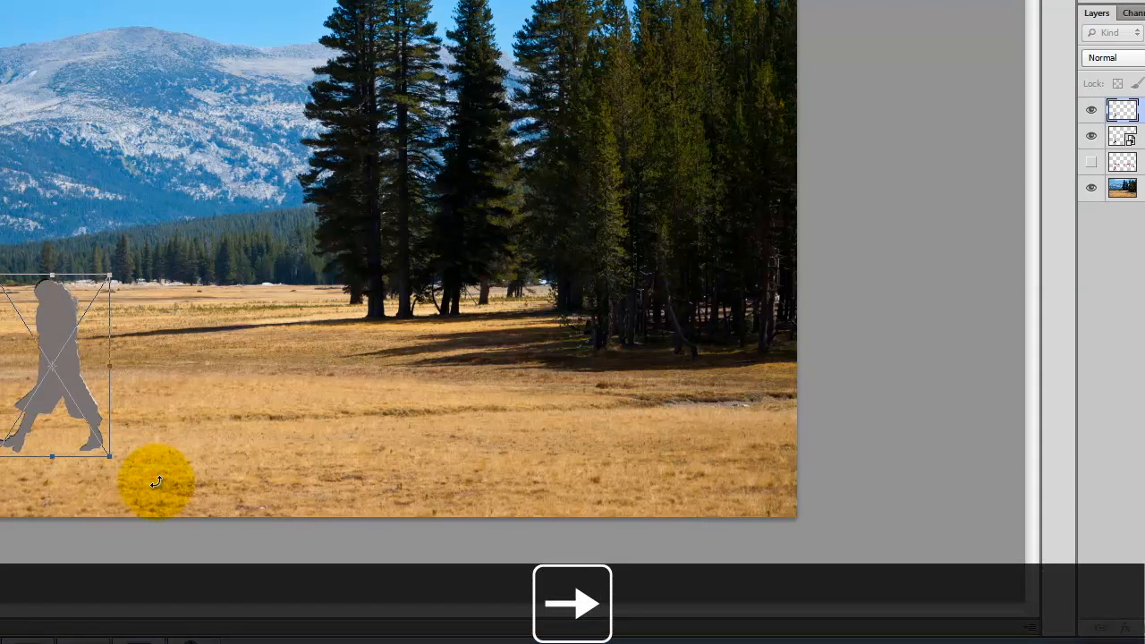
{"action": "key", "text": "Return"}
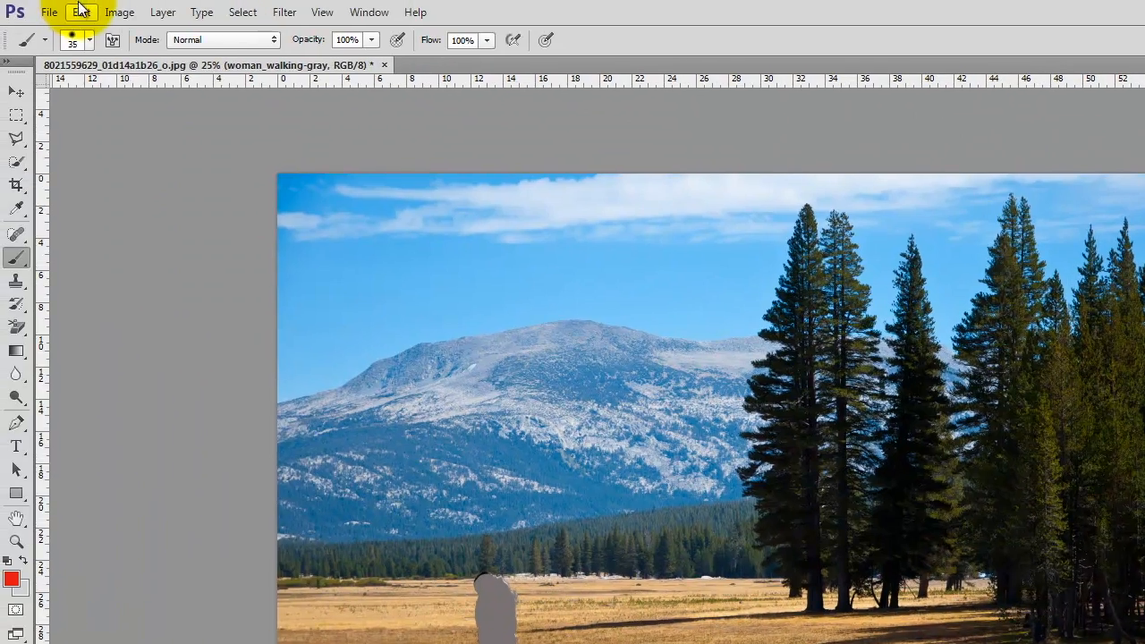
Distort the gray silhouette by pulling its upper corners below the feet, laying it down as a flat shadow toward the lower left
{"action": "left_click", "coordinate": [81, 10]}
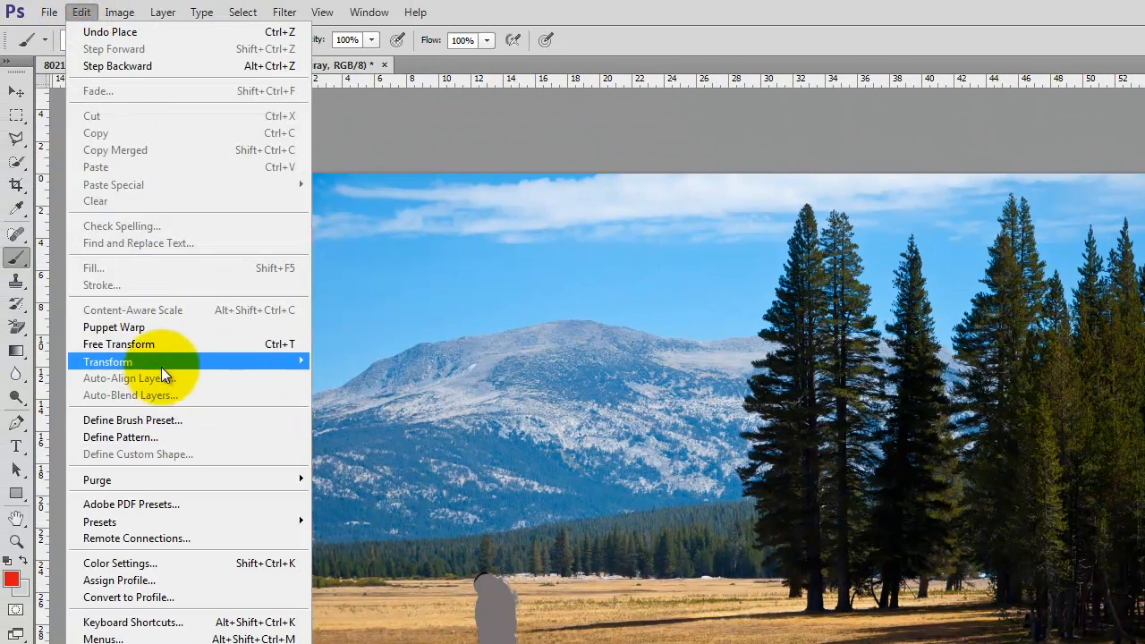
{"action": "mouse_move", "coordinate": [164, 367]}
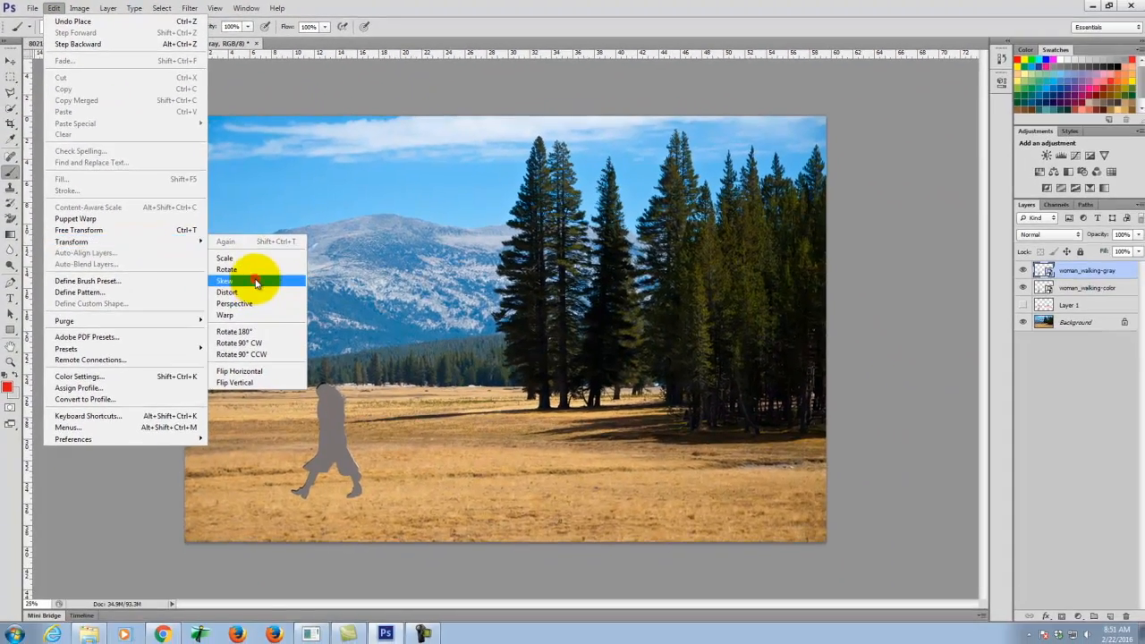
{"action": "left_click", "coordinate": [258, 295]}
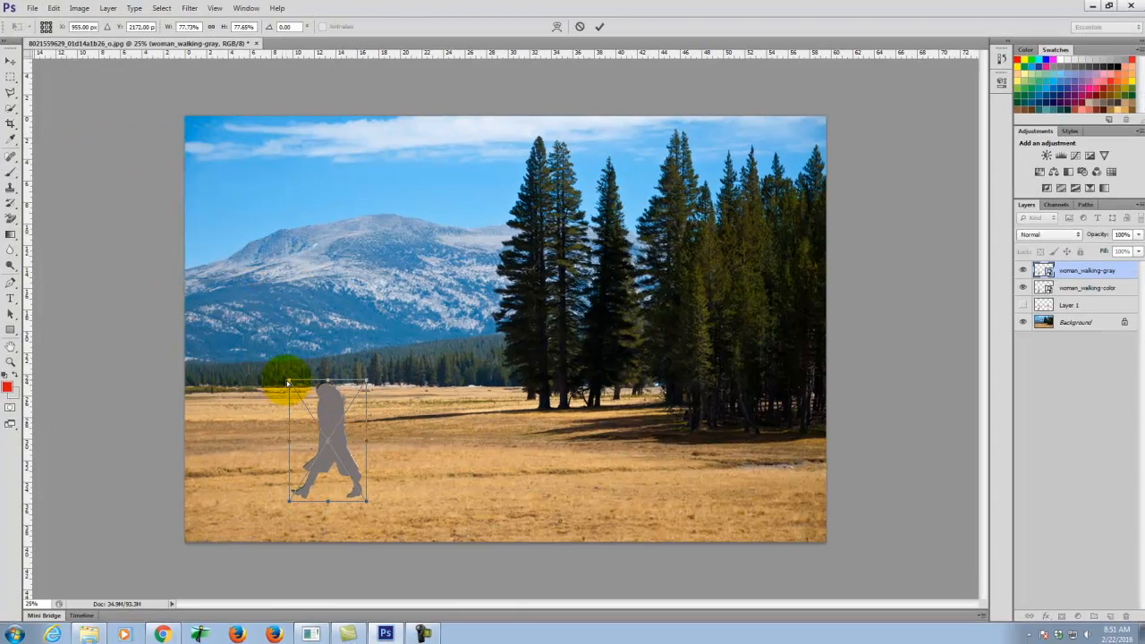
{"action": "left_click_drag", "start_coordinate": [287, 381], "coordinate": [282, 448]}
{"action": "left_click_drag", "start_coordinate": [368, 382], "coordinate": [333, 517]}
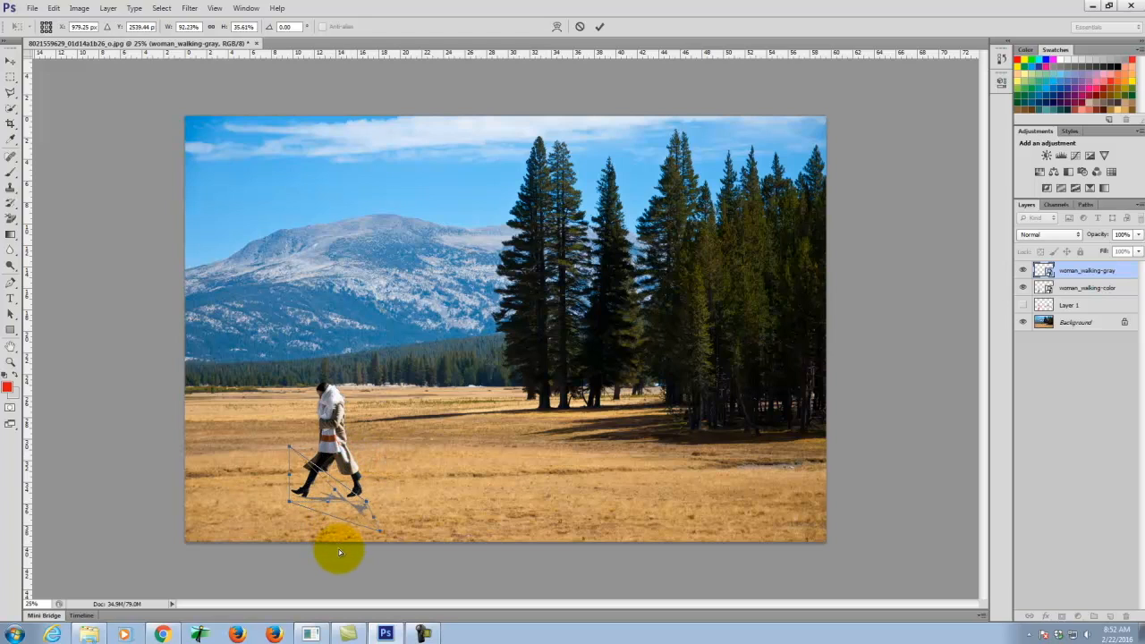
{"action": "left_click_drag", "start_coordinate": [288, 445], "coordinate": [299, 530]}
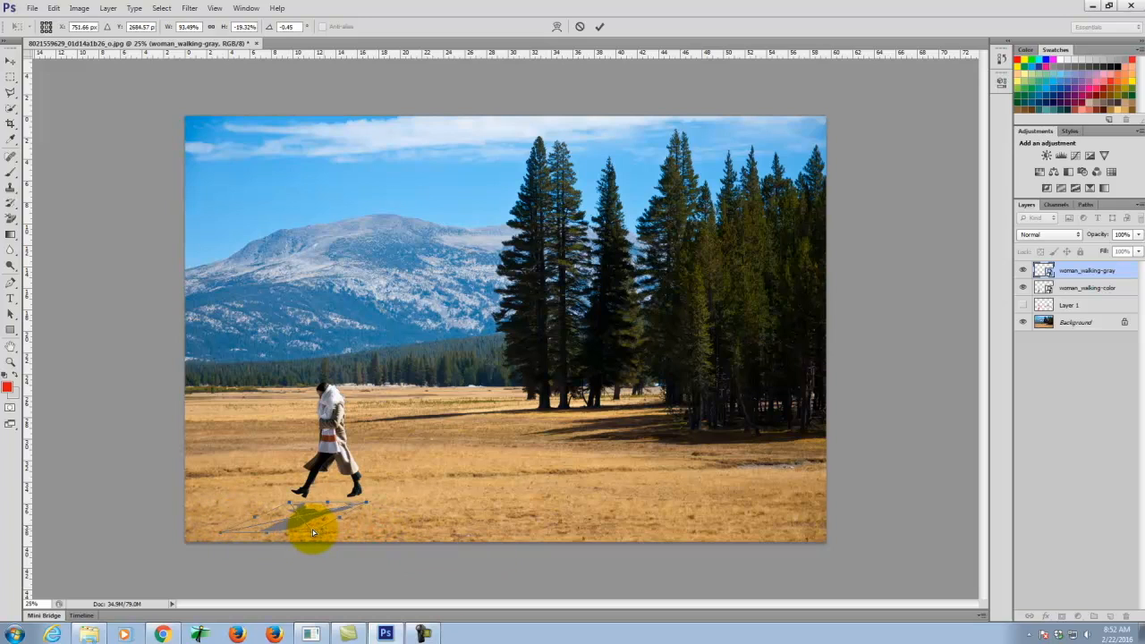
{"action": "left_click_drag", "start_coordinate": [299, 528], "coordinate": [263, 521]}
Move the flattened shadow up to the woman's shoes, adjust its corners to fit both feet, and commit the distortion
{"action": "key", "text": "ctrl+equal"}
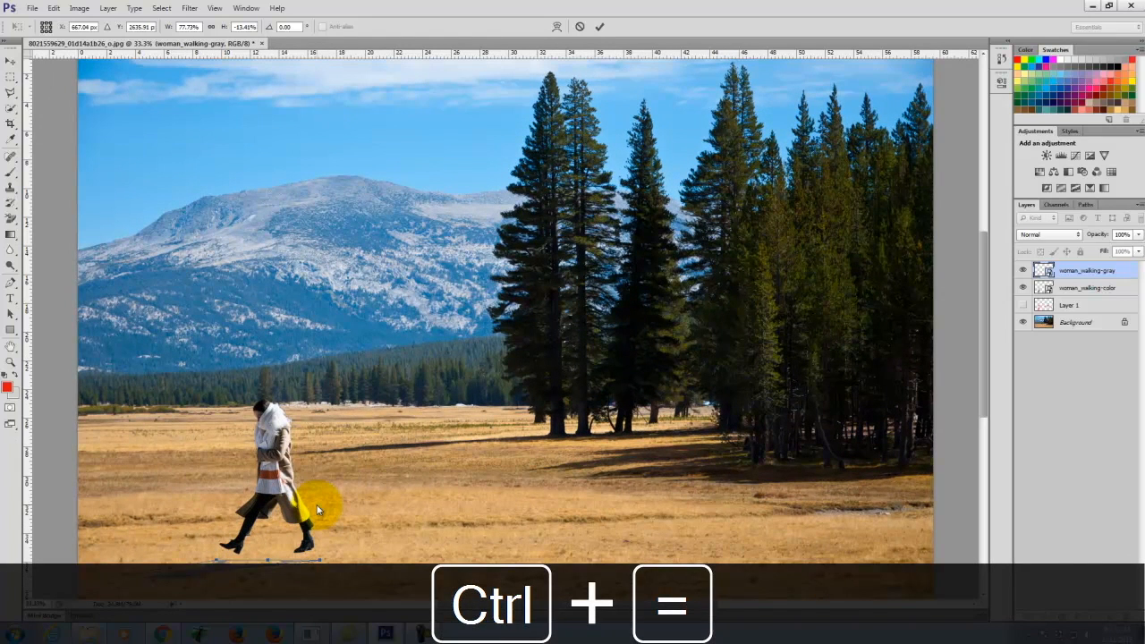
{"action": "key", "text": "space"}
{"action": "left_click_drag", "start_coordinate": [109, 363], "coordinate": [232, 363]}
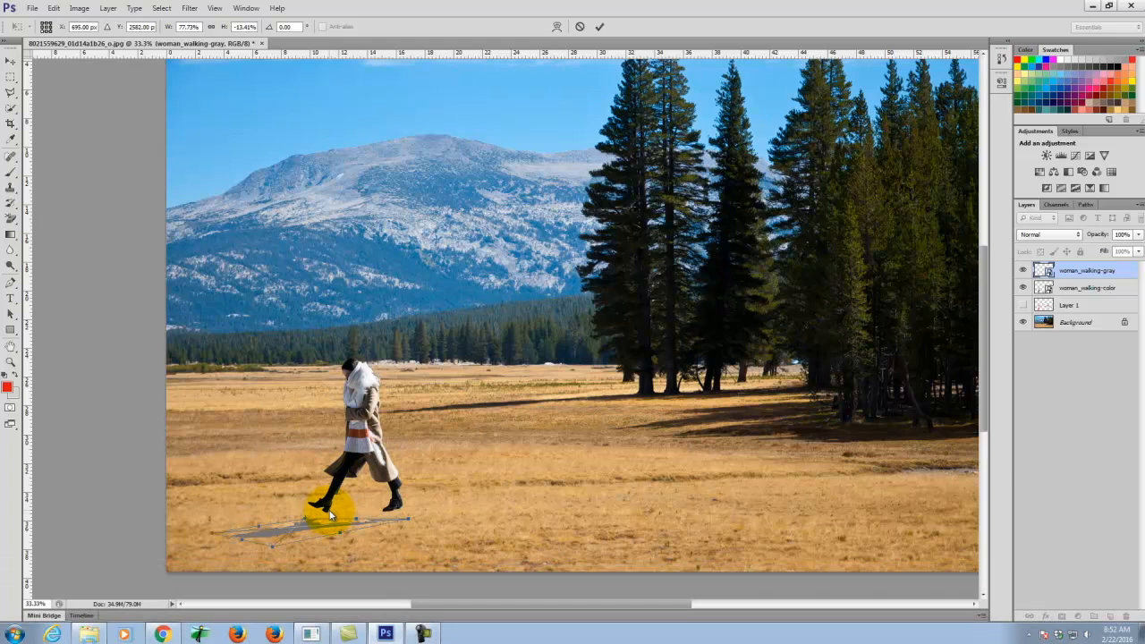
{"action": "left_click_drag", "start_coordinate": [311, 526], "coordinate": [318, 524]}
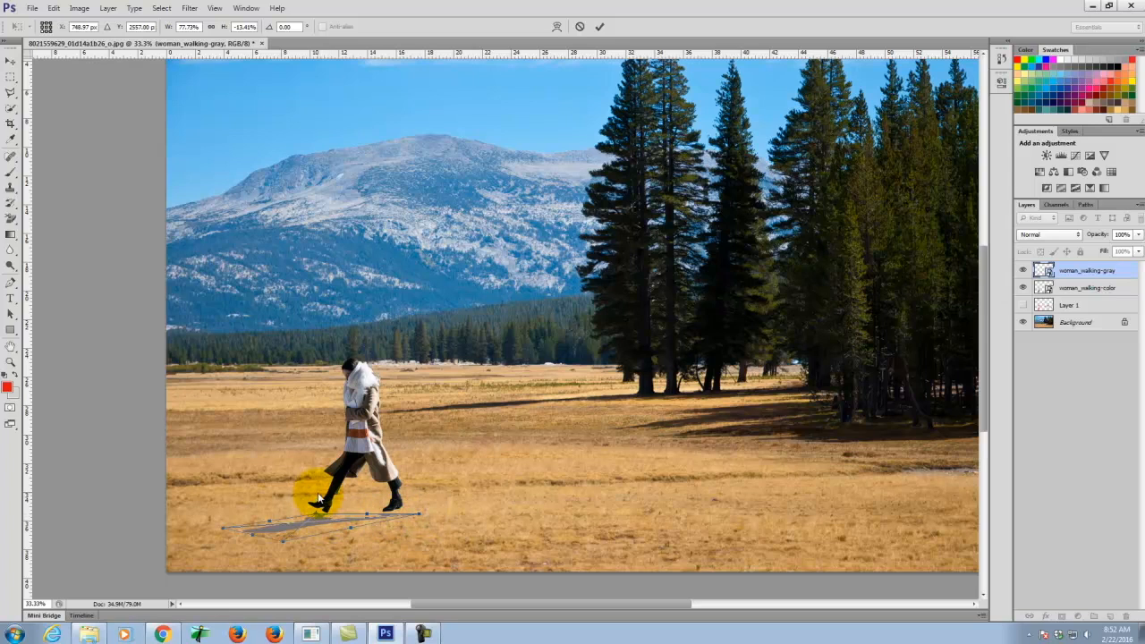
{"action": "left_click_drag", "start_coordinate": [419, 512], "coordinate": [404, 511]}
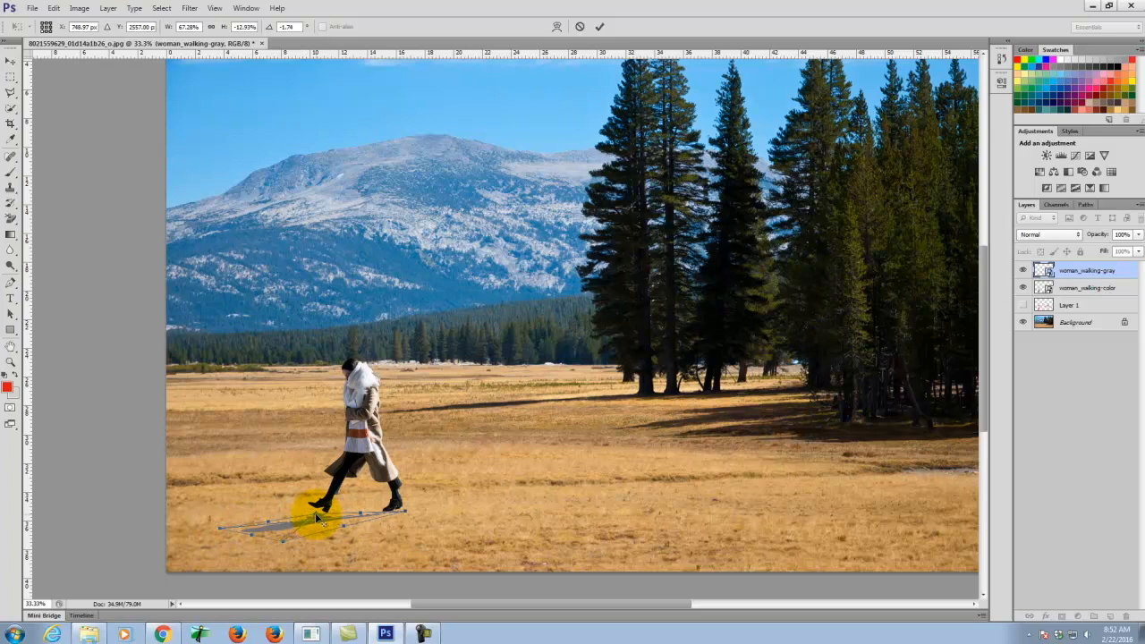
{"action": "left_click_drag", "start_coordinate": [316, 517], "coordinate": [314, 518]}
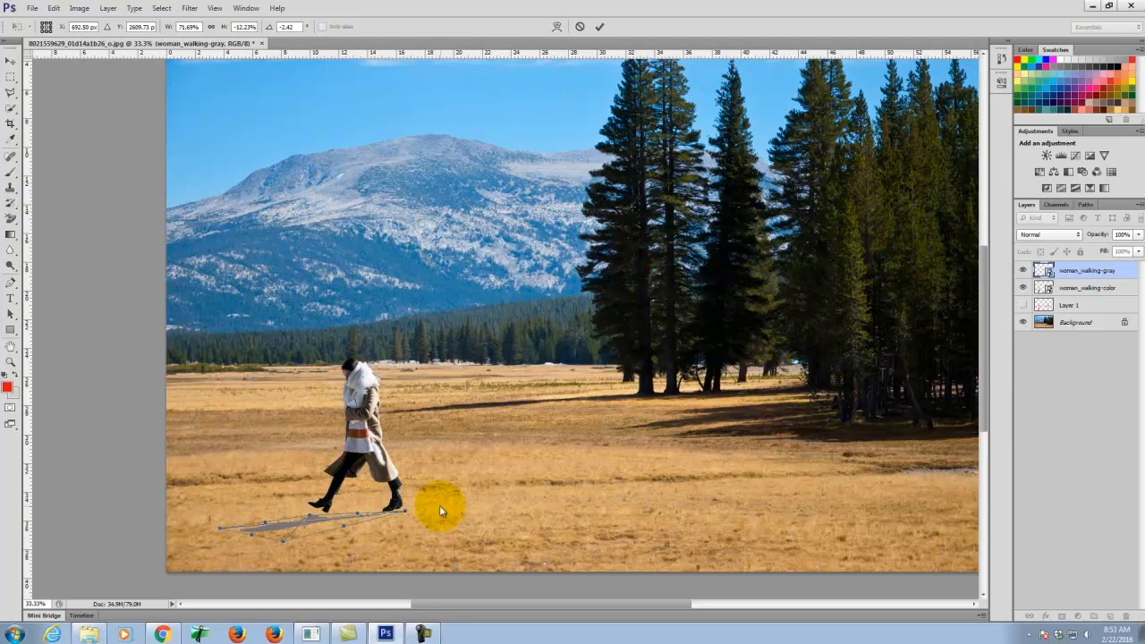
{"action": "left_click_drag", "start_coordinate": [271, 540], "coordinate": [259, 537]}
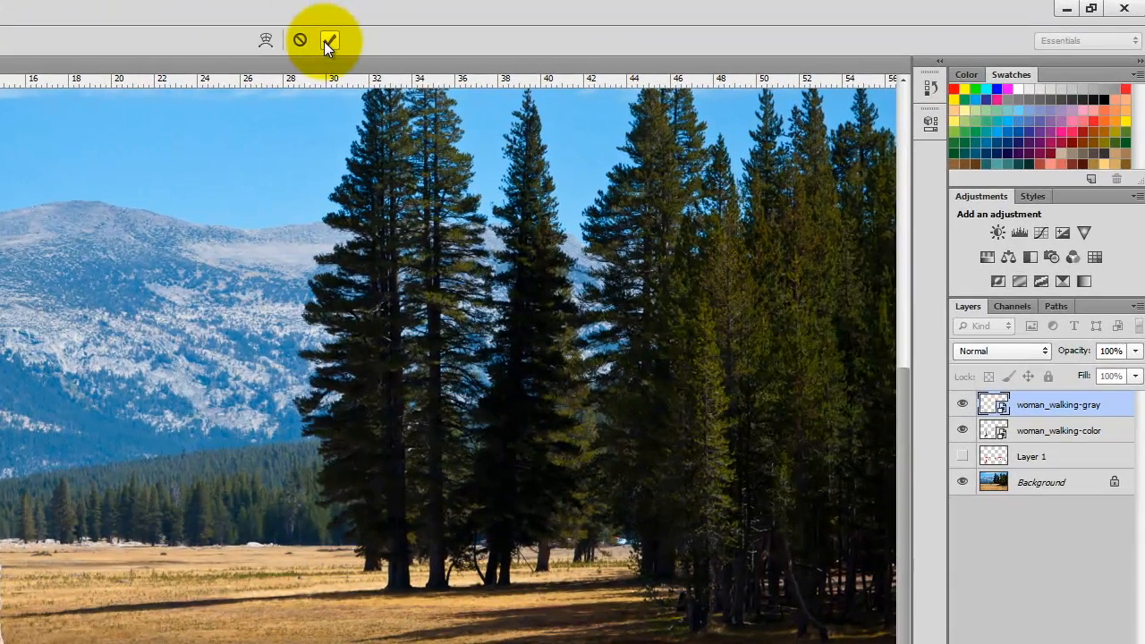
{"action": "left_click", "coordinate": [481, 32]}
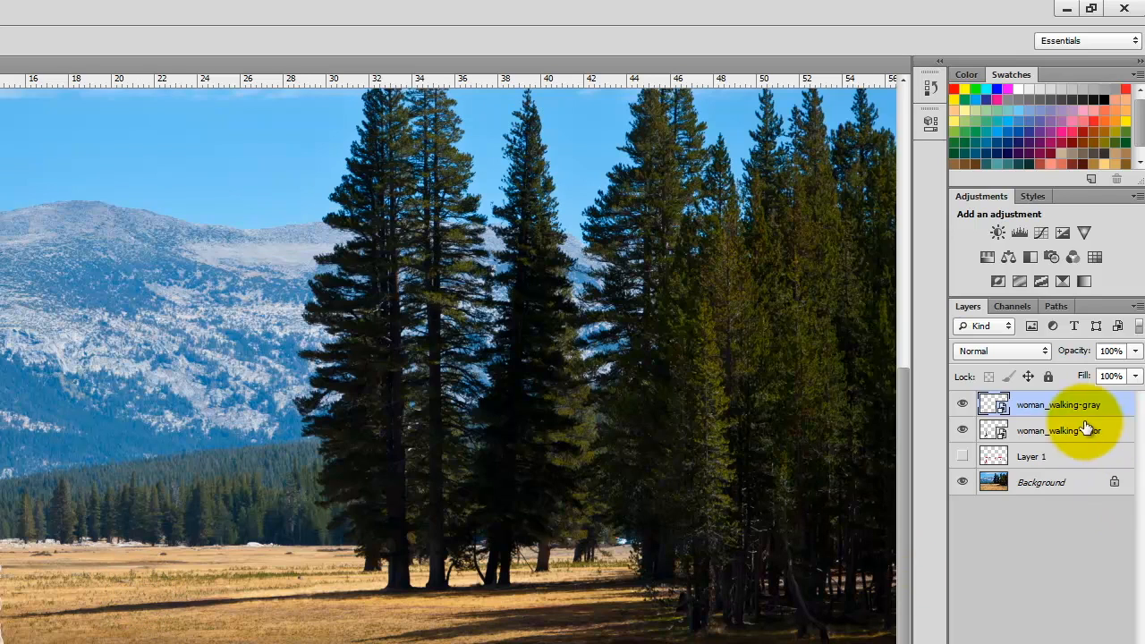
Set the blend mode of the woman_walking-gray layer to Multiply
{"action": "left_click", "coordinate": [1044, 352]}
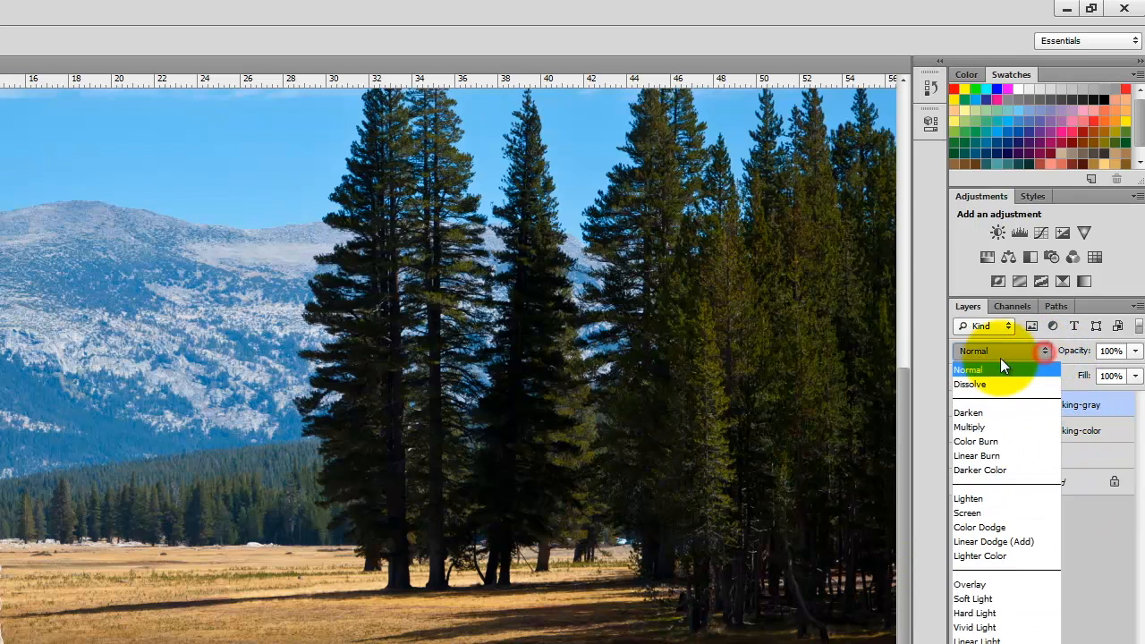
{"action": "left_click", "coordinate": [990, 428]}
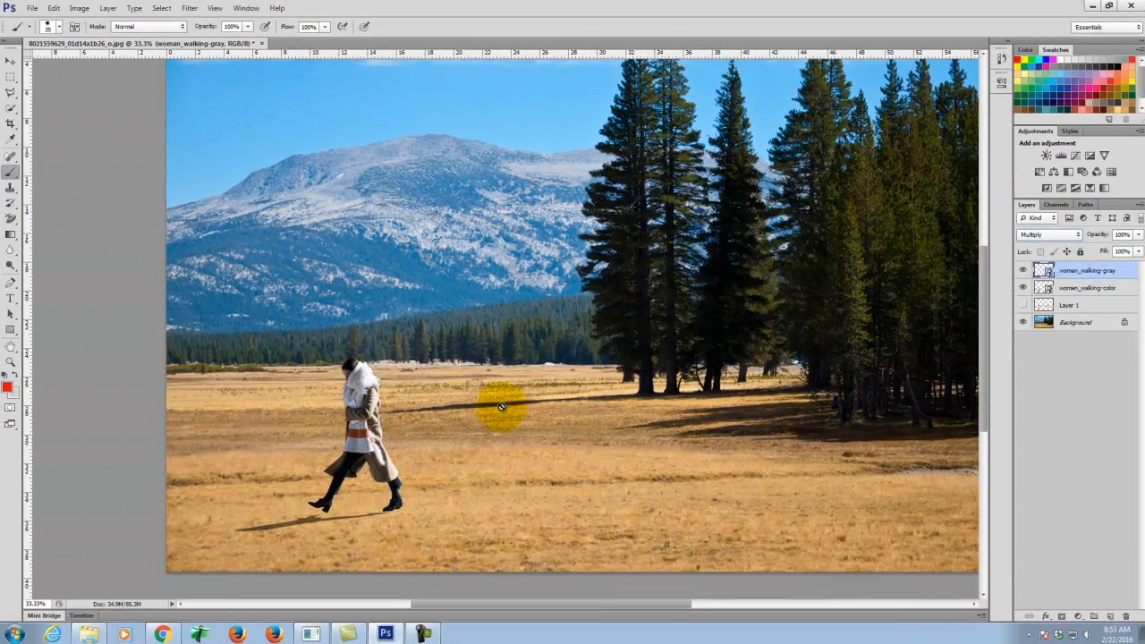
Duplicate the woman_walking-gray layer to darken the shadow, and set the copy's opacity to 39%
{"action": "right_click", "coordinate": [1096, 270]}
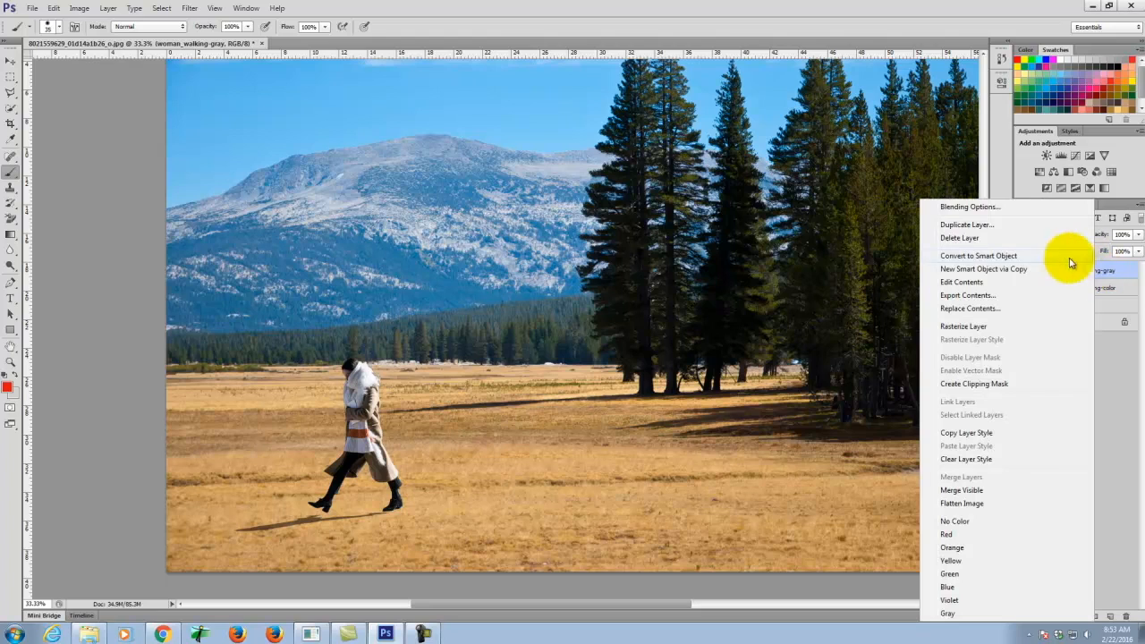
{"action": "left_click", "coordinate": [1029, 228]}
{"action": "left_click", "coordinate": [675, 192]}
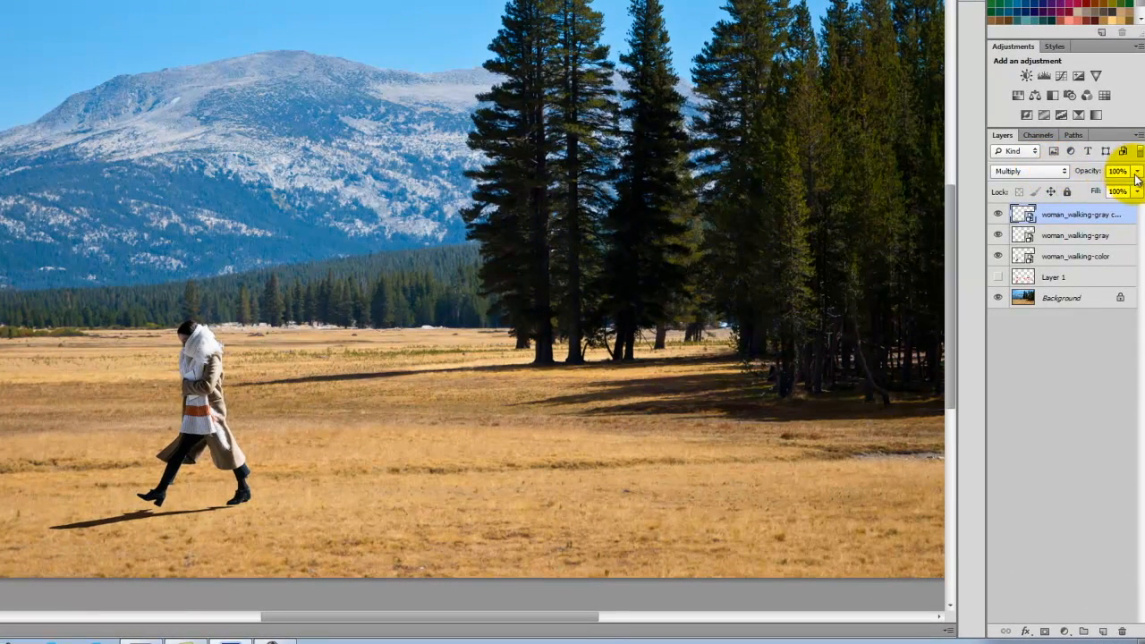
{"action": "left_click", "coordinate": [1136, 174]}
{"action": "left_click_drag", "start_coordinate": [1139, 189], "coordinate": [1089, 193]}
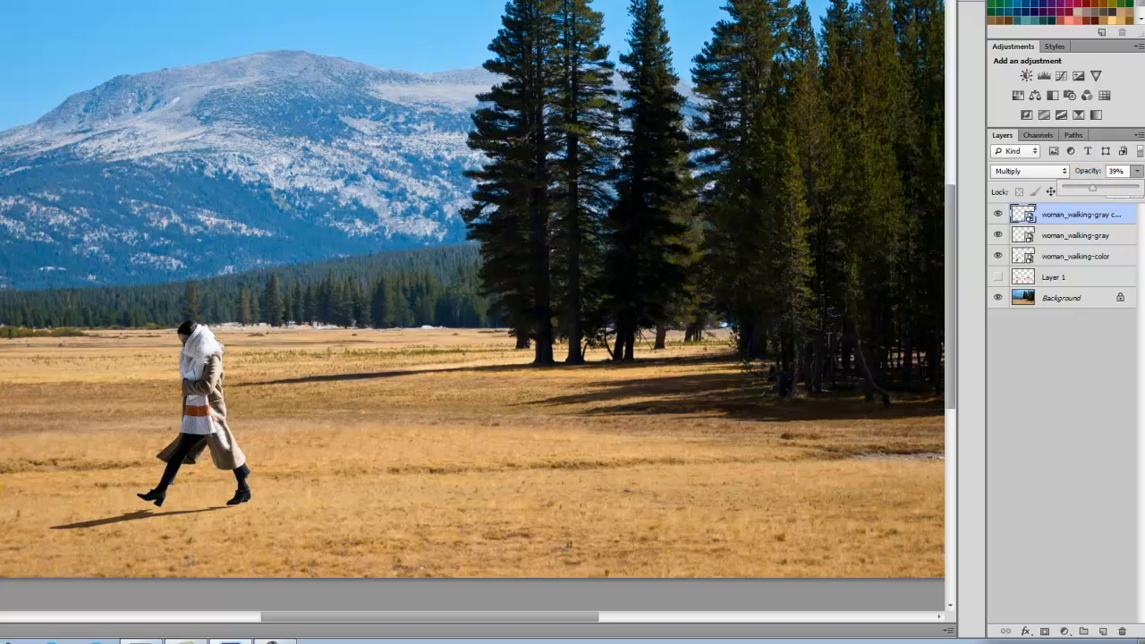
Nudge both gray shadow layers together slightly up and right so the shadow meets the woman's rear shoe
{"action": "key", "text": "ctrl+equal"}
{"action": "key", "text": "ctrl+equal"}
{"action": "key", "text": "ctrl+equal"}
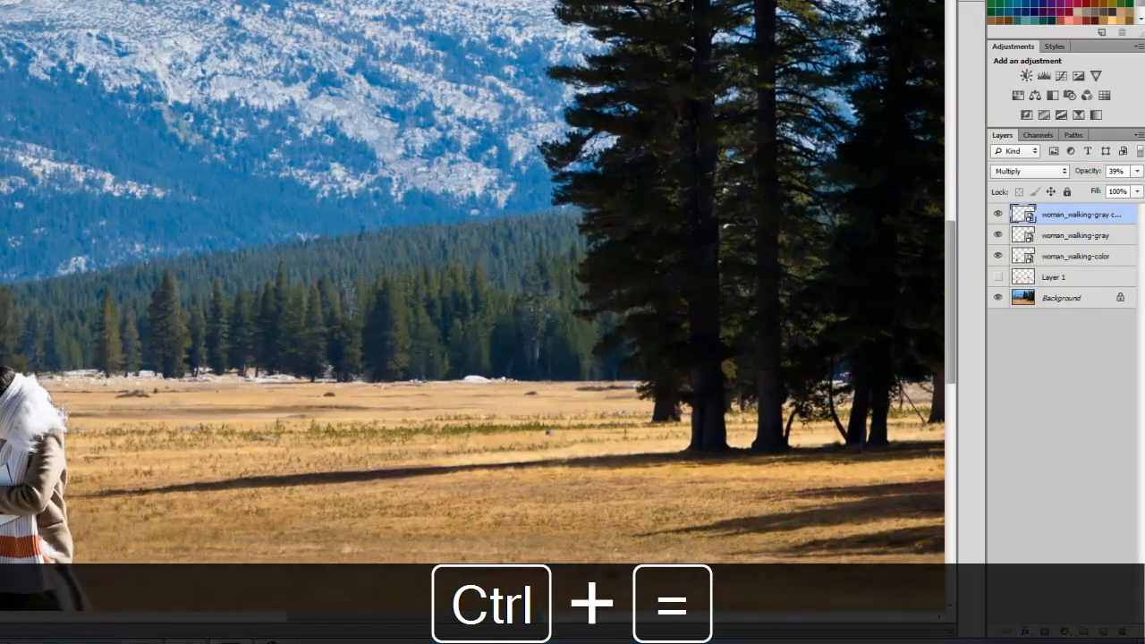
{"action": "key", "text": "space"}
{"action": "left_click_drag", "start_coordinate": [47, 450], "coordinate": [294, 133]}
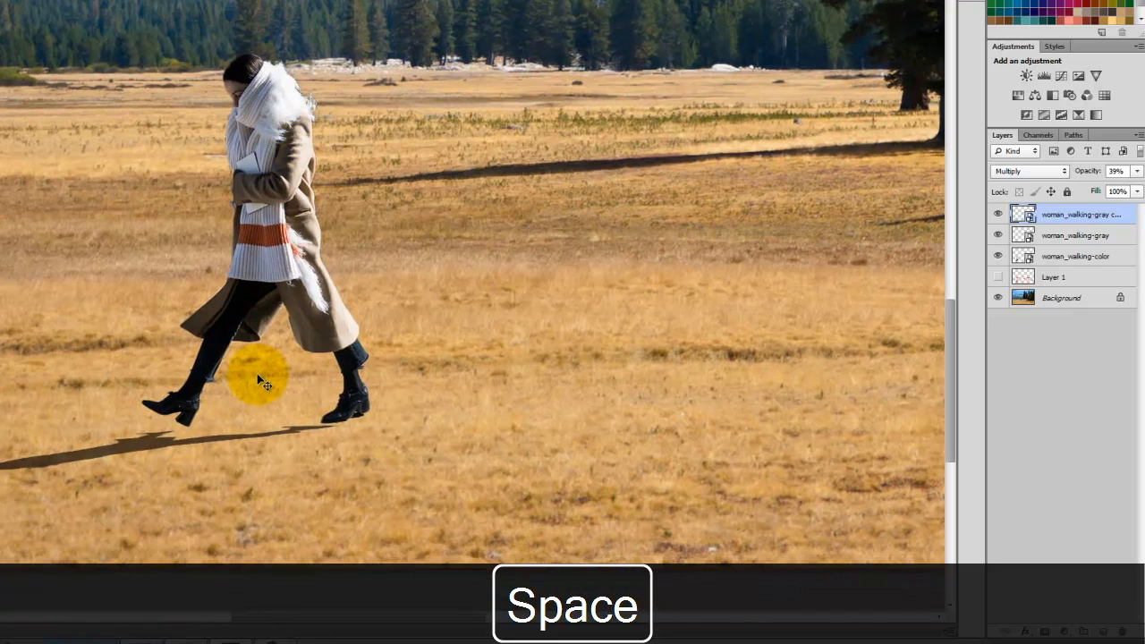
{"action": "key", "text": "ctrl+equal"}
{"action": "key", "text": "space"}
{"action": "left_click_drag", "start_coordinate": [258, 383], "coordinate": [408, 248]}
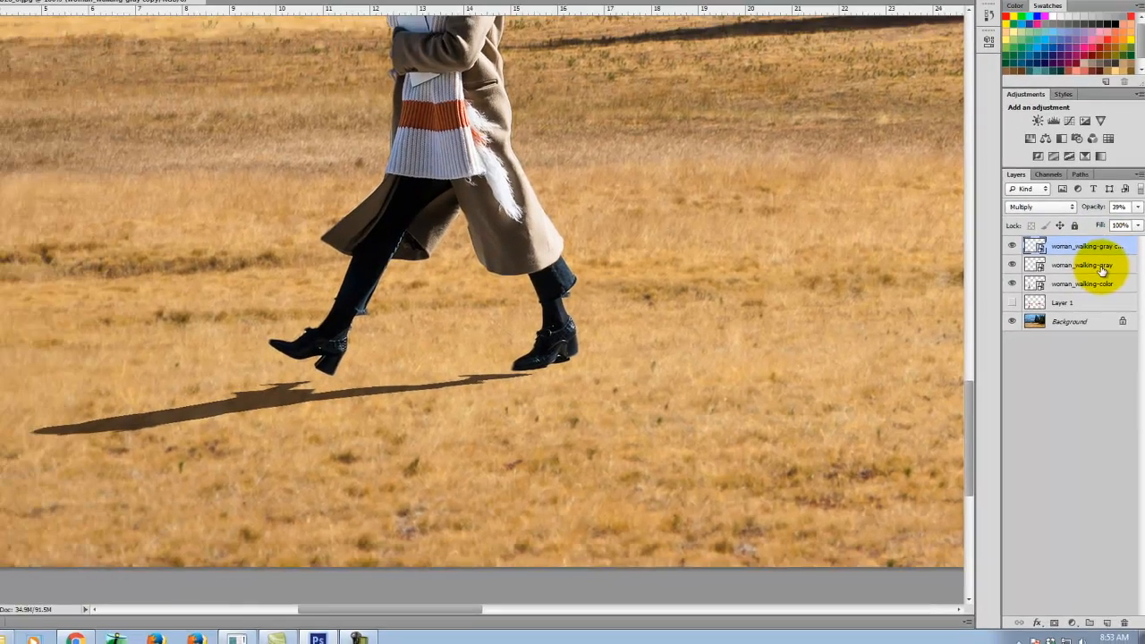
{"action": "left_click", "coordinate": [1102, 271], "text": "ctrl"}
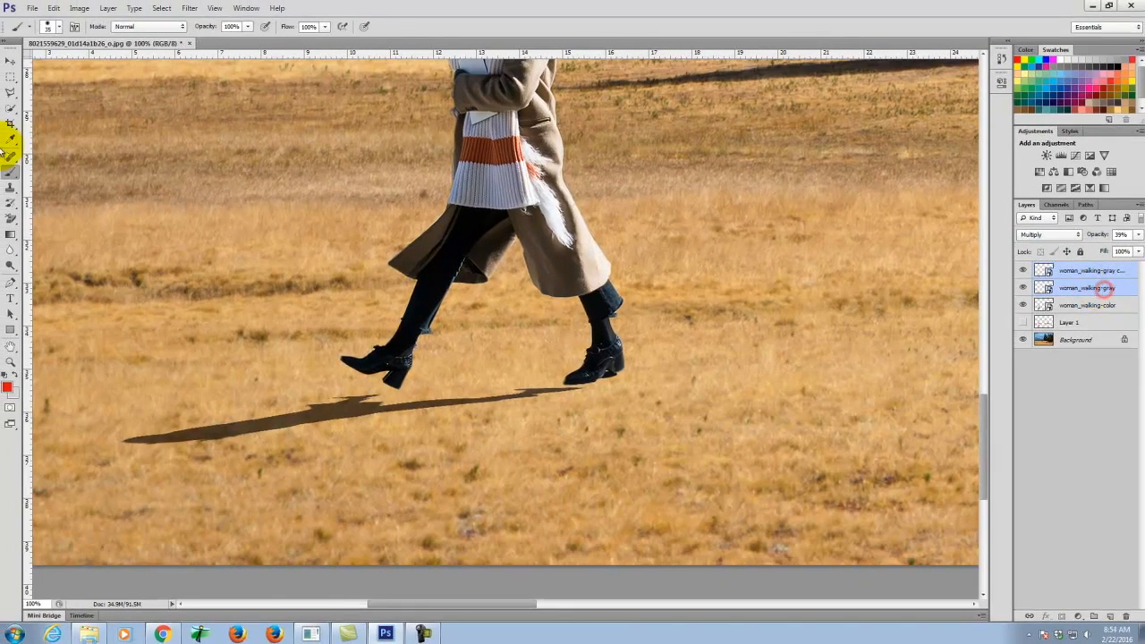
{"action": "left_click", "coordinate": [9, 62]}
{"action": "key", "text": "Up"}
{"action": "key", "text": "Up"}
{"action": "key", "text": "Up"}
{"action": "key", "text": "Up"}
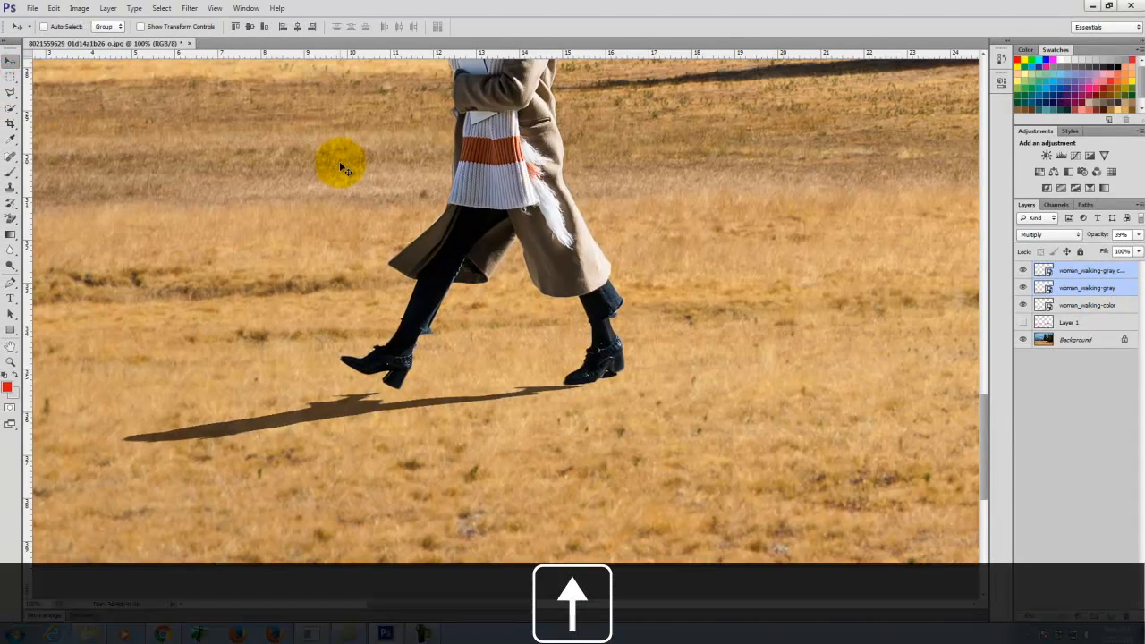
{"action": "key", "text": "Right"}
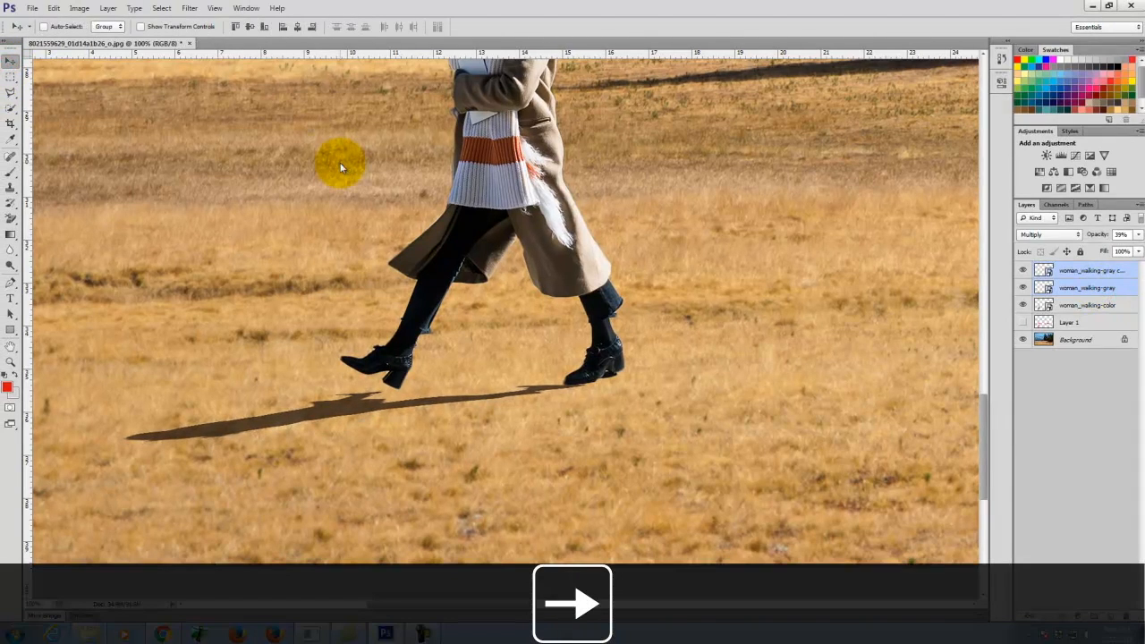
{"action": "key", "text": "Up"}
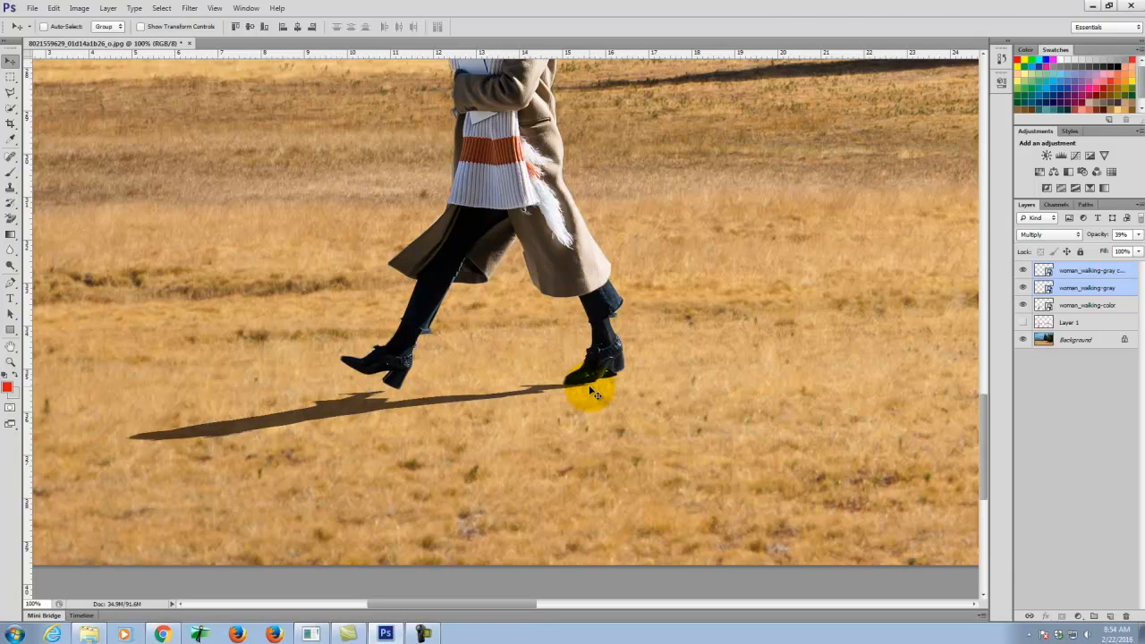
{"action": "left_click", "coordinate": [684, 358]}
On the Background layer, draw a polygonal lasso selection of the grass around the shadow and the woman's shoes
{"action": "left_click", "coordinate": [1081, 343]}
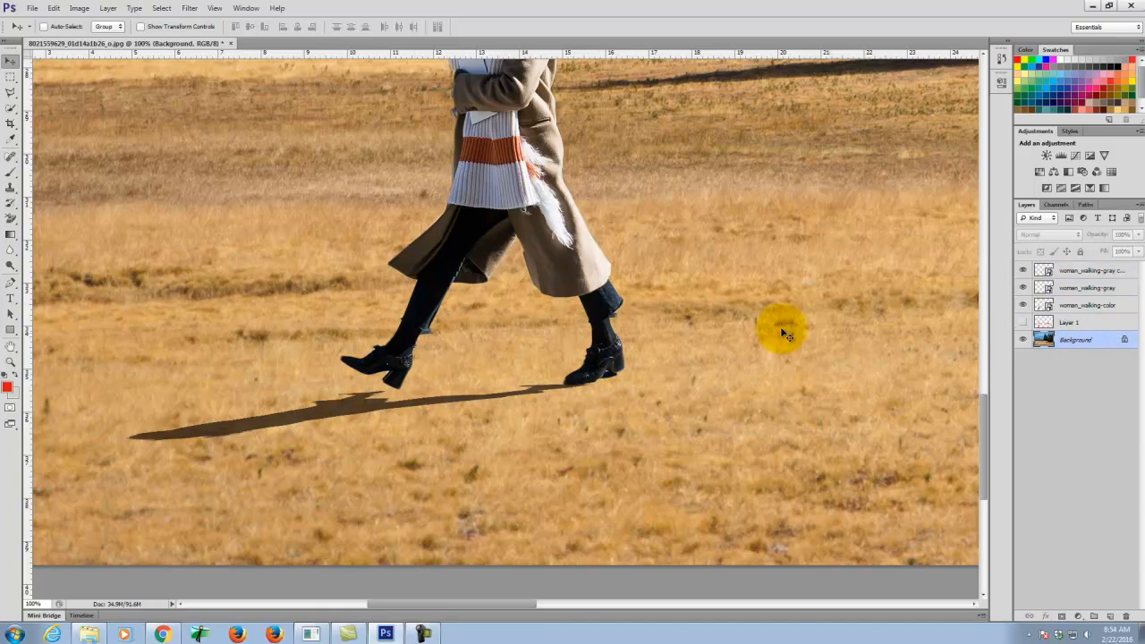
{"action": "left_click", "coordinate": [11, 92]}
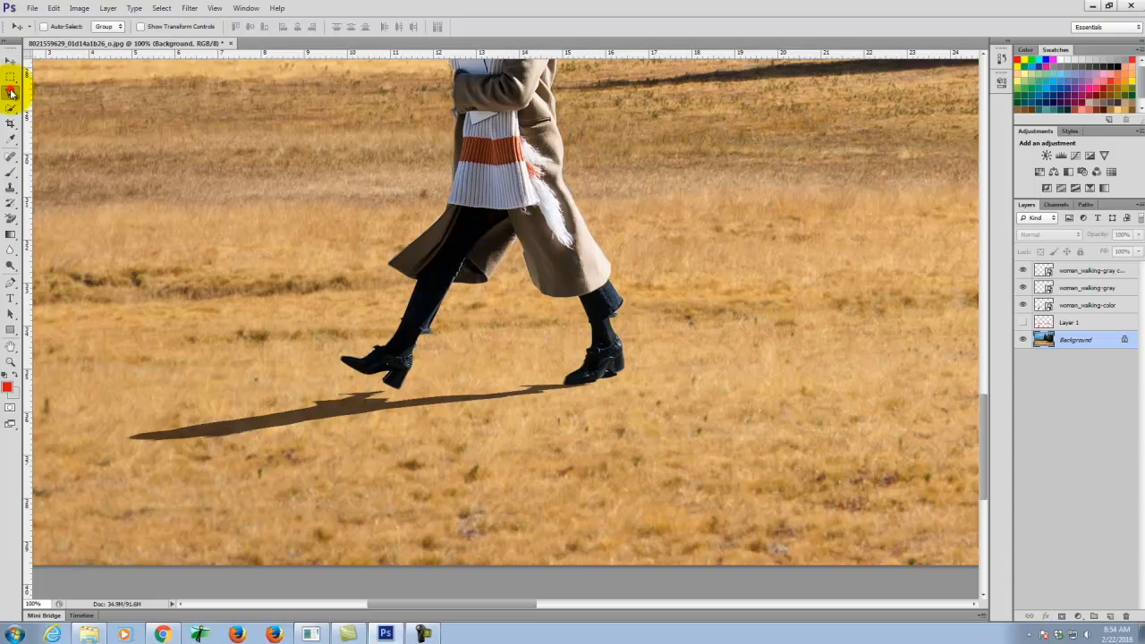
{"action": "left_click", "coordinate": [284, 368]}
{"action": "left_click", "coordinate": [342, 340]}
{"action": "left_click", "coordinate": [555, 347]}
{"action": "left_click", "coordinate": [782, 324]}
{"action": "left_click", "coordinate": [796, 457]}
{"action": "left_click", "coordinate": [210, 519]}
{"action": "left_click", "coordinate": [185, 438]}
{"action": "left_click", "coordinate": [302, 347]}
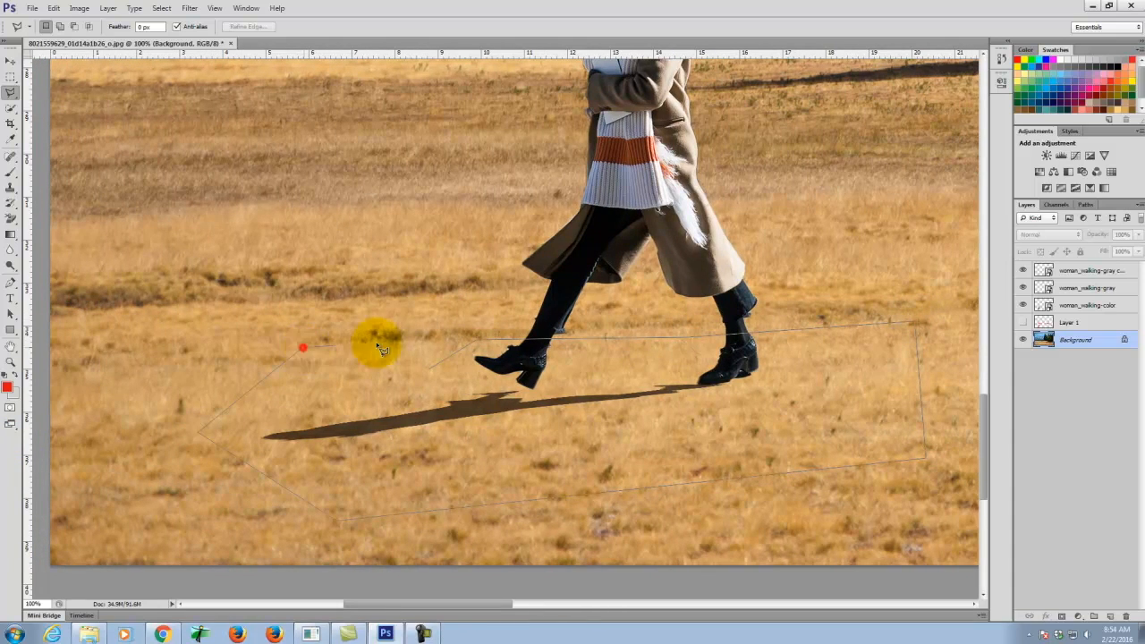
{"action": "left_click", "coordinate": [431, 370]}
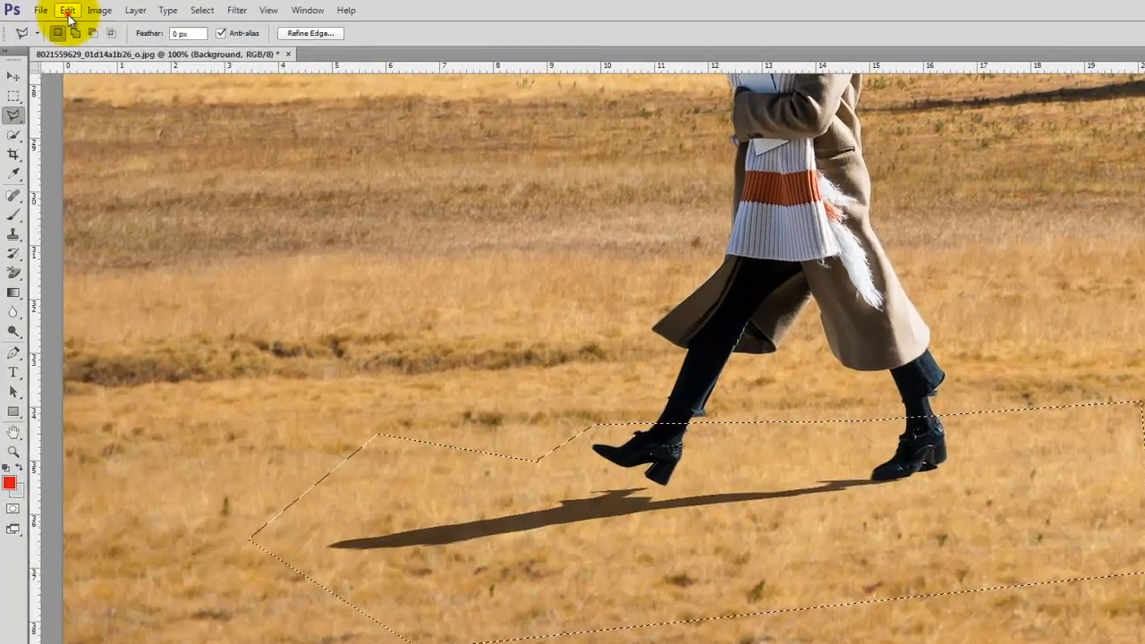
Copy the selected grass from the Background and paste it as a new layer
{"action": "left_click", "coordinate": [68, 11]}
{"action": "left_click", "coordinate": [90, 111]}
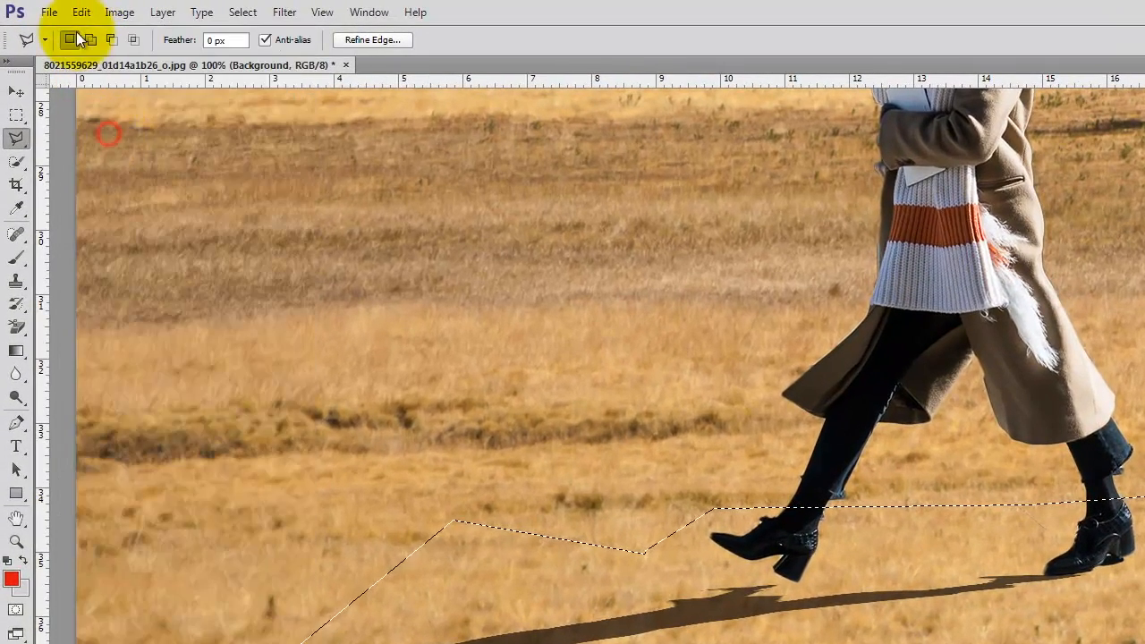
{"action": "left_click", "coordinate": [81, 11]}
{"action": "left_click", "coordinate": [100, 169]}
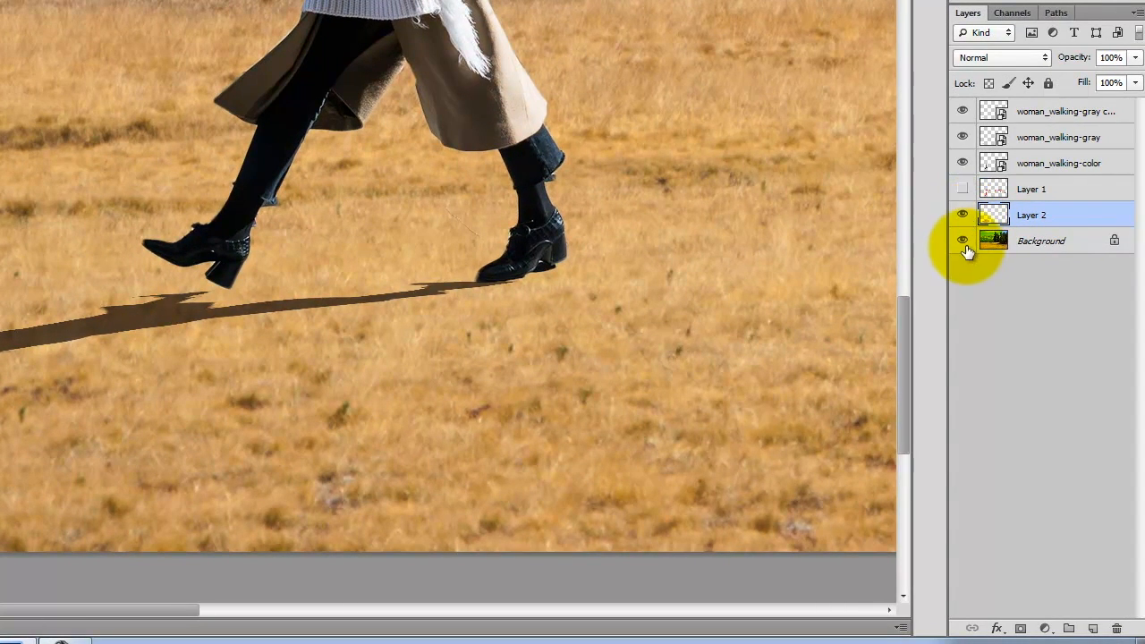
Hide the three woman_walking layers to check the pasted grass patch, and move Layer 2 to the top of the layer stack
{"action": "left_click", "coordinate": [963, 241]}
{"action": "left_click_drag", "start_coordinate": [962, 111], "coordinate": [963, 163]}
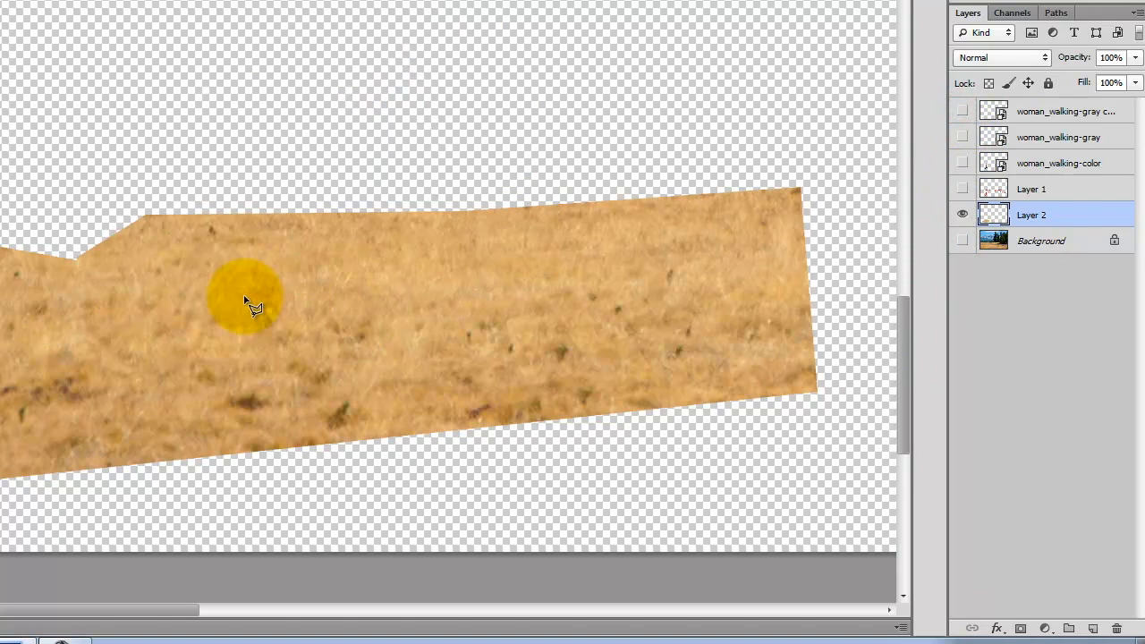
{"action": "left_click", "coordinate": [962, 240]}
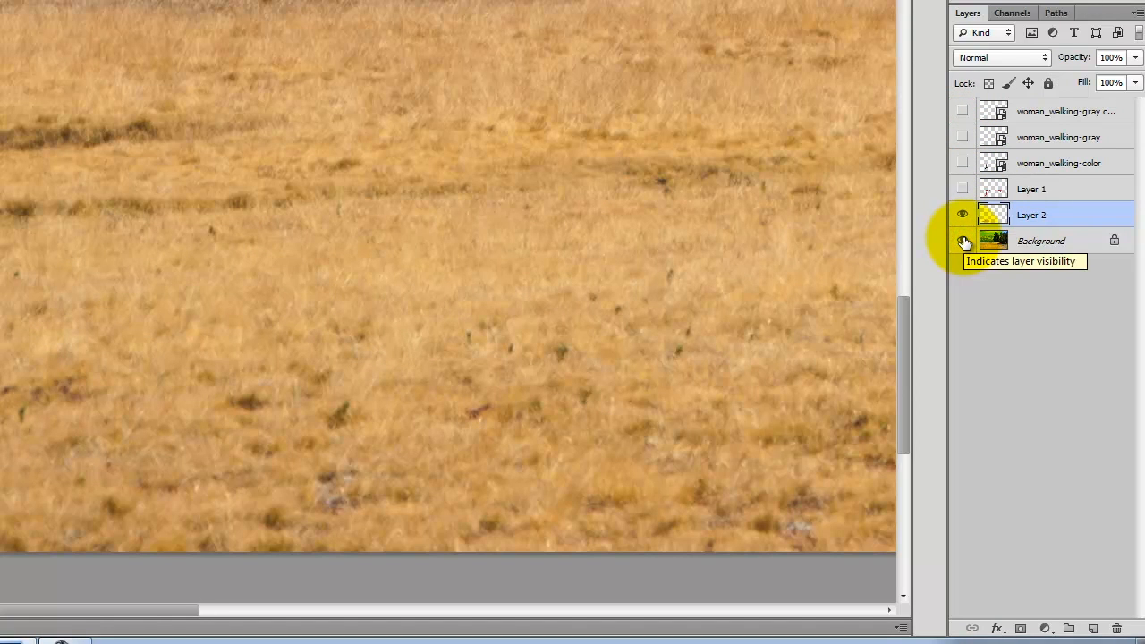
{"action": "left_click", "coordinate": [963, 241]}
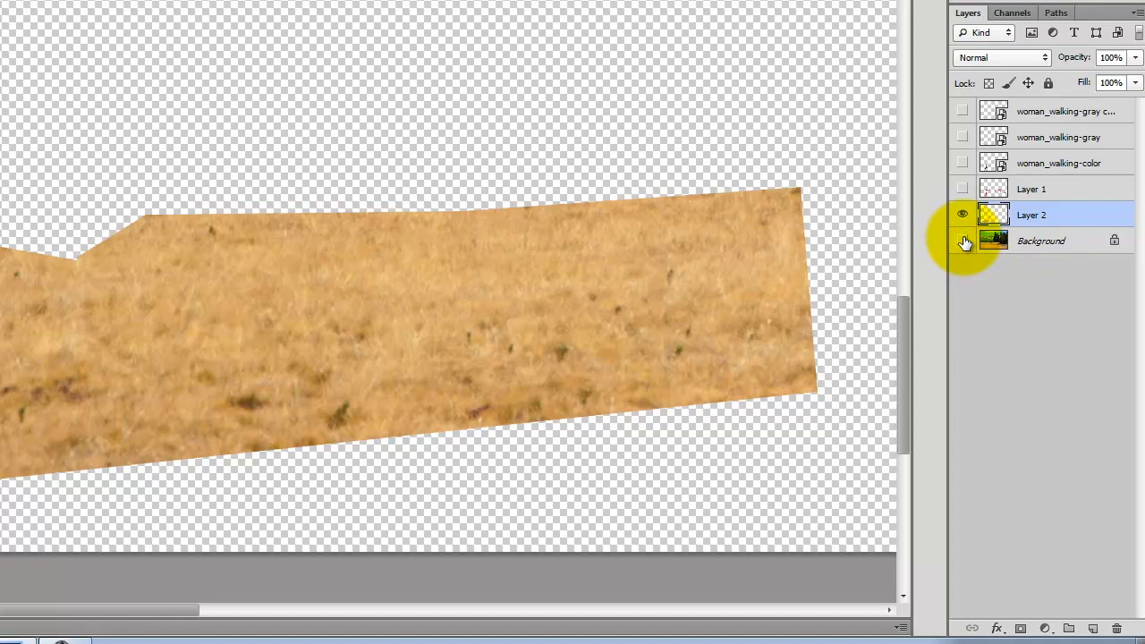
{"action": "left_click", "coordinate": [963, 242]}
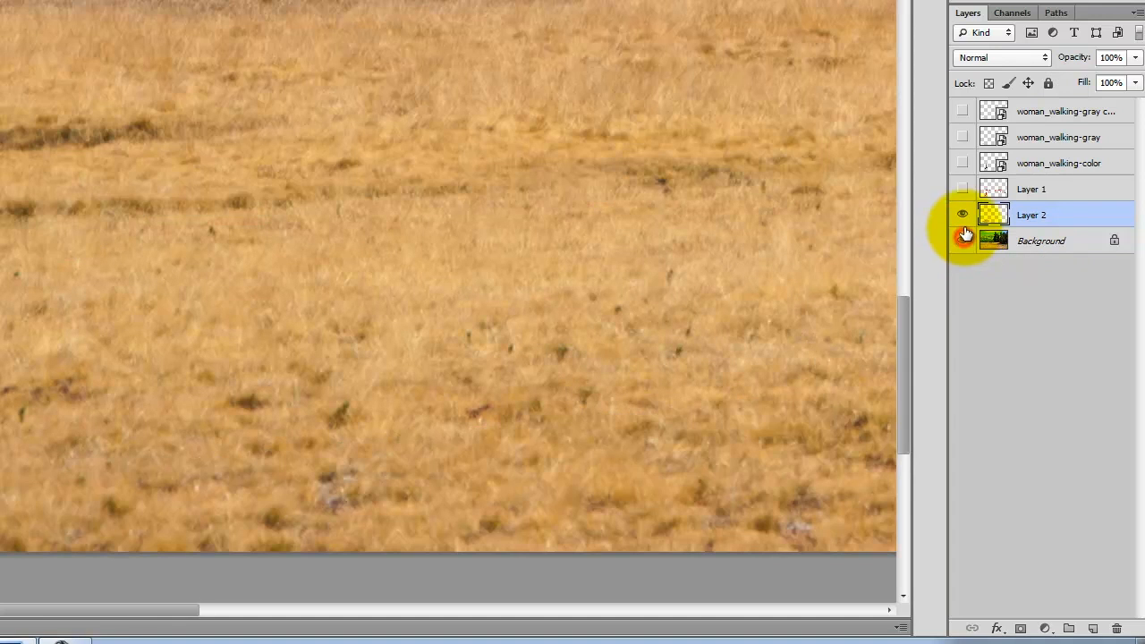
{"action": "left_click_drag", "start_coordinate": [1053, 215], "coordinate": [1040, 100]}
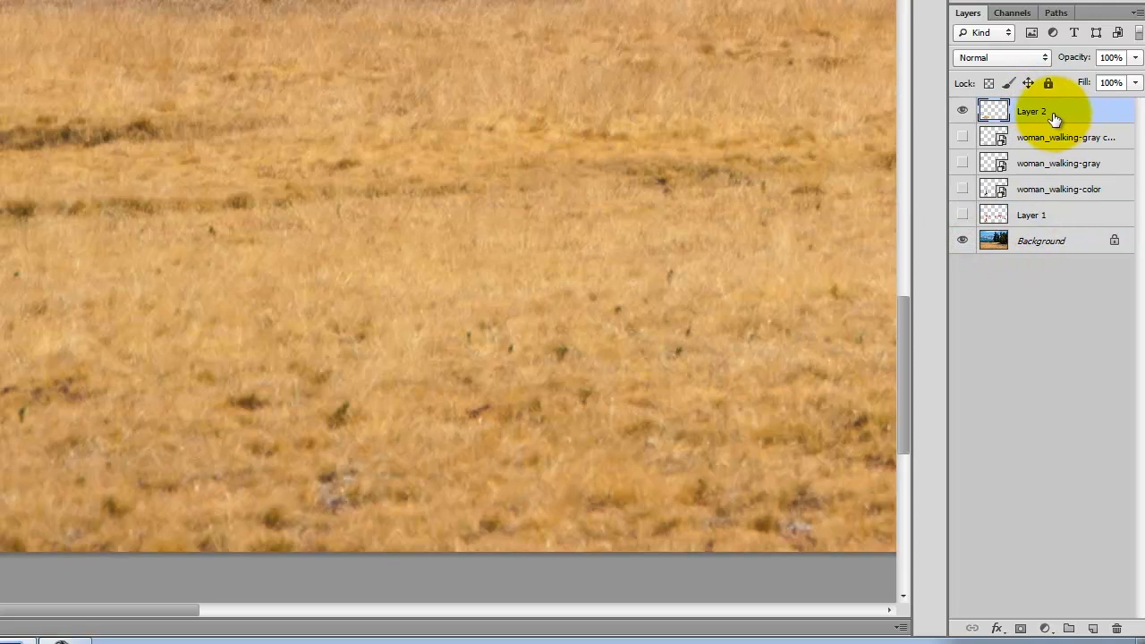
Show the three woman_walking layers again underneath the pasted grass on Layer 2
{"action": "left_click", "coordinate": [963, 136]}
{"action": "left_click", "coordinate": [961, 163]}
{"action": "left_click", "coordinate": [961, 189]}
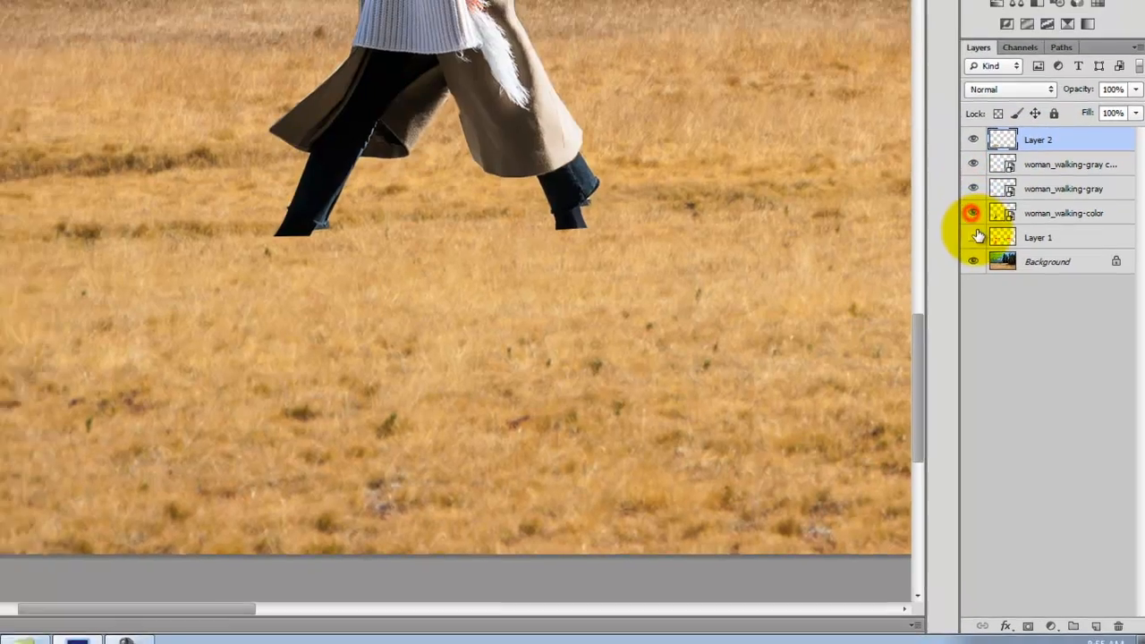
{"action": "left_click", "coordinate": [962, 215]}
{"action": "left_click", "coordinate": [962, 215]}
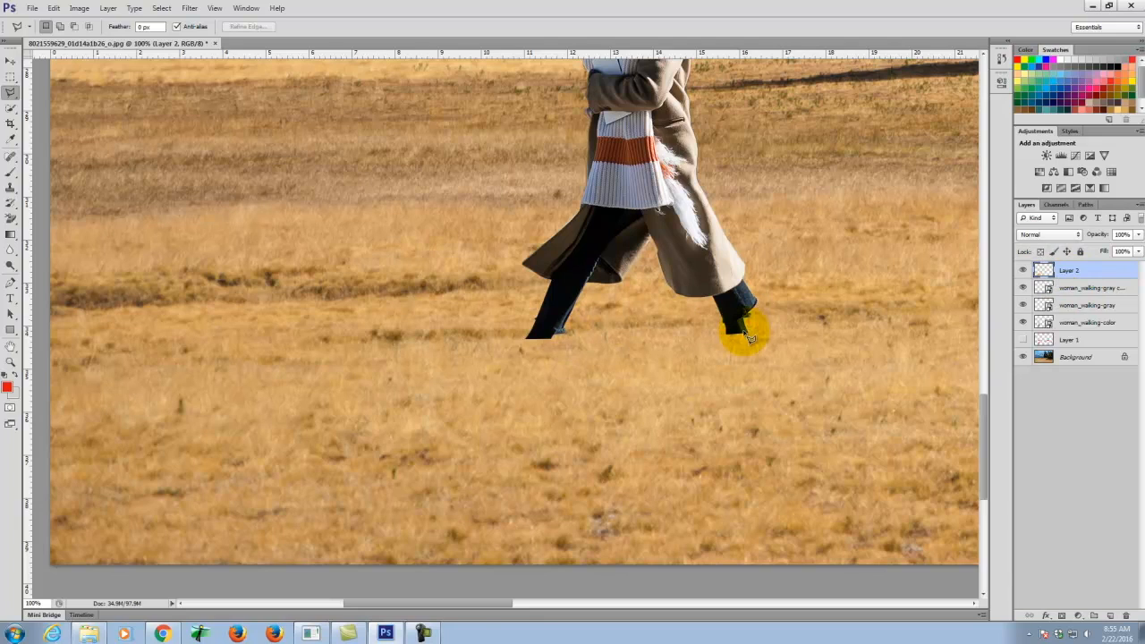
Hide both woman_walking-gray layers and the Background so only Layer 2 and woman_walking-color are displayed
{"action": "left_click", "coordinate": [1023, 271]}
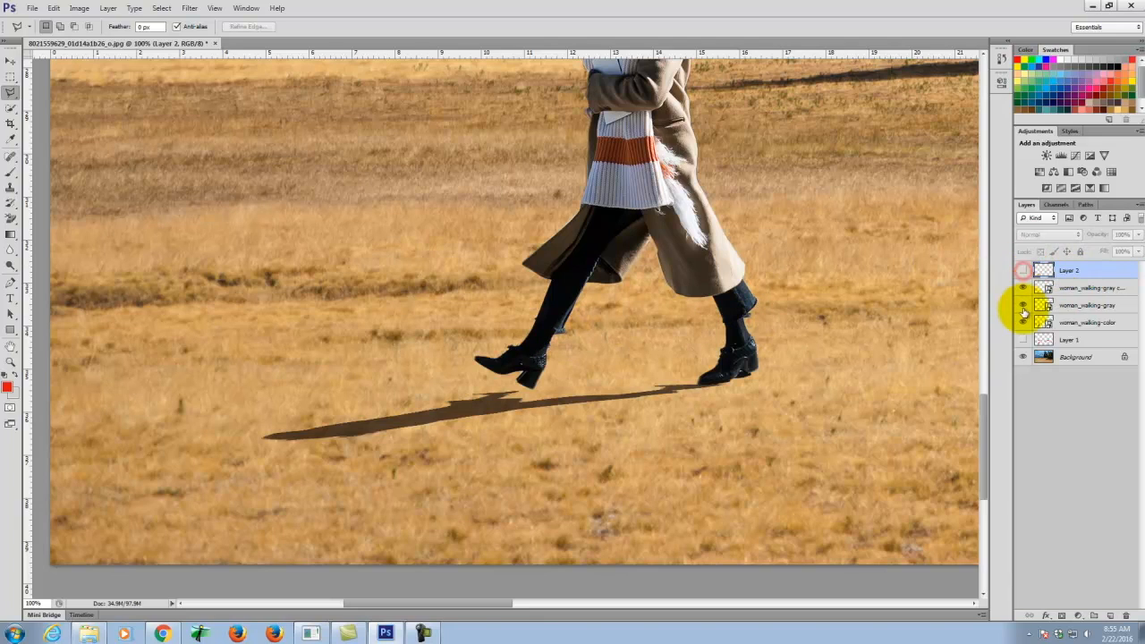
{"action": "left_click", "coordinate": [1023, 305]}
{"action": "left_click", "coordinate": [1023, 288]}
{"action": "left_click", "coordinate": [1023, 358]}
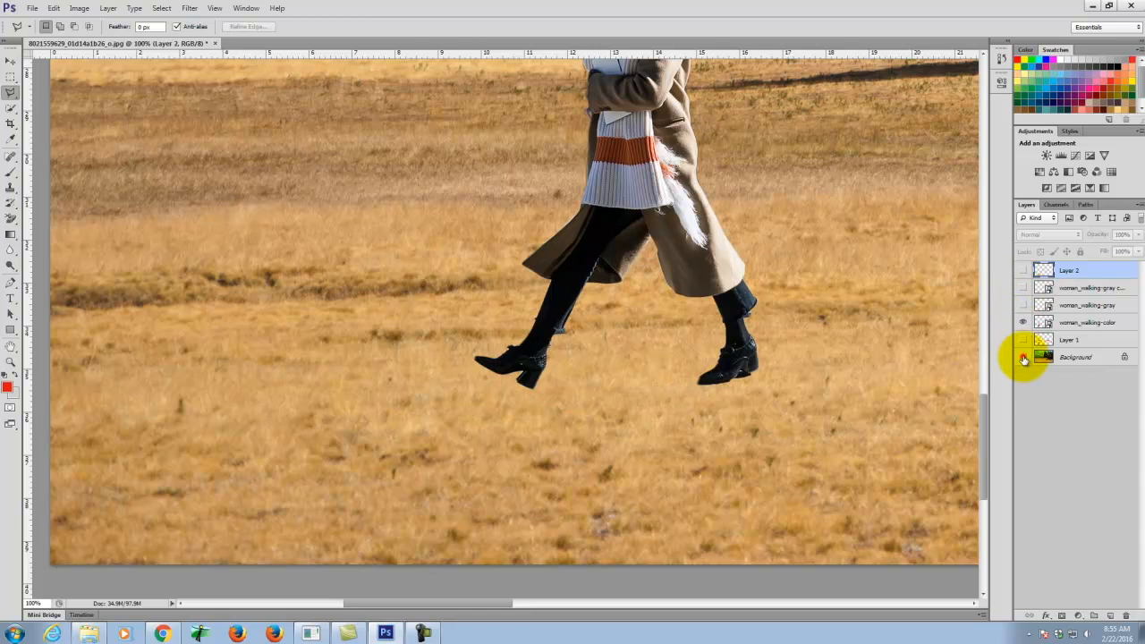
{"action": "left_click", "coordinate": [1023, 270]}
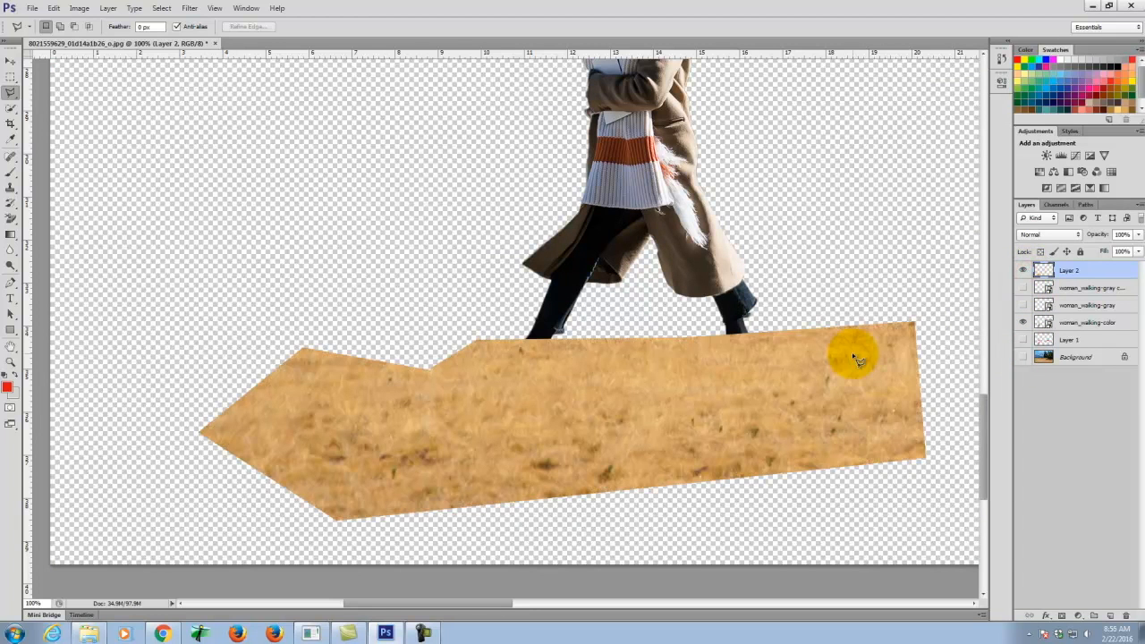
Move Layer 2 below woman_walking-color in the layer stack
{"action": "left_click_drag", "start_coordinate": [1071, 269], "coordinate": [1076, 301]}
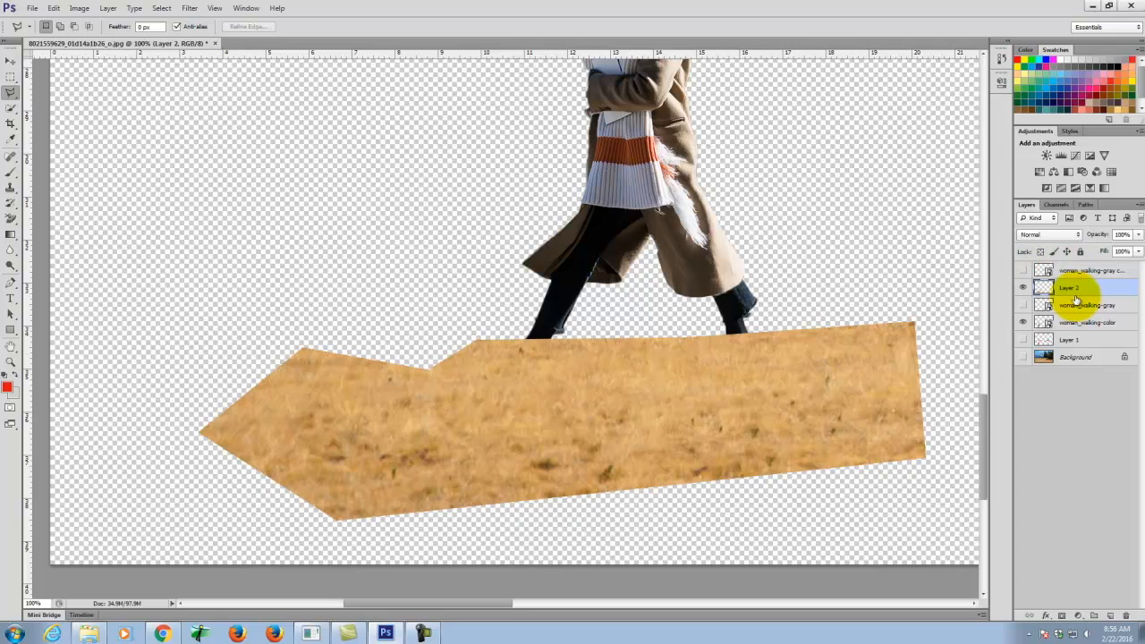
{"action": "double_click", "coordinate": [1071, 287]}
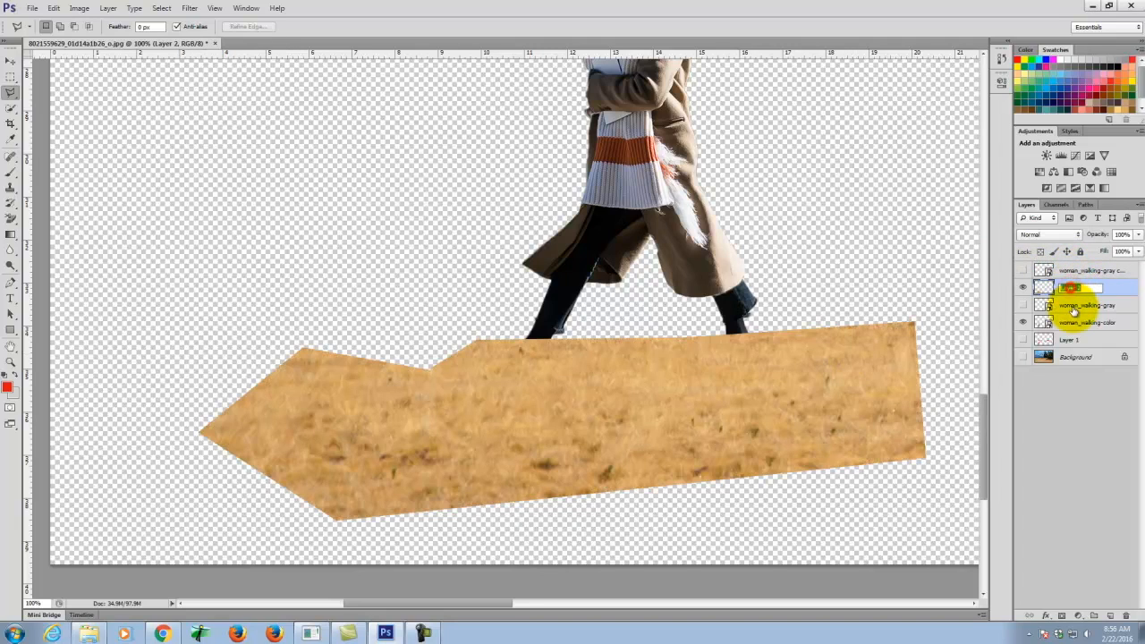
{"action": "left_click_drag", "start_coordinate": [1115, 286], "coordinate": [1101, 332]}
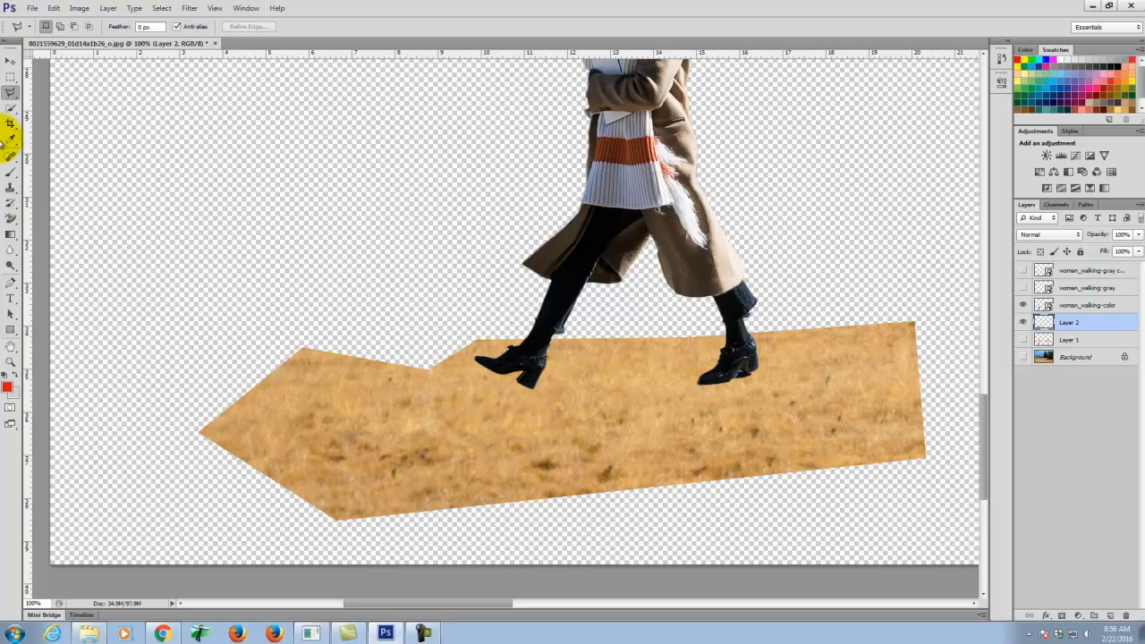
Using the Magic Wand on woman_walking-color, replace the selection with the empty area around the woman
{"action": "left_click", "coordinate": [12, 95]}
{"action": "left_click_drag", "start_coordinate": [12, 108], "coordinate": [54, 114]}
{"action": "left_click", "coordinate": [365, 197]}
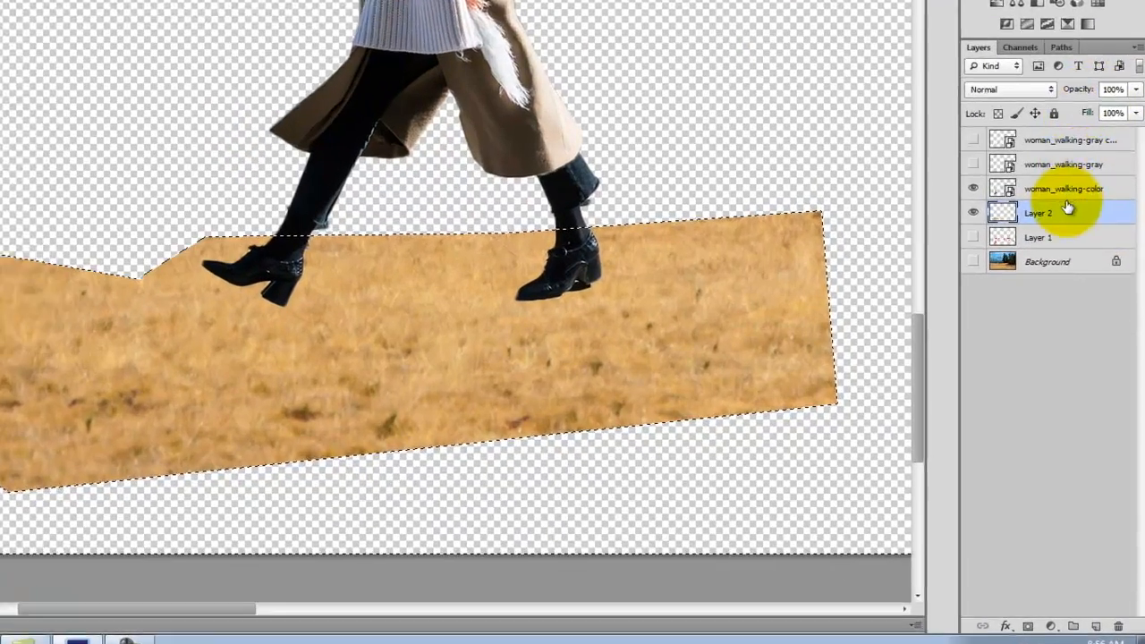
{"action": "left_click", "coordinate": [1084, 305]}
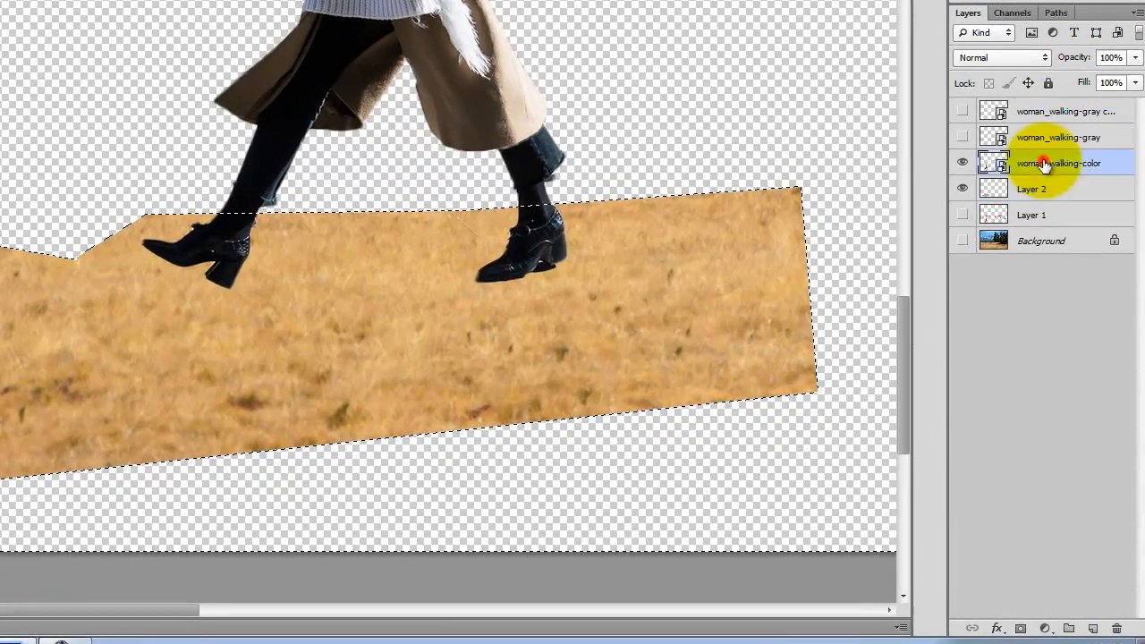
{"action": "key", "text": "ctrl+d"}
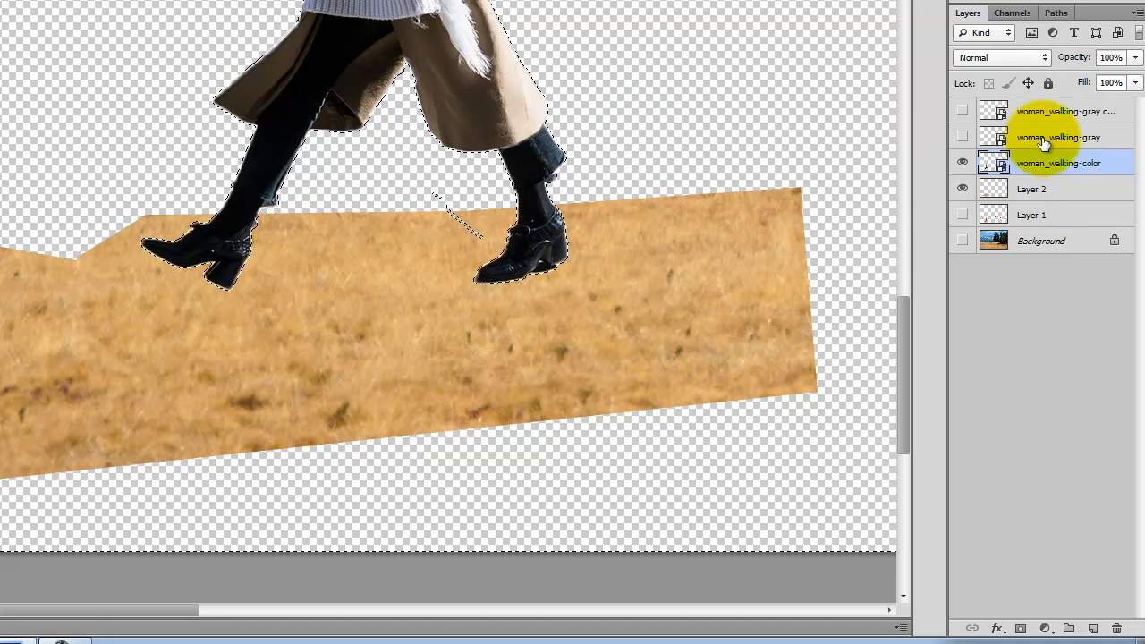
Invert the selection, delete the woman's shape from the Layer 2 grass, and hide woman_walking-color
{"action": "left_click", "coordinate": [1042, 190]}
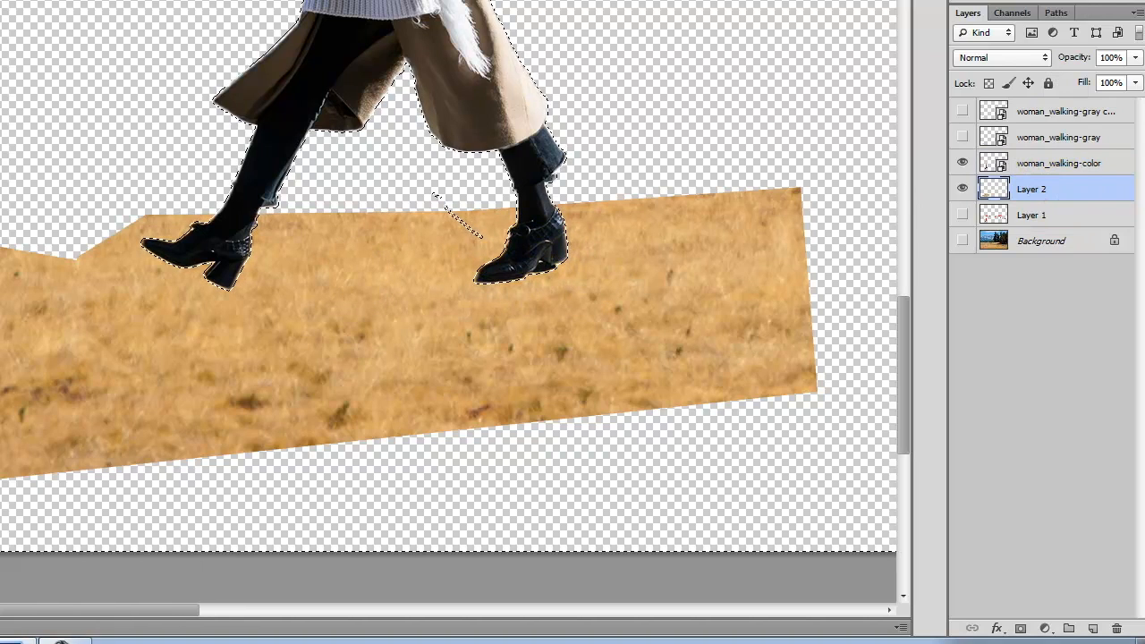
{"action": "key", "text": "Delete"}
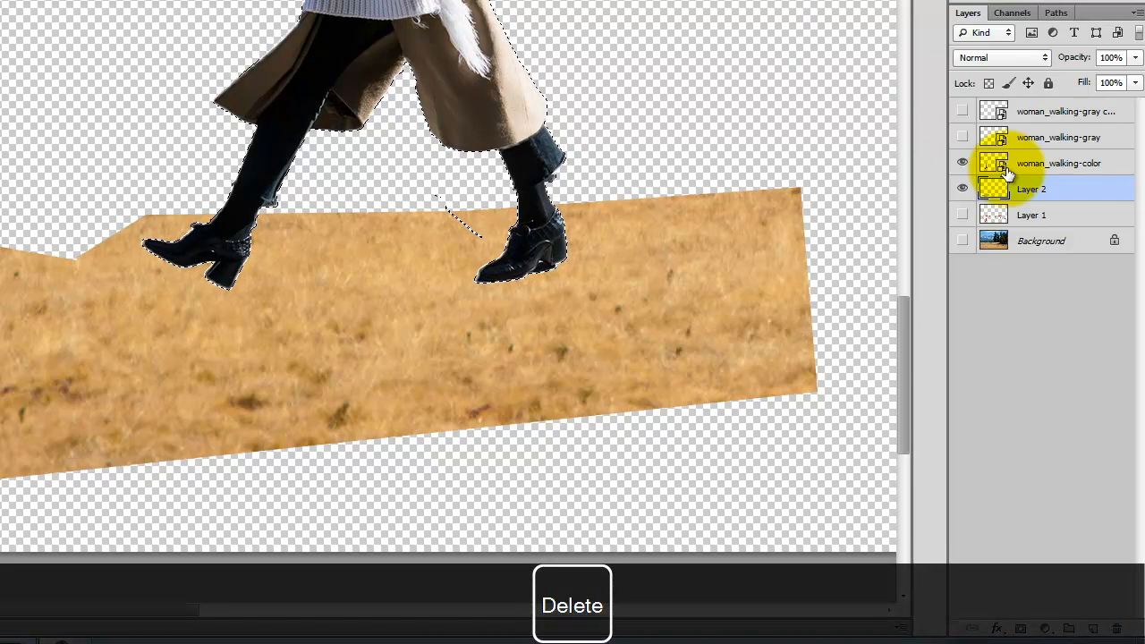
{"action": "left_click", "coordinate": [963, 164]}
Show woman_walking-gray and make a Magic Wand selection that outlines its shadow silhouette
{"action": "left_click", "coordinate": [721, 96]}
{"action": "left_click", "coordinate": [184, 254]}
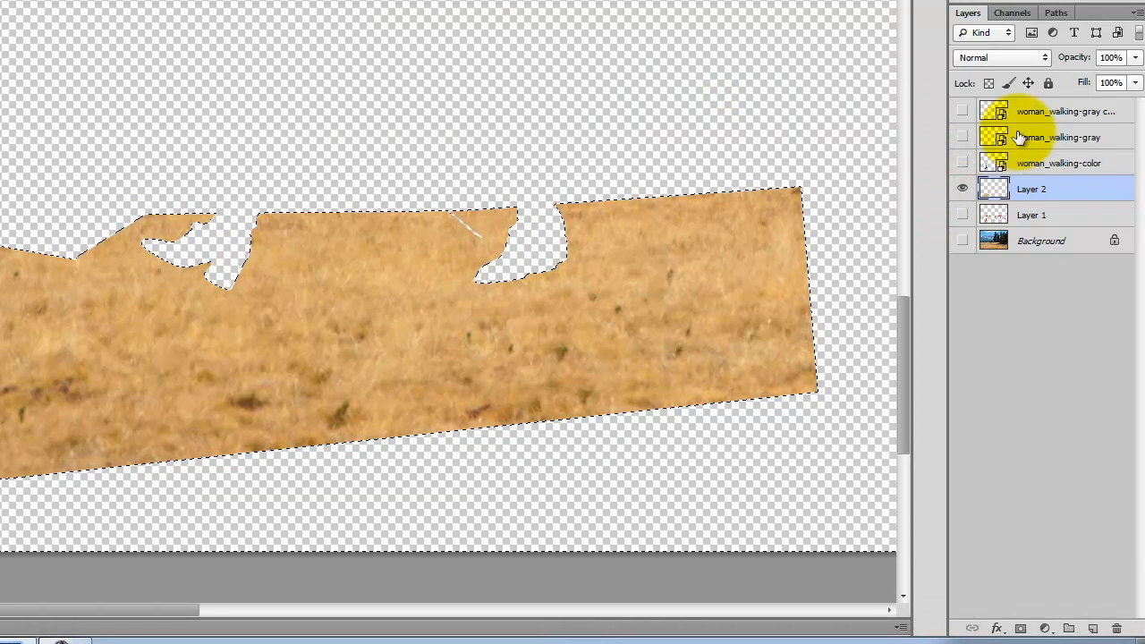
{"action": "left_click", "coordinate": [961, 136]}
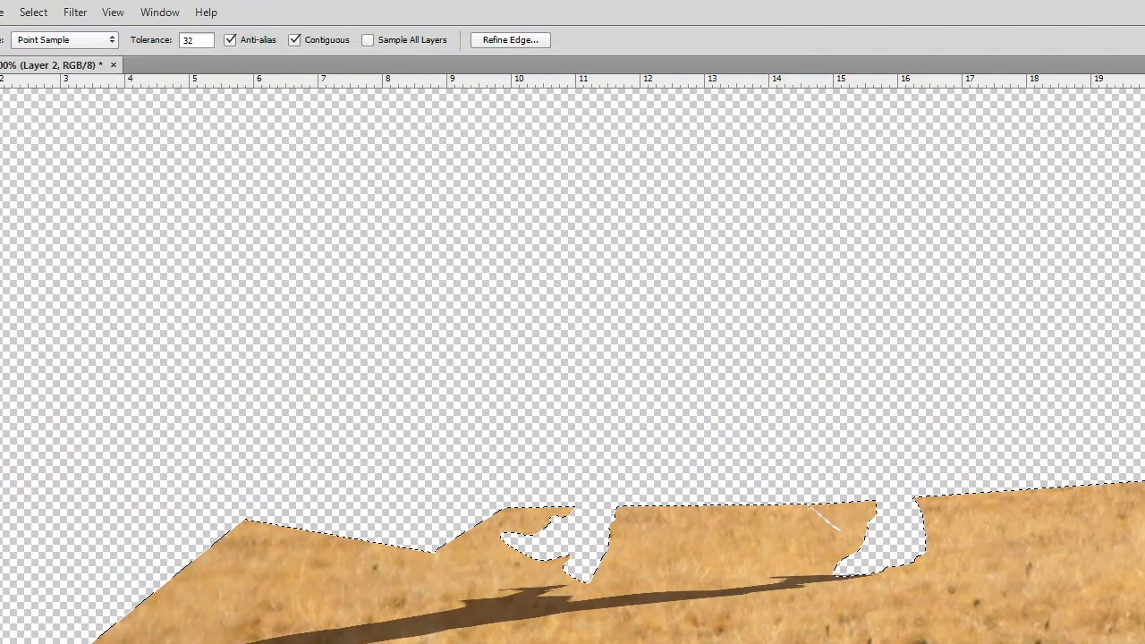
{"action": "key", "text": "ctrl+d"}
{"action": "left_click", "coordinate": [155, 478]}
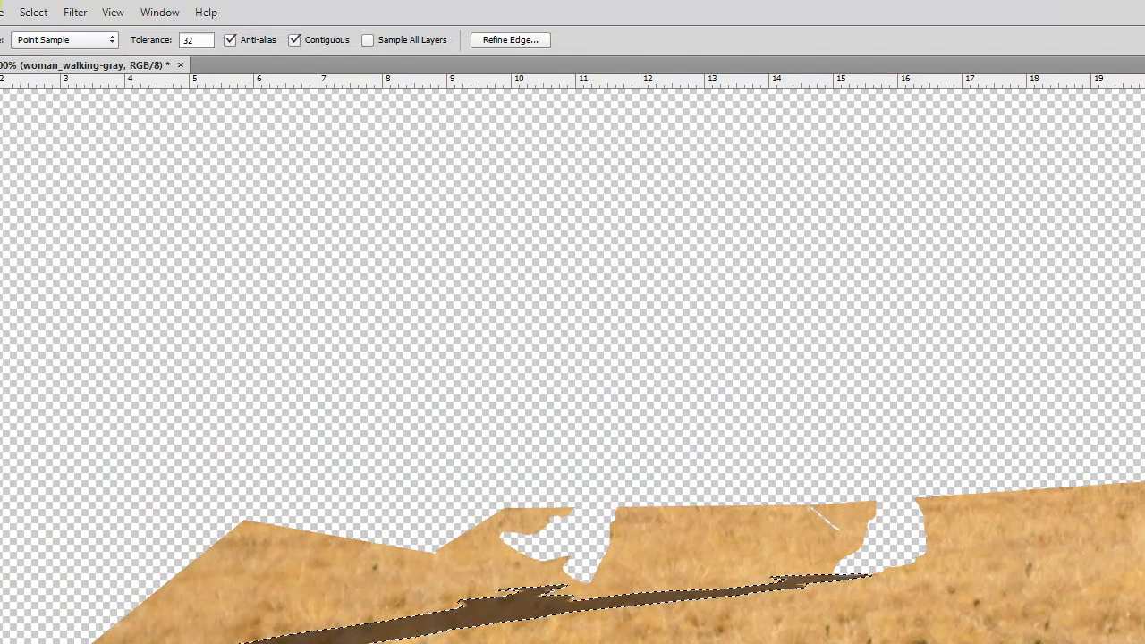
{"action": "left_click", "coordinate": [35, 12]}
{"action": "left_click", "coordinate": [43, 81]}
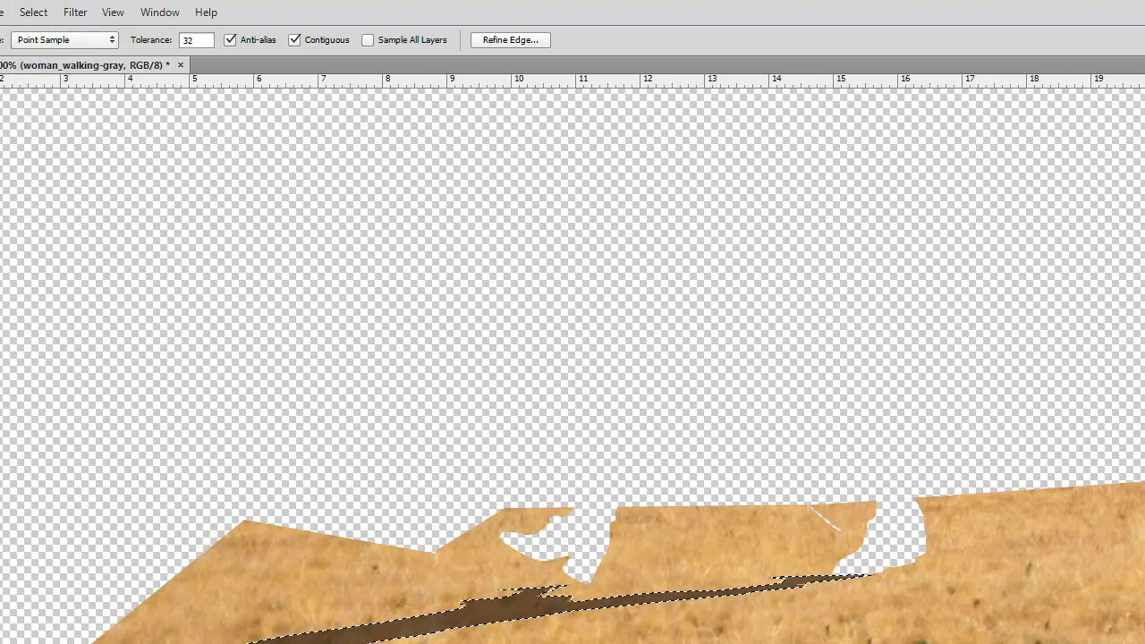
Delete the selected shadow silhouette from the Layer 2 grass and hide woman_walking-gray
{"action": "key", "text": "ctrl+j"}
{"action": "key", "text": "Delete"}
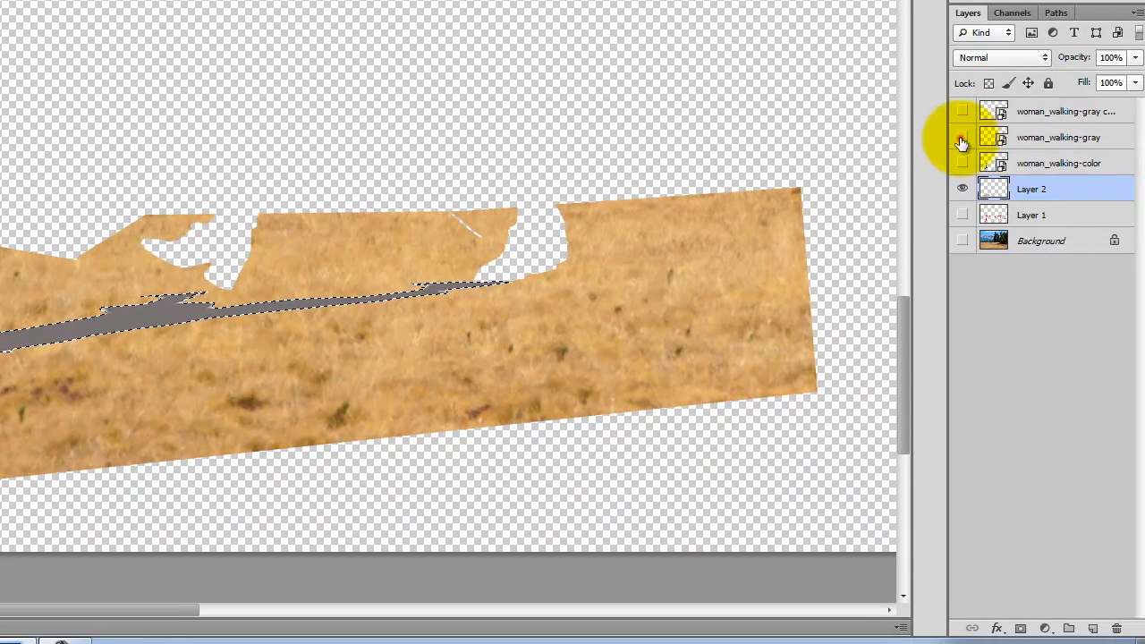
{"action": "left_click", "coordinate": [961, 141]}
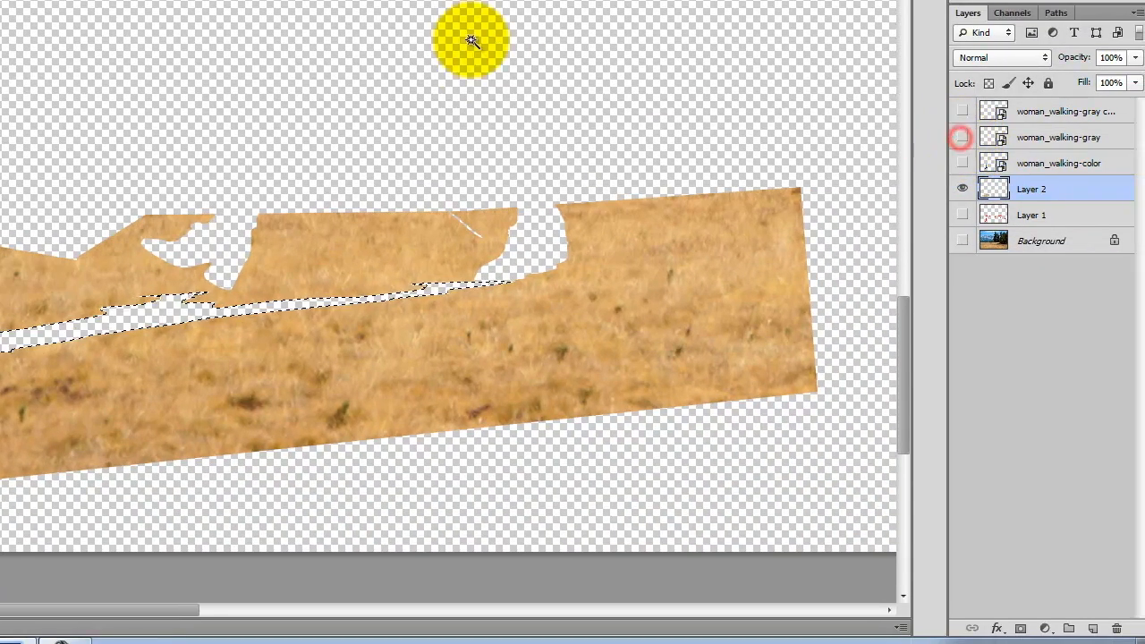
Compare the Layer 2 cutout with the Background shown and hidden, and clear the shadow selection
{"action": "left_click", "coordinate": [963, 241]}
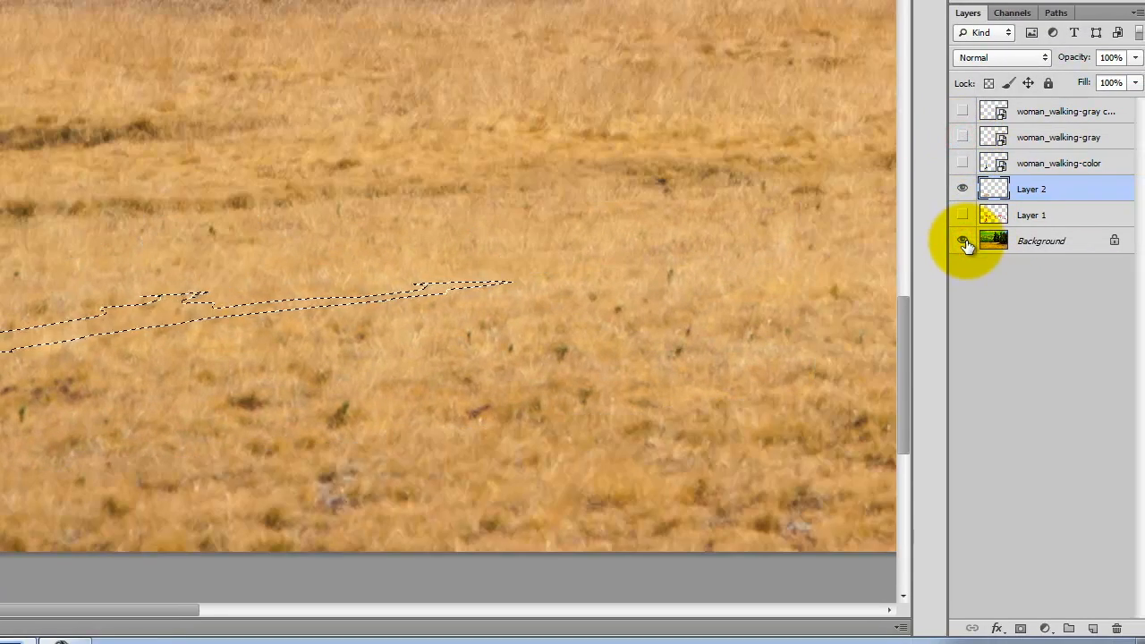
{"action": "left_click", "coordinate": [962, 241]}
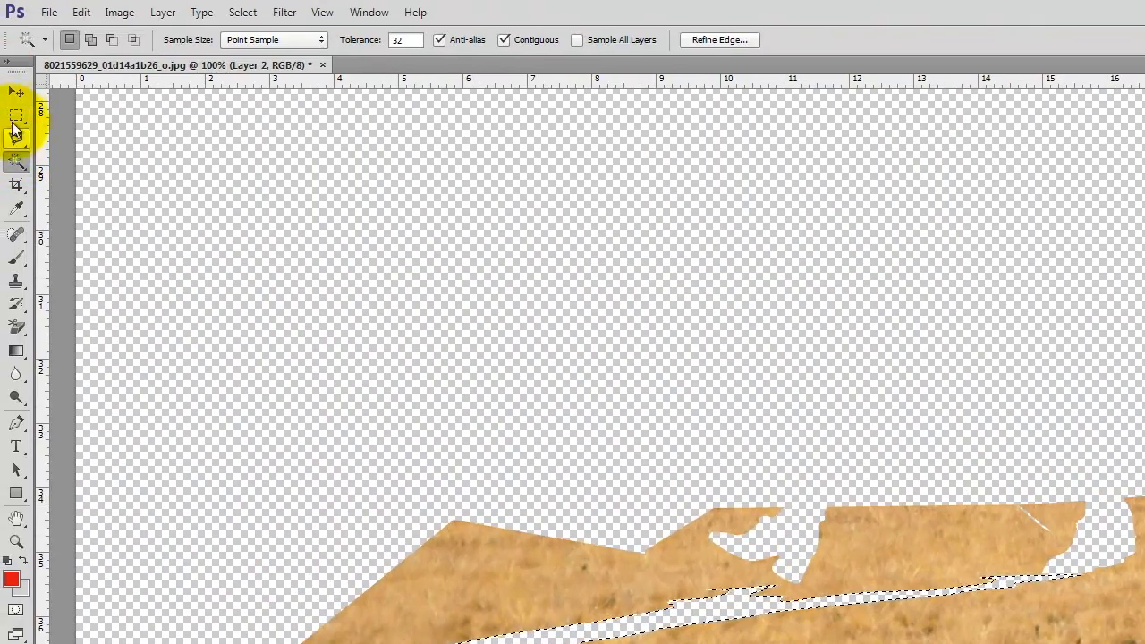
{"action": "left_click", "coordinate": [16, 114]}
{"action": "left_click", "coordinate": [486, 242]}
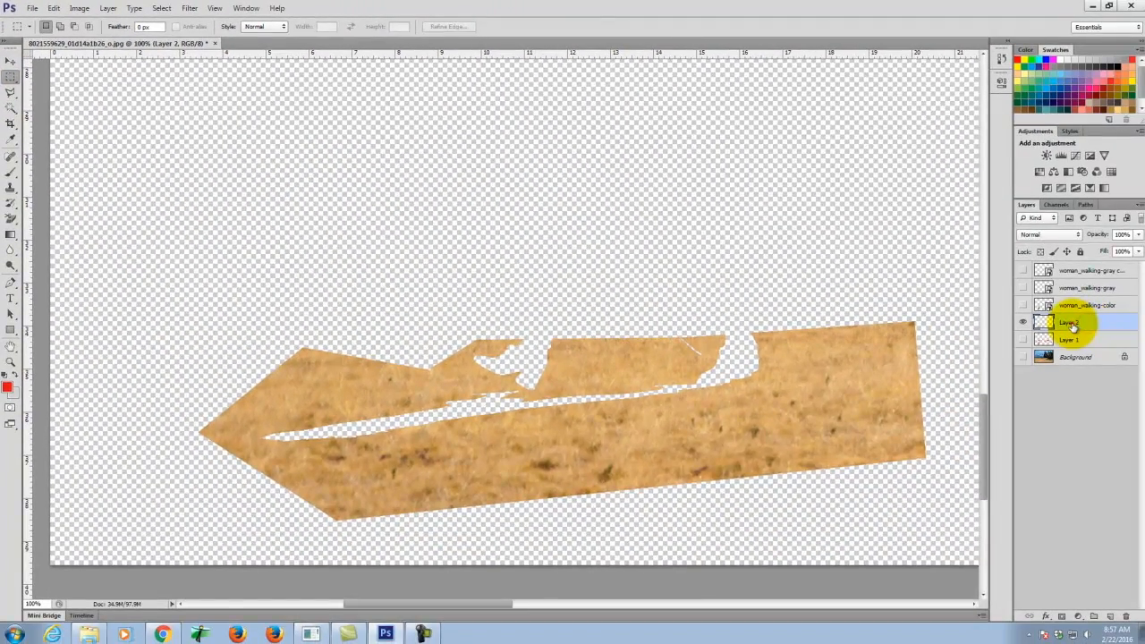
Move Layer 2 to the top of the layer stack and show the three woman_walking layers
{"action": "left_click_drag", "start_coordinate": [1072, 326], "coordinate": [1072, 273]}
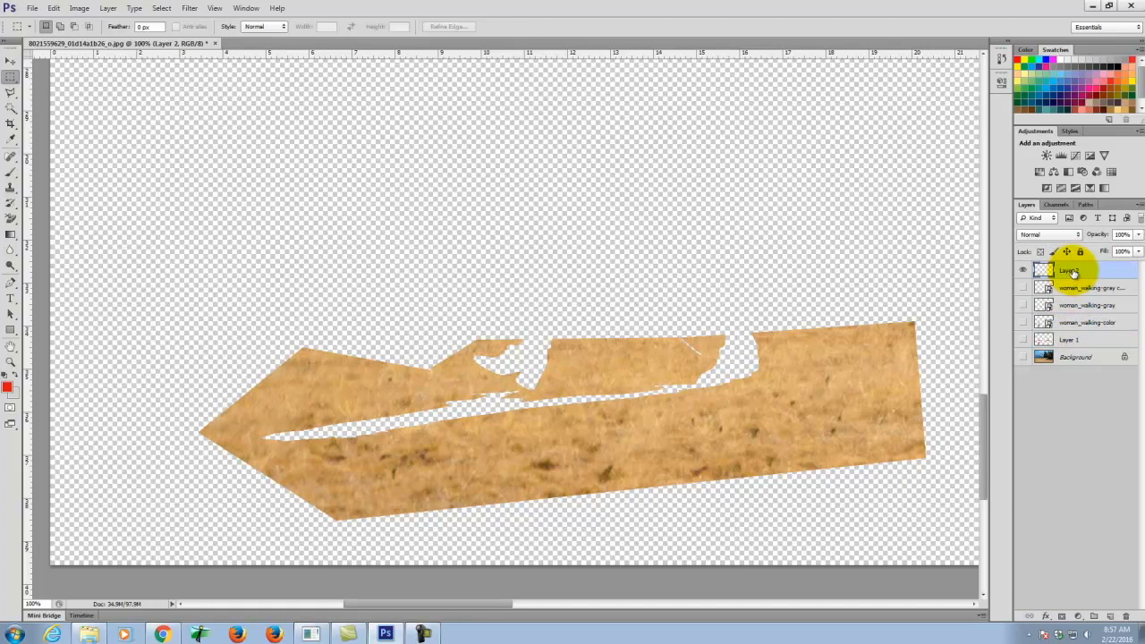
{"action": "left_click", "coordinate": [1024, 288]}
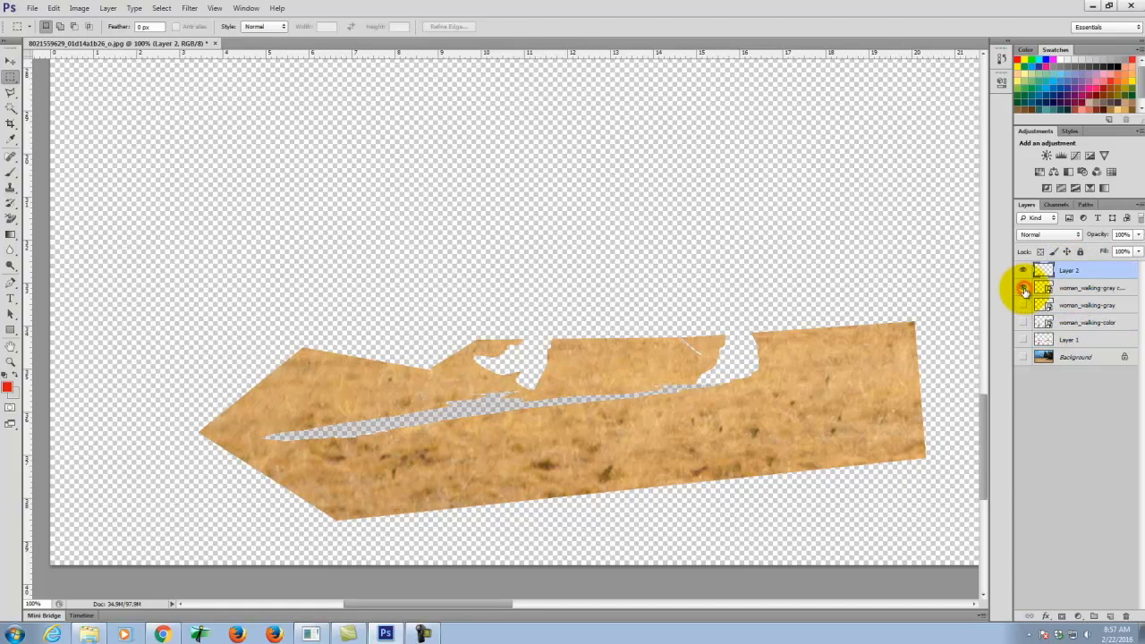
{"action": "left_click", "coordinate": [1024, 305]}
{"action": "left_click", "coordinate": [1024, 321]}
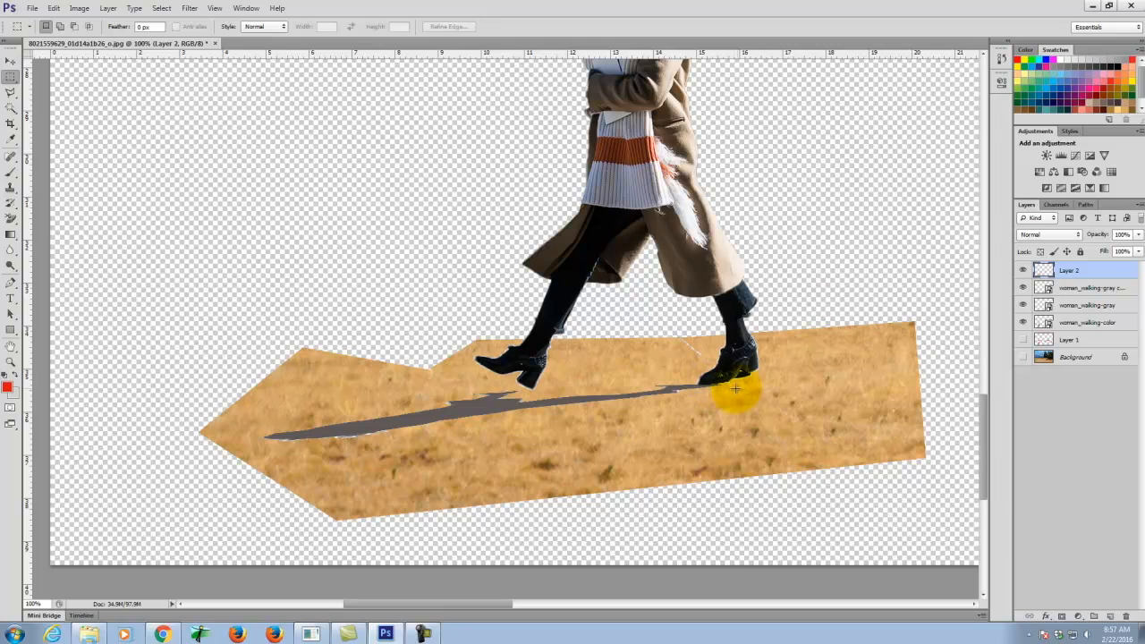
Rename Layer 2 as Cutout
{"action": "double_click", "coordinate": [1081, 269]}
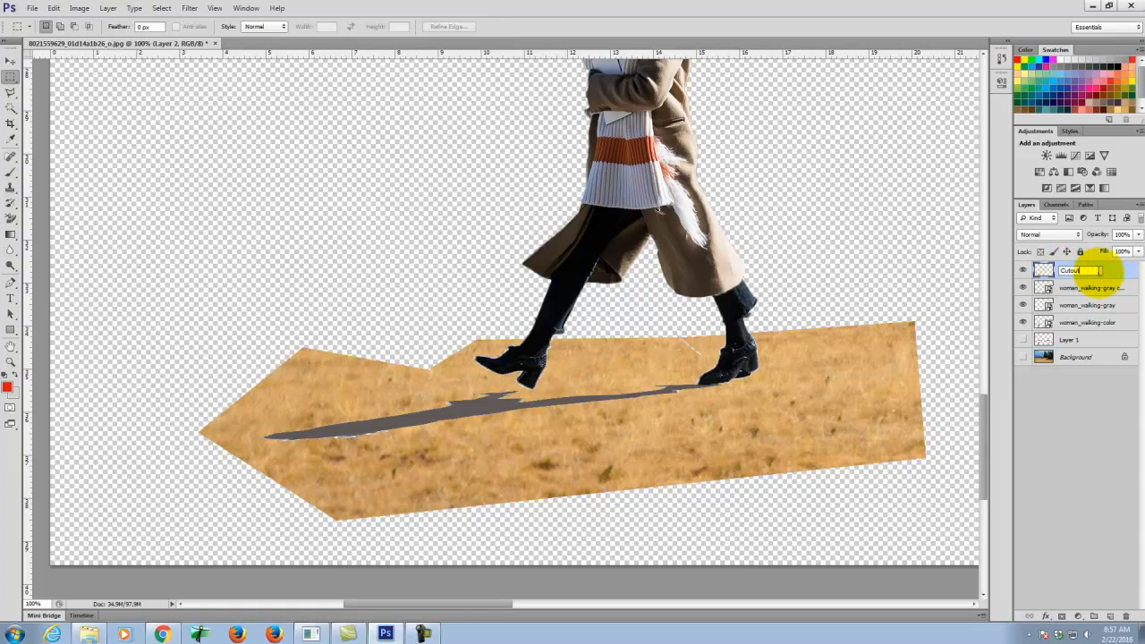
{"action": "type", "text": "Cutout"}
{"action": "left_click", "coordinate": [1118, 270]}
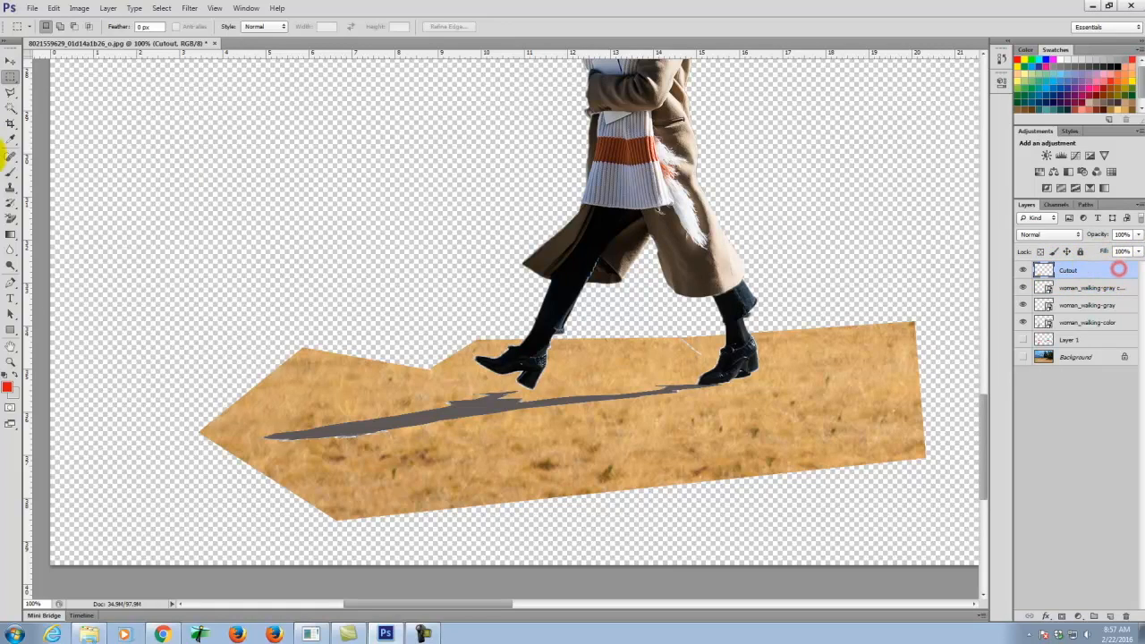
Set up the Clone Stamp tool with the 134 px Grass brush
{"action": "left_click", "coordinate": [11, 190]}
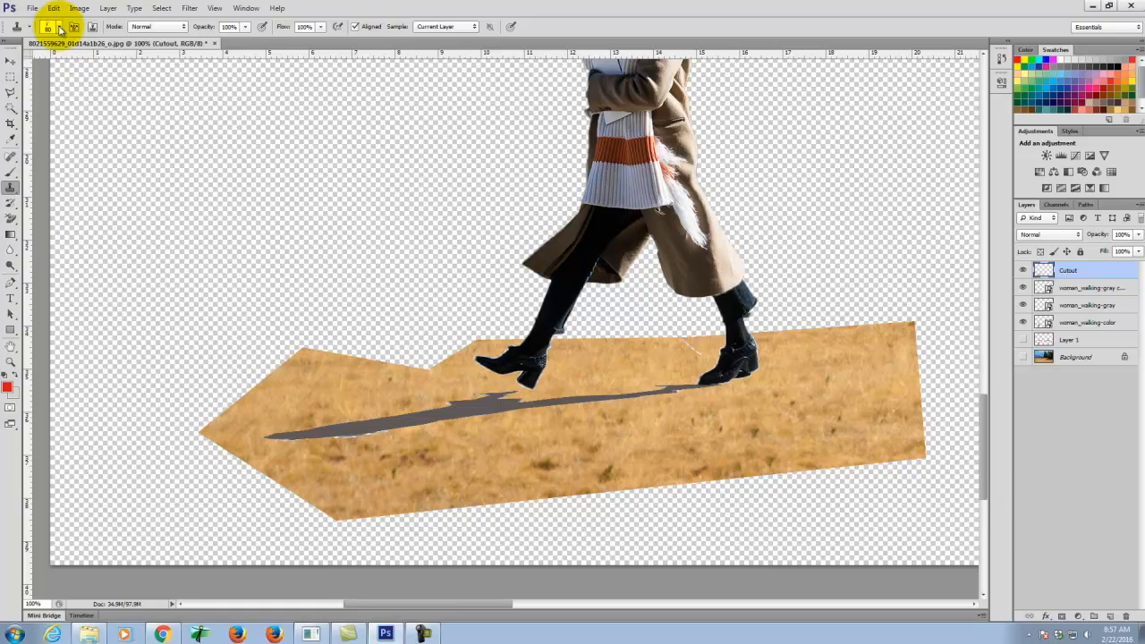
{"action": "left_click", "coordinate": [60, 30]}
{"action": "left_click_drag", "start_coordinate": [135, 123], "coordinate": [142, 158]}
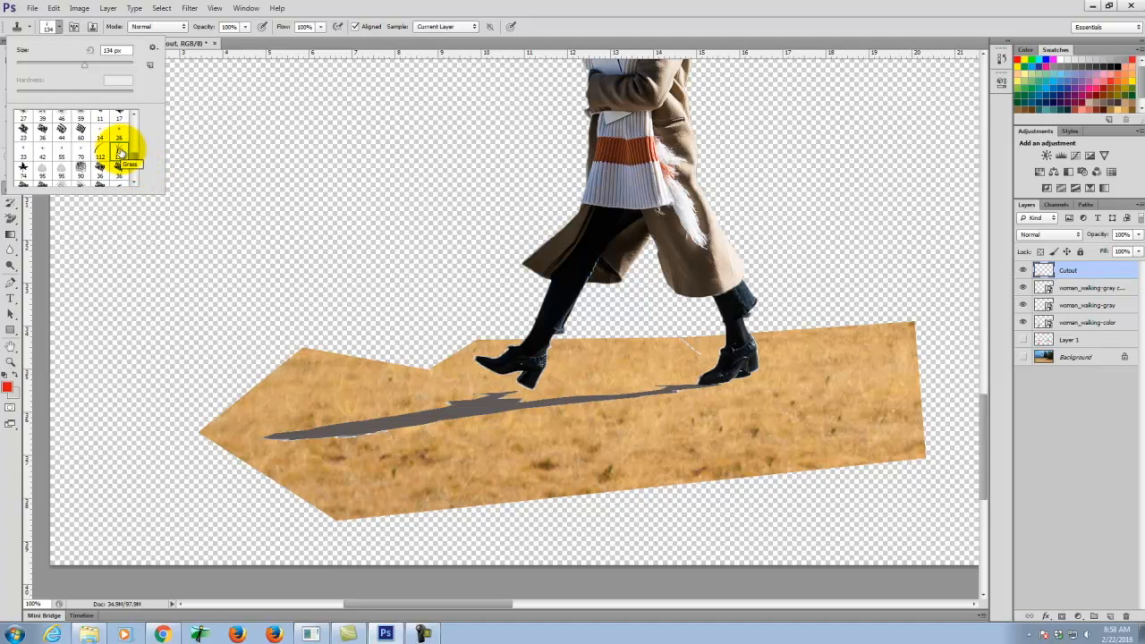
{"action": "left_click", "coordinate": [48, 26]}
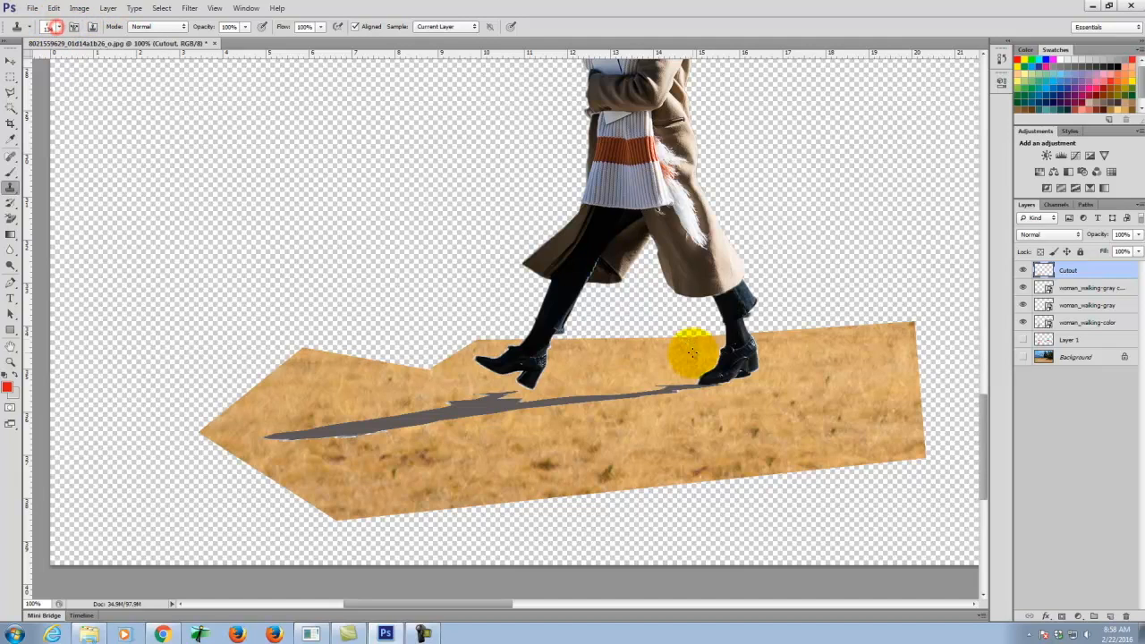
Set the brush size to 100 and clone grass blades over the base of the rear shoe and the shadow's lower edge
{"action": "key", "text": "bracketright"}
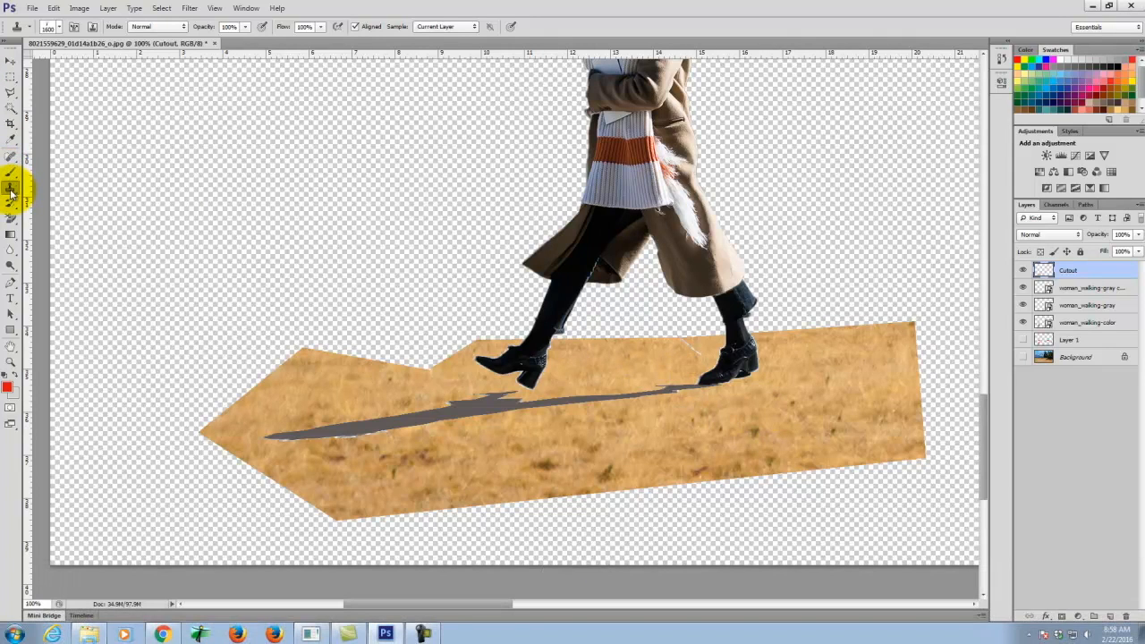
{"action": "key", "text": "bracketleft"}
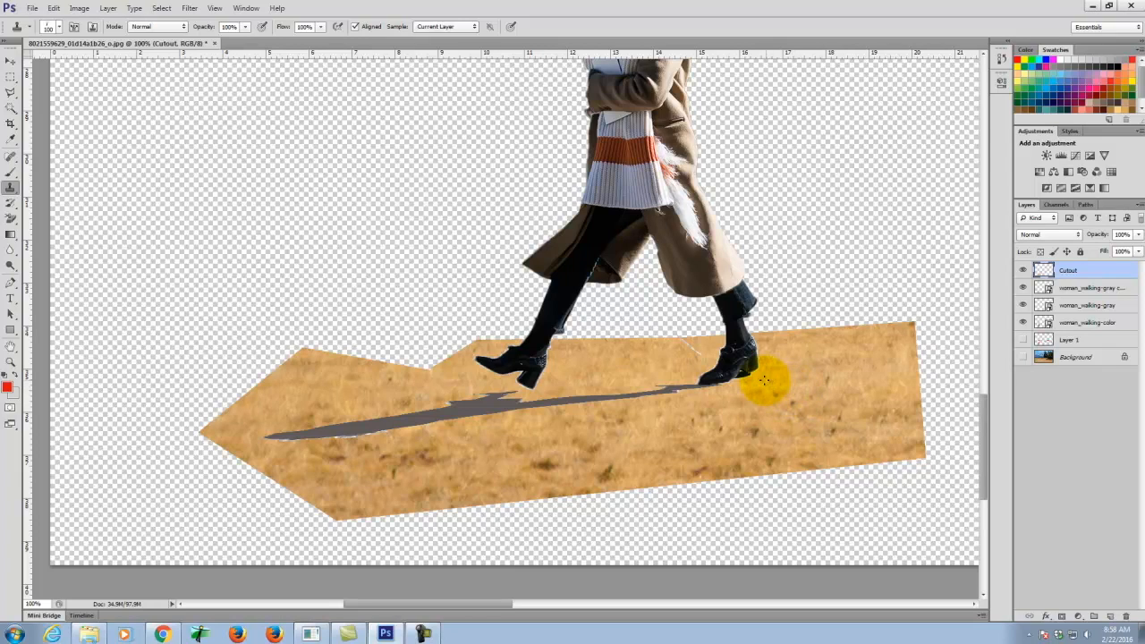
{"action": "left_click_drag", "start_coordinate": [750, 375], "coordinate": [710, 390]}
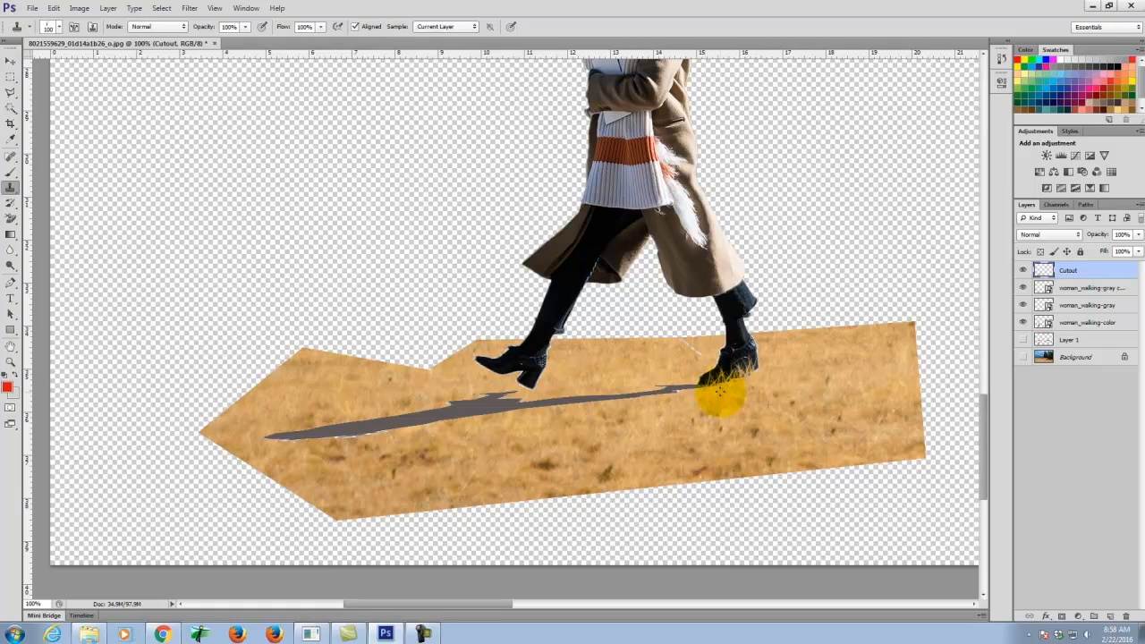
{"action": "left_click", "coordinate": [758, 383]}
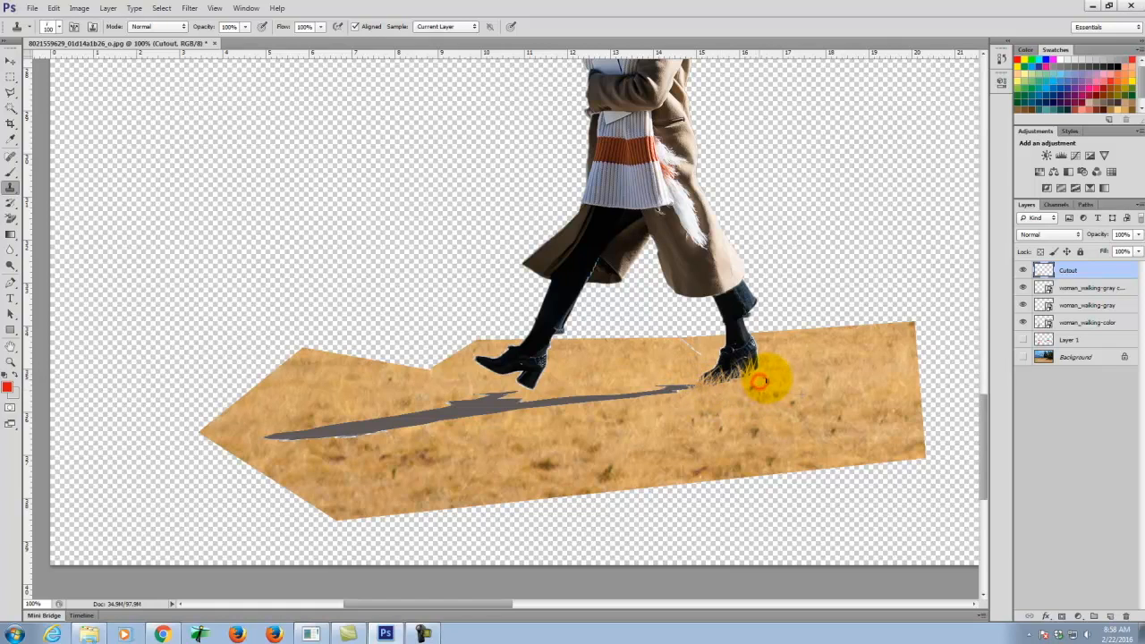
{"action": "key", "text": "bracketleft"}
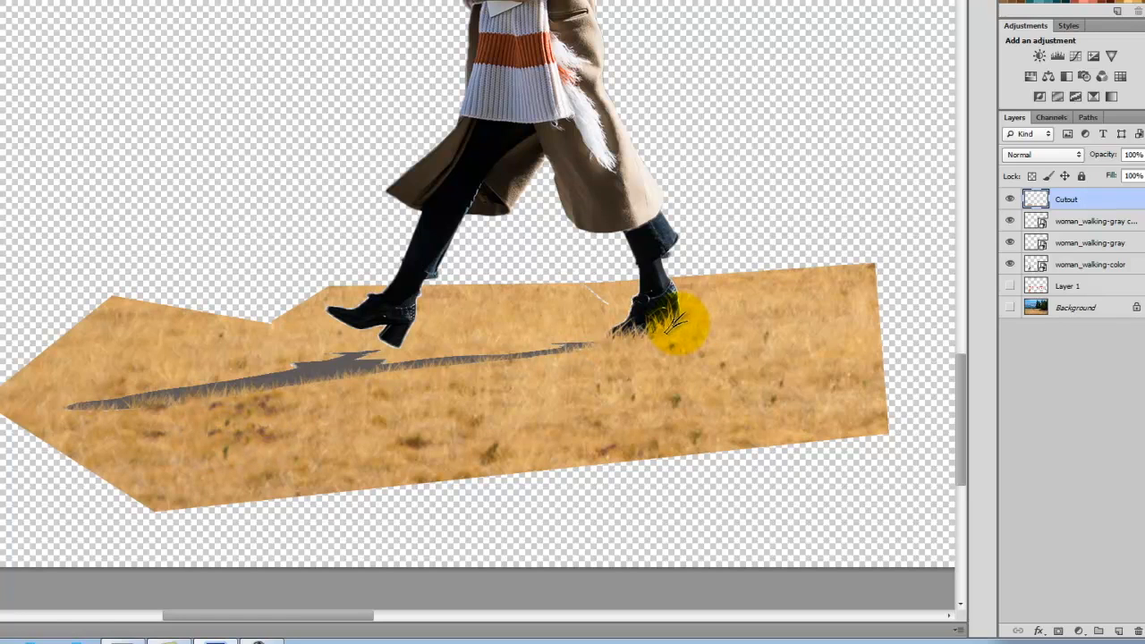
Check the shoes and shadow against the Background layer, and hide the Background, Cutout and woman_walking-color layers
{"action": "left_click", "coordinate": [1009, 308]}
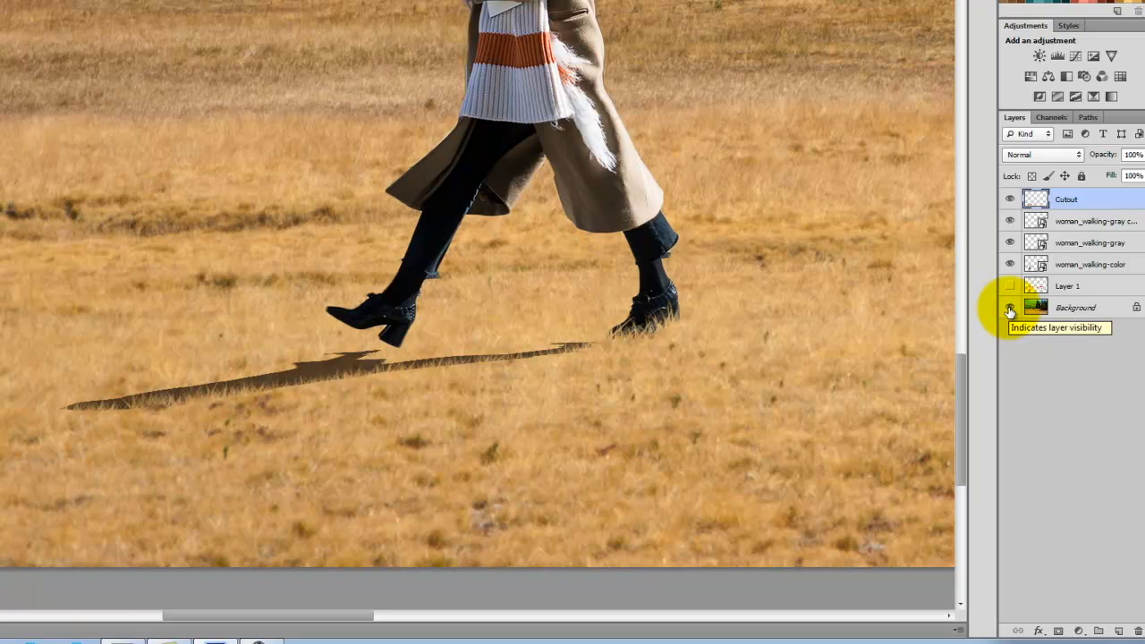
{"action": "left_click", "coordinate": [1009, 307]}
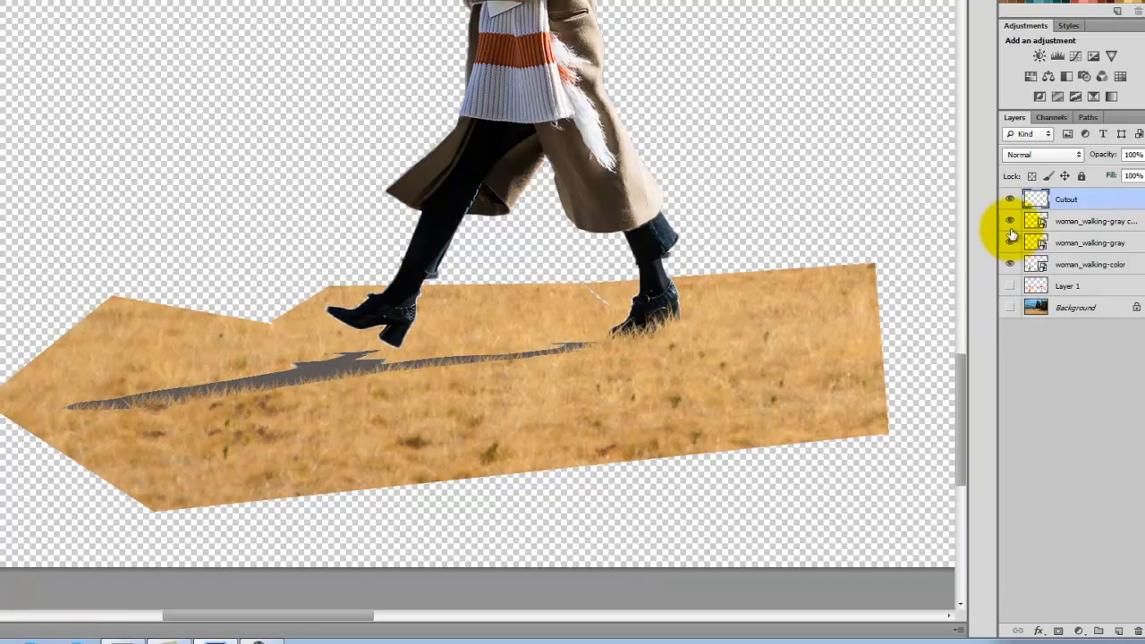
{"action": "left_click", "coordinate": [1009, 200]}
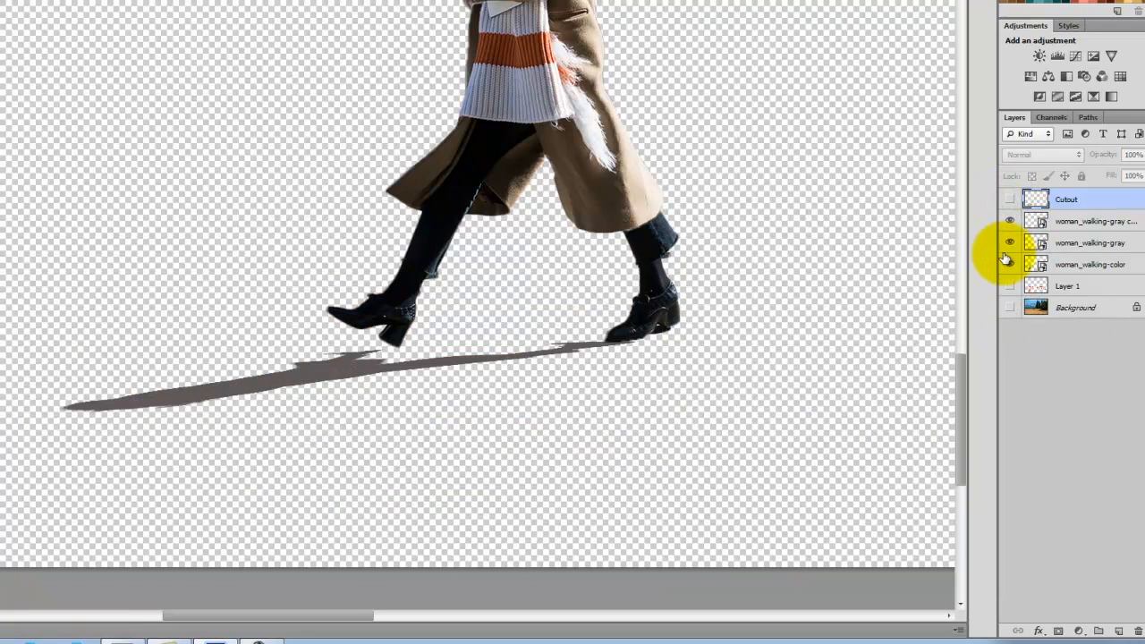
{"action": "left_click", "coordinate": [1009, 267]}
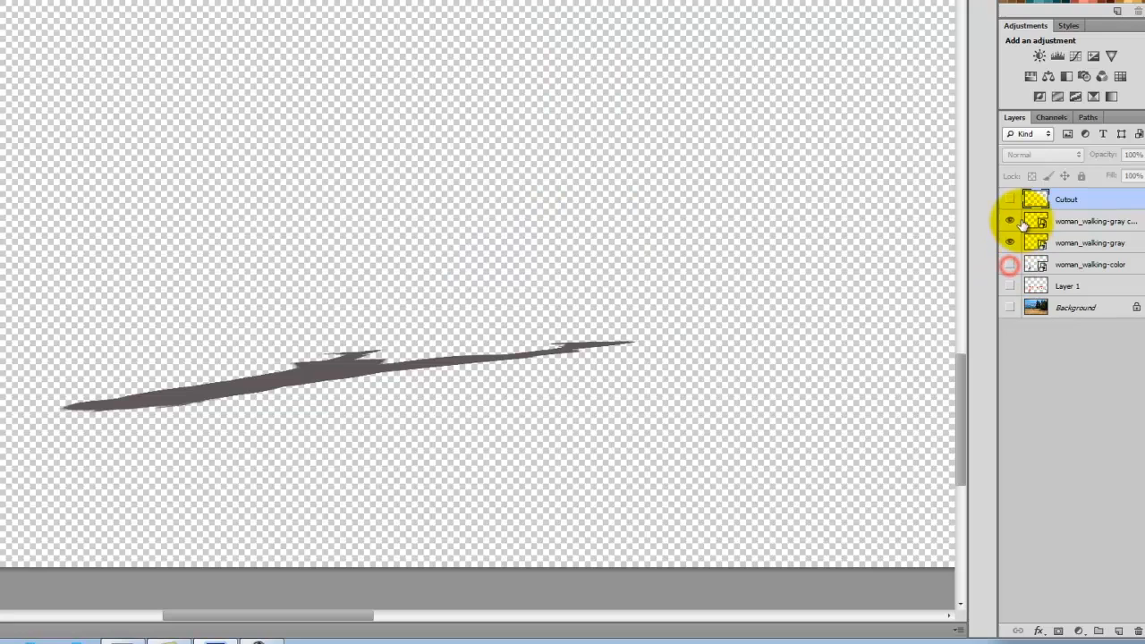
Delete the woman_walking-gray copy layer
{"action": "left_click", "coordinate": [1061, 221]}
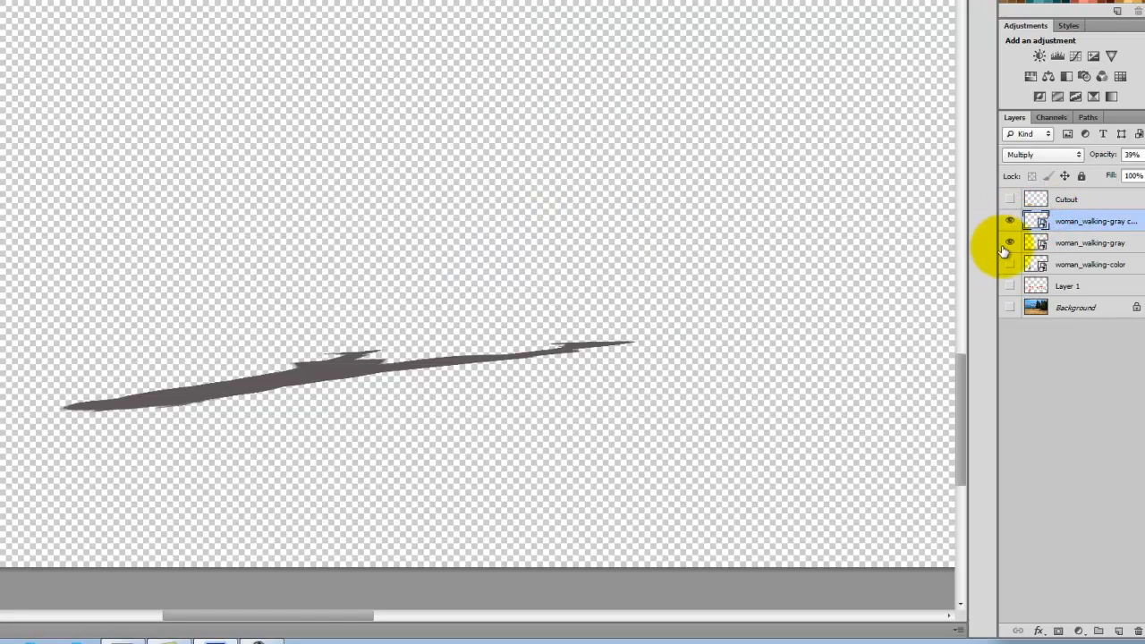
{"action": "left_click", "coordinate": [1060, 244]}
{"action": "left_click", "coordinate": [1096, 222]}
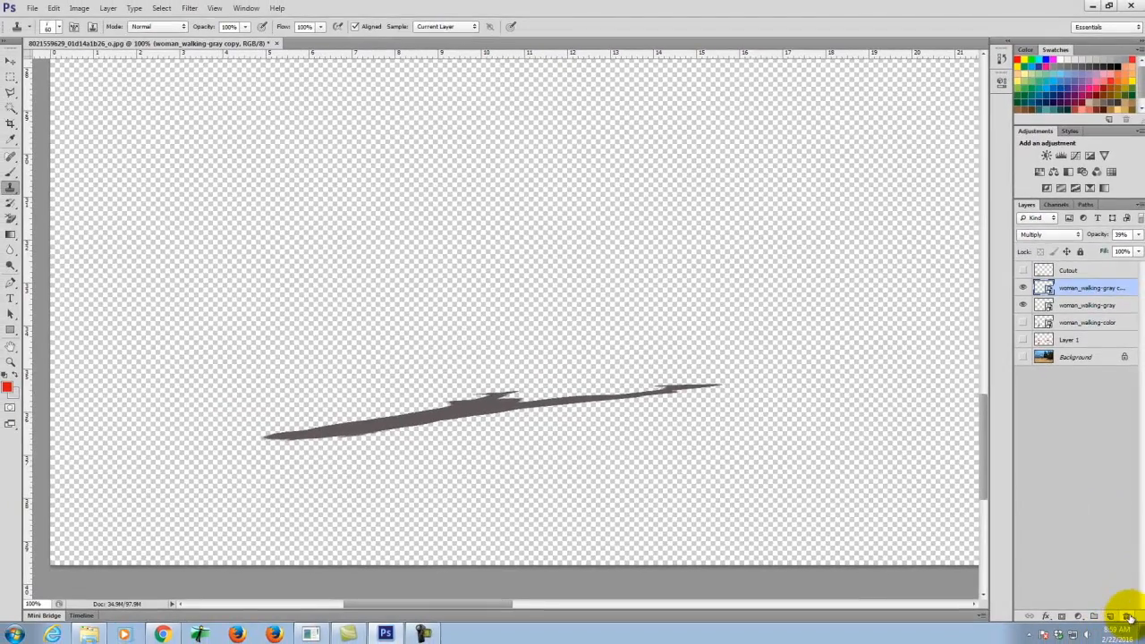
{"action": "left_click", "coordinate": [1128, 617]}
{"action": "left_click", "coordinate": [558, 231]}
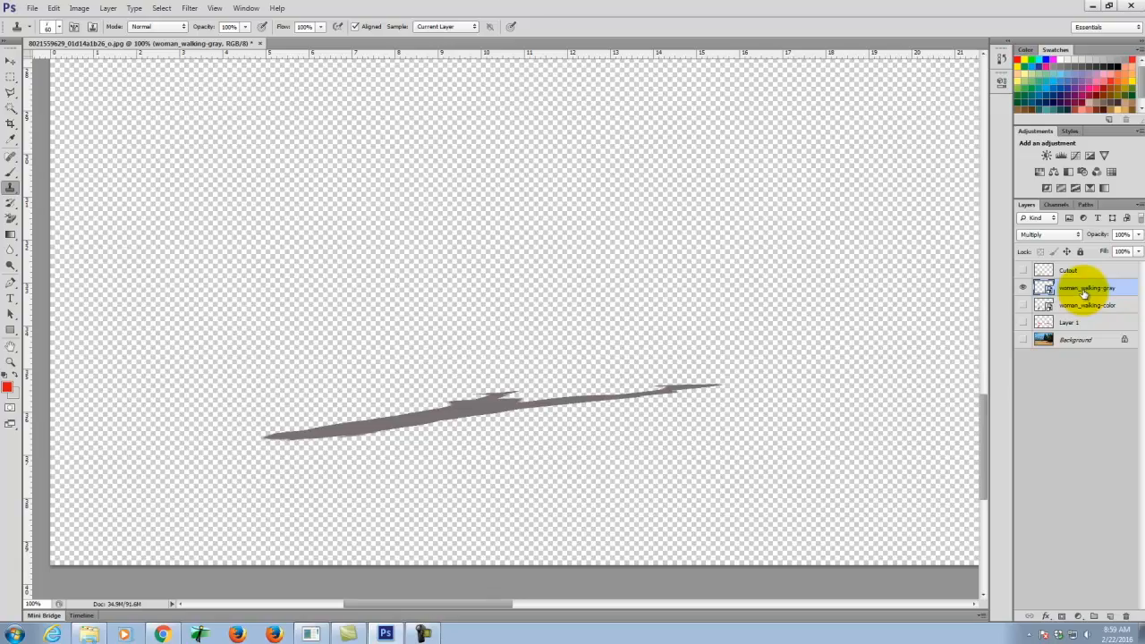
Rasterize the woman_walking-gray shadow layer
{"action": "key", "text": "ctrl+equal"}
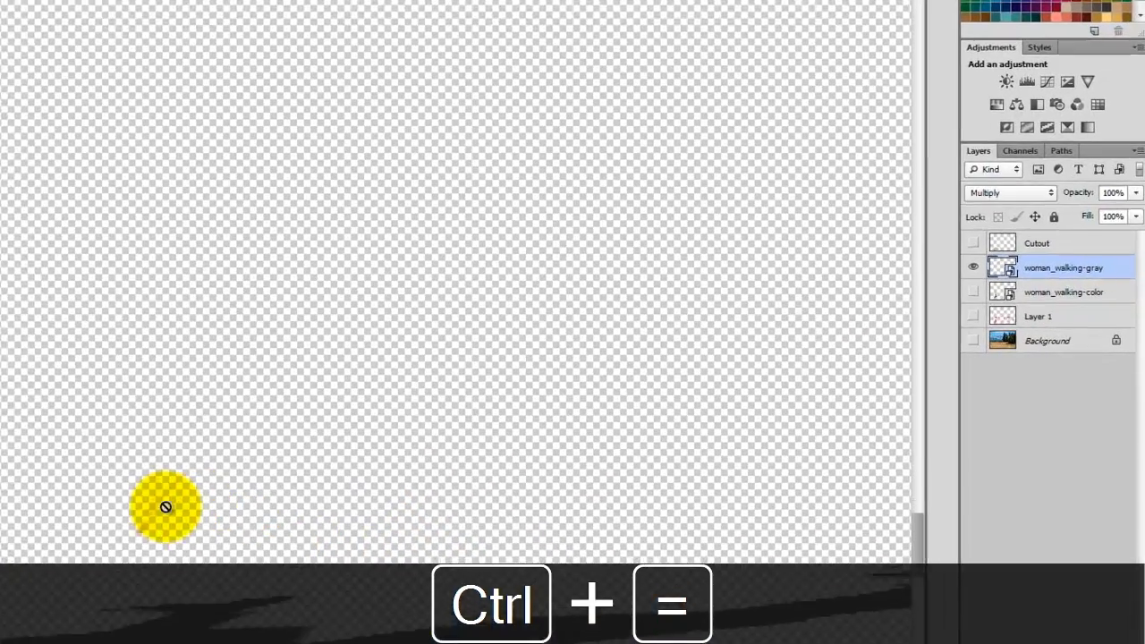
{"action": "key", "text": "space"}
{"action": "left_click_drag", "start_coordinate": [170, 317], "coordinate": [294, 110]}
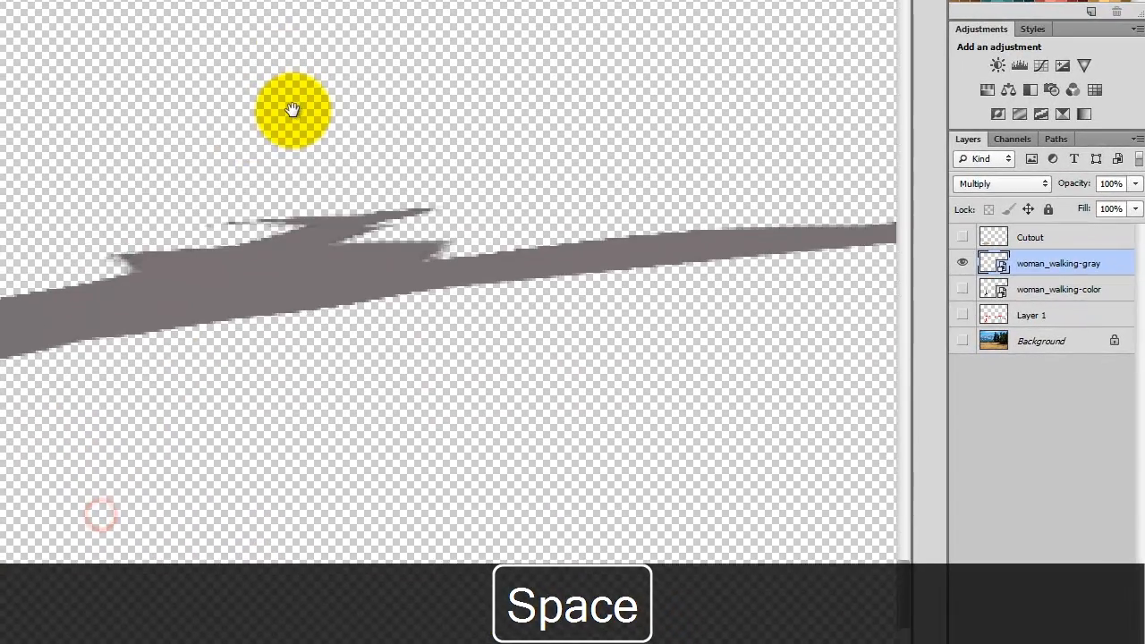
{"action": "left_click_drag", "start_coordinate": [96, 209], "coordinate": [391, 202]}
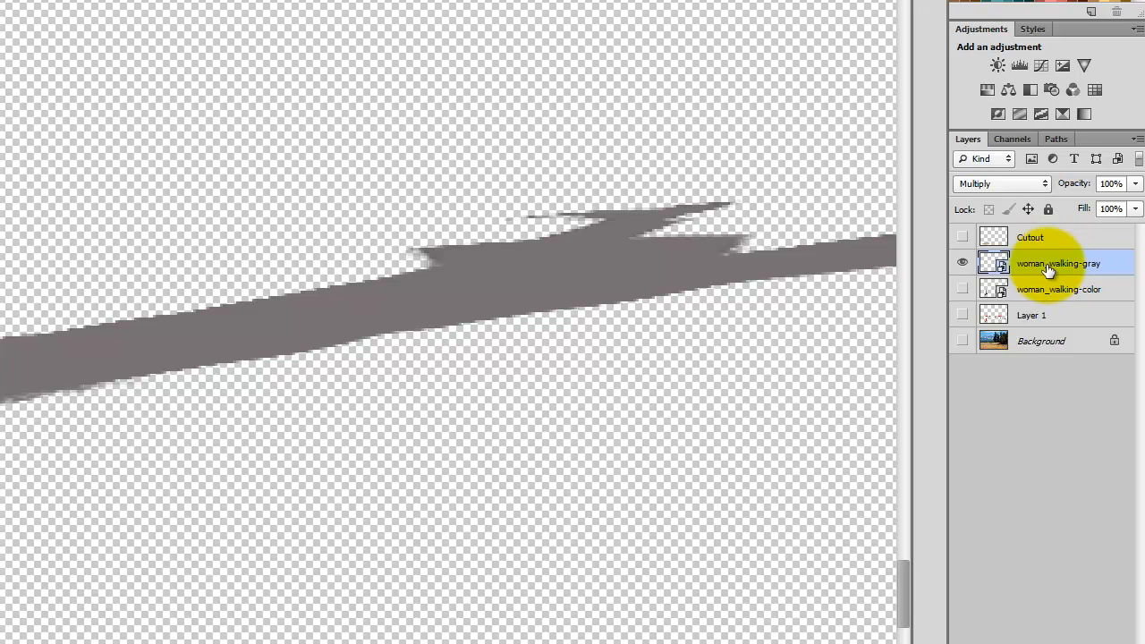
{"action": "right_click", "coordinate": [1046, 265]}
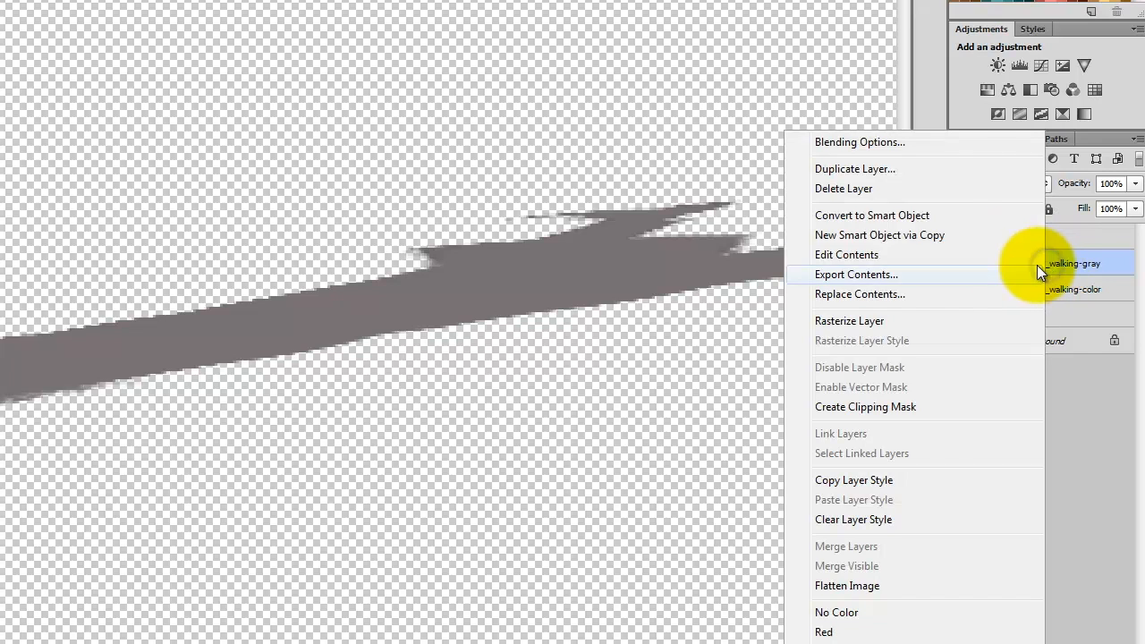
{"action": "left_click", "coordinate": [865, 323]}
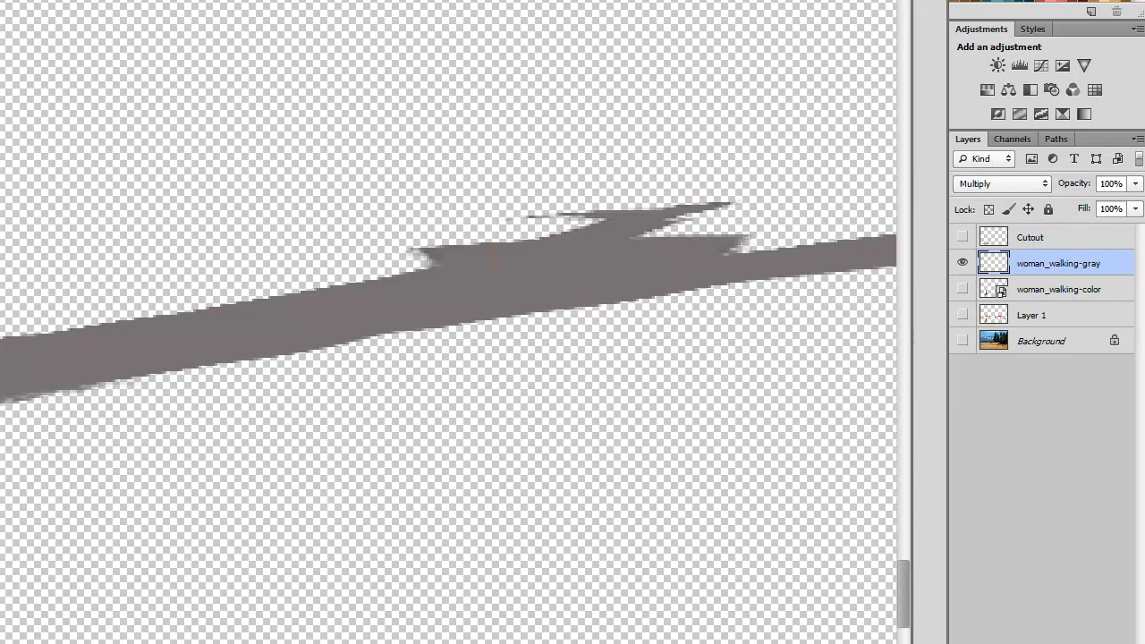
Clone gray grass blades from inside the shadow along the middle stretch of its upper edge
{"action": "left_click", "coordinate": [32, 347]}
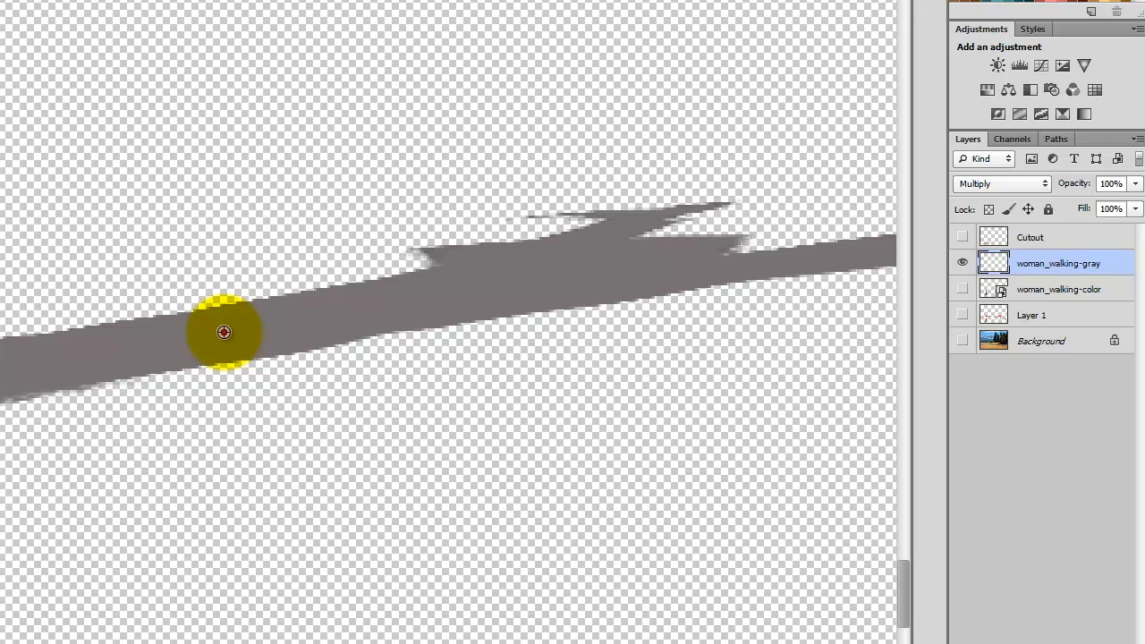
{"action": "left_click_drag", "start_coordinate": [223, 331], "coordinate": [294, 317]}
{"action": "key", "text": "bracketleft"}
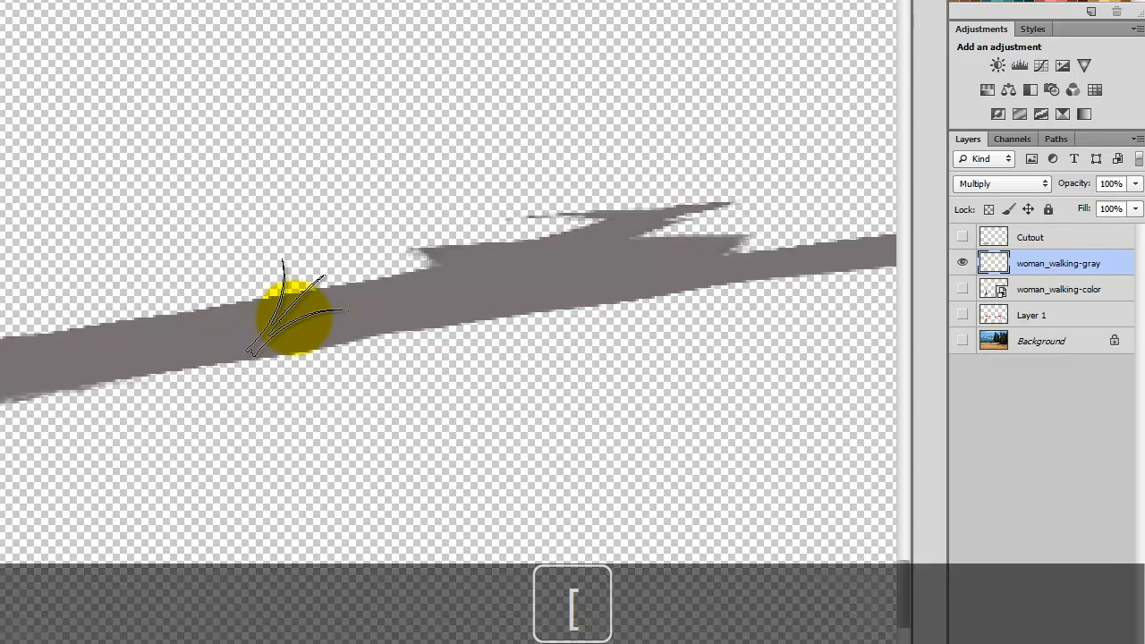
{"action": "left_click", "coordinate": [313, 311]}
{"action": "mouse_move", "coordinate": [323, 302]}
{"action": "left_mouse_down"}
{"action": "mouse_move", "coordinate": [332, 299]}
{"action": "mouse_move", "coordinate": [286, 297]}
{"action": "mouse_move", "coordinate": [446, 276]}
{"action": "mouse_move", "coordinate": [434, 270]}
{"action": "left_mouse_up"}
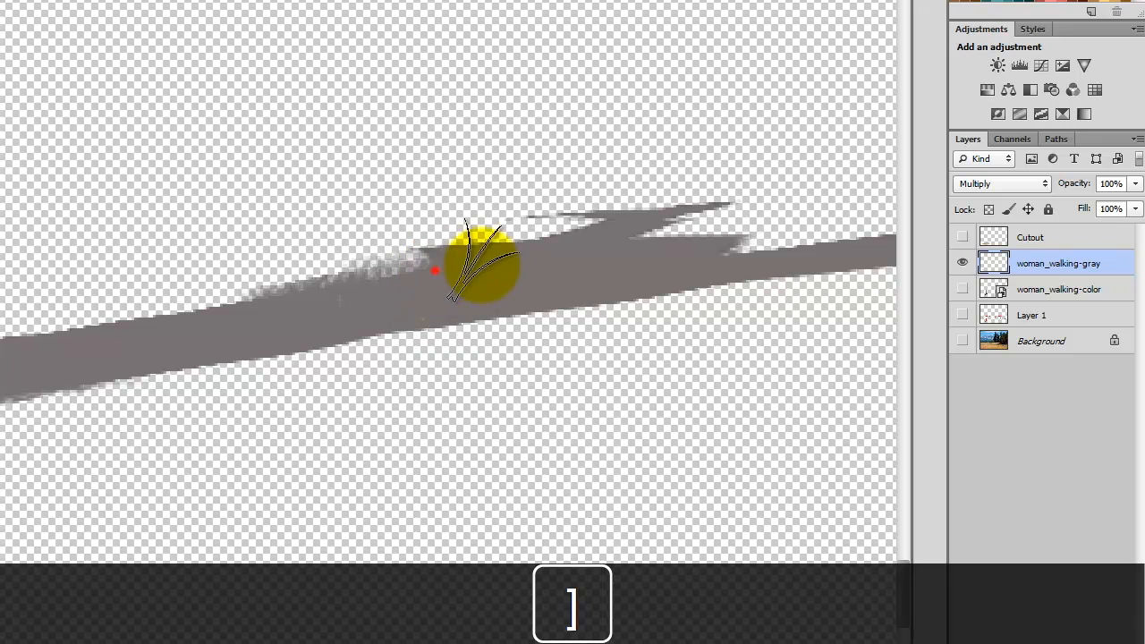
{"action": "mouse_move", "coordinate": [509, 267]}
{"action": "left_mouse_down"}
{"action": "mouse_move", "coordinate": [531, 263]}
{"action": "mouse_move", "coordinate": [485, 252]}
{"action": "left_mouse_up"}
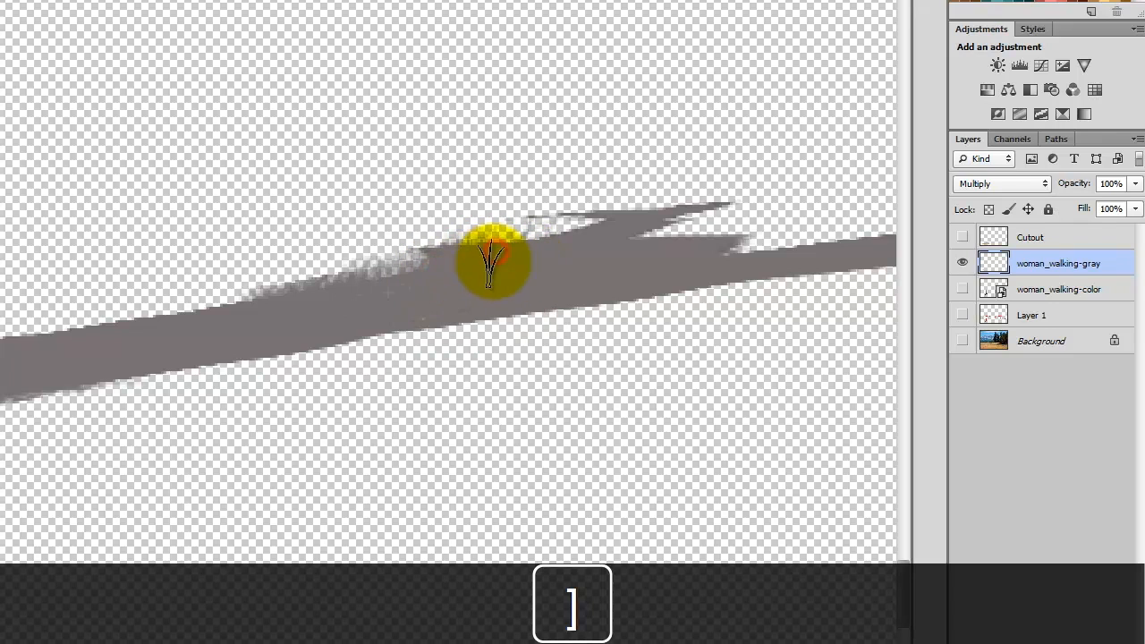
Adjust the Grass brush size, resample the shadow's gray and extend the cloned blades along the upper edge to the thin protruding streak
{"action": "key", "text": "bracketright"}
{"action": "key", "text": "bracketright"}
{"action": "key", "text": "bracketright"}
{"action": "key", "text": "bracketleft"}
{"action": "key", "text": "bracketleft"}
{"action": "key", "text": "bracketleft"}
{"action": "key", "text": "bracketleft"}
{"action": "key", "text": "bracketleft"}
{"action": "key", "text": "bracketleft"}
{"action": "key", "text": "bracketleft"}
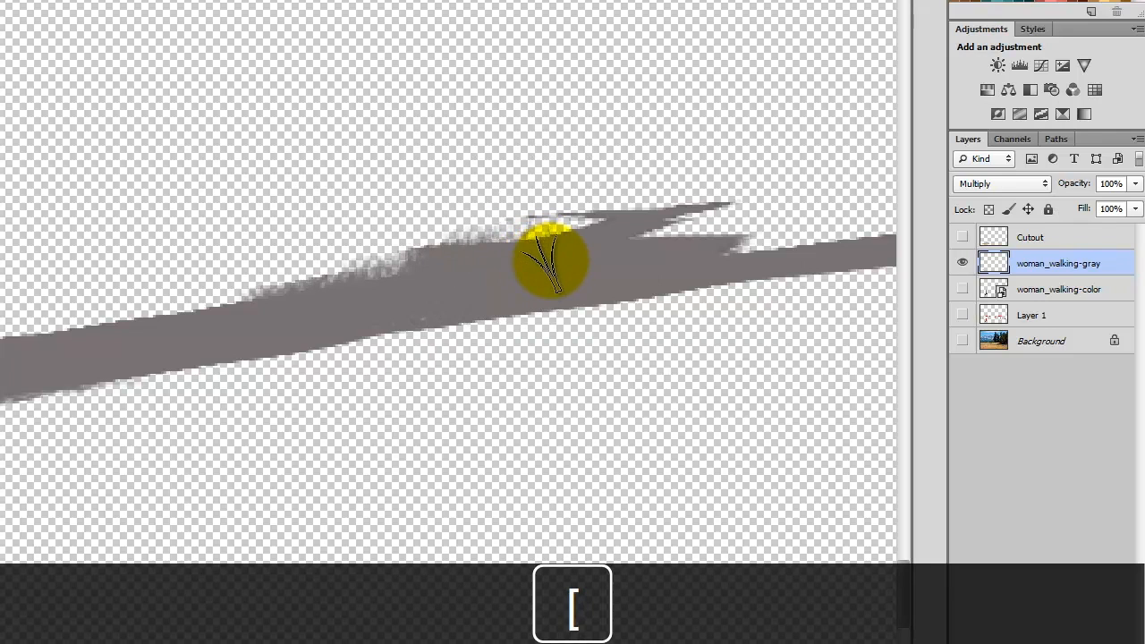
{"action": "left_click", "coordinate": [586, 265], "text": "alt"}
{"action": "left_click_drag", "start_coordinate": [565, 248], "coordinate": [590, 240]}
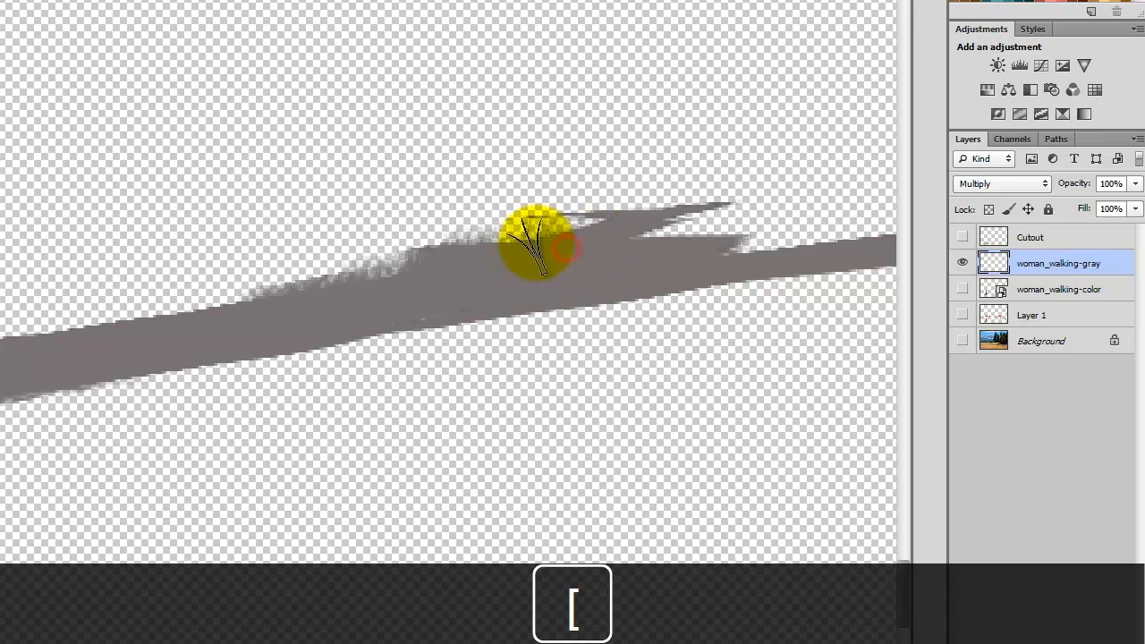
Clone gray grass blades along the rest of the shadow's upper edge, out to its pointed far end
{"action": "left_click", "coordinate": [140, 333], "text": "alt"}
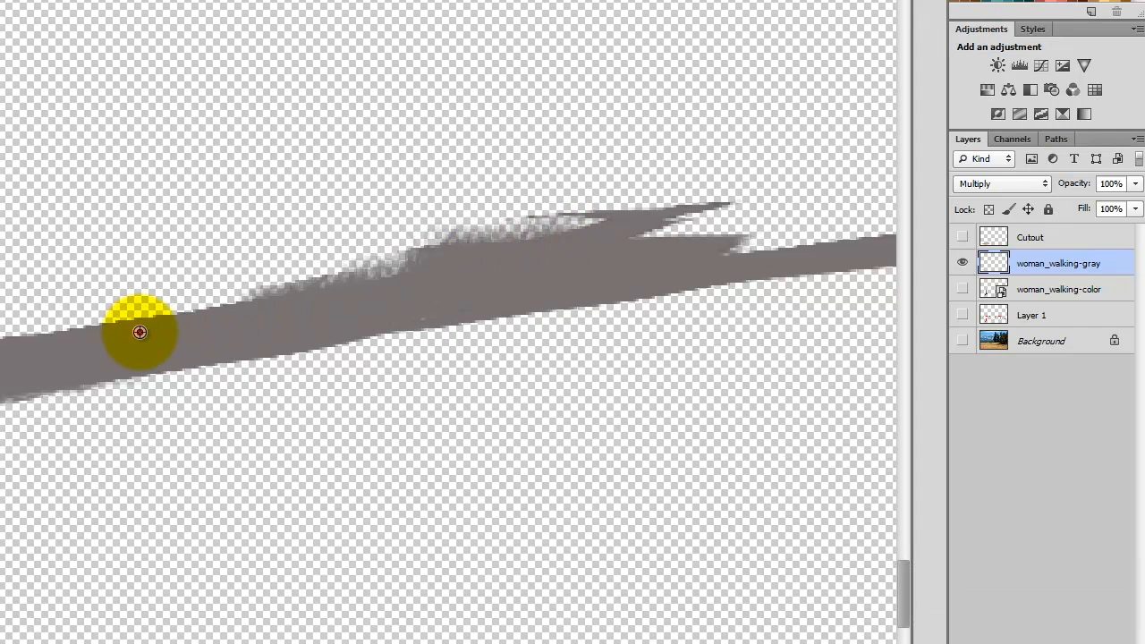
{"action": "left_click_drag", "start_coordinate": [465, 290], "coordinate": [492, 274]}
{"action": "mouse_move", "coordinate": [268, 309]}
{"action": "left_mouse_down"}
{"action": "mouse_move", "coordinate": [212, 308]}
{"action": "mouse_move", "coordinate": [137, 333]}
{"action": "mouse_move", "coordinate": [197, 326]}
{"action": "left_mouse_up"}
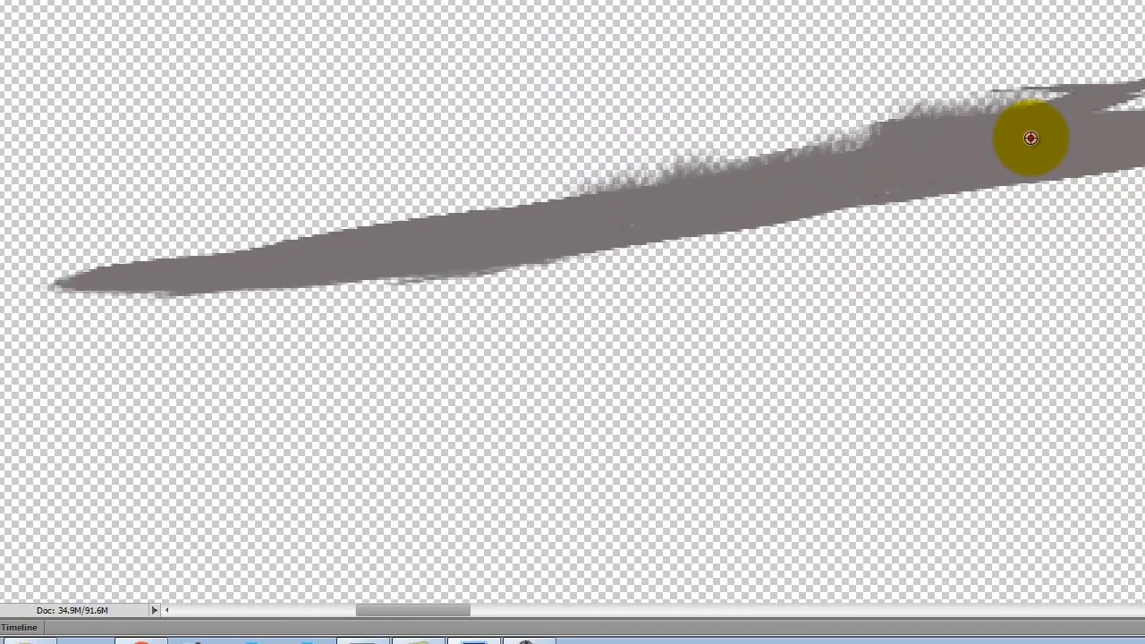
{"action": "mouse_move", "coordinate": [1029, 136]}
{"action": "left_mouse_down"}
{"action": "mouse_move", "coordinate": [849, 159]}
{"action": "mouse_move", "coordinate": [816, 174]}
{"action": "left_mouse_up"}
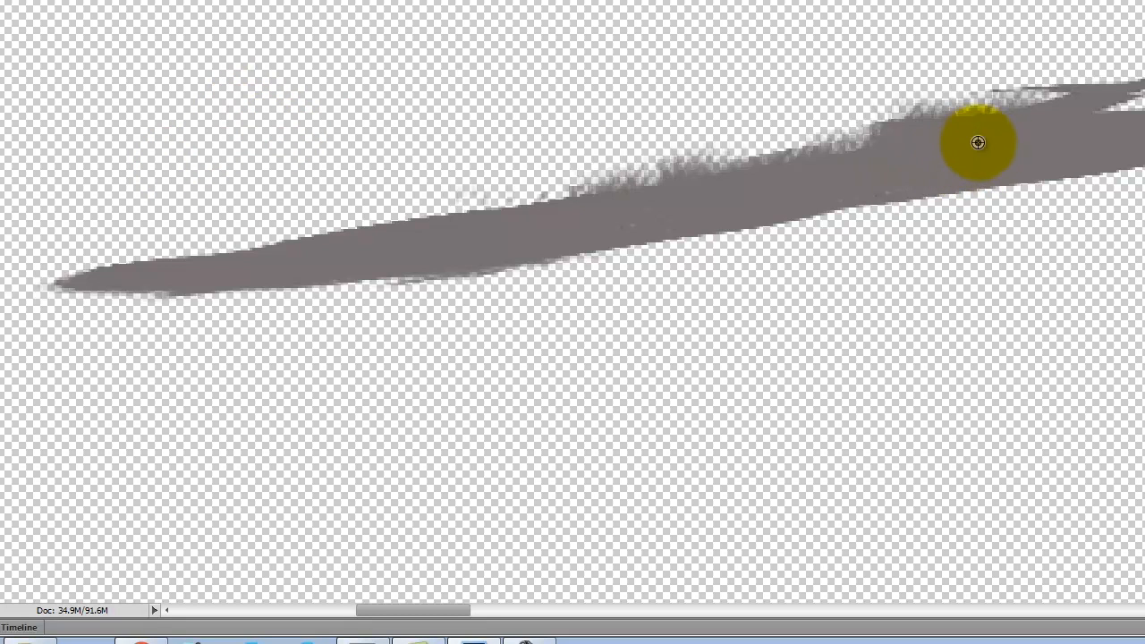
{"action": "mouse_move", "coordinate": [637, 188]}
{"action": "left_mouse_down"}
{"action": "mouse_move", "coordinate": [533, 213]}
{"action": "mouse_move", "coordinate": [523, 208]}
{"action": "mouse_move", "coordinate": [545, 198]}
{"action": "mouse_move", "coordinate": [441, 215]}
{"action": "mouse_move", "coordinate": [574, 219]}
{"action": "mouse_move", "coordinate": [158, 229]}
{"action": "mouse_move", "coordinate": [459, 224]}
{"action": "mouse_move", "coordinate": [377, 247]}
{"action": "mouse_move", "coordinate": [436, 235]}
{"action": "mouse_move", "coordinate": [326, 236]}
{"action": "mouse_move", "coordinate": [358, 240]}
{"action": "mouse_move", "coordinate": [444, 216]}
{"action": "mouse_move", "coordinate": [412, 231]}
{"action": "mouse_move", "coordinate": [480, 227]}
{"action": "mouse_move", "coordinate": [227, 249]}
{"action": "mouse_move", "coordinate": [262, 250]}
{"action": "mouse_move", "coordinate": [176, 267]}
{"action": "mouse_move", "coordinate": [196, 267]}
{"action": "mouse_move", "coordinate": [86, 255]}
{"action": "mouse_move", "coordinate": [110, 270]}
{"action": "mouse_move", "coordinate": [183, 267]}
{"action": "mouse_move", "coordinate": [260, 259]}
{"action": "mouse_move", "coordinate": [258, 247]}
{"action": "mouse_move", "coordinate": [333, 249]}
{"action": "mouse_move", "coordinate": [189, 260]}
{"action": "mouse_move", "coordinate": [228, 279]}
{"action": "mouse_move", "coordinate": [145, 295]}
{"action": "mouse_move", "coordinate": [224, 314]}
{"action": "mouse_move", "coordinate": [192, 304]}
{"action": "left_mouse_up"}
{"action": "left_click", "coordinate": [1035, 129], "text": "alt"}
{"action": "left_click", "coordinate": [1030, 140], "text": "alt"}
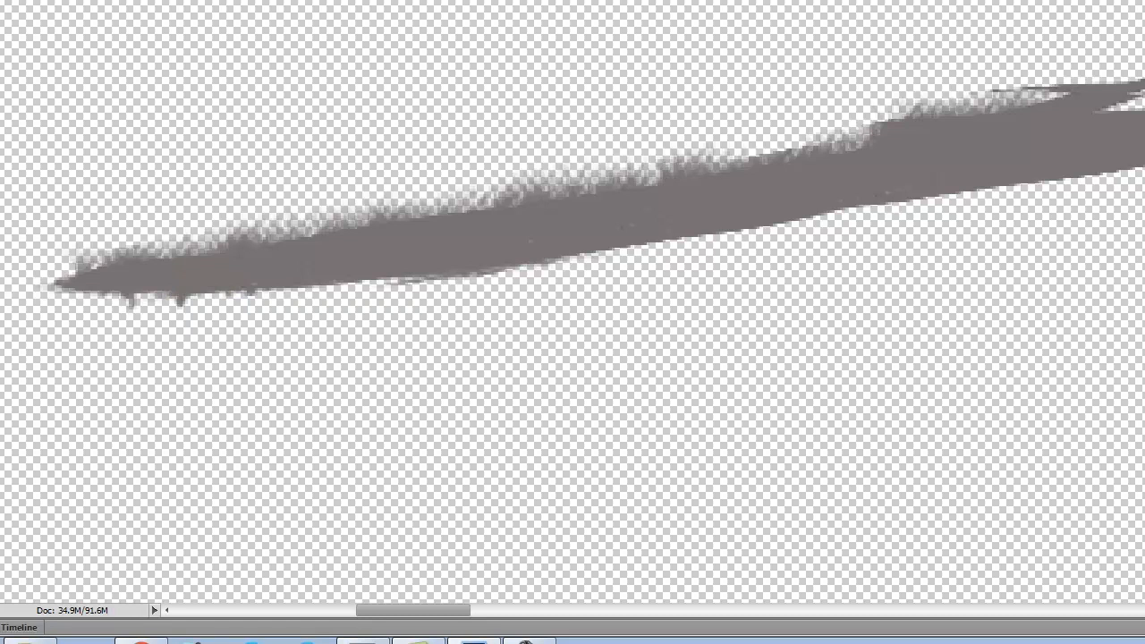
Erase the stray cloned blades beneath the shadow's pointed end
{"action": "right_click", "coordinate": [0, 34]}
{"action": "left_click", "coordinate": [4, 33]}
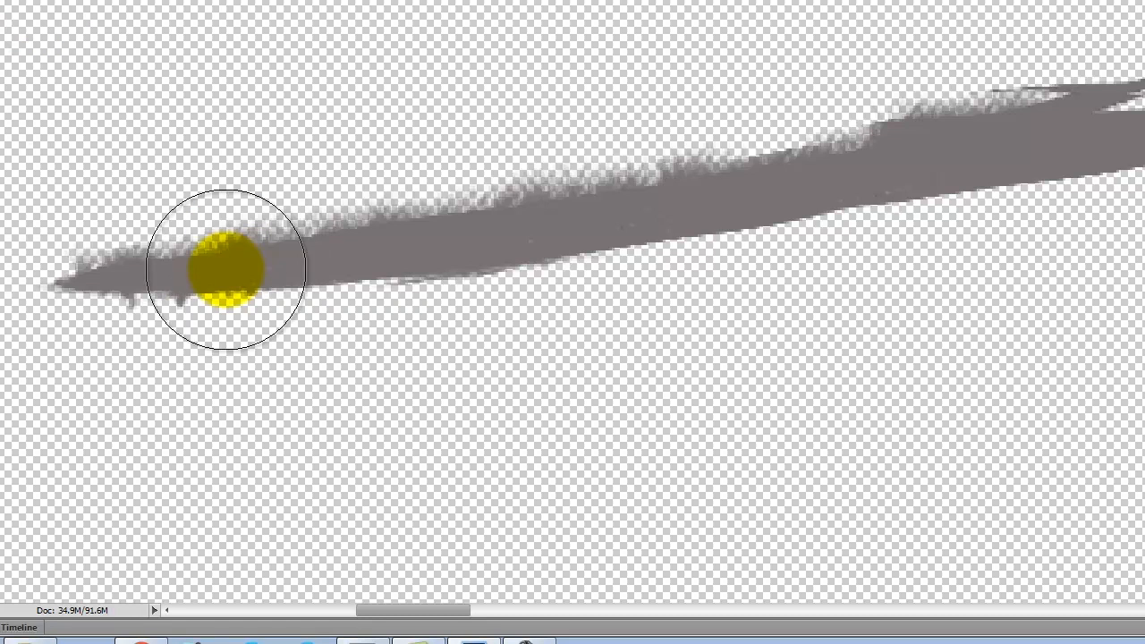
{"action": "mouse_move", "coordinate": [110, 378]}
{"action": "left_mouse_down"}
{"action": "mouse_move", "coordinate": [251, 380]}
{"action": "mouse_move", "coordinate": [245, 366]}
{"action": "left_mouse_up"}
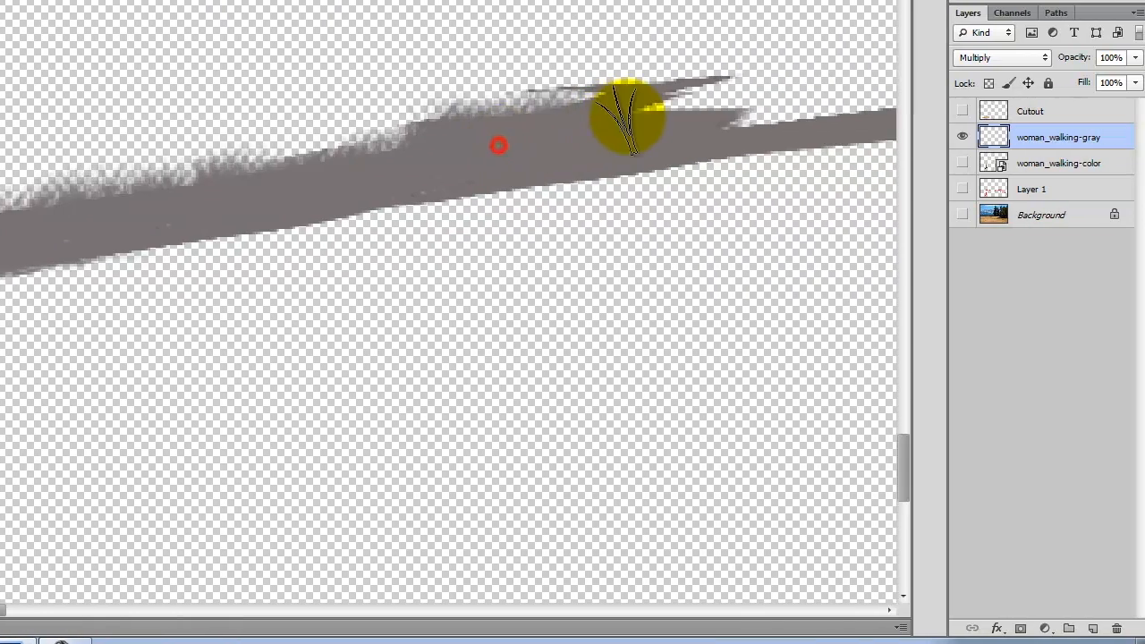
Clone blades over the shadow's protruding streak and erase the excess in its notch with a 5 px eraser
{"action": "mouse_move", "coordinate": [630, 116]}
{"action": "left_mouse_down"}
{"action": "mouse_move", "coordinate": [606, 94]}
{"action": "mouse_move", "coordinate": [662, 95]}
{"action": "mouse_move", "coordinate": [735, 69]}
{"action": "mouse_move", "coordinate": [639, 106]}
{"action": "mouse_move", "coordinate": [695, 108]}
{"action": "mouse_move", "coordinate": [647, 118]}
{"action": "left_mouse_up"}
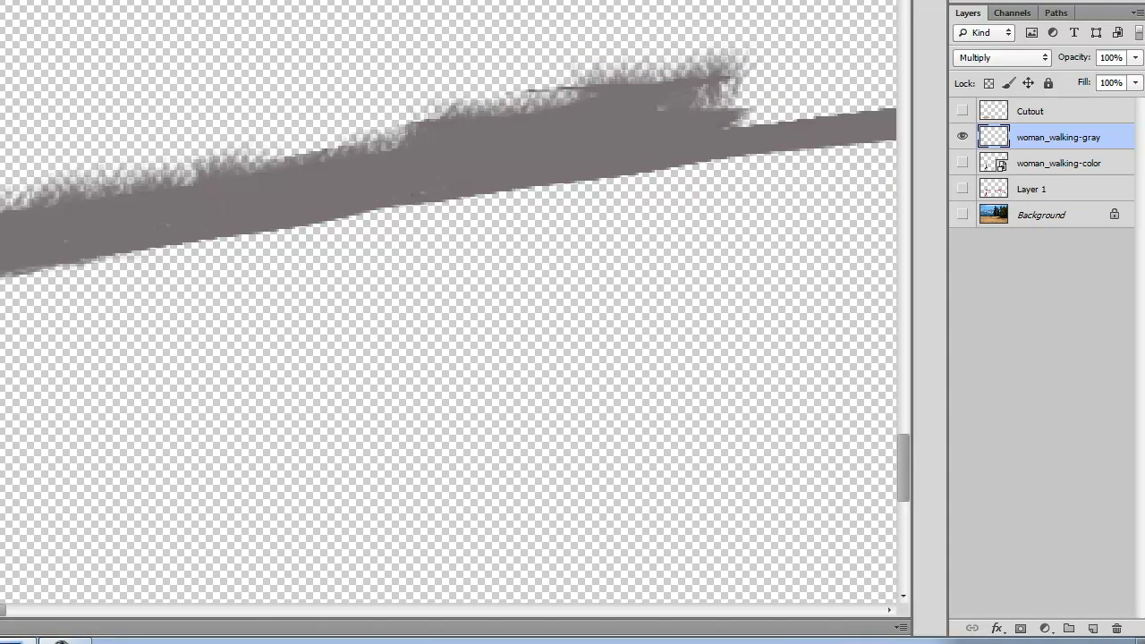
{"action": "key", "text": "bracketleft"}
{"action": "key", "text": "bracketleft"}
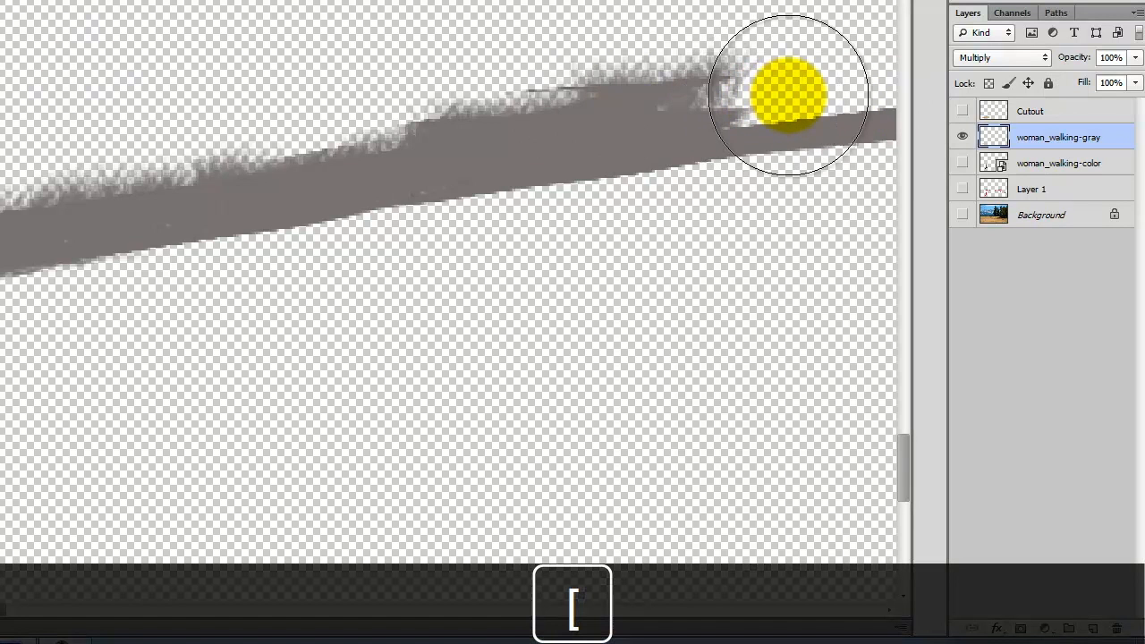
{"action": "key", "text": "bracketleft"}
{"action": "key", "text": "bracketleft"}
{"action": "key", "text": "bracketleft"}
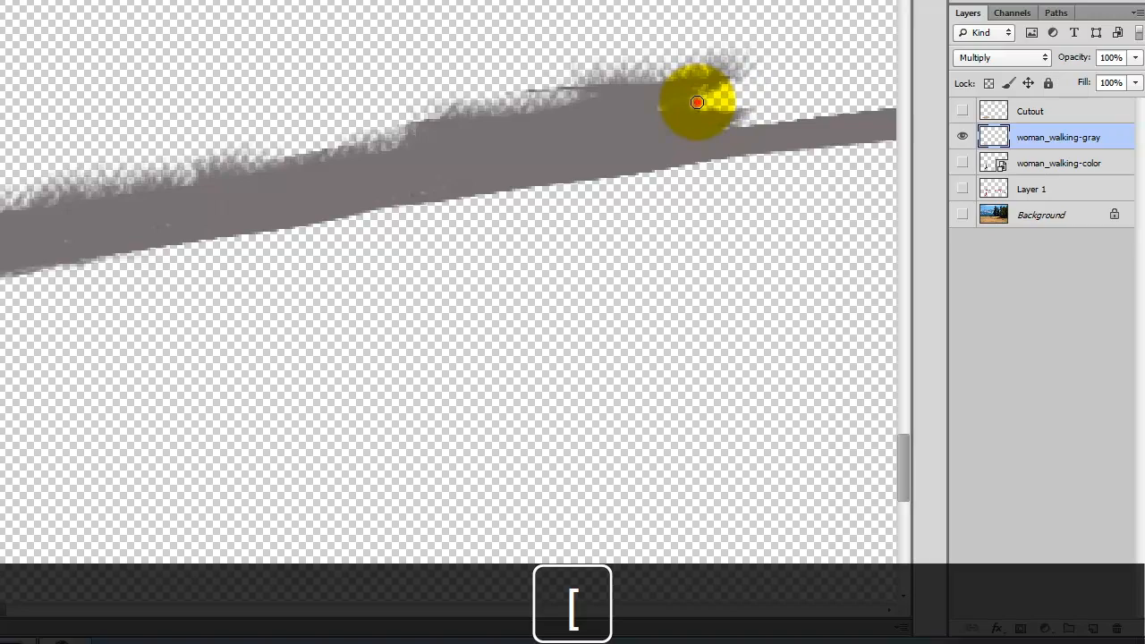
{"action": "left_click", "coordinate": [696, 102]}
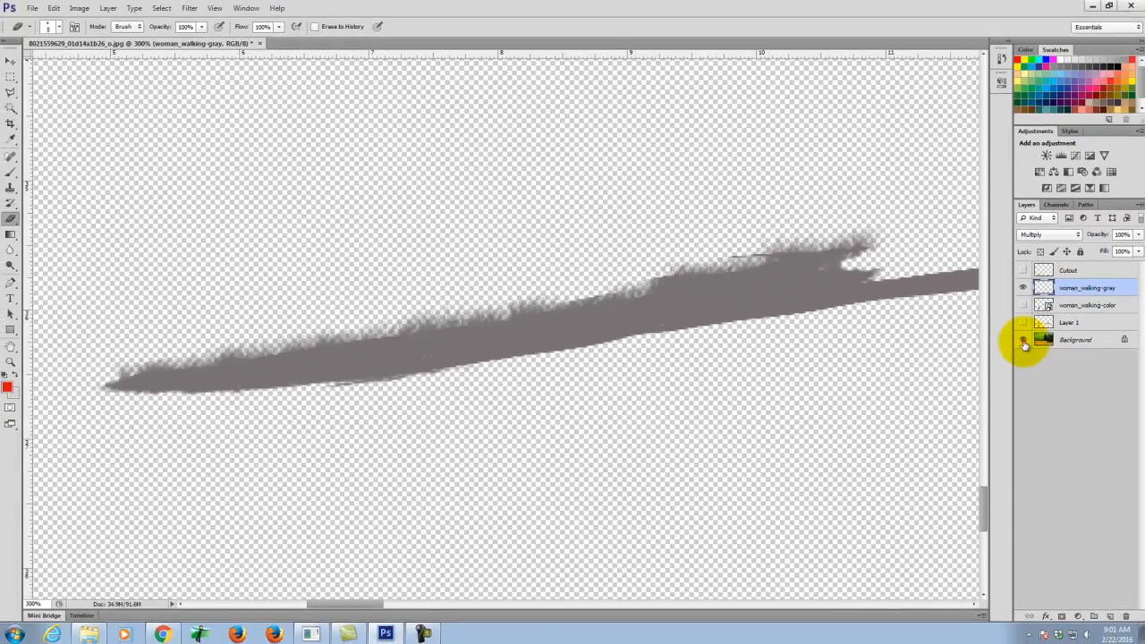
Show the Background and Cutout layers and place Cutout directly below woman_walking-gray in the layer stack
{"action": "left_click", "coordinate": [962, 218]}
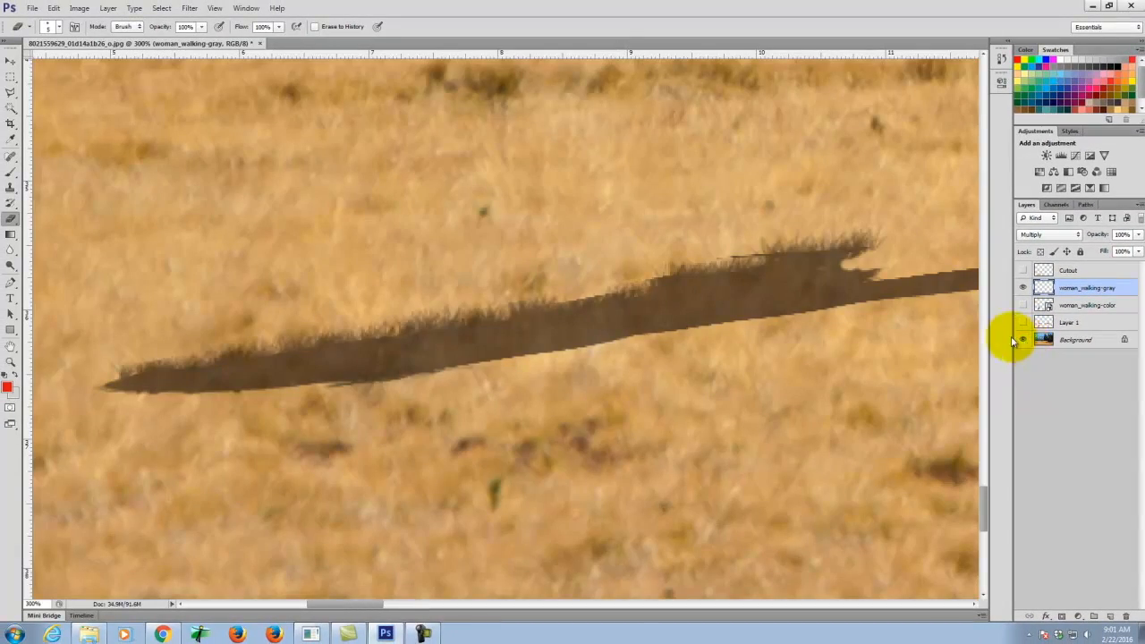
{"action": "left_click", "coordinate": [1022, 270]}
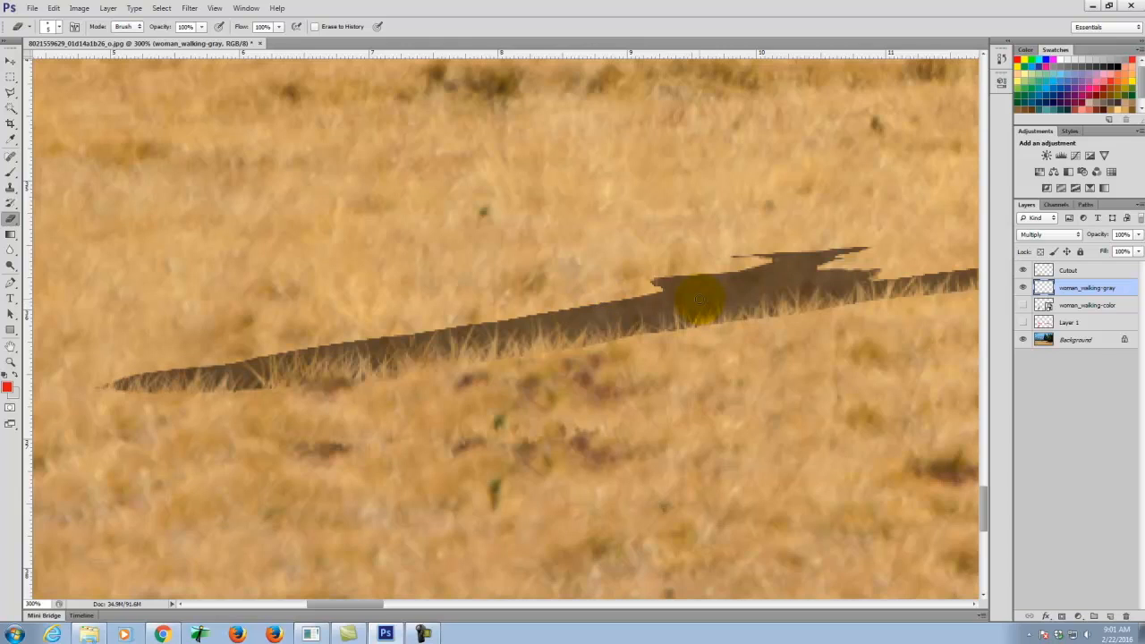
{"action": "left_click", "coordinate": [1084, 271]}
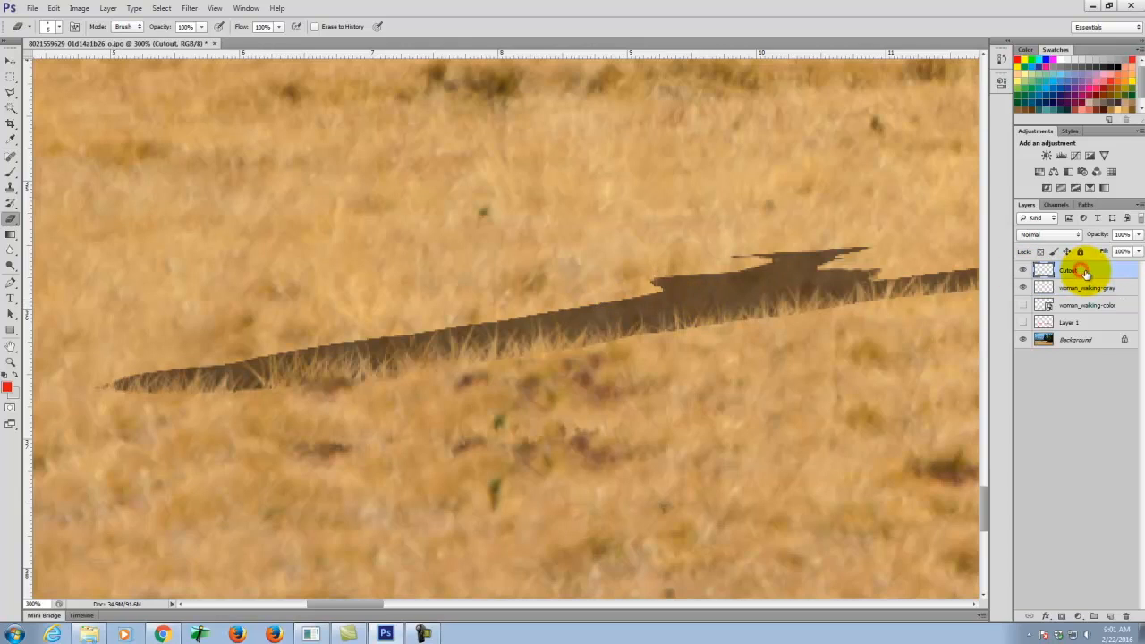
{"action": "left_click_drag", "start_coordinate": [1077, 288], "coordinate": [1078, 295]}
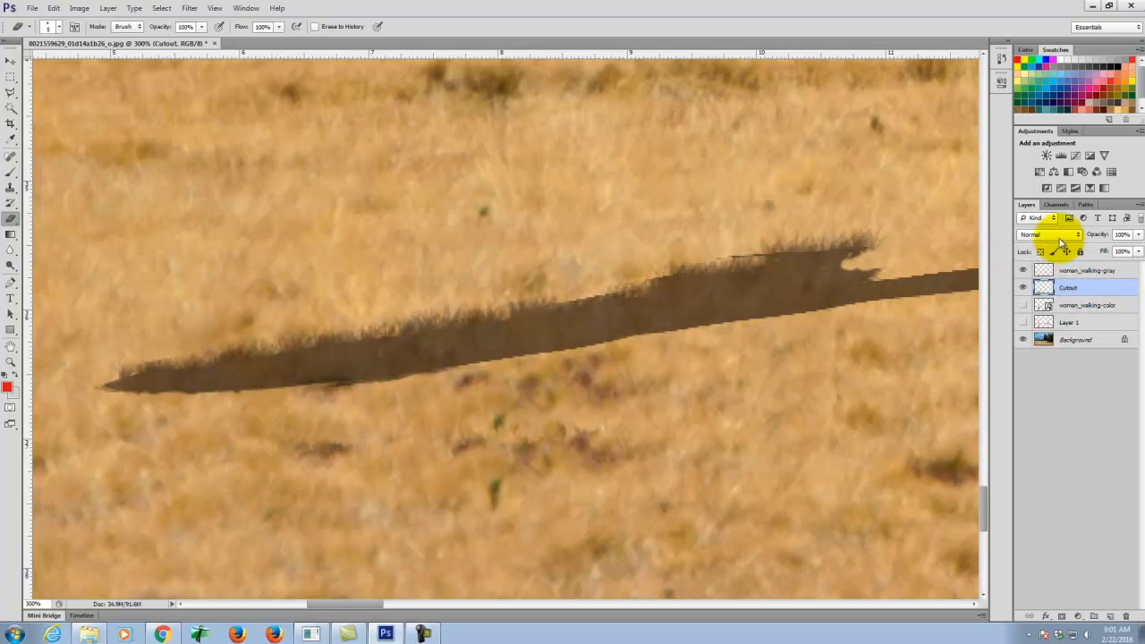
Show the woman_walking-color layer, leaving Layer 1 hidden and Cutout in Normal blend mode
{"action": "left_click", "coordinate": [1022, 305]}
{"action": "left_click", "coordinate": [1022, 322]}
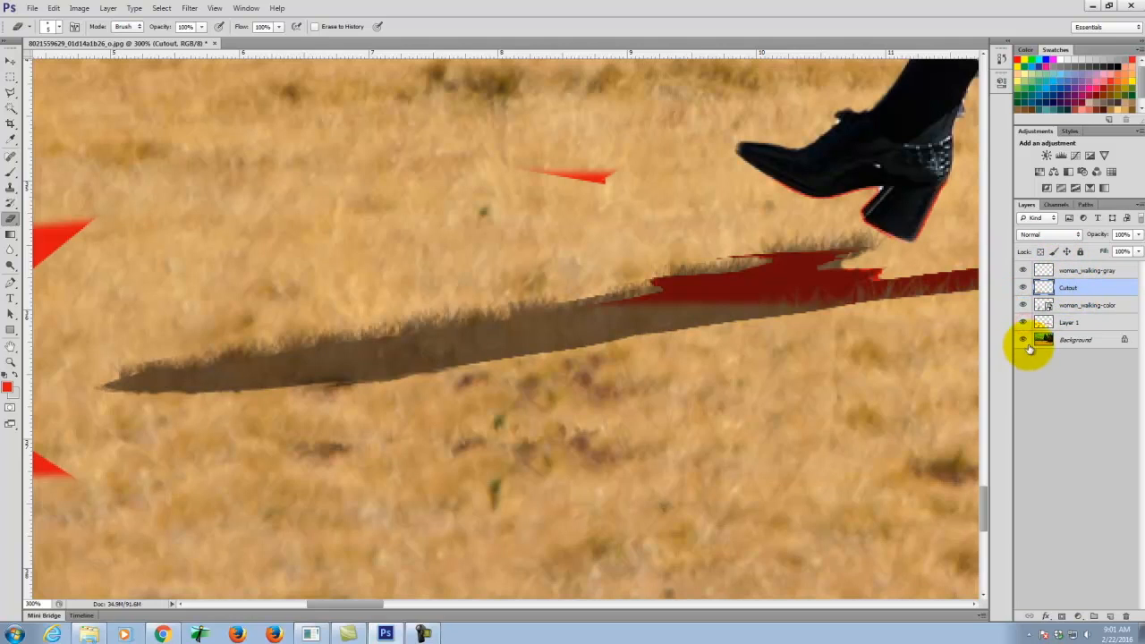
{"action": "left_click", "coordinate": [1022, 322]}
{"action": "left_click", "coordinate": [1047, 234]}
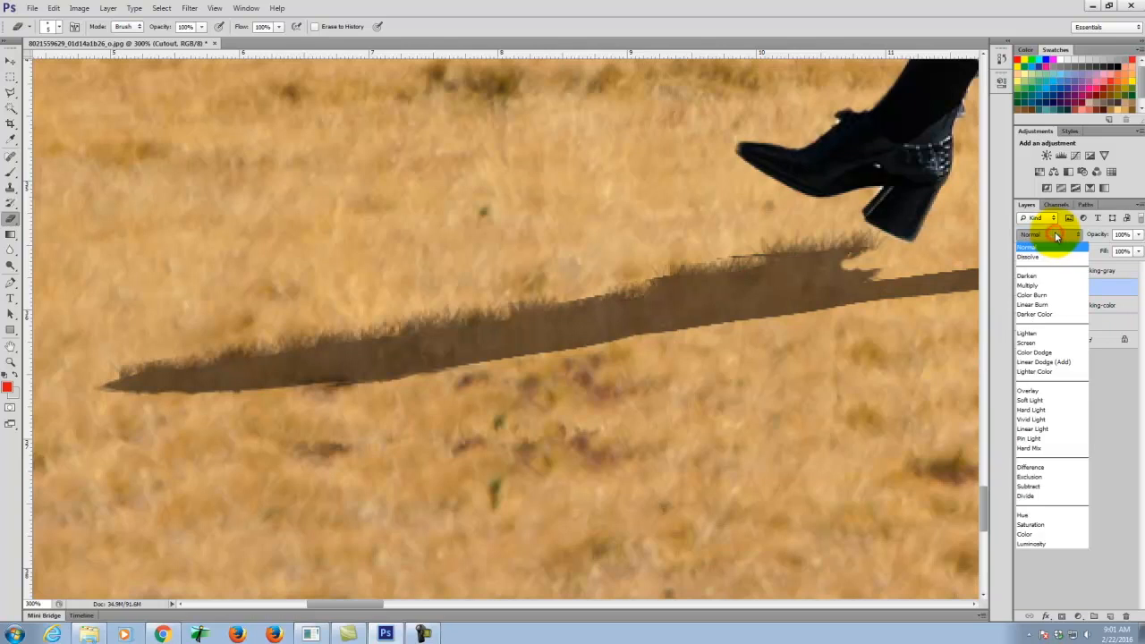
{"action": "left_click", "coordinate": [1116, 286]}
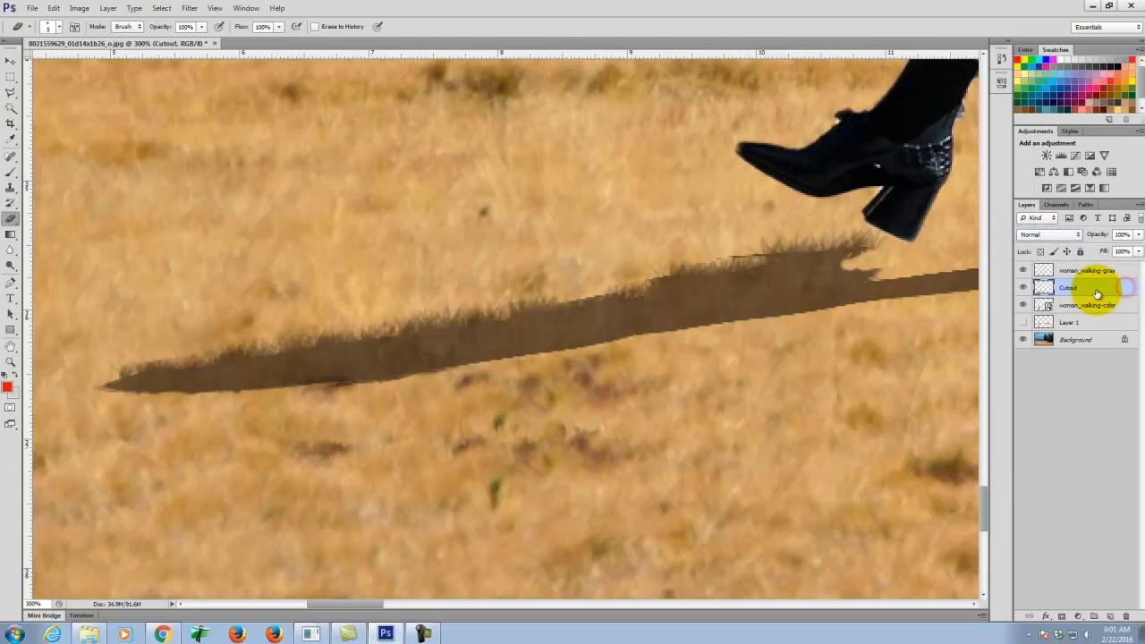
Set the woman_walking-gray layer's blend mode to Multiply
{"action": "left_click", "coordinate": [1070, 270]}
{"action": "left_click", "coordinate": [1055, 235]}
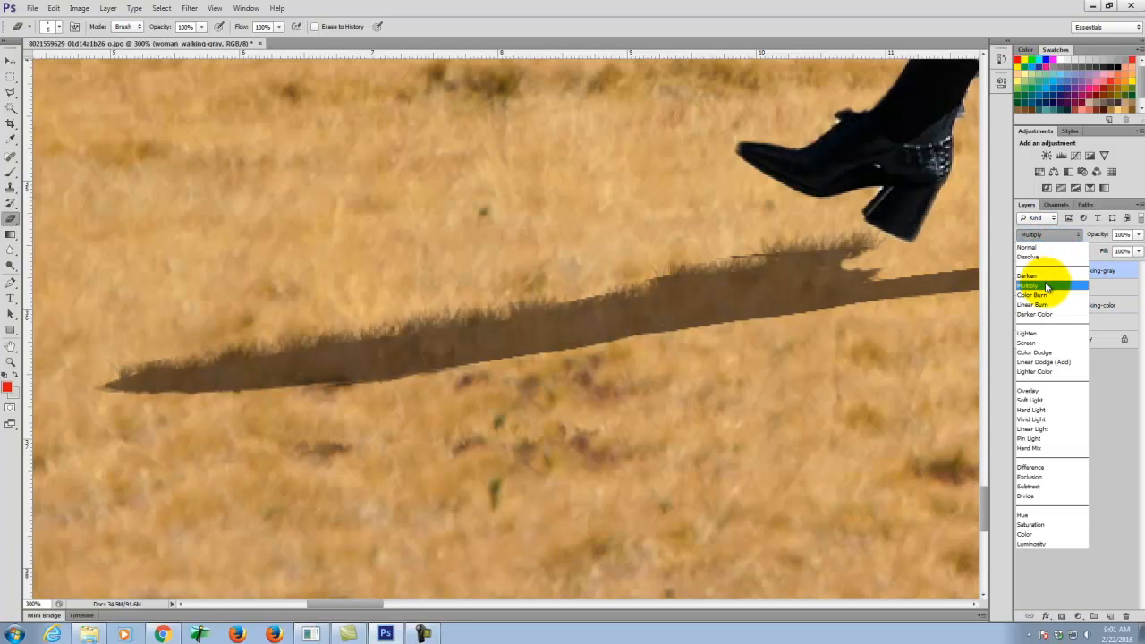
{"action": "left_click", "coordinate": [1047, 286]}
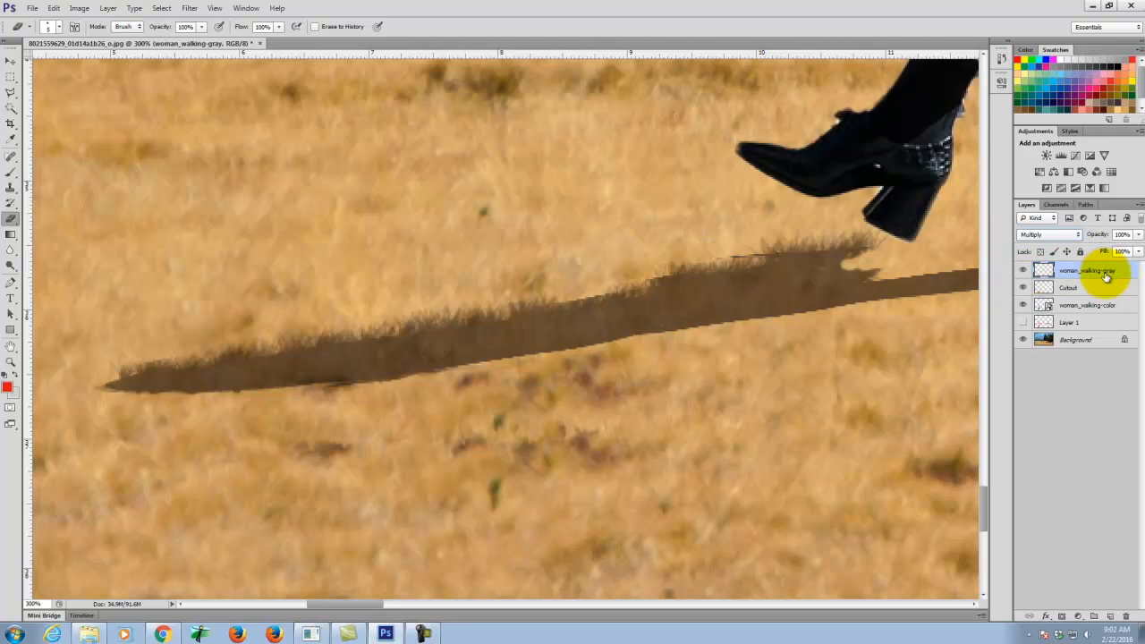
With woman_walking-gray and Background hidden, erase the Cutout layer's grass above the shadow gap using a larger eraser, keeping the lower blade edge
{"action": "left_click", "coordinate": [1072, 285]}
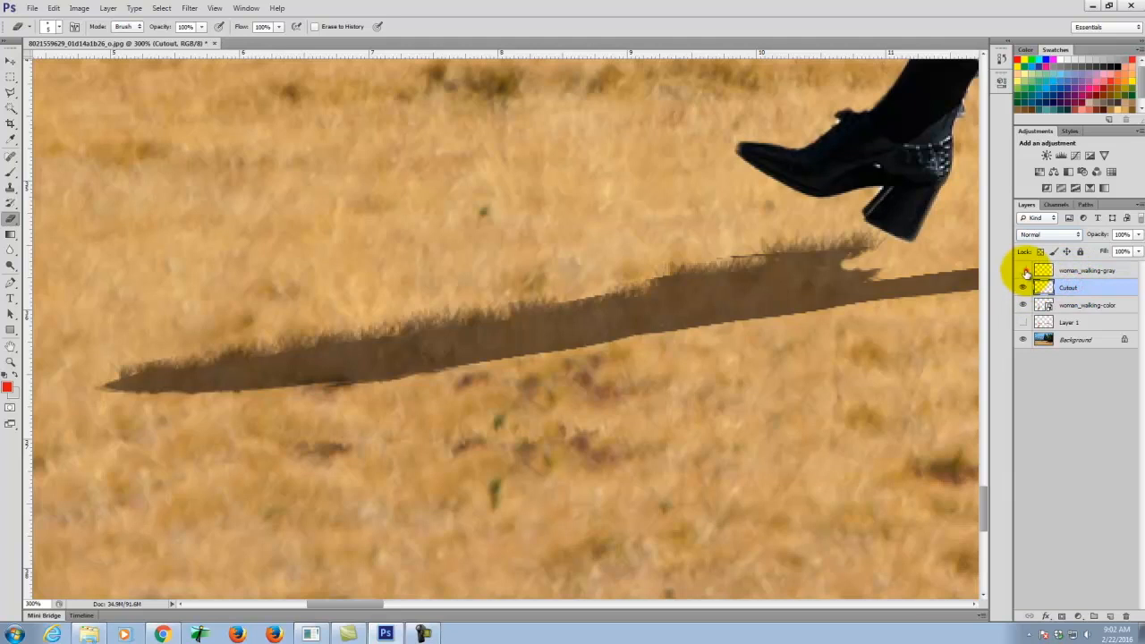
{"action": "left_click", "coordinate": [1024, 270]}
{"action": "left_click", "coordinate": [1022, 340]}
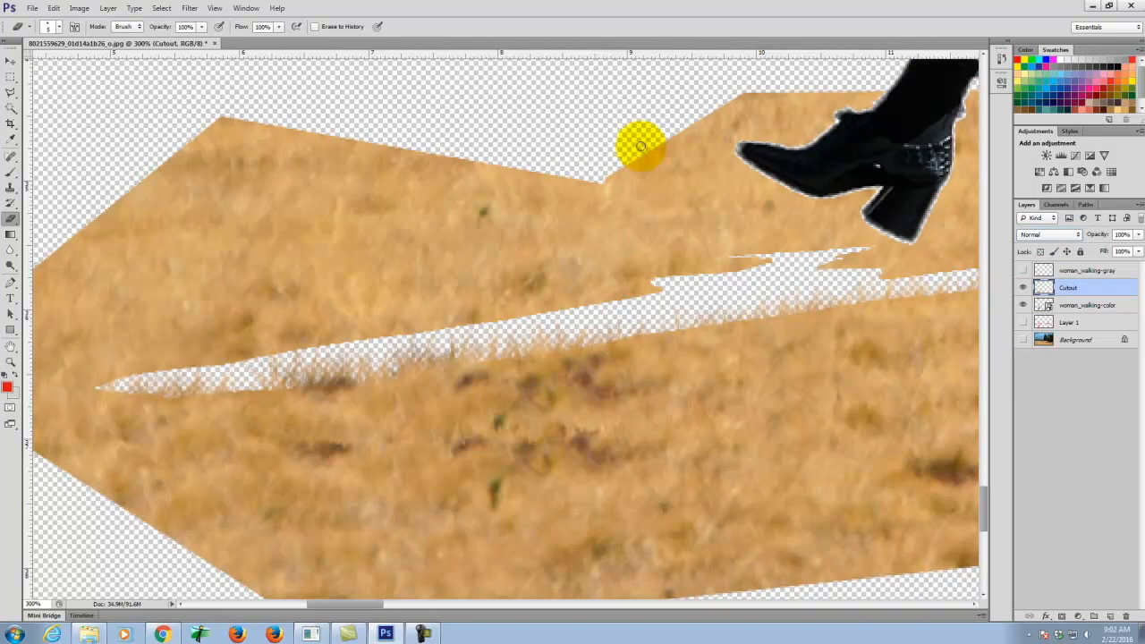
{"action": "left_click", "coordinate": [12, 93]}
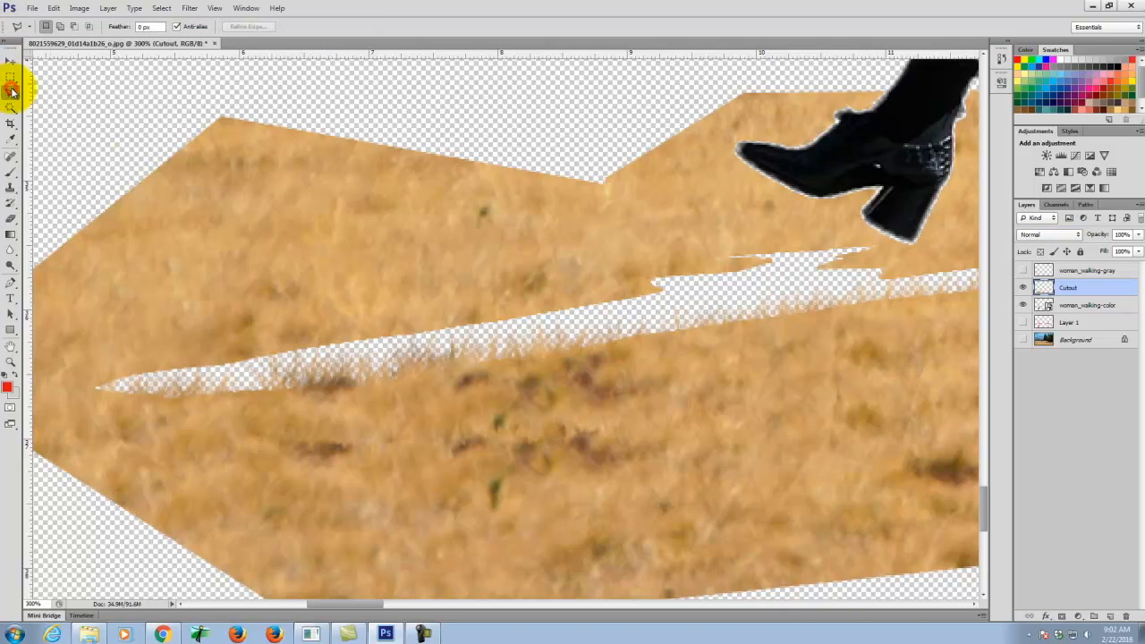
{"action": "left_click", "coordinate": [11, 221]}
{"action": "key", "text": "bracketright"}
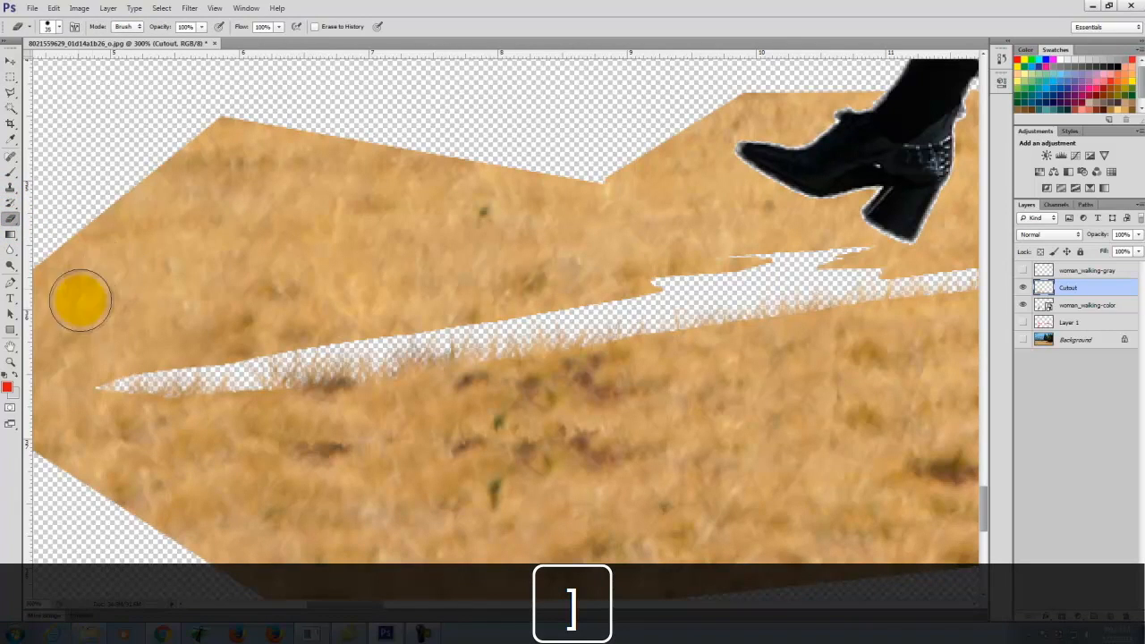
{"action": "mouse_move", "coordinate": [117, 347]}
{"action": "left_mouse_down"}
{"action": "mouse_move", "coordinate": [210, 347]}
{"action": "mouse_move", "coordinate": [332, 316]}
{"action": "mouse_move", "coordinate": [818, 250]}
{"action": "mouse_move", "coordinate": [846, 257]}
{"action": "mouse_move", "coordinate": [488, 258]}
{"action": "mouse_move", "coordinate": [173, 310]}
{"action": "mouse_move", "coordinate": [161, 328]}
{"action": "left_mouse_up"}
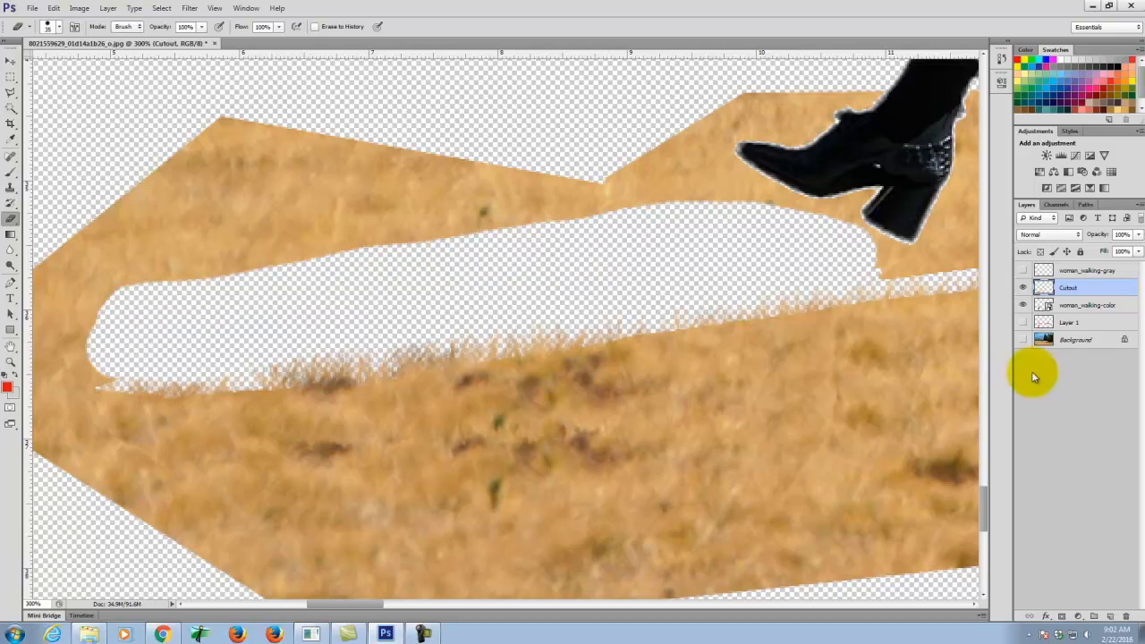
Show the woman_walking-gray and Background layers again, keeping woman_walking-color visible and Layer 1 hidden
{"action": "left_click", "coordinate": [1024, 341]}
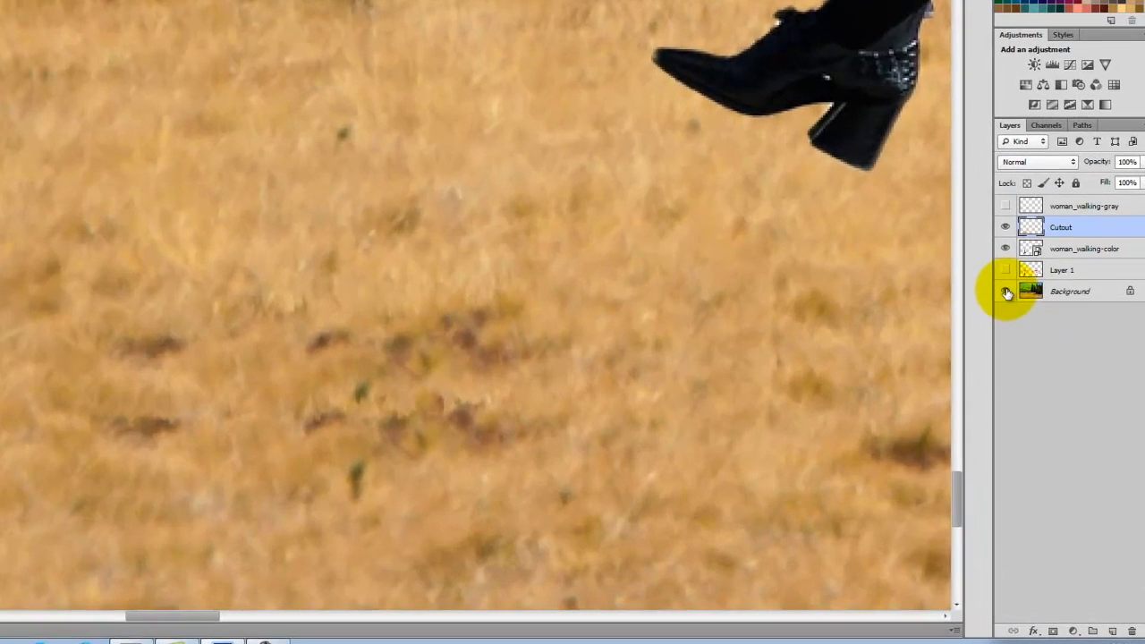
{"action": "left_click", "coordinate": [1024, 340]}
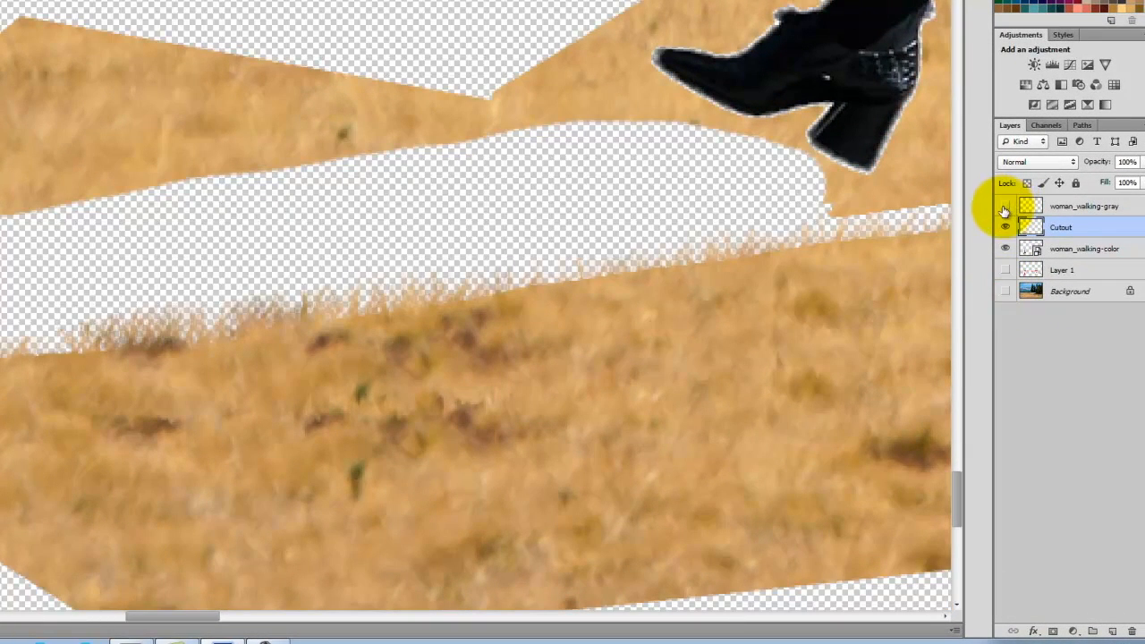
{"action": "left_click", "coordinate": [1005, 206]}
{"action": "left_click", "coordinate": [1005, 249]}
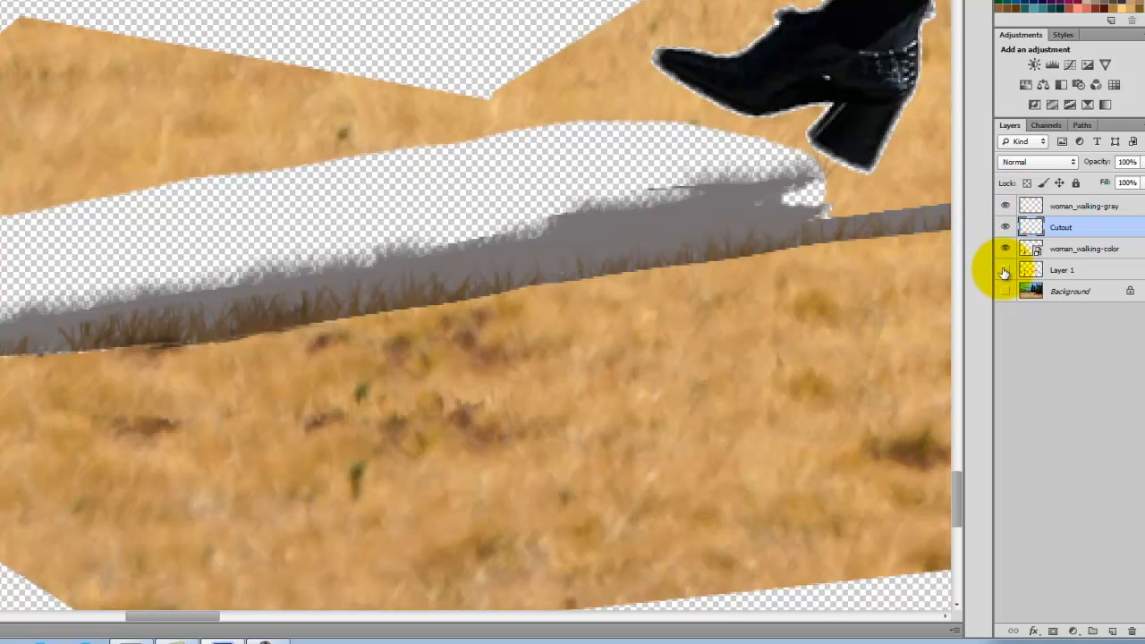
{"action": "left_click", "coordinate": [1005, 291]}
{"action": "left_click", "coordinate": [1004, 259]}
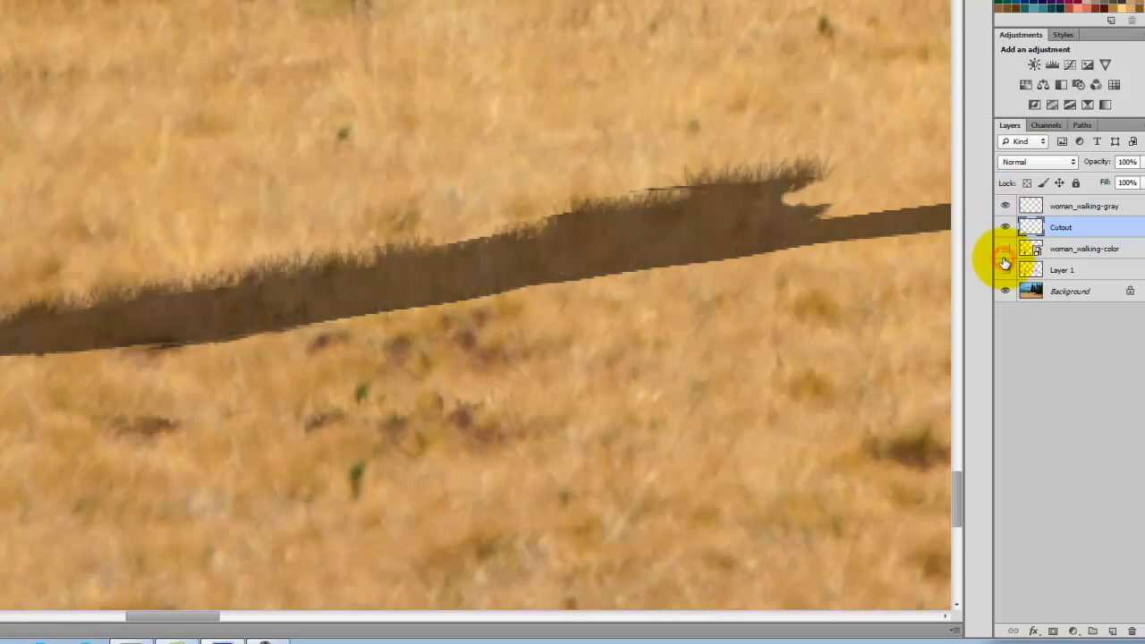
{"action": "left_click", "coordinate": [1003, 256]}
{"action": "left_click", "coordinate": [1005, 271]}
{"action": "left_click", "coordinate": [1005, 271]}
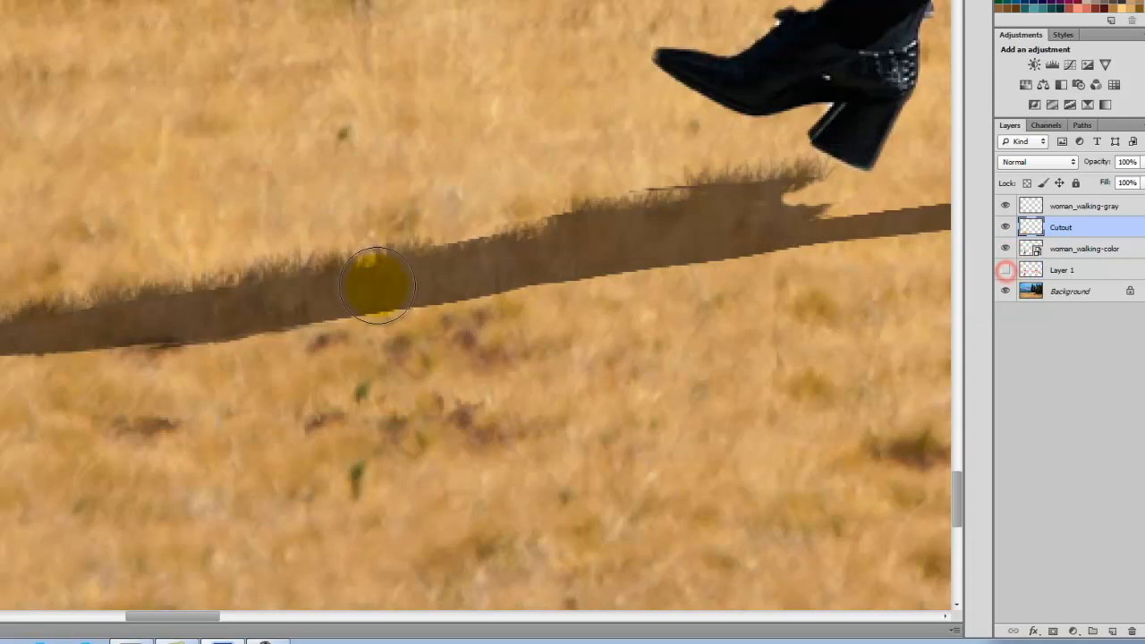
Move the Cutout layer above woman_walking-gray in the layer stack and fit the whole image in view
{"action": "left_click", "coordinate": [1095, 231]}
{"action": "left_click_drag", "start_coordinate": [1095, 231], "coordinate": [1091, 195]}
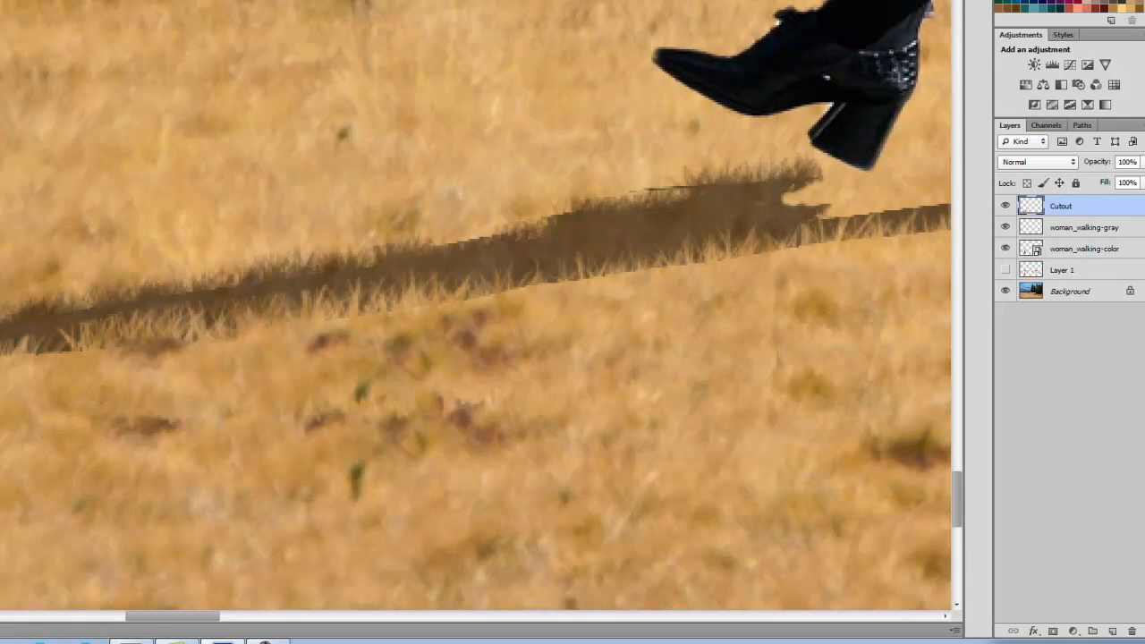
{"action": "key", "text": "ctrl+0"}
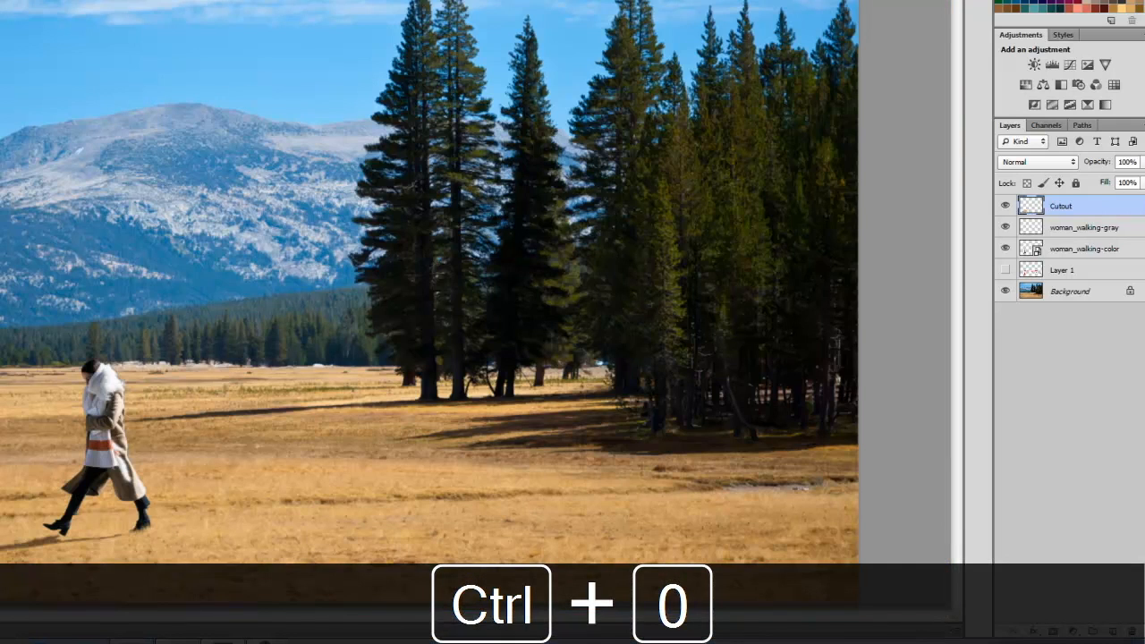